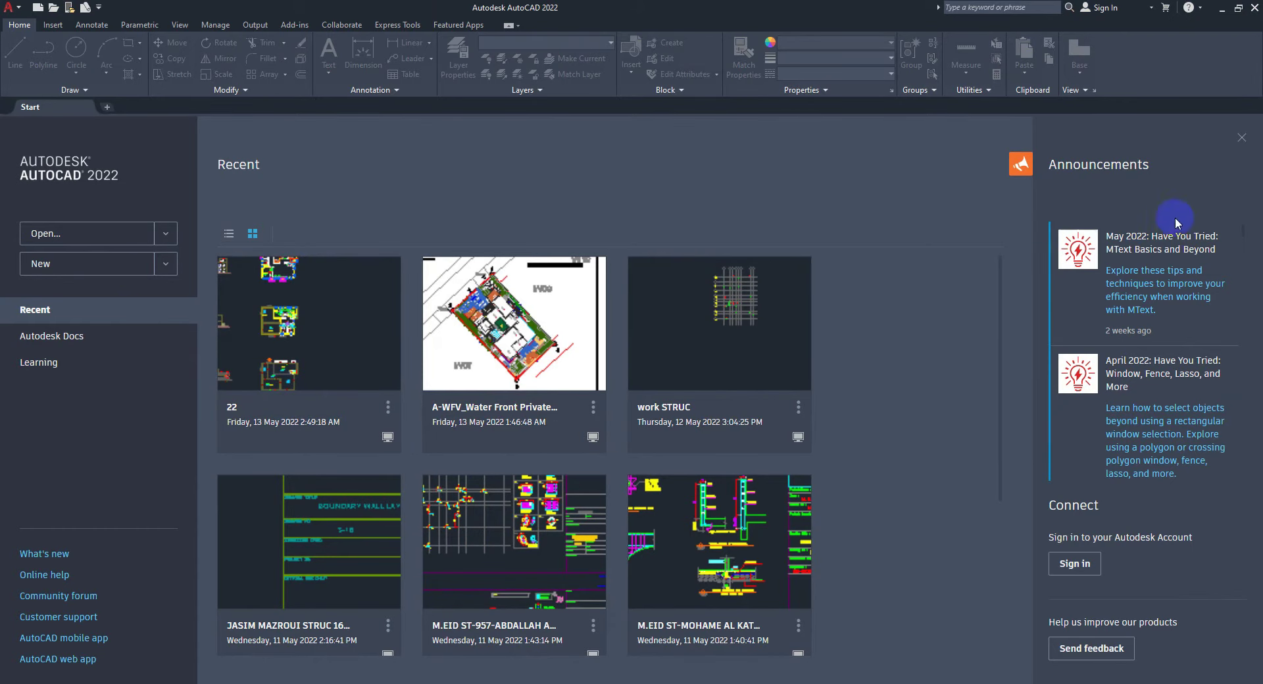
# Close the Announcements panel and create a new blank drawing, Drawing1.dwg, from the Start page.
pyautogui.click(1242, 137)
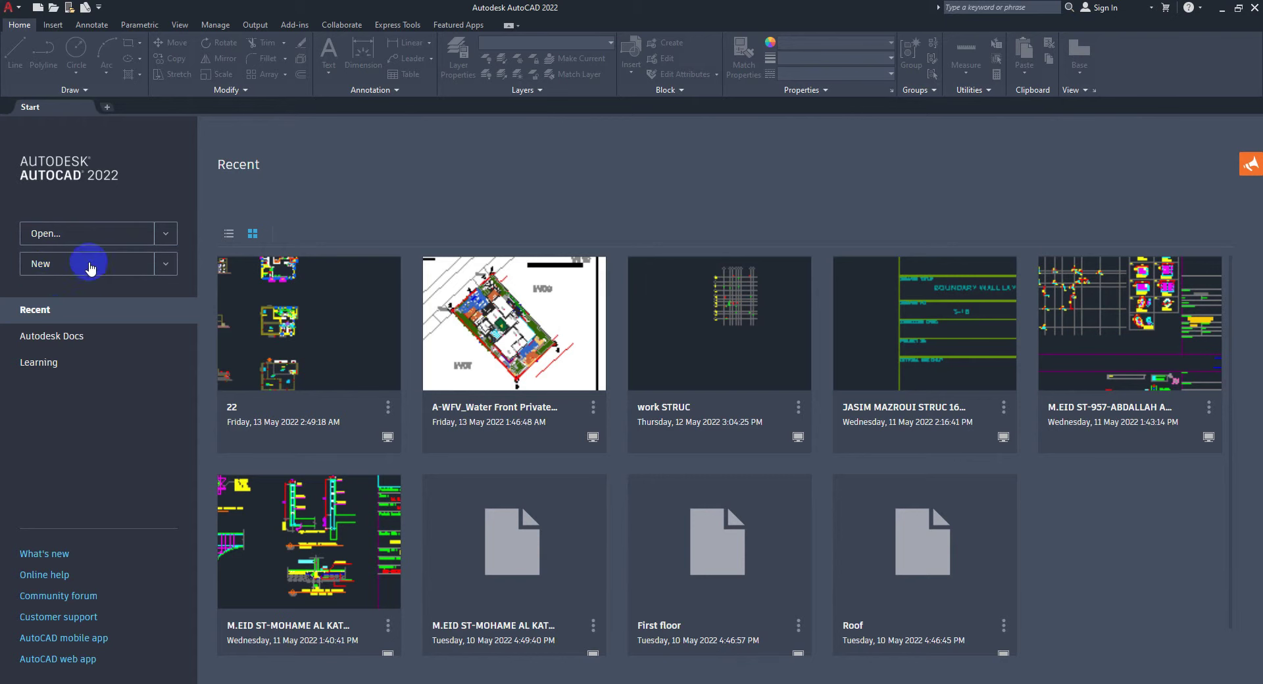
pyautogui.click(58, 271)
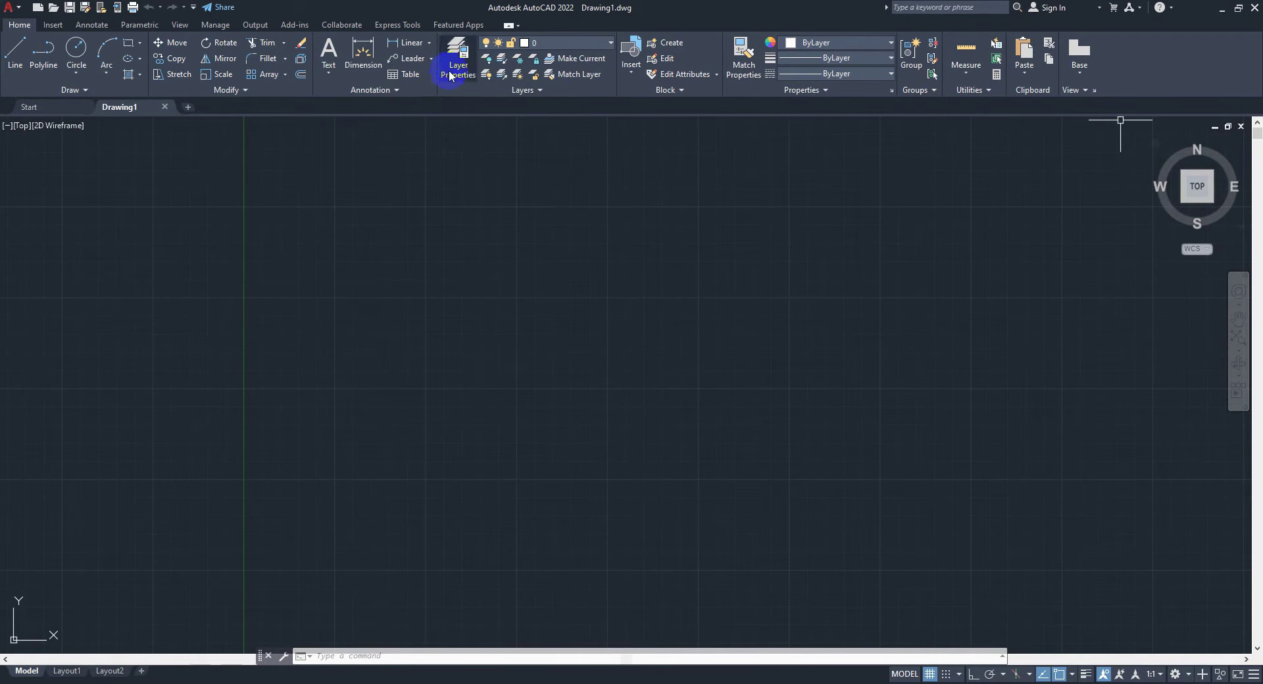
pyautogui.click(52, 25)
pyautogui.click(91, 24)
pyautogui.click(180, 25)
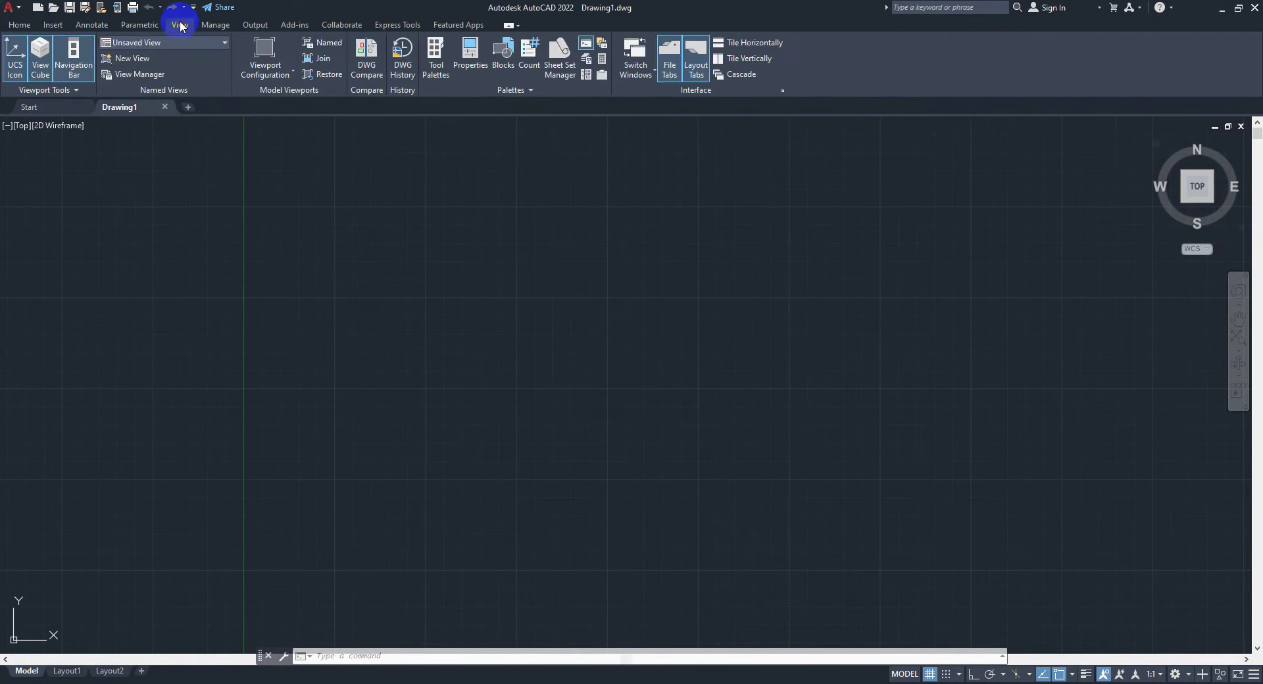
pyautogui.click(215, 24)
pyautogui.click(256, 24)
pyautogui.click(294, 24)
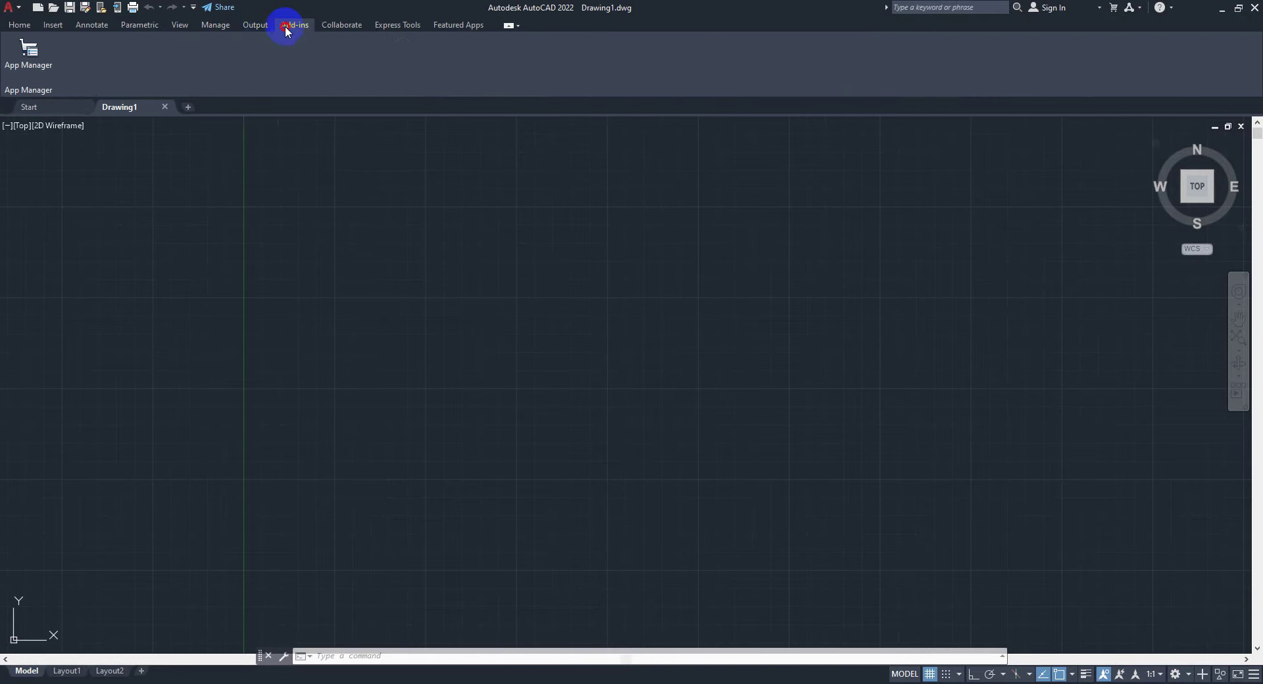
pyautogui.click(29, 27)
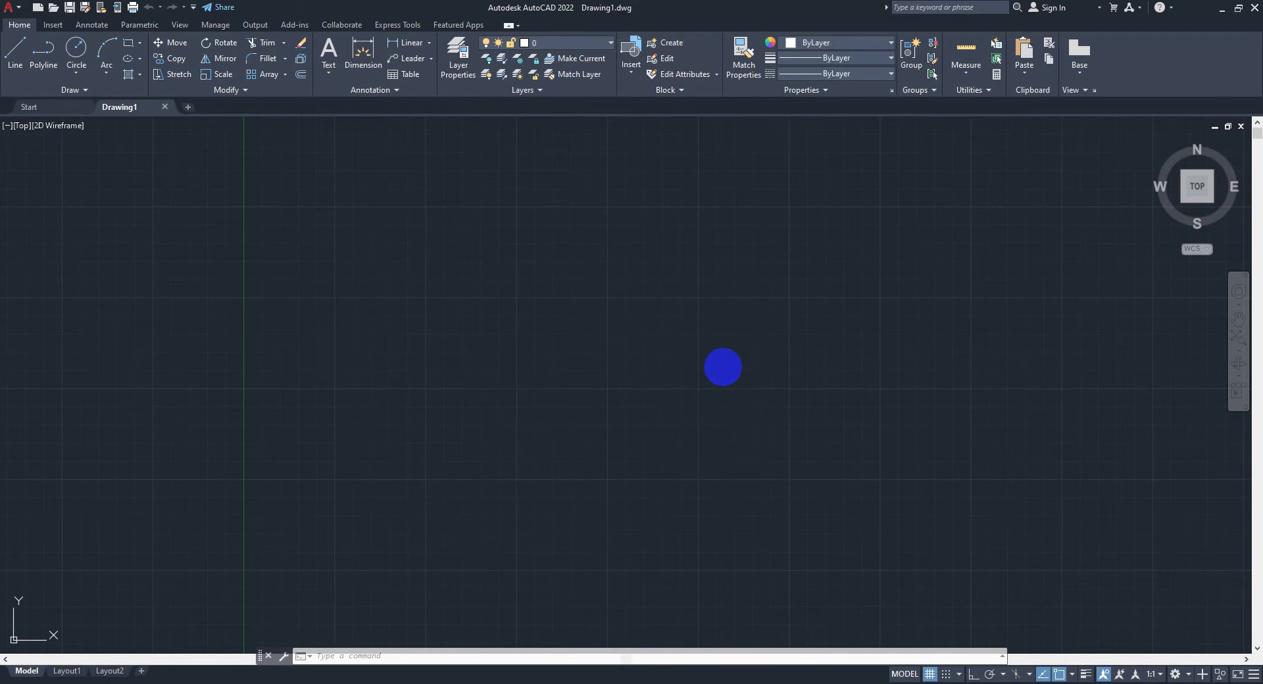
# Pan the empty Drawing1 view in several directions and zoom out with the wheel.
pyautogui.moveTo(722, 366)
pyautogui.mouseDown(button='middle')
pyautogui.moveTo(683, 310)
pyautogui.moveTo(388, 429)
pyautogui.mouseUp(button='middle')
pyautogui.scroll(-2, 682, 310)
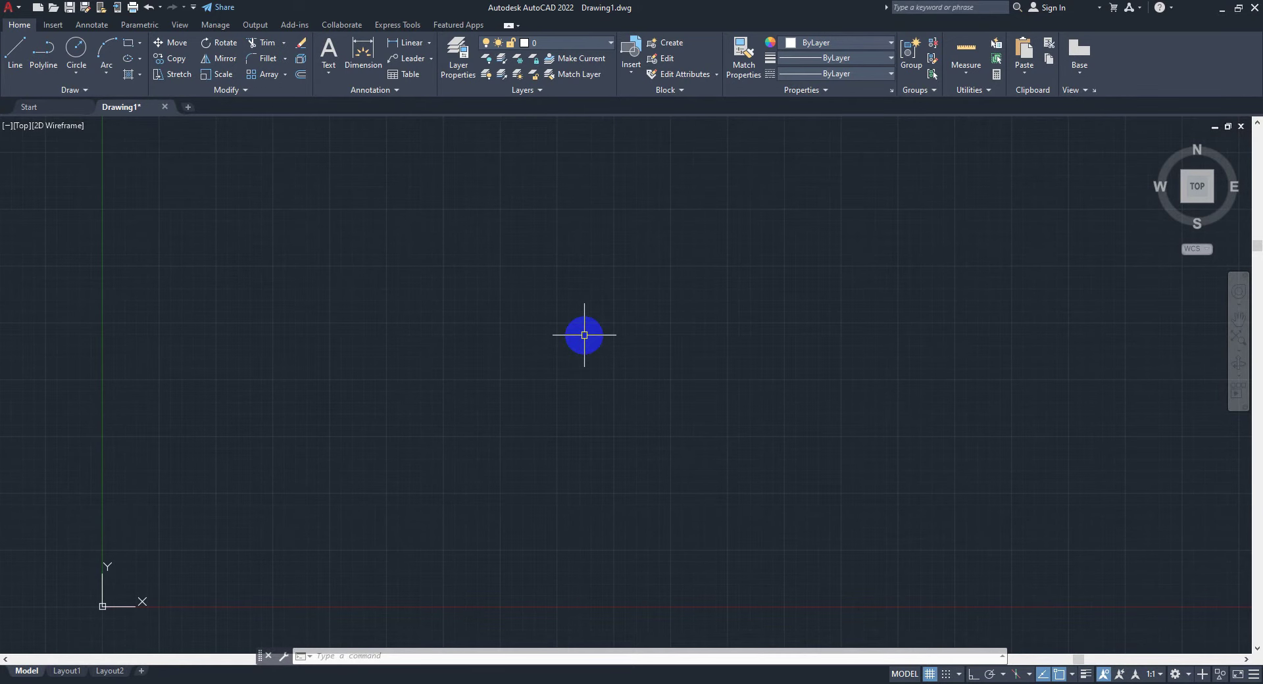
pyautogui.moveTo(585, 334); pyautogui.dragTo(611, 332, button='middle')
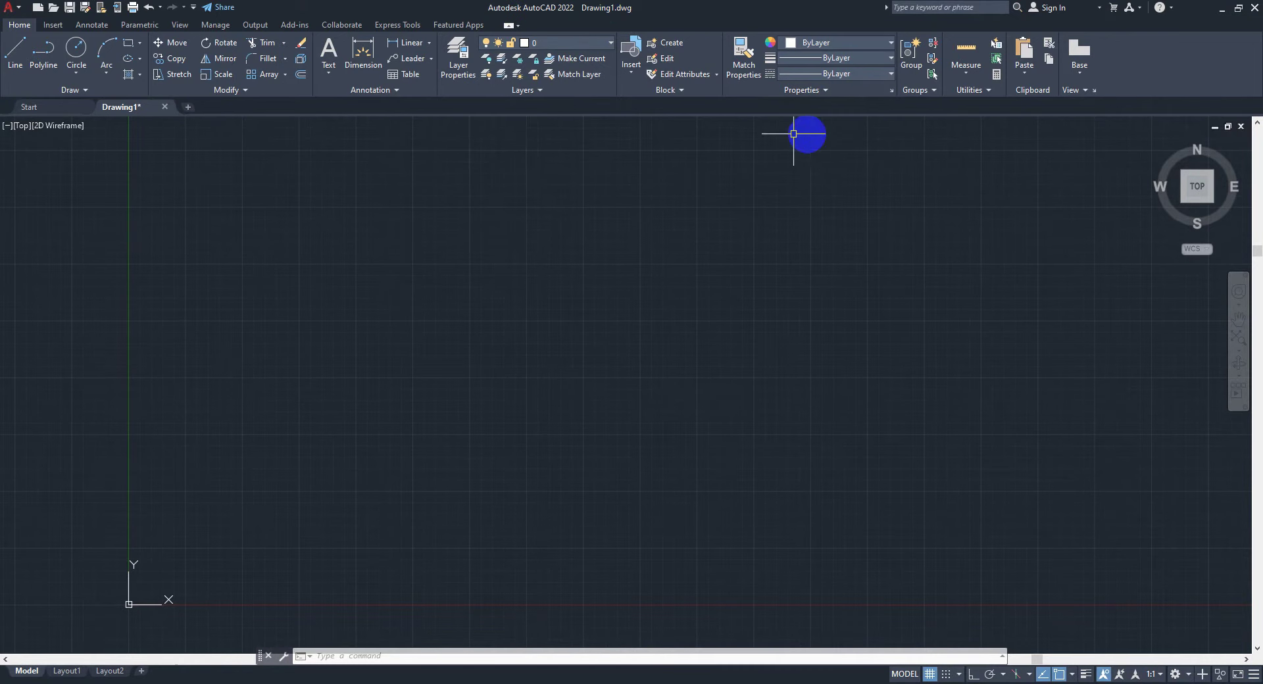
pyautogui.moveTo(665, 301); pyautogui.dragTo(665, 290, button='middle')
pyautogui.moveTo(646, 338); pyautogui.dragTo(634, 302, button='middle')
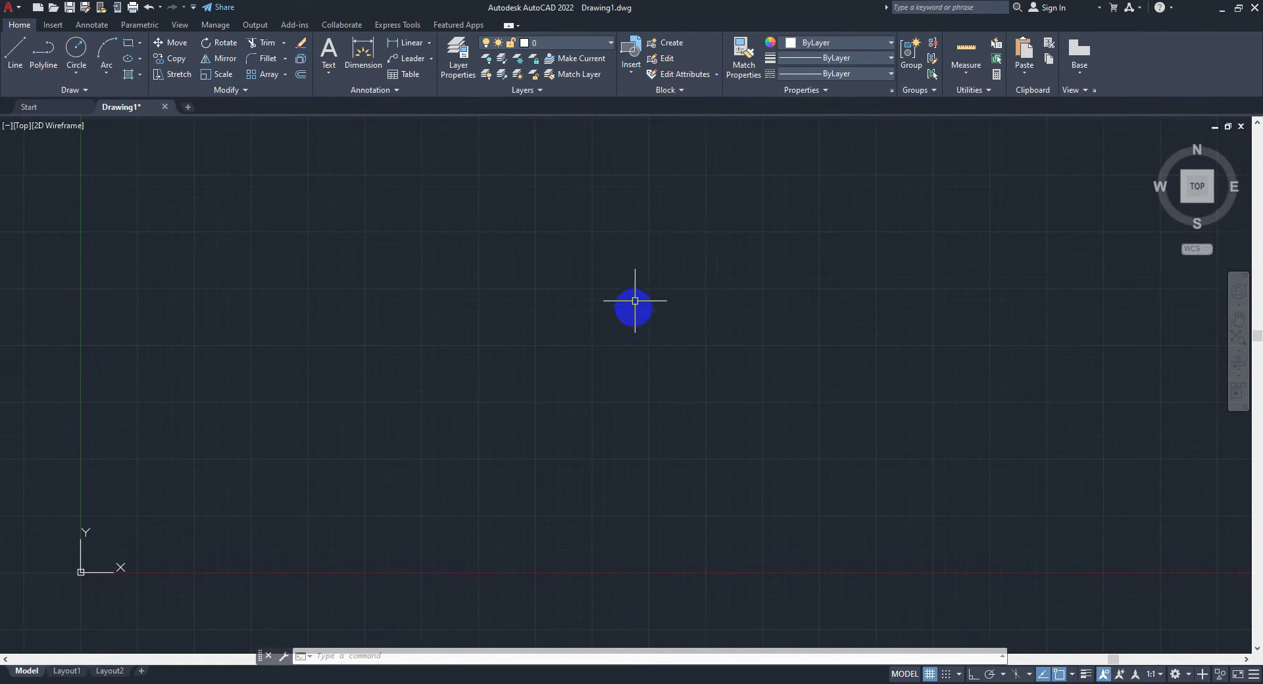
pyautogui.moveTo(529, 227); pyautogui.dragTo(507, 250, button='middle')
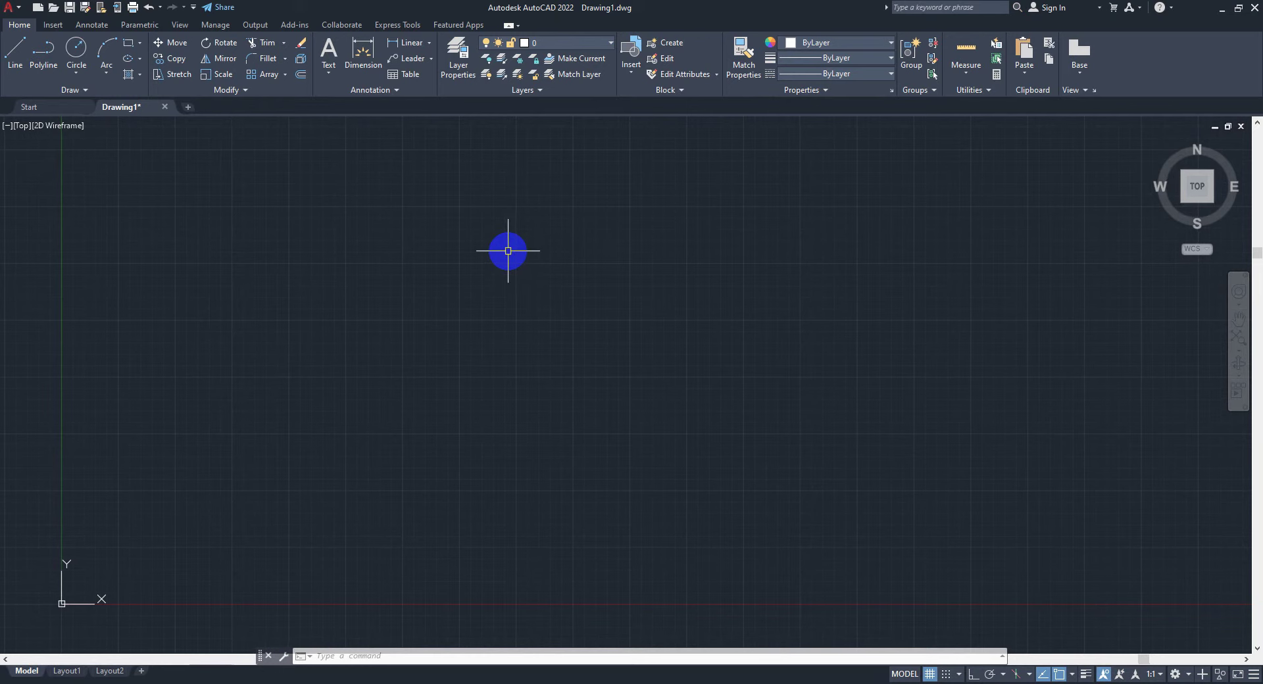
# Draw a rectangle with REC by picking two opposite corners.
pyautogui.write('rec')
pyautogui.press('Return')
pyautogui.click(655, 232)
pyautogui.click(361, 501)
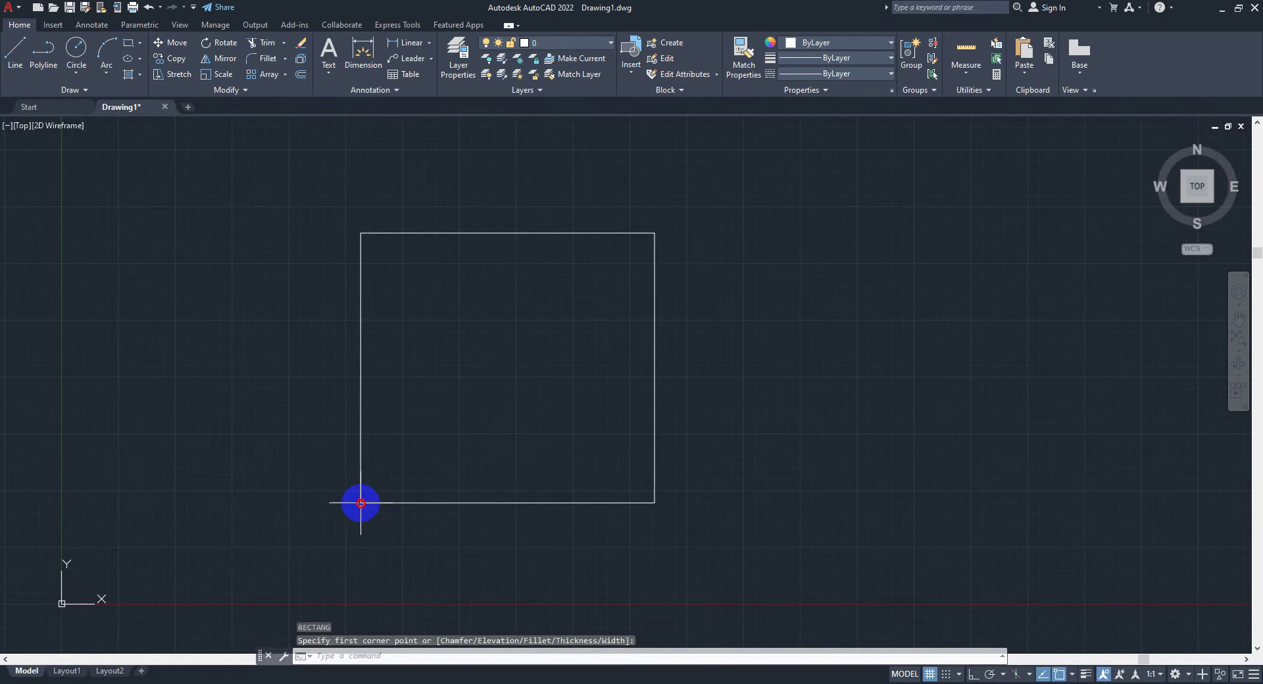
pyautogui.press('Escape')
# Window-select the rectangle and erase it with E.
pyautogui.moveTo(493, 447); pyautogui.dragTo(499, 455, button='middle')
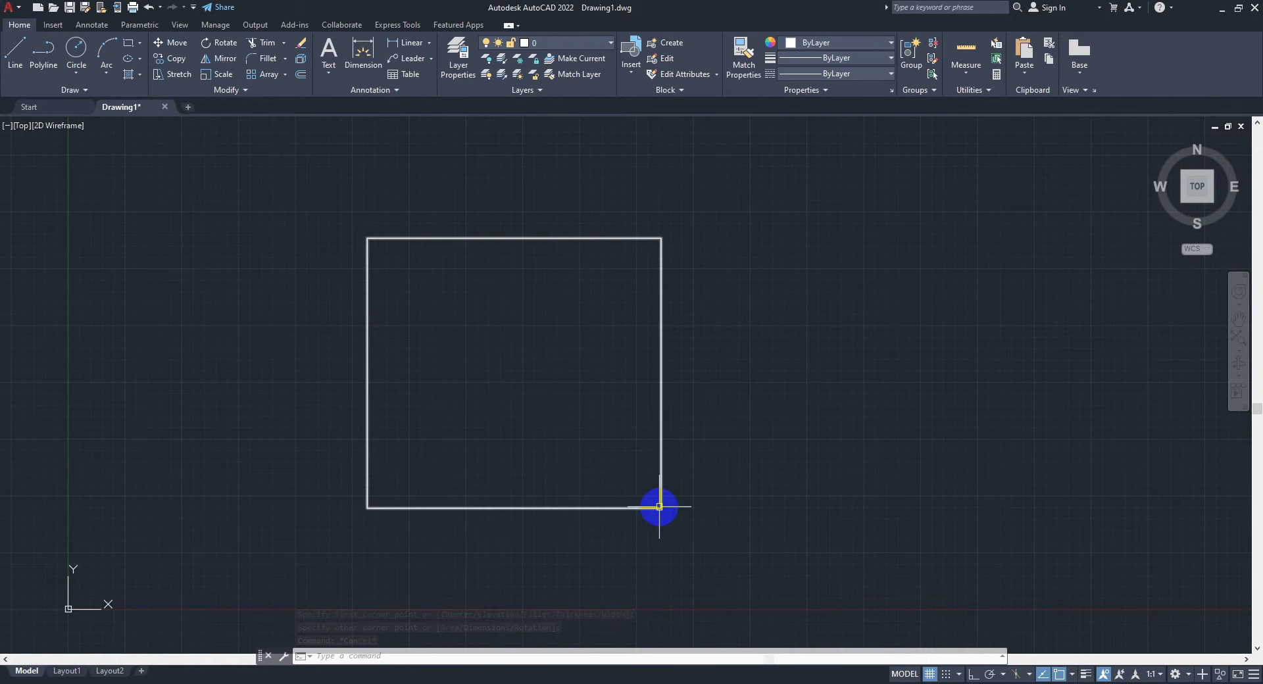
pyautogui.click(493, 341)
pyautogui.click(342, 375)
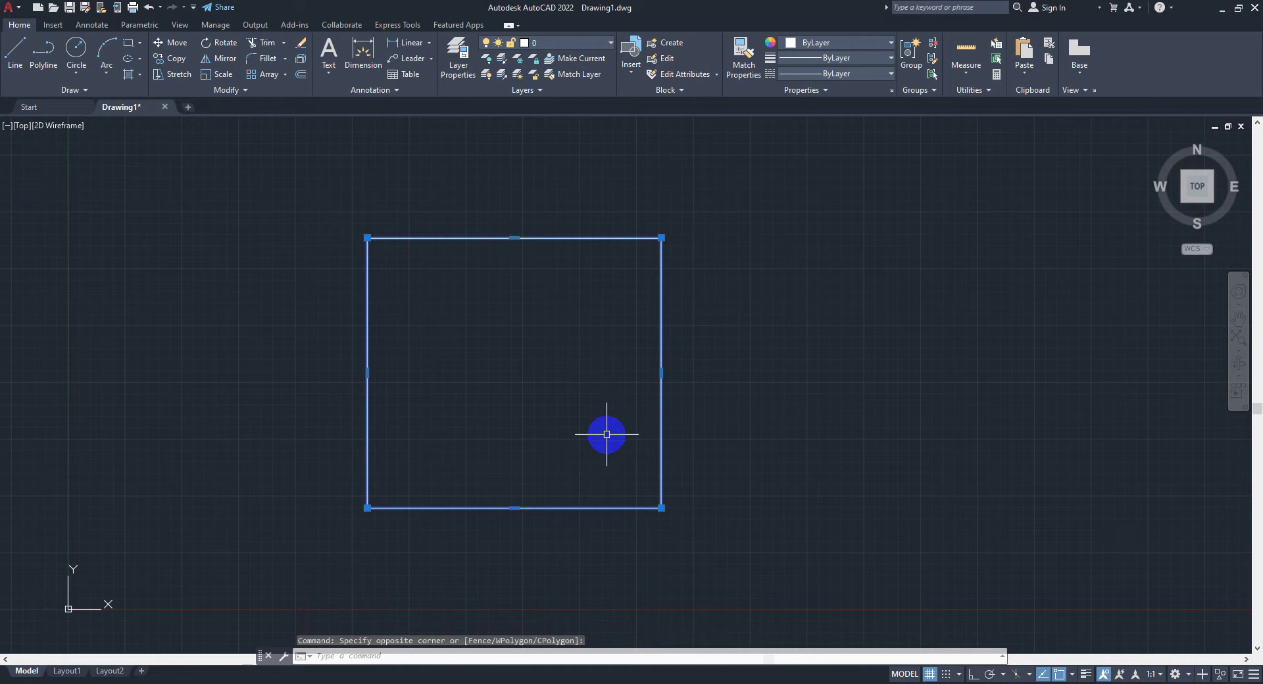
pyautogui.write('e')
pyautogui.press('Return')
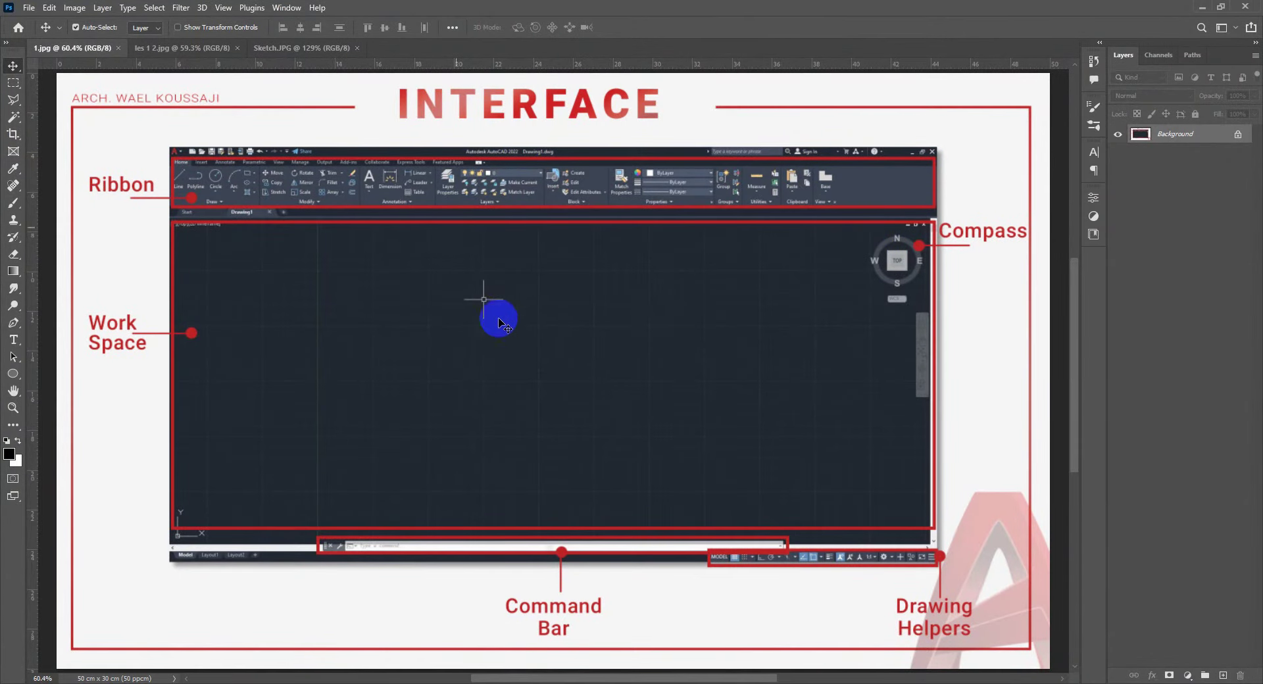
# Add a new layer, Layer 1, above the Background and switch to the Brush tool.
pyautogui.keyDown('alt'); pyautogui.scroll(1, 529, 306); pyautogui.keyUp('alt')
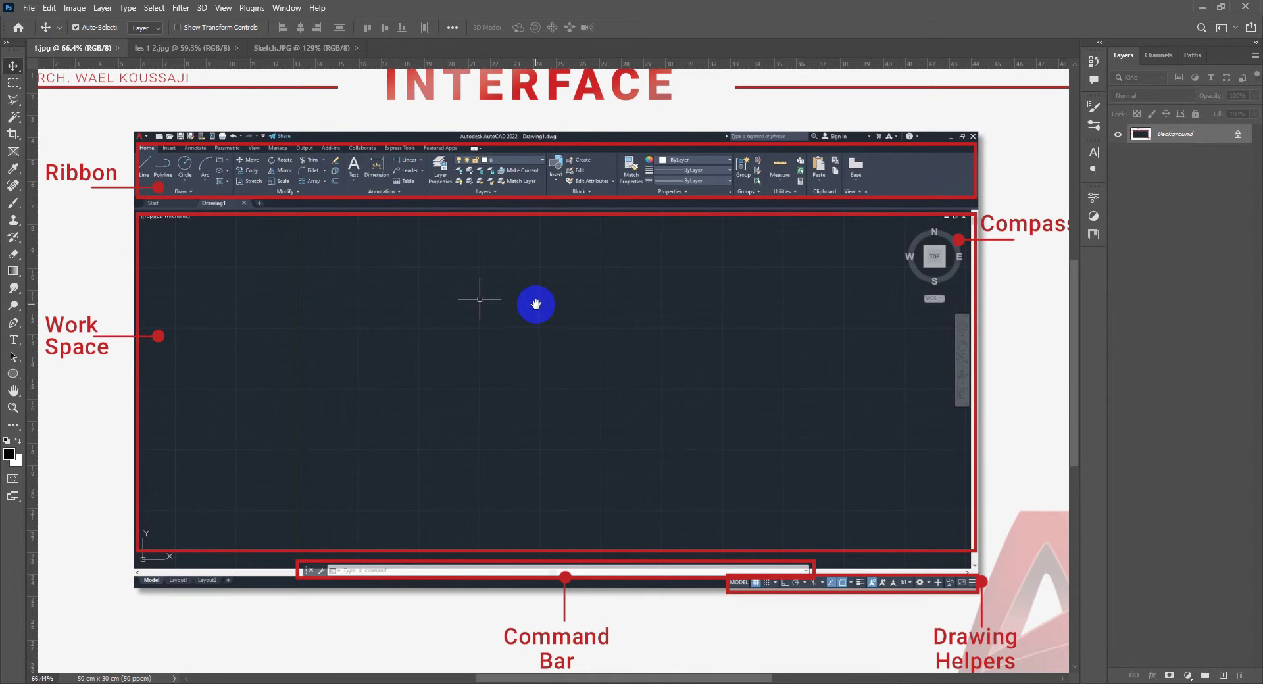
pyautogui.keyDown('alt'); pyautogui.scroll(-1, 536, 307); pyautogui.keyUp('alt')
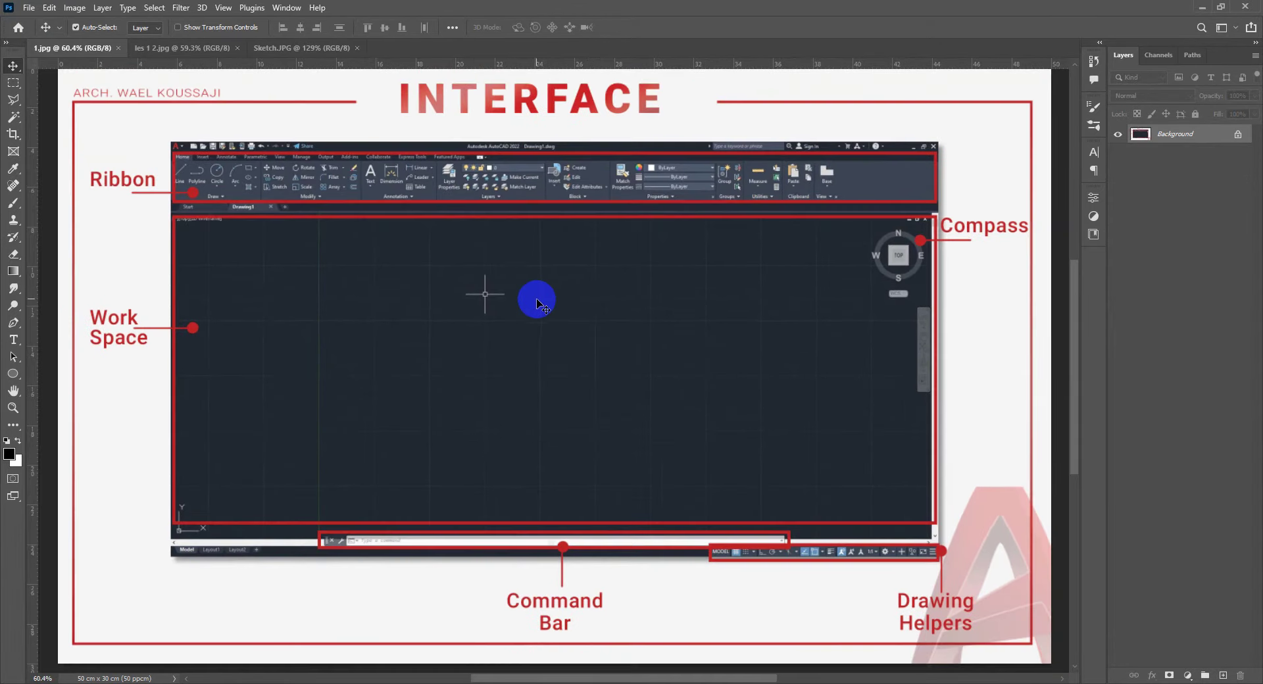
pyautogui.click(1222, 675)
pyautogui.press('b')
# Shrink the brush size to 7 and set the foreground colour to blue #0000ff.
pyautogui.click(17, 452)
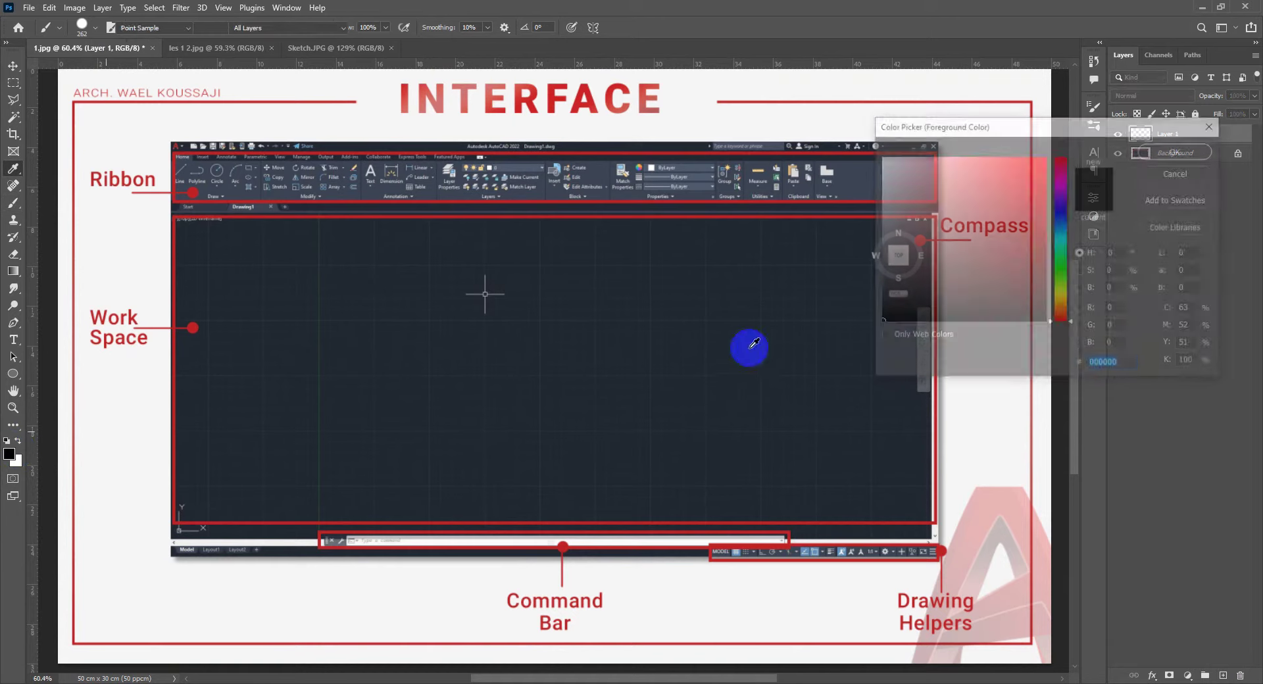
pyautogui.click(1017, 214)
pyautogui.click(1201, 126)
pyautogui.click(610, 338)
pyautogui.keyDown('alt'); pyautogui.moveTo(577, 347); pyautogui.dragTo(562, 346, button='right'); pyautogui.keyUp('alt')
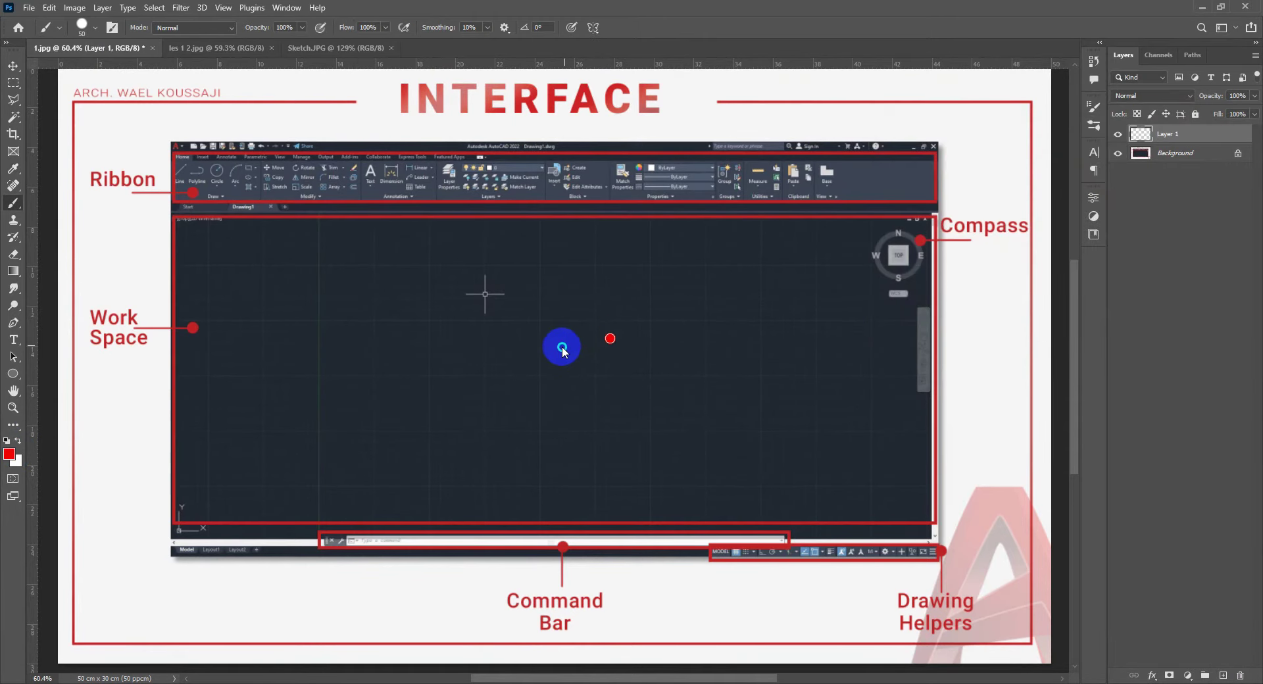
pyautogui.click(8, 454)
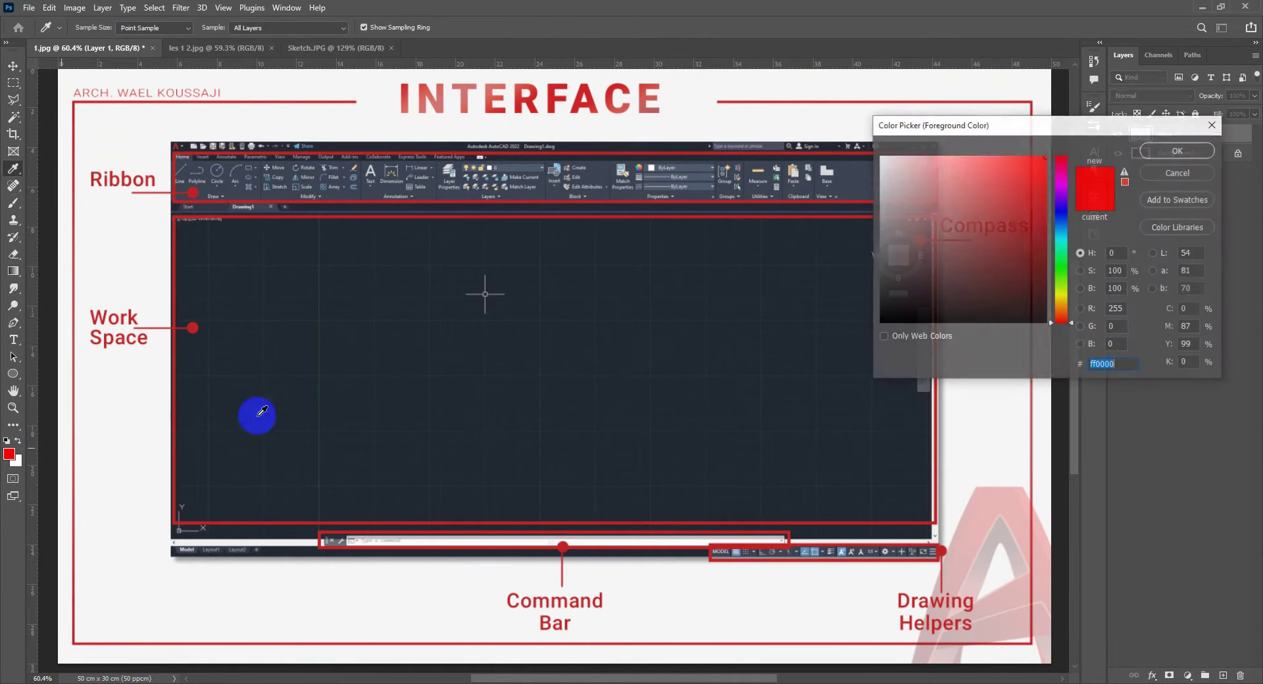
pyautogui.click(1061, 211)
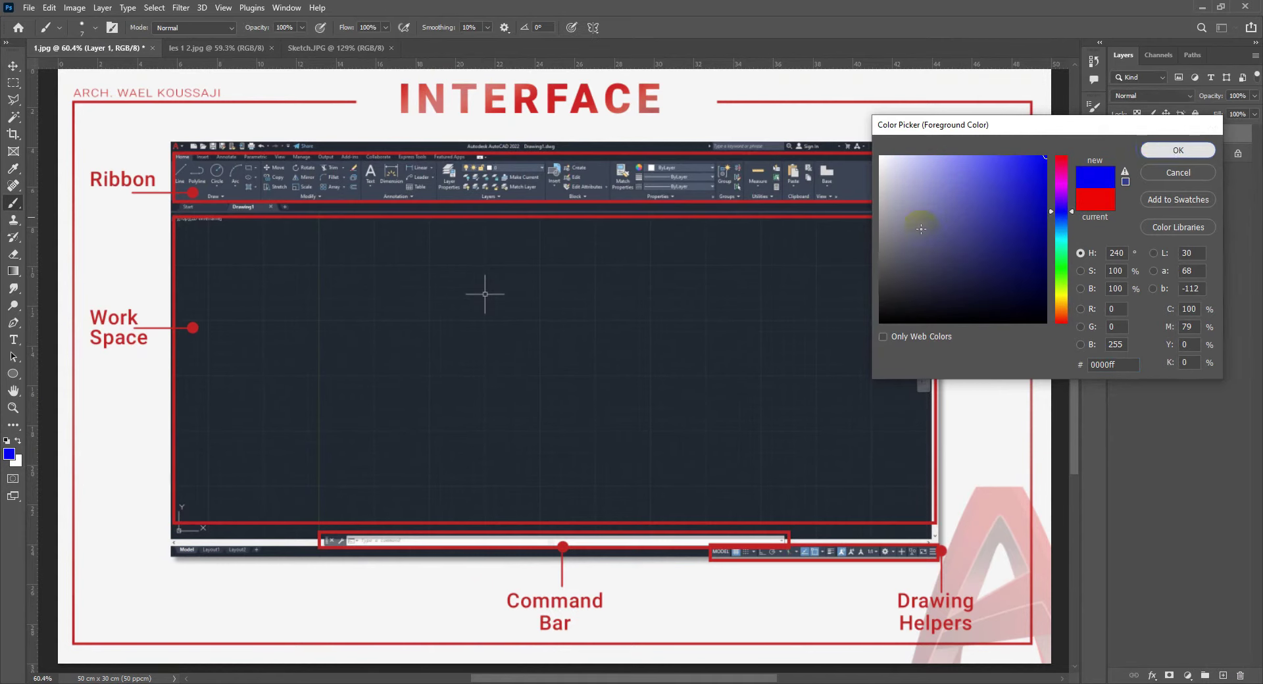
pyautogui.click(1177, 150)
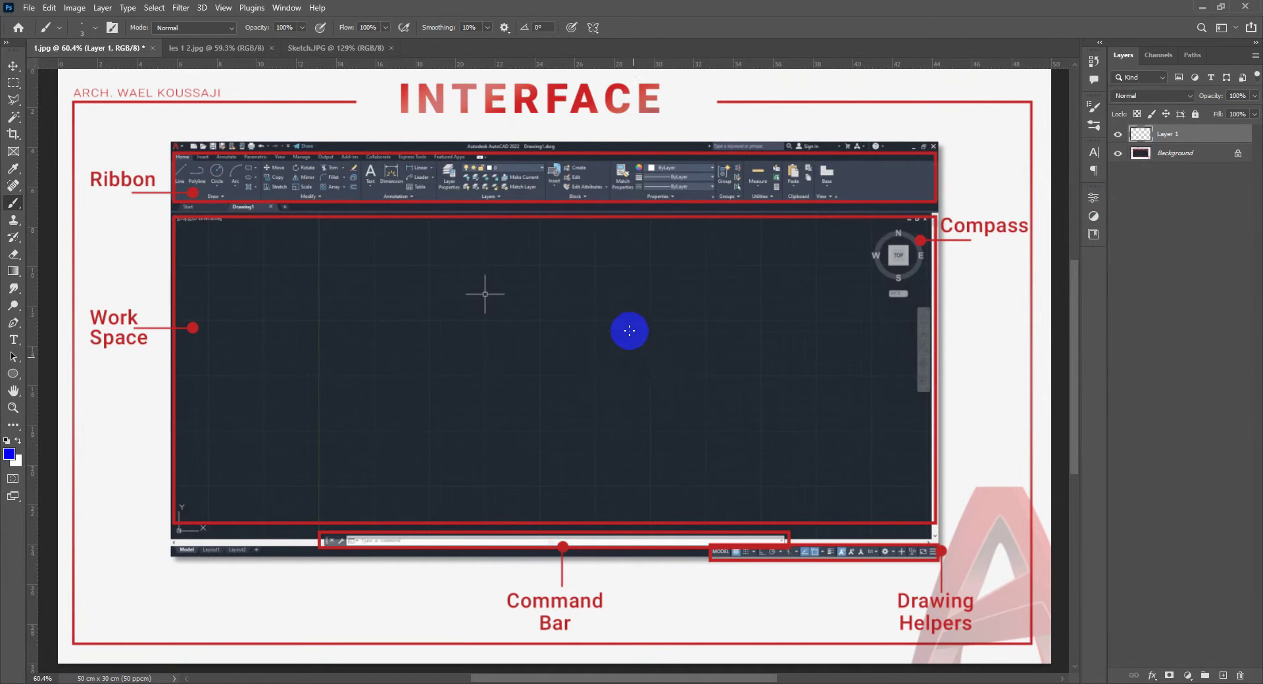
pyautogui.keyDown('alt'); pyautogui.scroll(1, 642, 317); pyautogui.keyUp('alt')
pyautogui.moveTo(637, 296)
pyautogui.mouseDown()
pyautogui.moveTo(648, 333)
pyautogui.moveTo(631, 309)
pyautogui.mouseUp()
pyautogui.keyDown('alt'); pyautogui.scroll(-1, 648, 332); pyautogui.keyUp('alt')
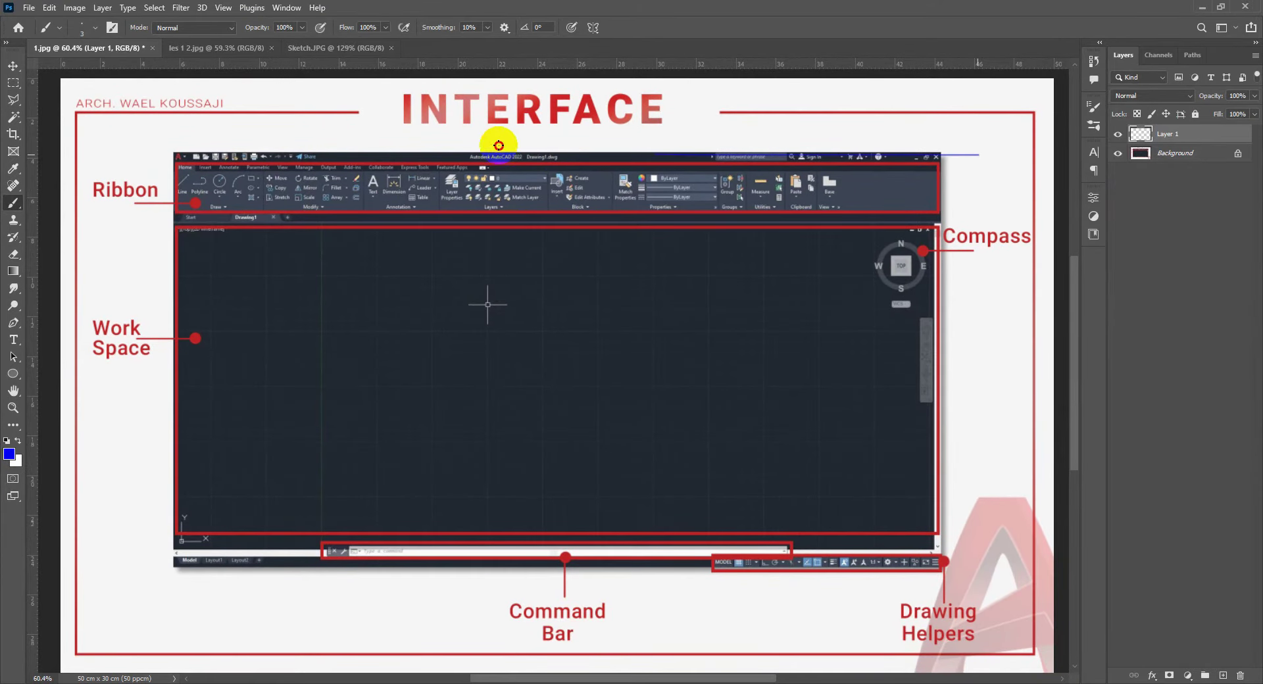
pyautogui.moveTo(499, 145); pyautogui.dragTo(926, 205)
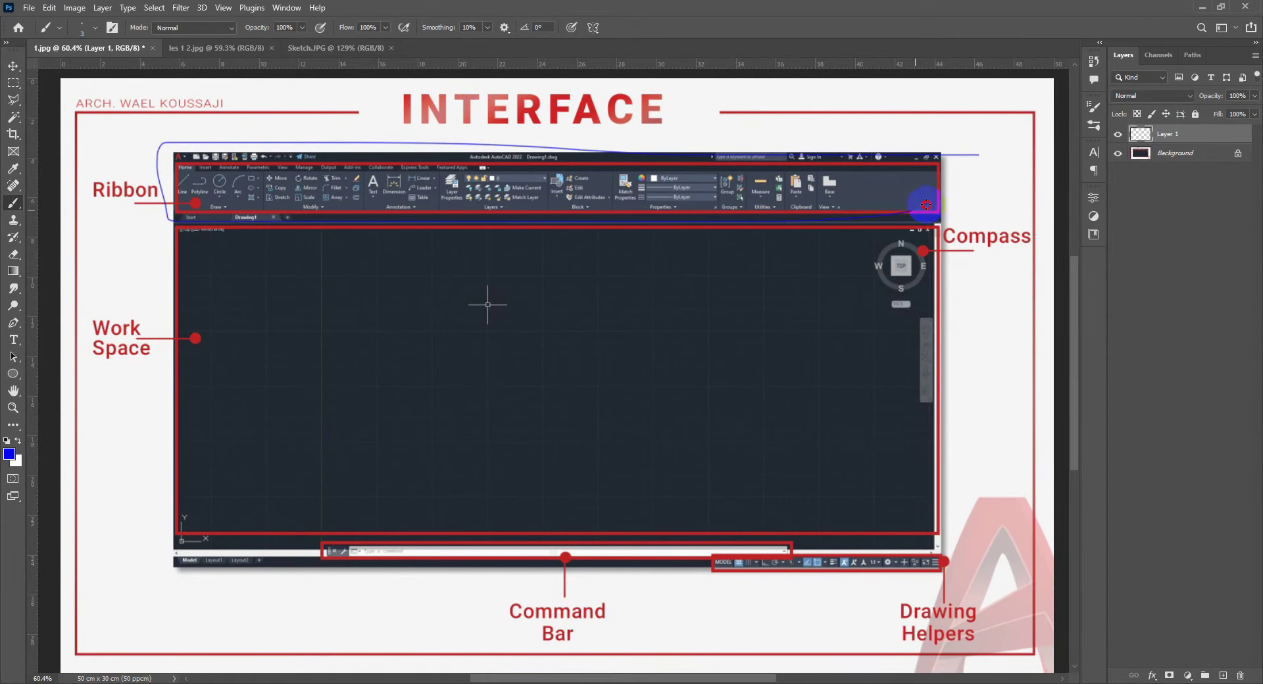
pyautogui.hotkey('ctrl', 'z')
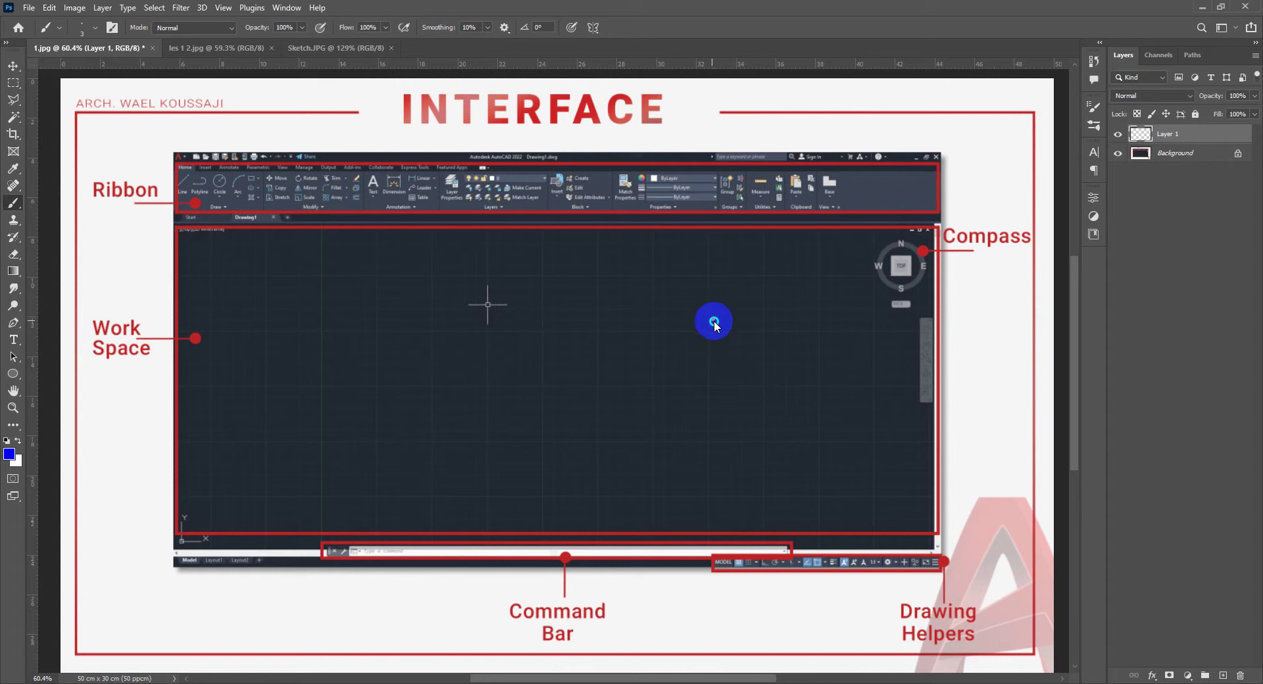
pyautogui.moveTo(880, 155)
pyautogui.mouseDown()
pyautogui.moveTo(165, 173)
pyautogui.moveTo(797, 221)
pyautogui.mouseUp()
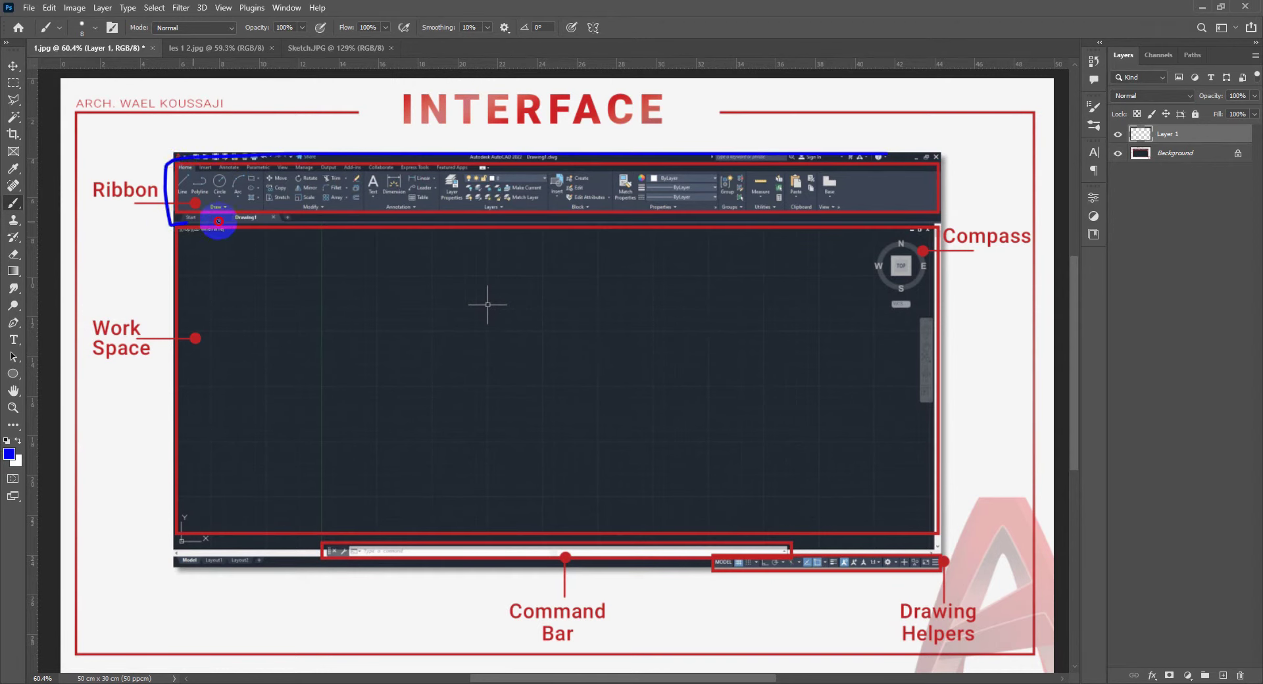
pyautogui.moveTo(902, 214); pyautogui.dragTo(785, 160)
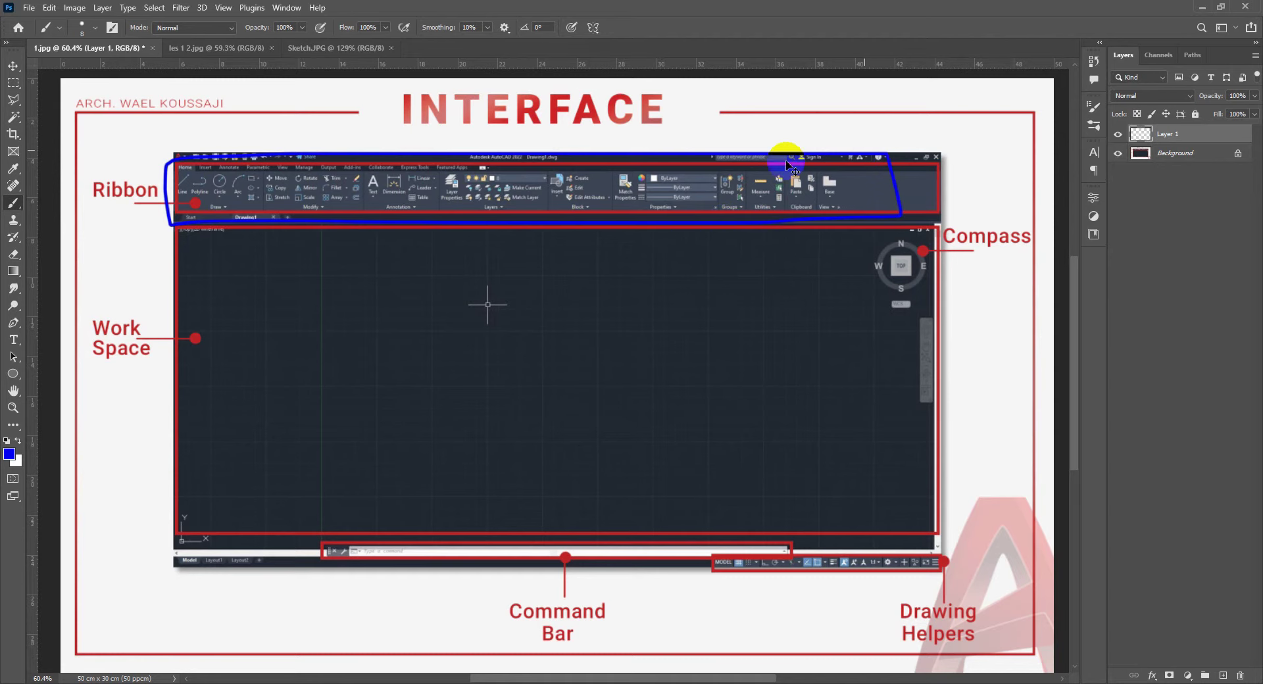
pyautogui.hotkey('ctrl', 'z')
pyautogui.keyDown('alt'); pyautogui.scroll(5, 217, 198); pyautogui.keyUp('alt')
pyautogui.moveTo(211, 209); pyautogui.dragTo(294, 378)
pyautogui.moveTo(253, 341); pyautogui.dragTo(322, 334)
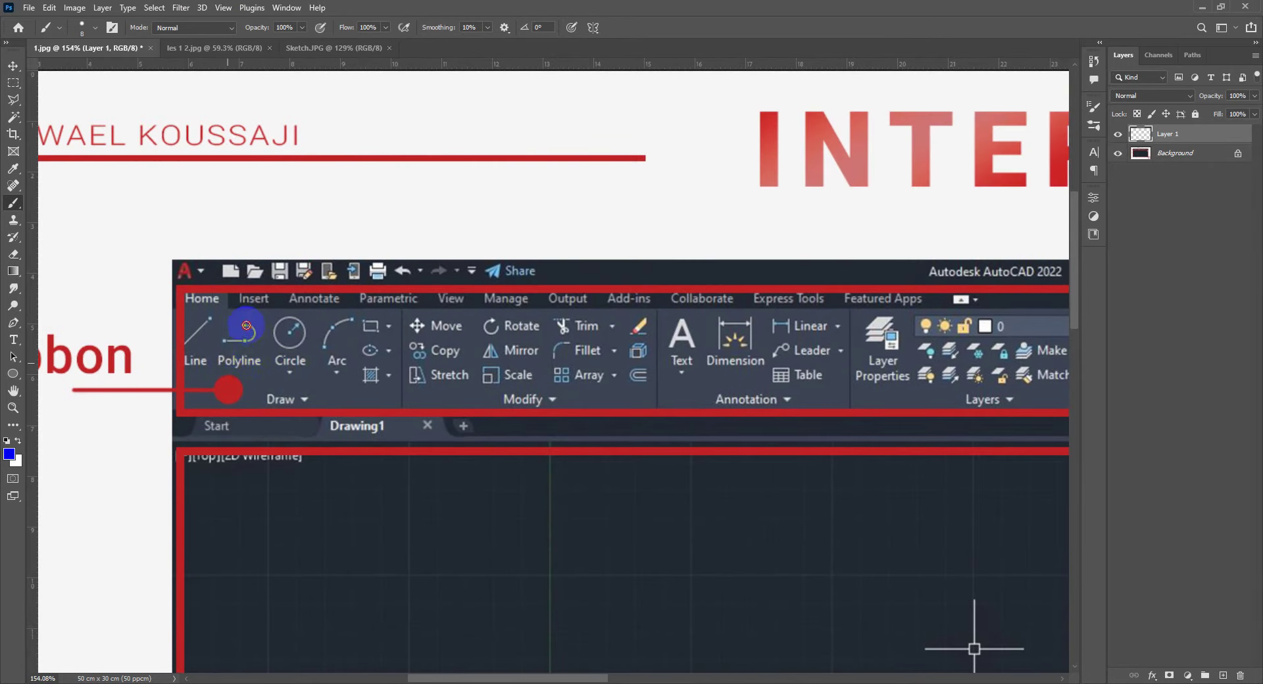
pyautogui.hotkey('ctrl', 'z')
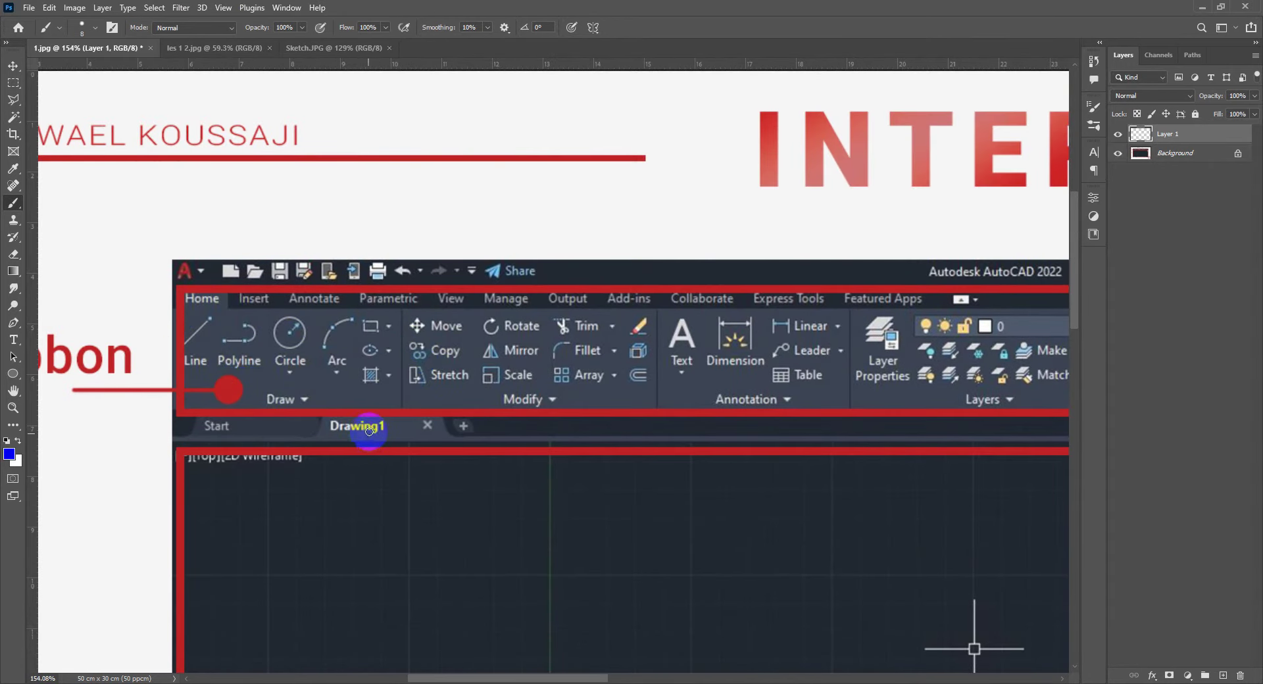
pyautogui.keyDown('alt'); pyautogui.scroll(-4, 355, 421); pyautogui.keyUp('alt')
pyautogui.moveTo(367, 368); pyautogui.dragTo(284, 233)
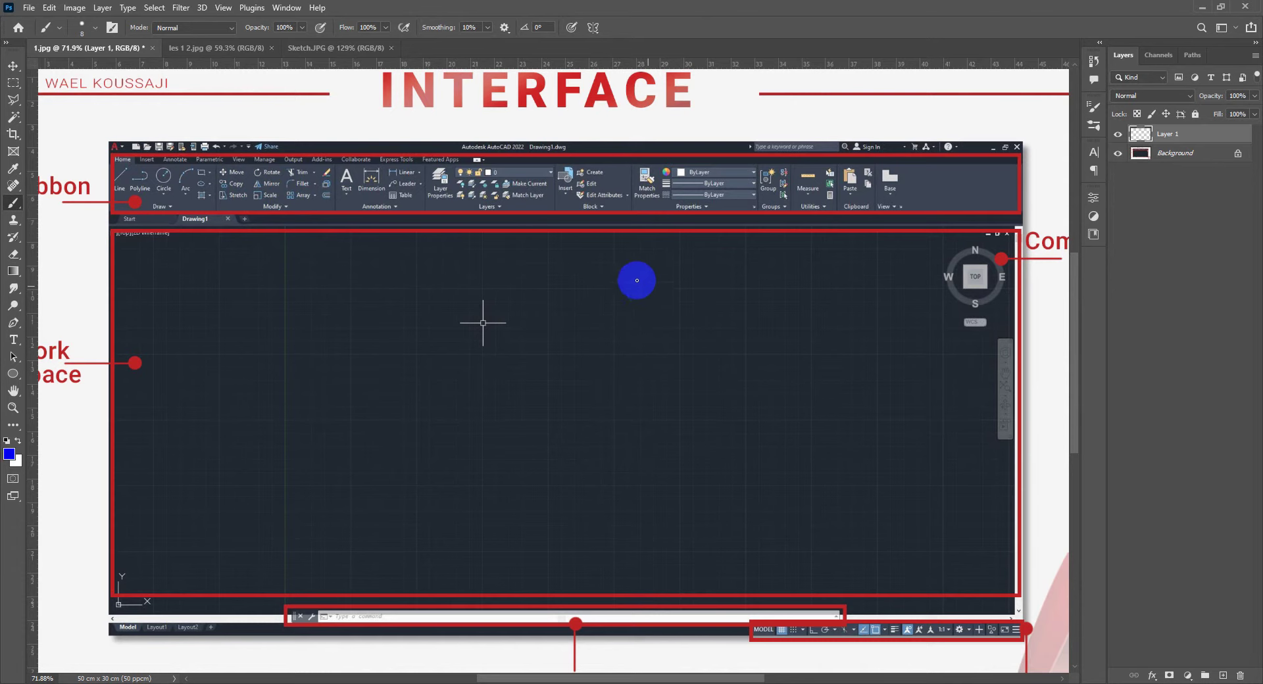
pyautogui.keyDown('alt'); pyautogui.scroll(-2, 559, 276); pyautogui.keyUp('alt')
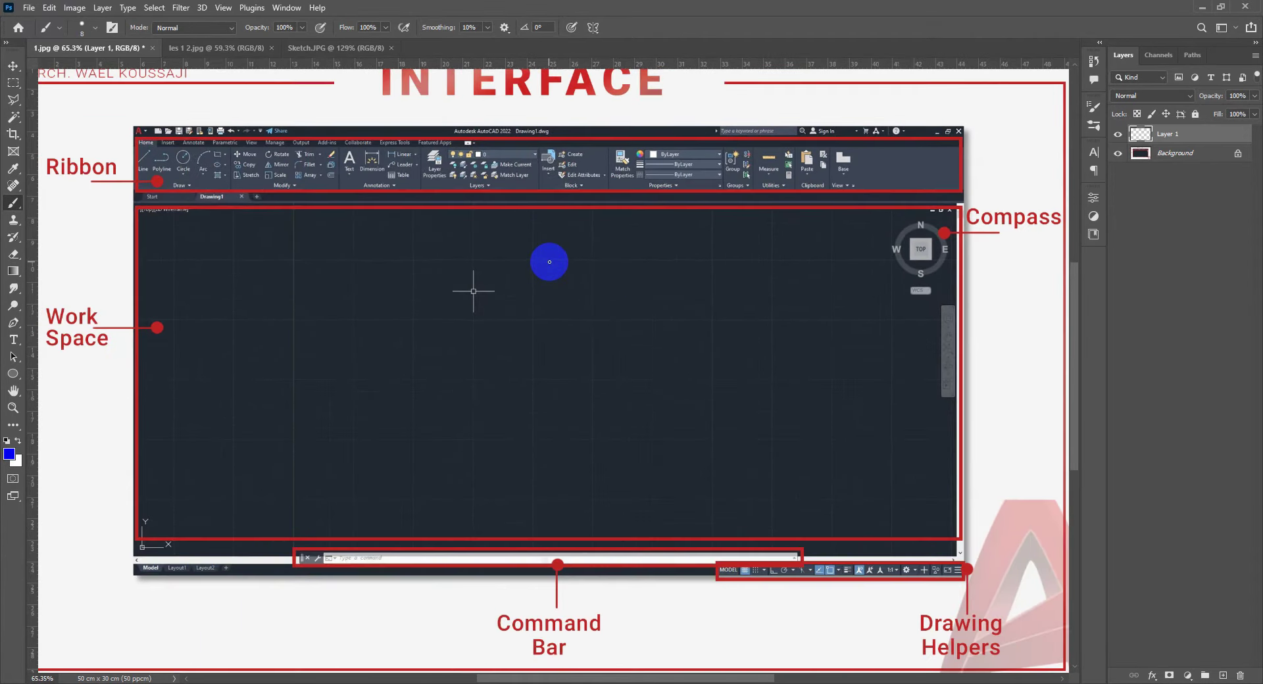
pyautogui.moveTo(150, 186)
pyautogui.mouseDown()
pyautogui.moveTo(890, 189)
pyautogui.moveTo(592, 147)
pyautogui.mouseUp()
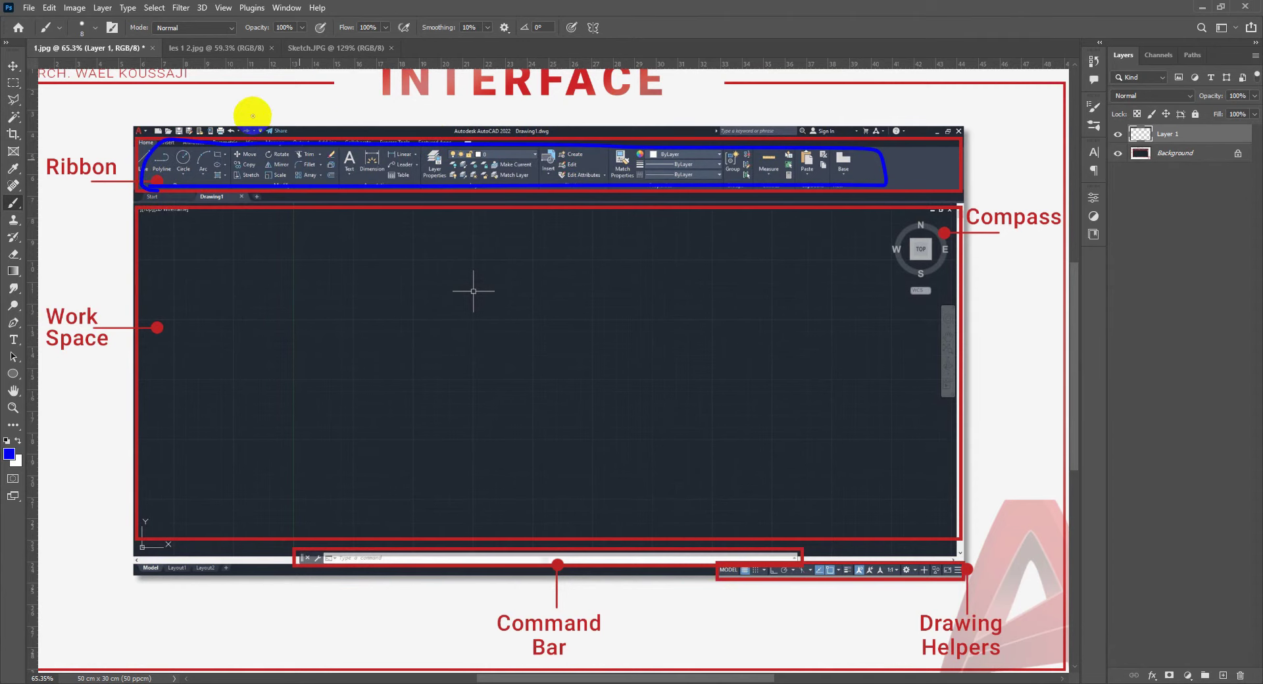
pyautogui.hotkey('ctrl', 'z')
pyautogui.keyDown('alt'); pyautogui.scroll(-2, 625, 250); pyautogui.keyUp('alt')
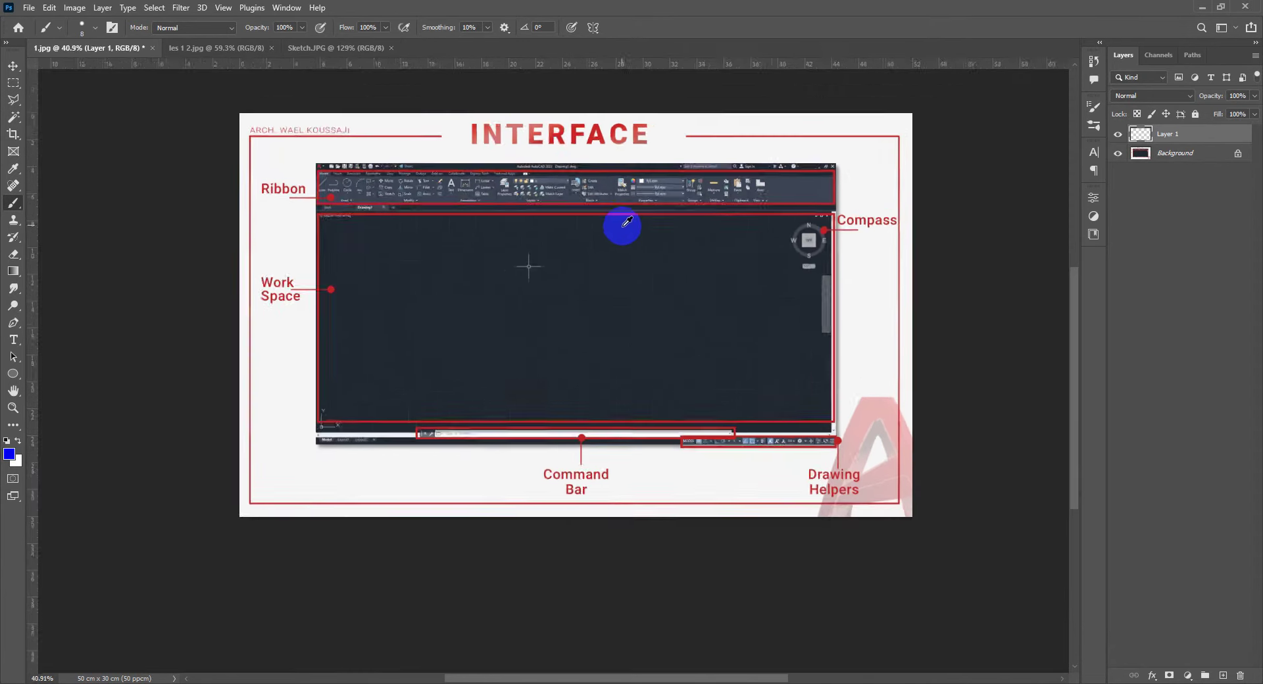
pyautogui.keyDown('alt'); pyautogui.scroll(-1, 630, 254); pyautogui.keyUp('alt')
pyautogui.keyDown('alt'); pyautogui.scroll(2, 630, 254); pyautogui.keyUp('alt')
pyautogui.moveTo(209, 146); pyautogui.dragTo(211, 169)
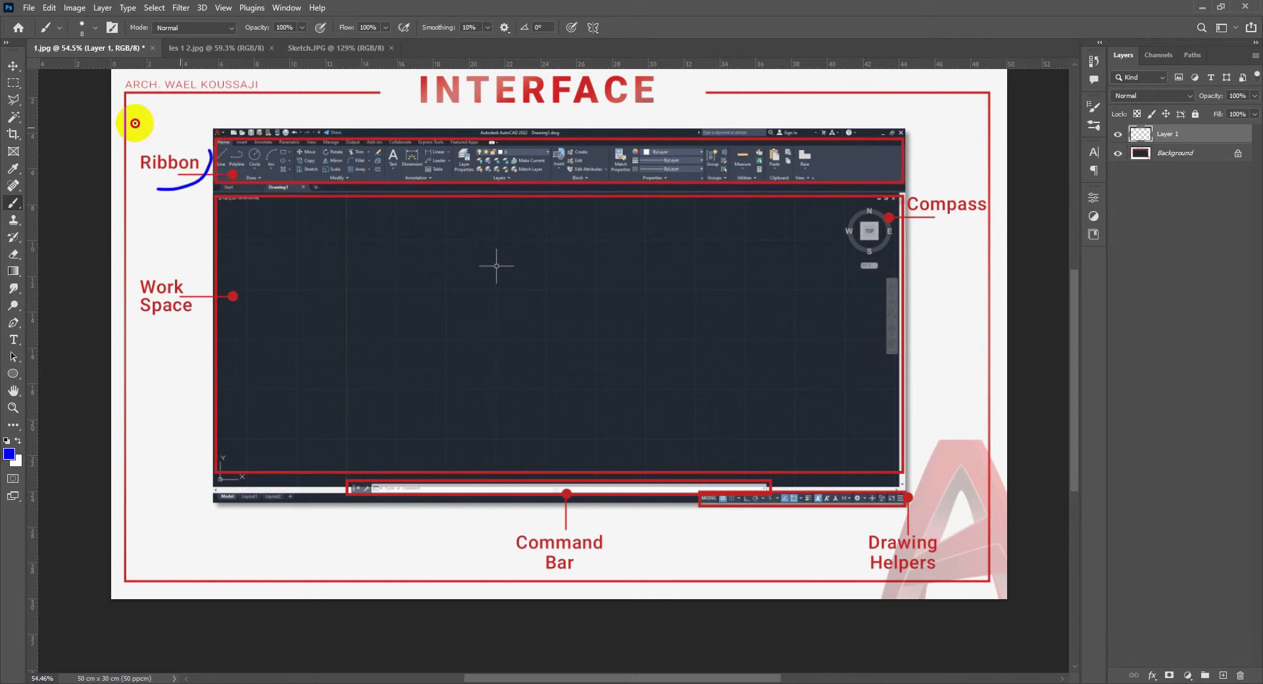
pyautogui.hotkey('ctrl', 'z')
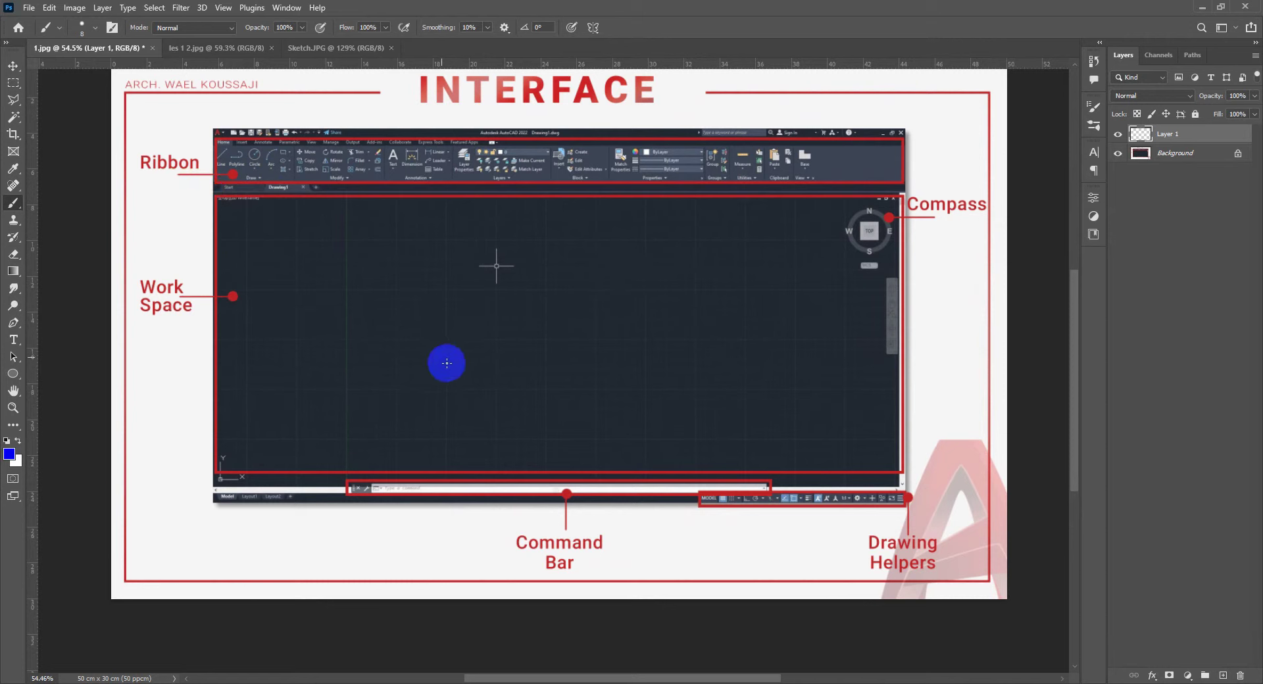
pyautogui.click(439, 493)
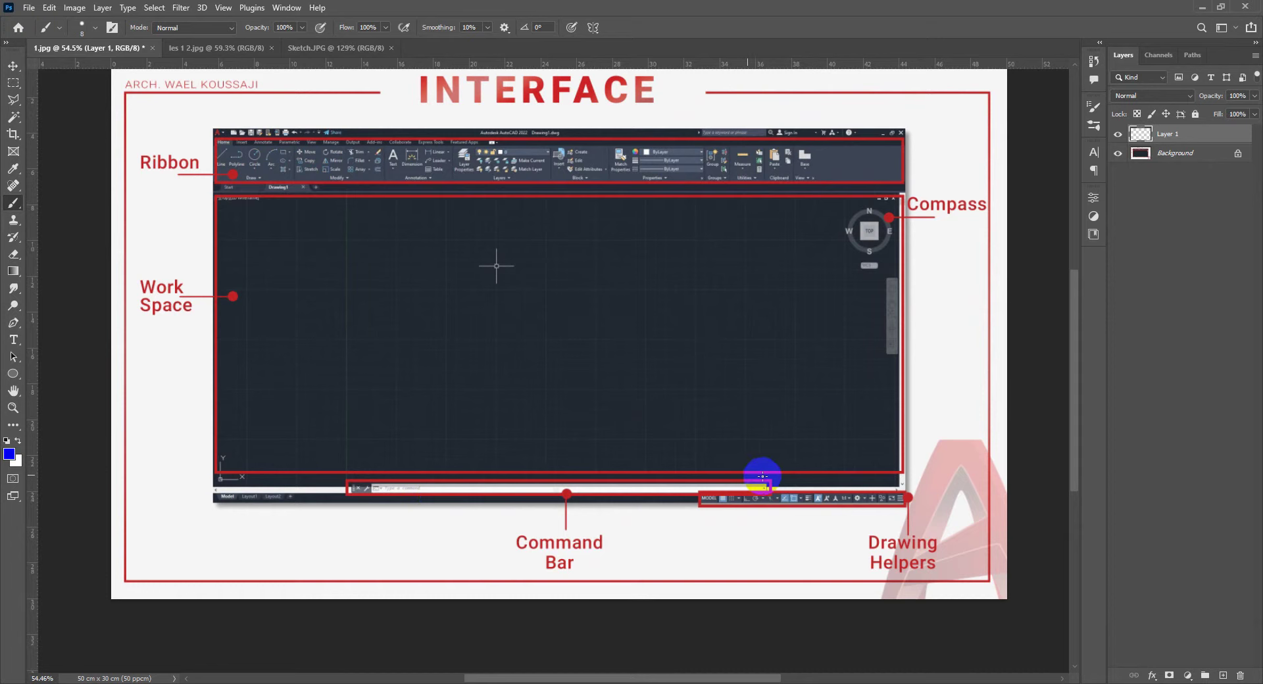
pyautogui.moveTo(768, 474)
pyautogui.keyDown('shift'); pyautogui.mouseDown()
pyautogui.moveTo(361, 474)
pyautogui.moveTo(470, 508)
pyautogui.moveTo(768, 501)
pyautogui.mouseUp(); pyautogui.keyUp('shift')
pyautogui.hotkey('ctrl', 'z')
pyautogui.keyDown('alt'); pyautogui.scroll(2, 577, 529); pyautogui.keyUp('alt')
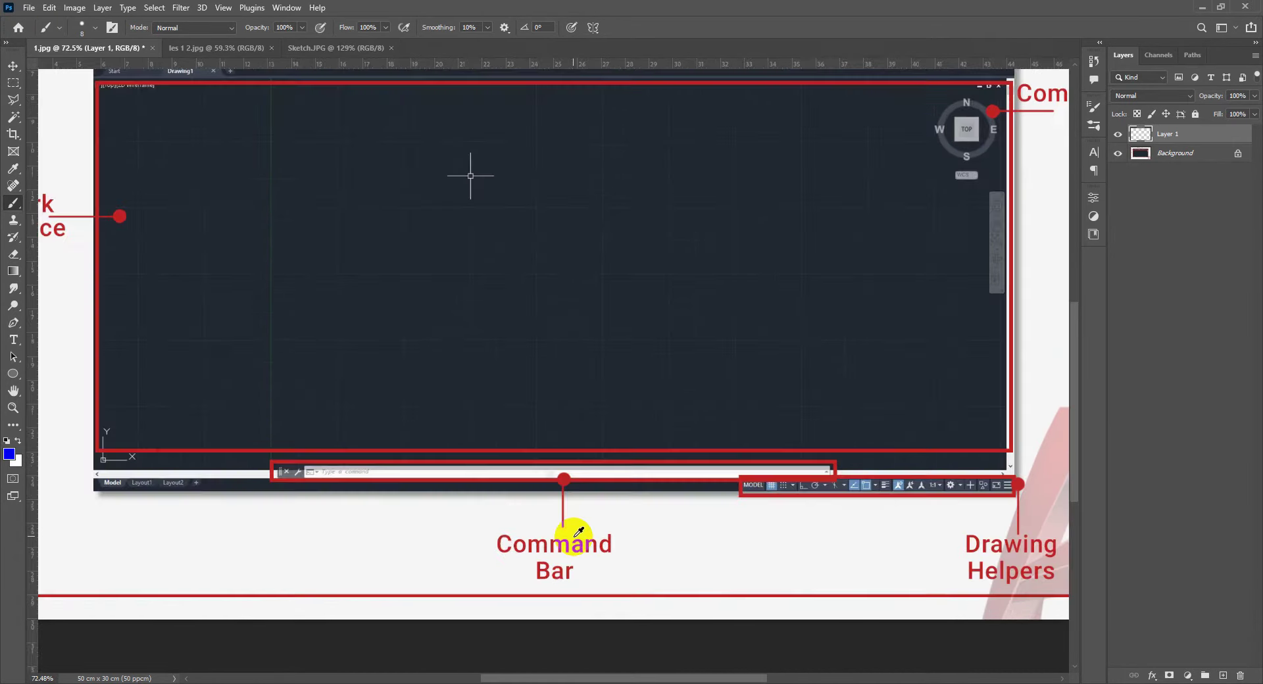
pyautogui.keyDown('alt'); pyautogui.scroll(2, 583, 529); pyautogui.keyUp('alt')
pyautogui.moveTo(583, 529); pyautogui.dragTo(608, 485)
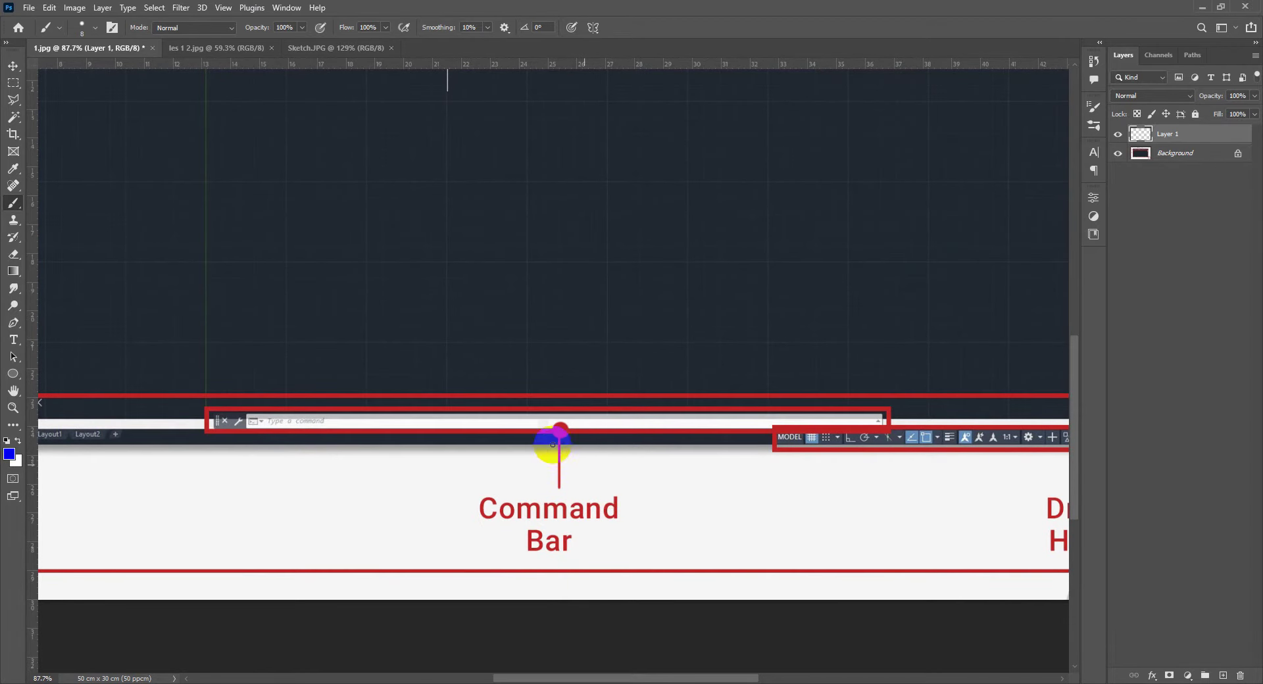
pyautogui.moveTo(521, 436); pyautogui.dragTo(537, 435)
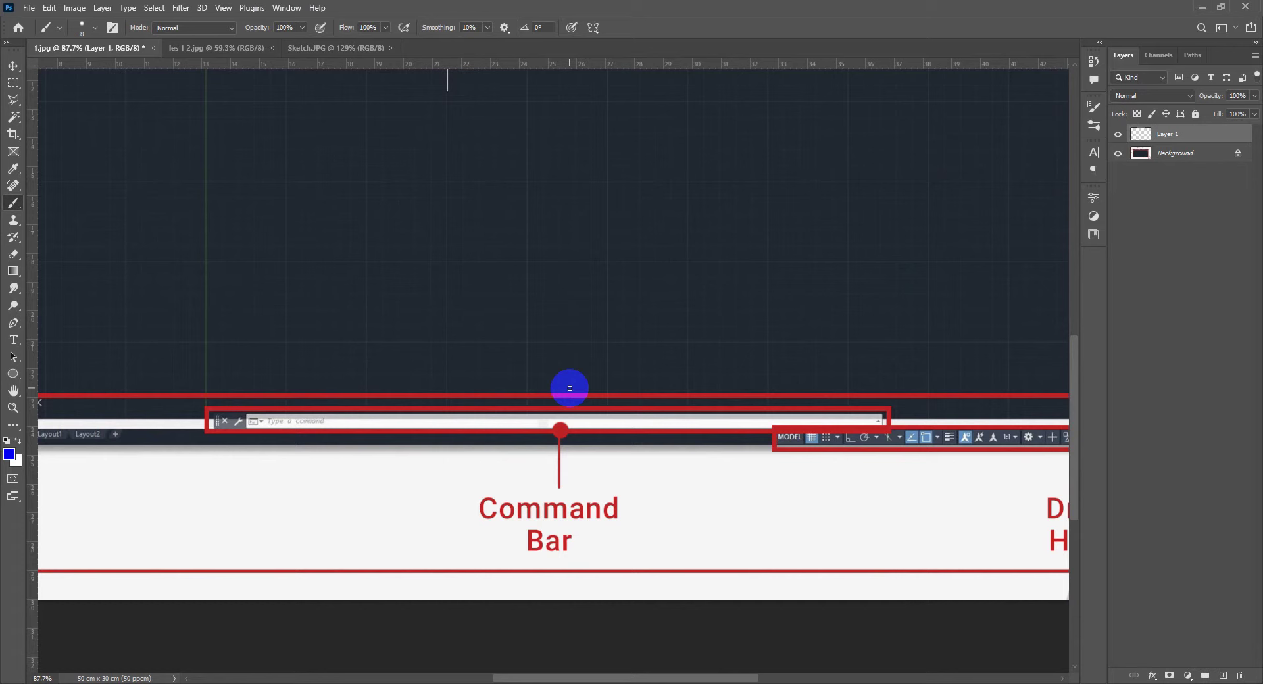
pyautogui.scroll(-1, 562, 386)
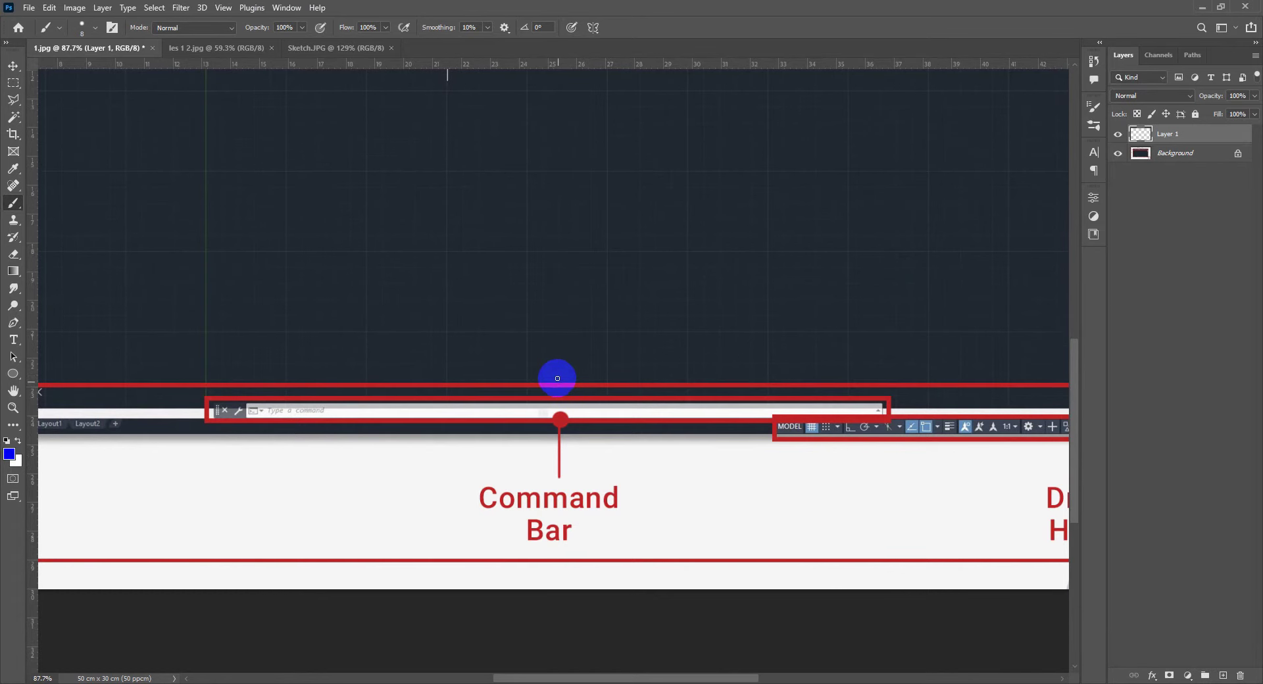
pyautogui.keyDown('alt'); pyautogui.scroll(-2, 555, 369); pyautogui.keyUp('alt')
pyautogui.keyDown('alt'); pyautogui.scroll(-1, 566, 330); pyautogui.keyUp('alt')
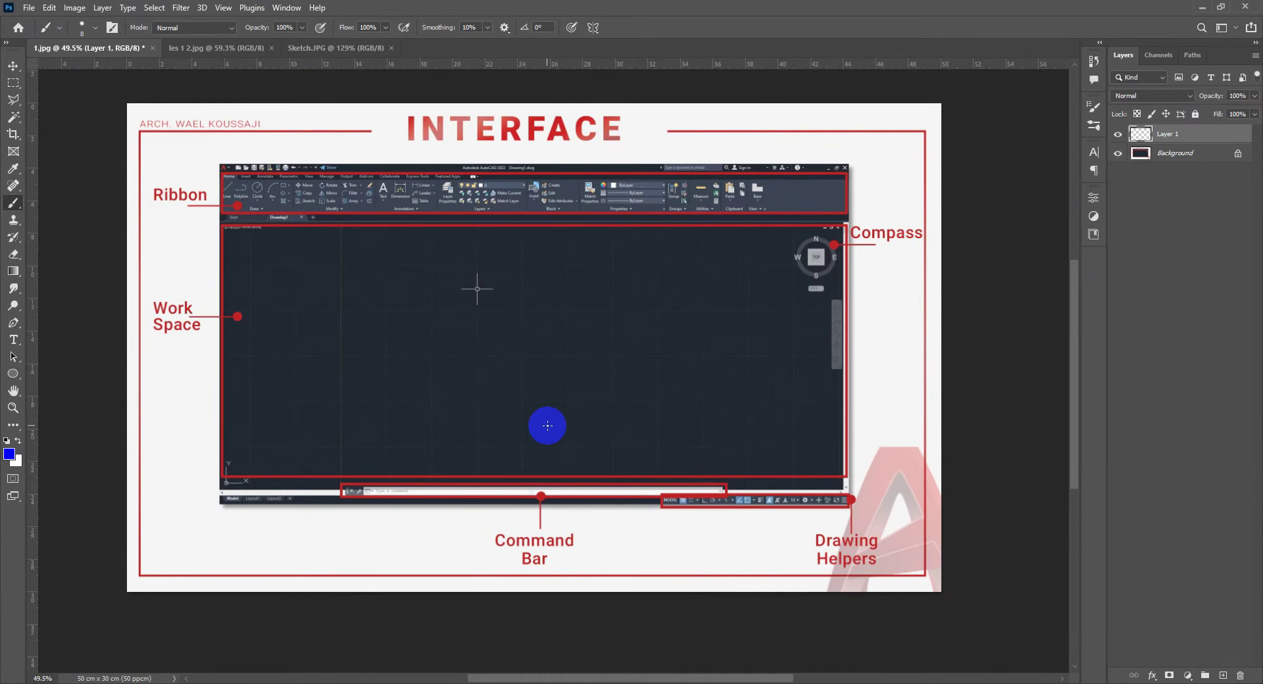
pyautogui.keyDown('alt'); pyautogui.scroll(1, 519, 380); pyautogui.keyUp('alt')
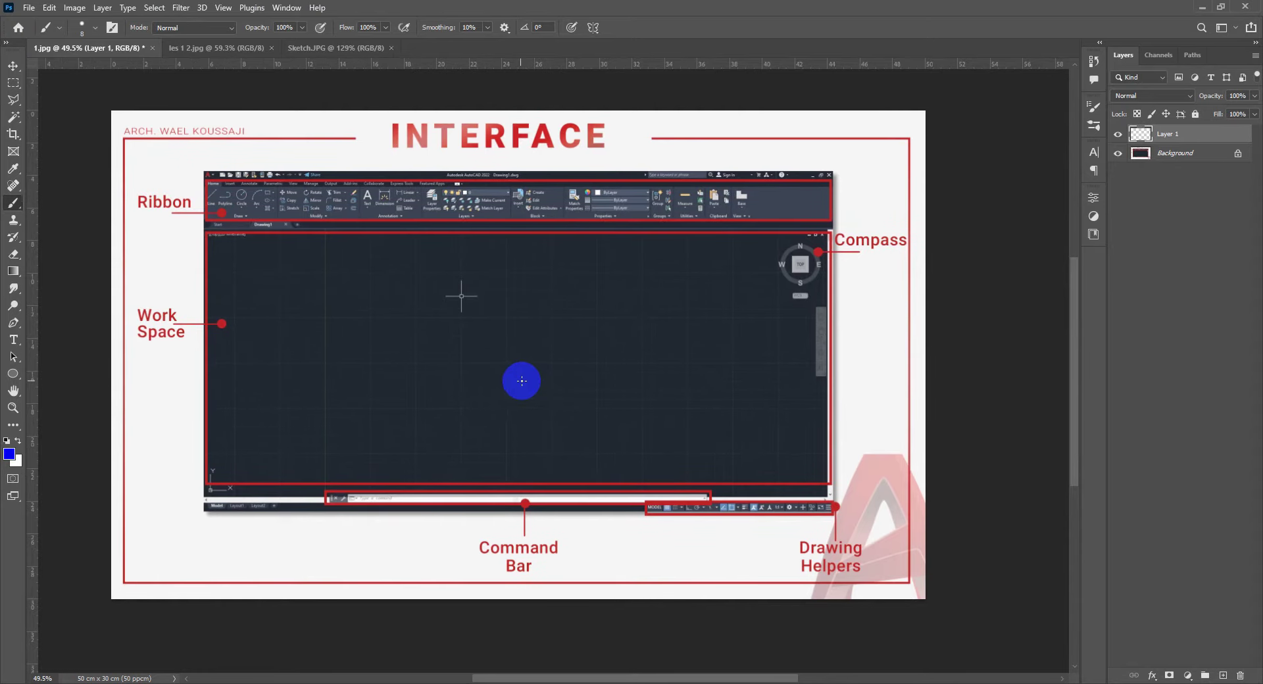
pyautogui.keyDown('alt'); pyautogui.scroll(1, 523, 379); pyautogui.keyUp('alt')
pyautogui.keyDown('alt'); pyautogui.scroll(1, 526, 378); pyautogui.keyUp('alt')
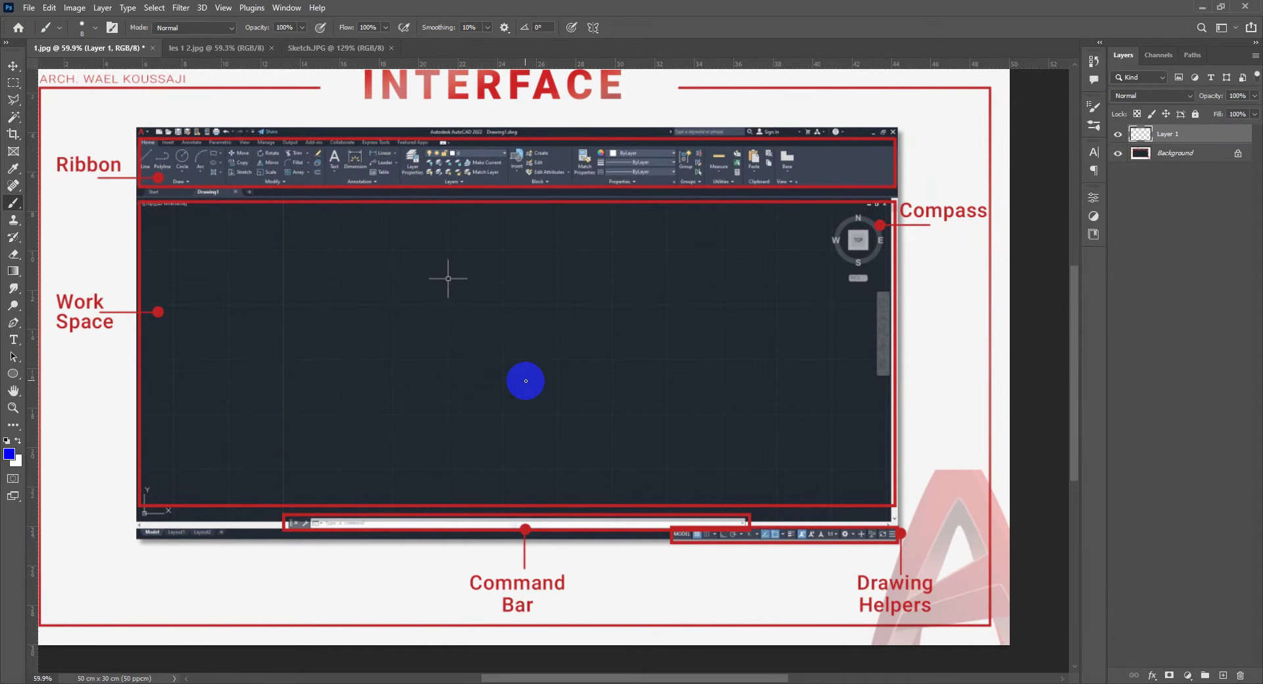
pyautogui.moveTo(626, 332)
pyautogui.mouseDown()
pyautogui.moveTo(479, 361)
pyautogui.moveTo(628, 331)
pyautogui.mouseUp()
pyautogui.hotkey('ctrl', 'z')
pyautogui.keyDown('alt'); pyautogui.scroll(2, 888, 595); pyautogui.keyUp('alt')
pyautogui.keyDown('alt'); pyautogui.scroll(1, 939, 604); pyautogui.keyUp('alt')
pyautogui.scroll(1, 832, 564)
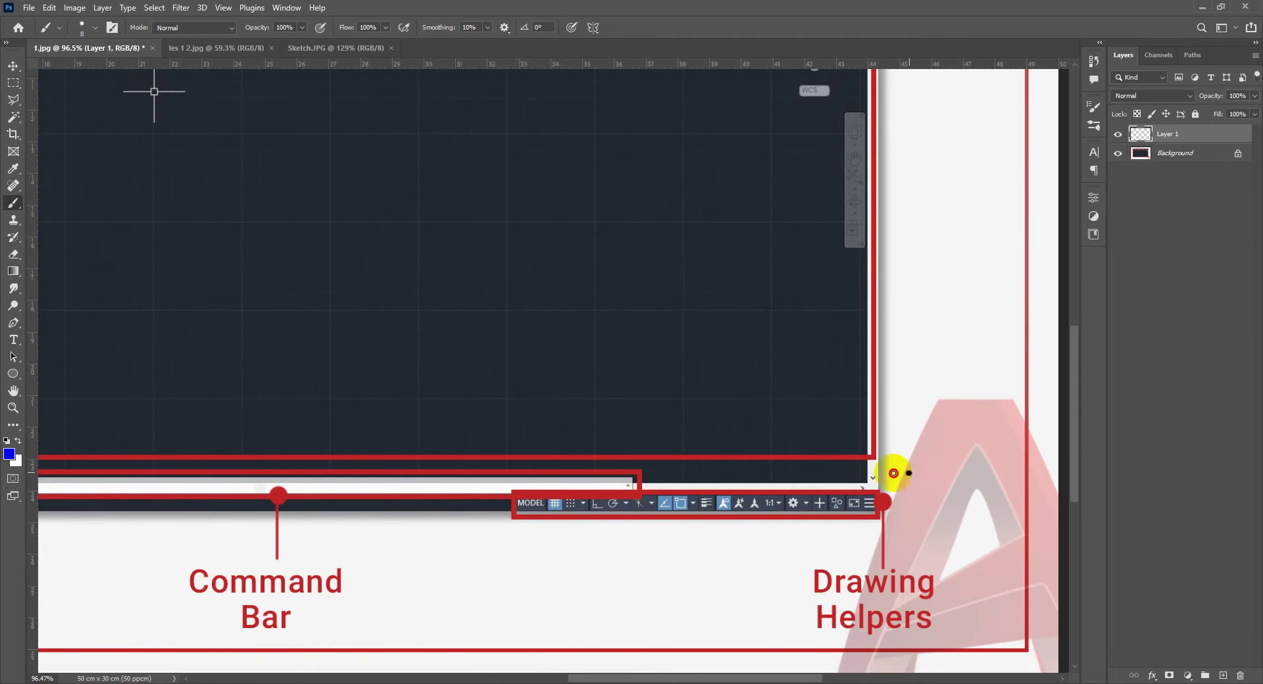
pyautogui.moveTo(910, 472)
pyautogui.mouseDown()
pyautogui.moveTo(899, 531)
pyautogui.moveTo(934, 478)
pyautogui.mouseUp()
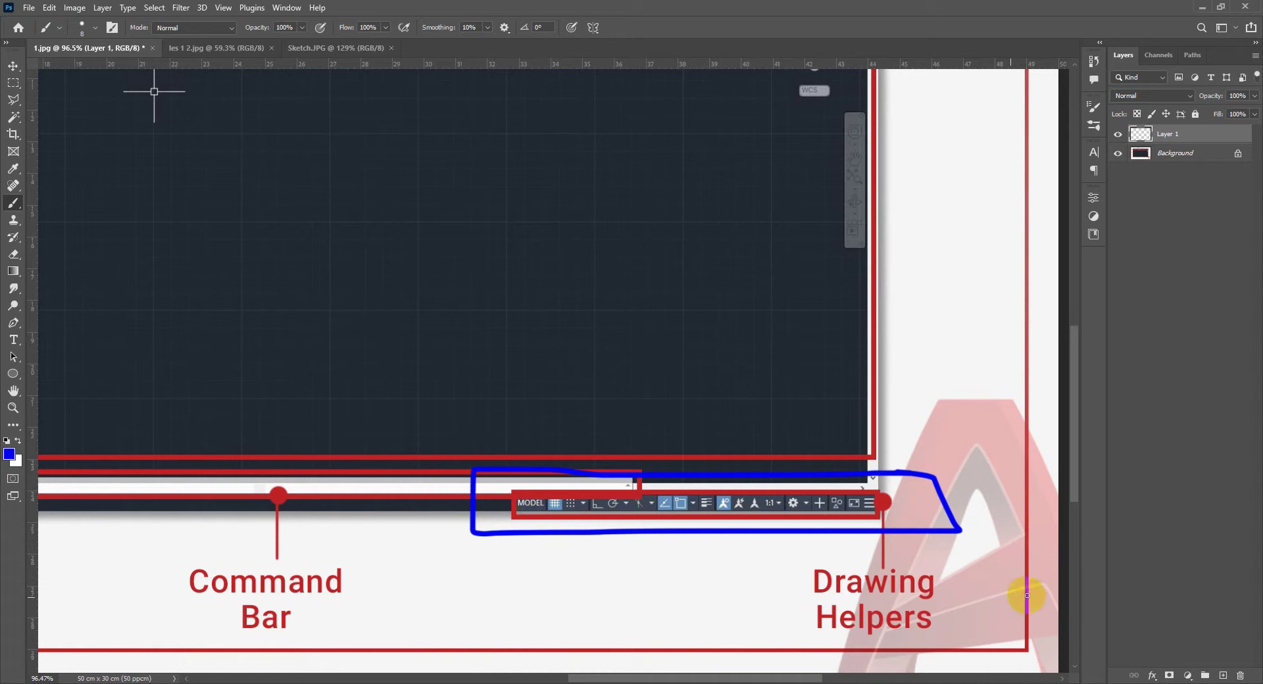
pyautogui.hotkey('ctrl', 'z')
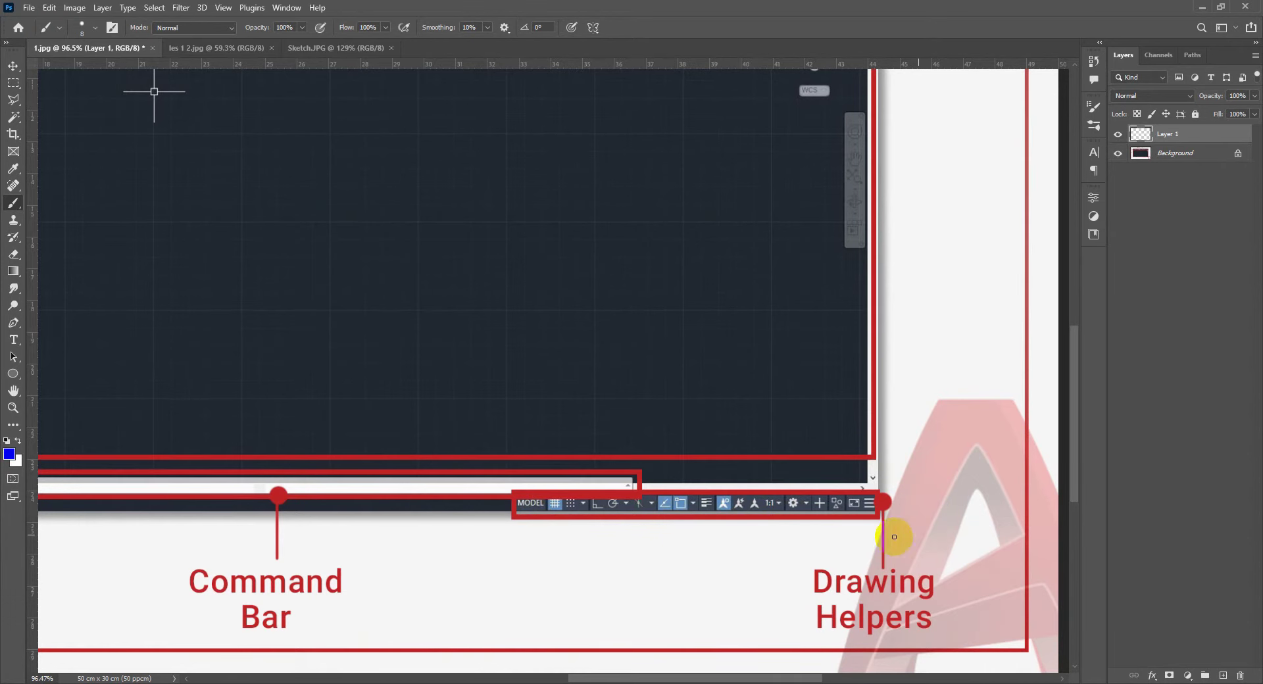
pyautogui.moveTo(467, 522); pyautogui.dragTo(708, 532)
pyautogui.moveTo(797, 531); pyautogui.dragTo(494, 528)
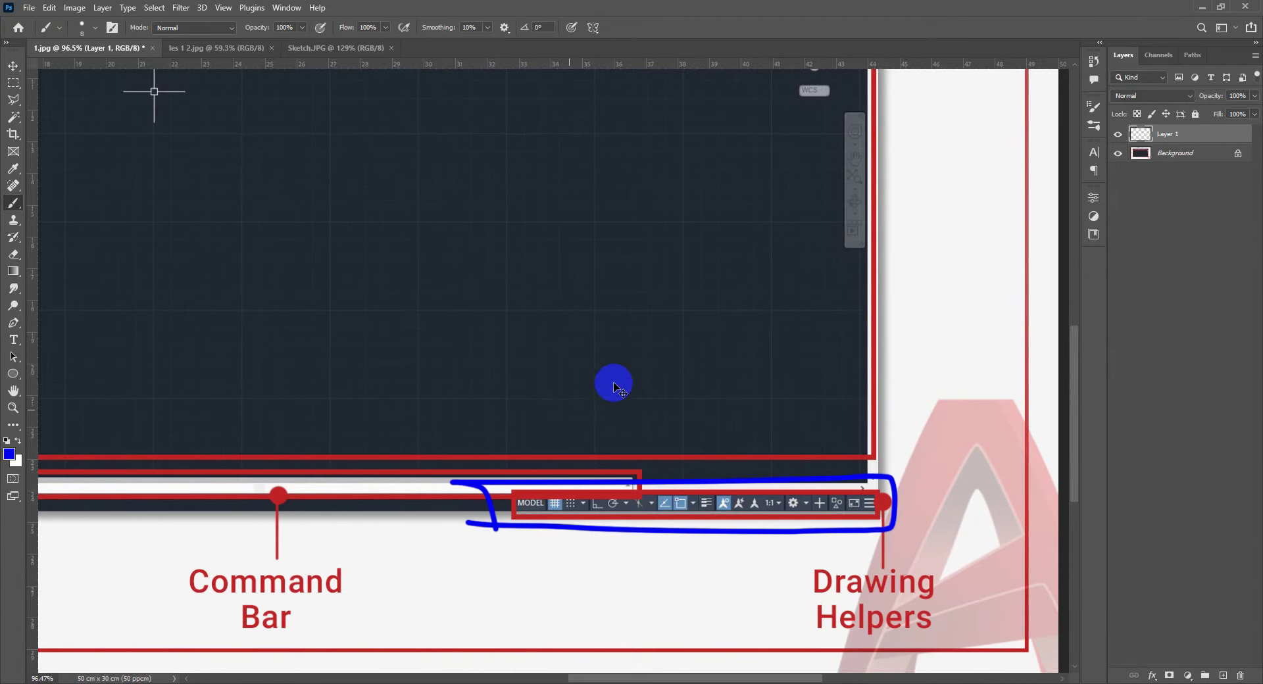
pyautogui.hotkey('ctrl', 'z')
pyautogui.keyDown('alt'); pyautogui.scroll(-3, 597, 367); pyautogui.keyUp('alt')
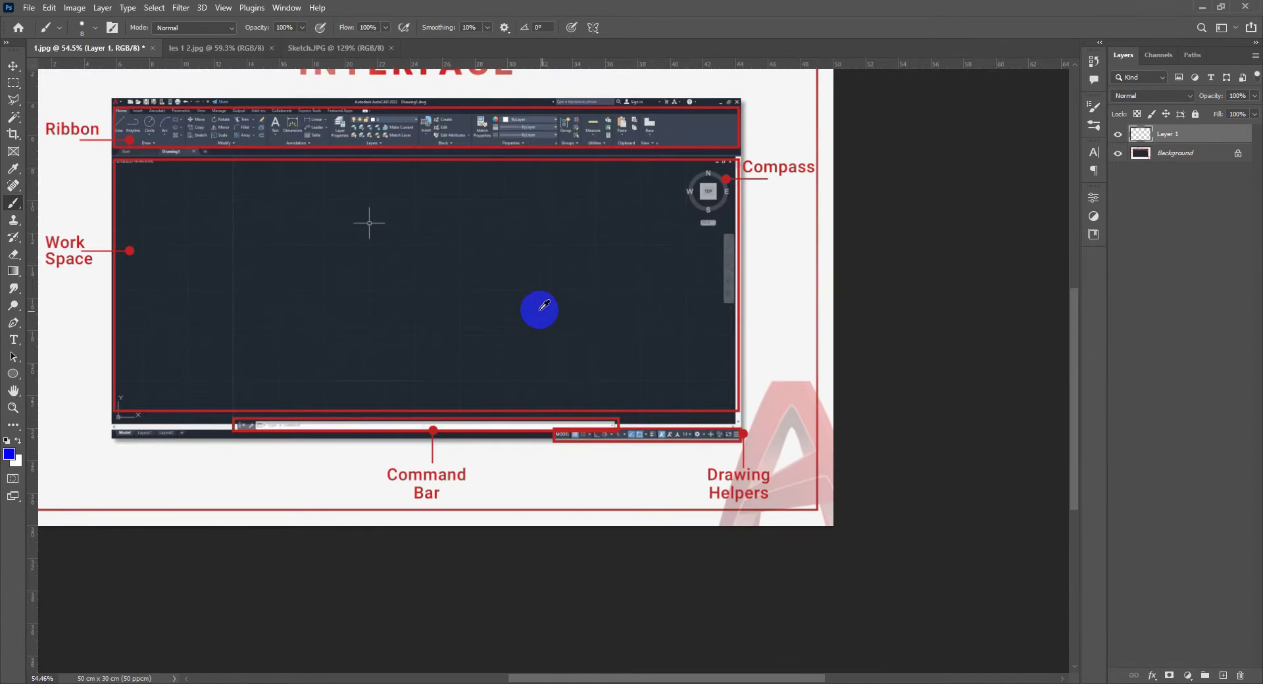
pyautogui.moveTo(451, 276); pyautogui.dragTo(551, 374)
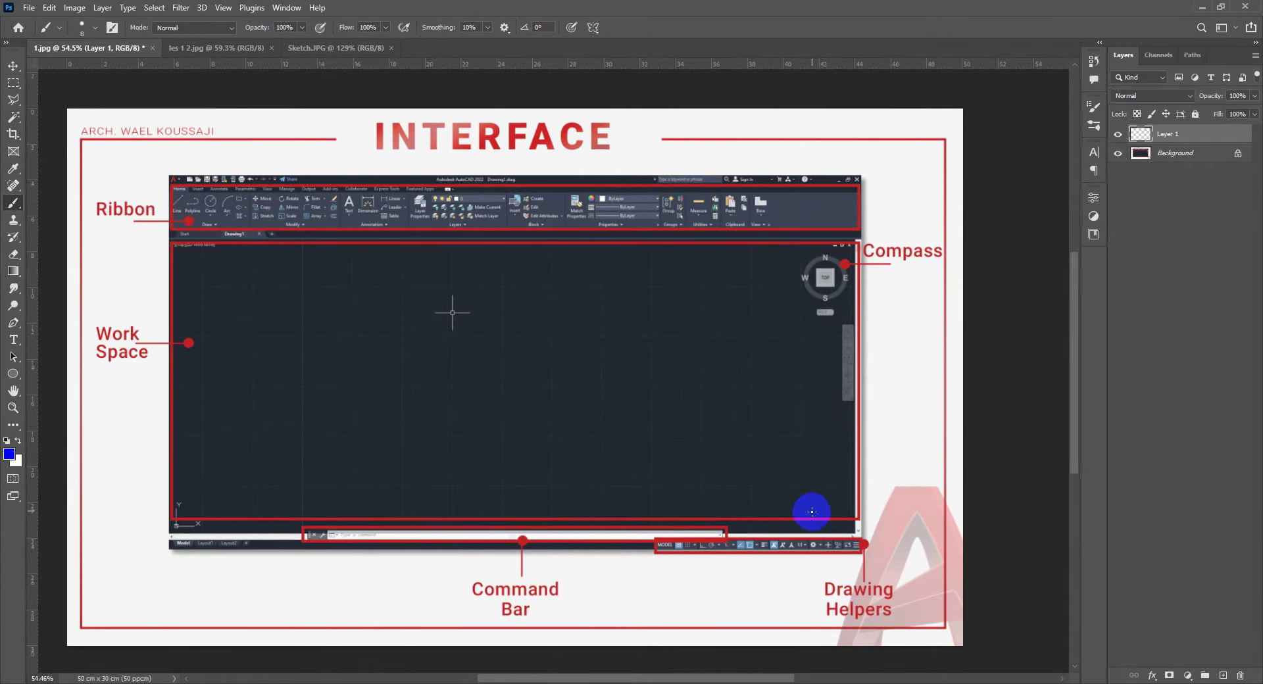
# Try blue strokes around the Work Space and Ribbon, undoing some, and outline the Work Space.
pyautogui.click(770, 545)
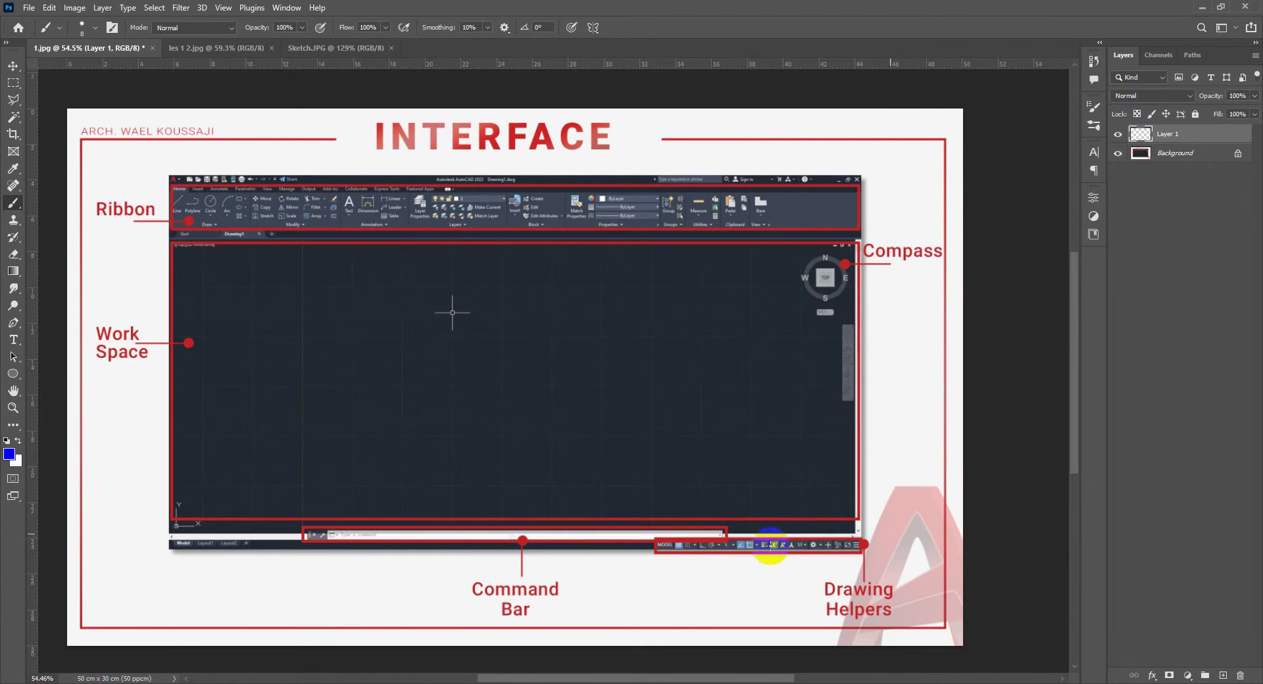
pyautogui.moveTo(729, 267)
pyautogui.mouseDown()
pyautogui.moveTo(202, 456)
pyautogui.moveTo(250, 471)
pyautogui.moveTo(747, 465)
pyautogui.moveTo(760, 305)
pyautogui.moveTo(718, 267)
pyautogui.mouseUp()
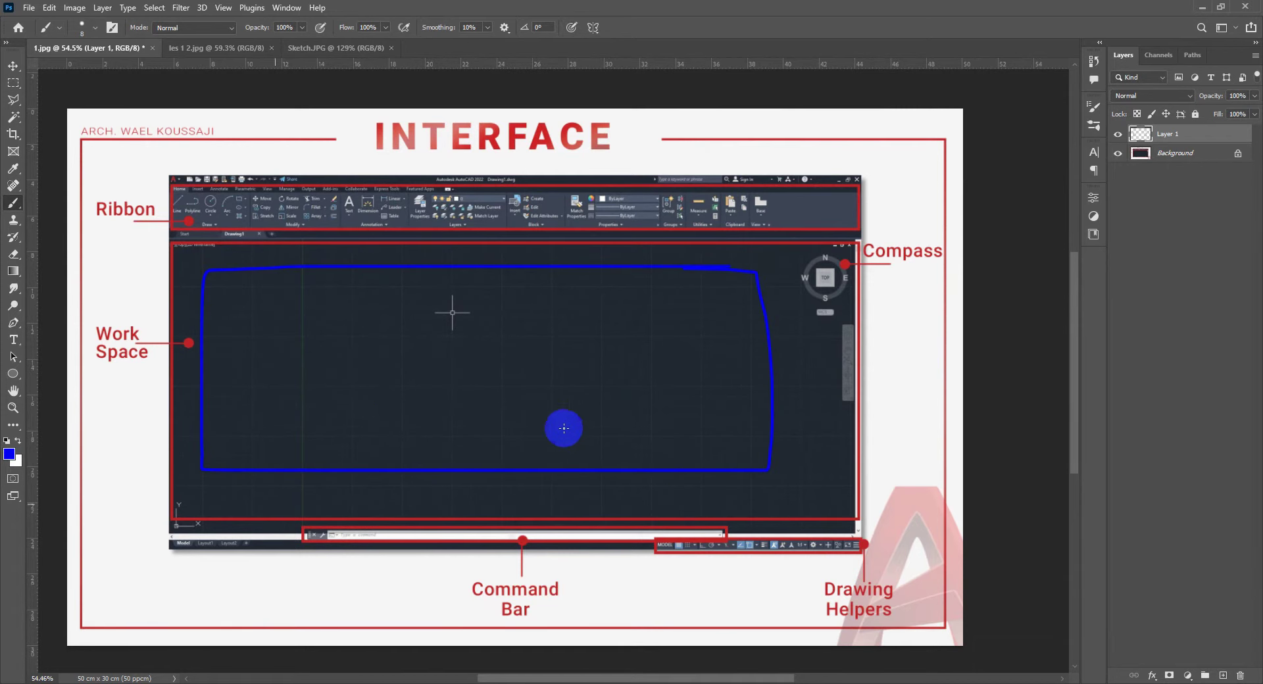
pyautogui.hotkey('ctrl', 'z')
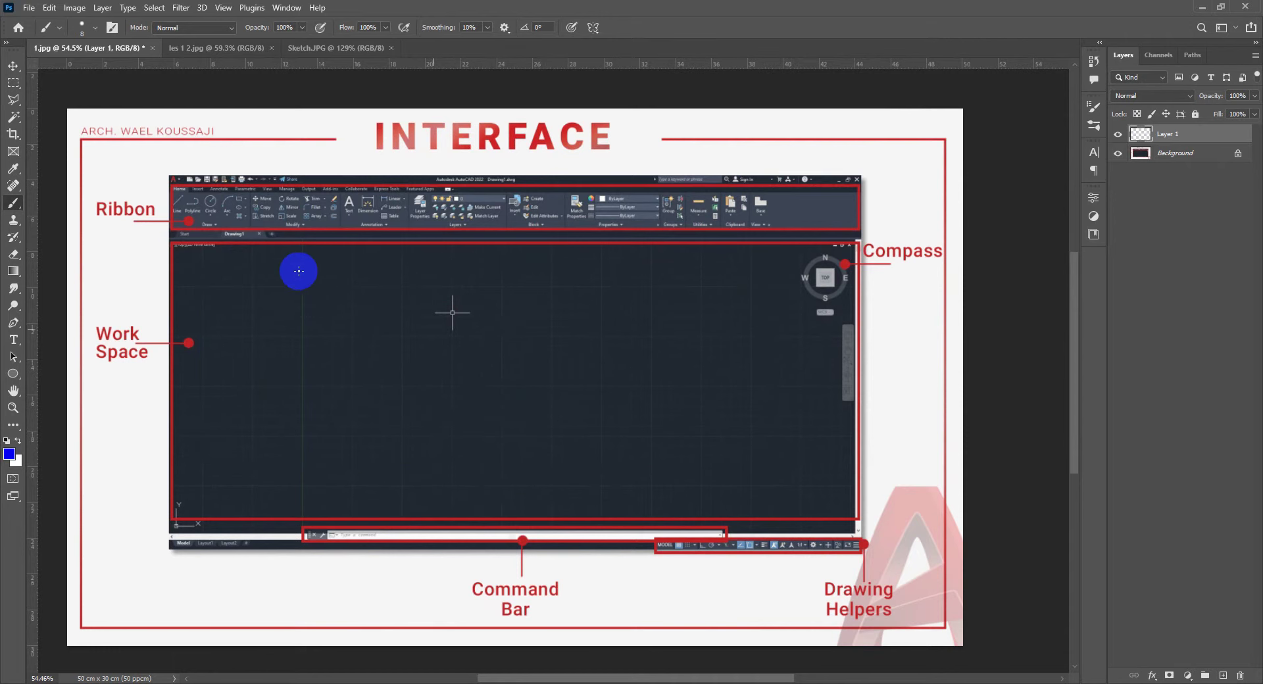
pyautogui.moveTo(619, 433); pyautogui.dragTo(661, 423)
pyautogui.hotkey('ctrl', 'z')
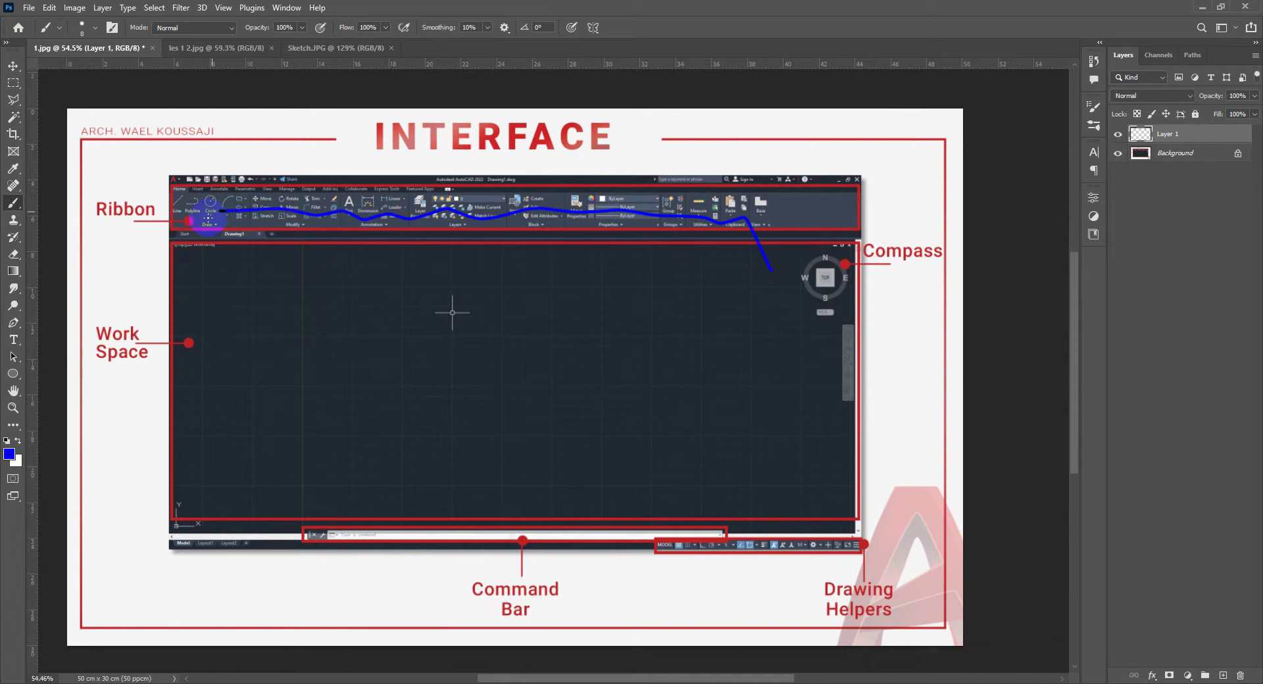
pyautogui.hotkey('ctrl', 'z')
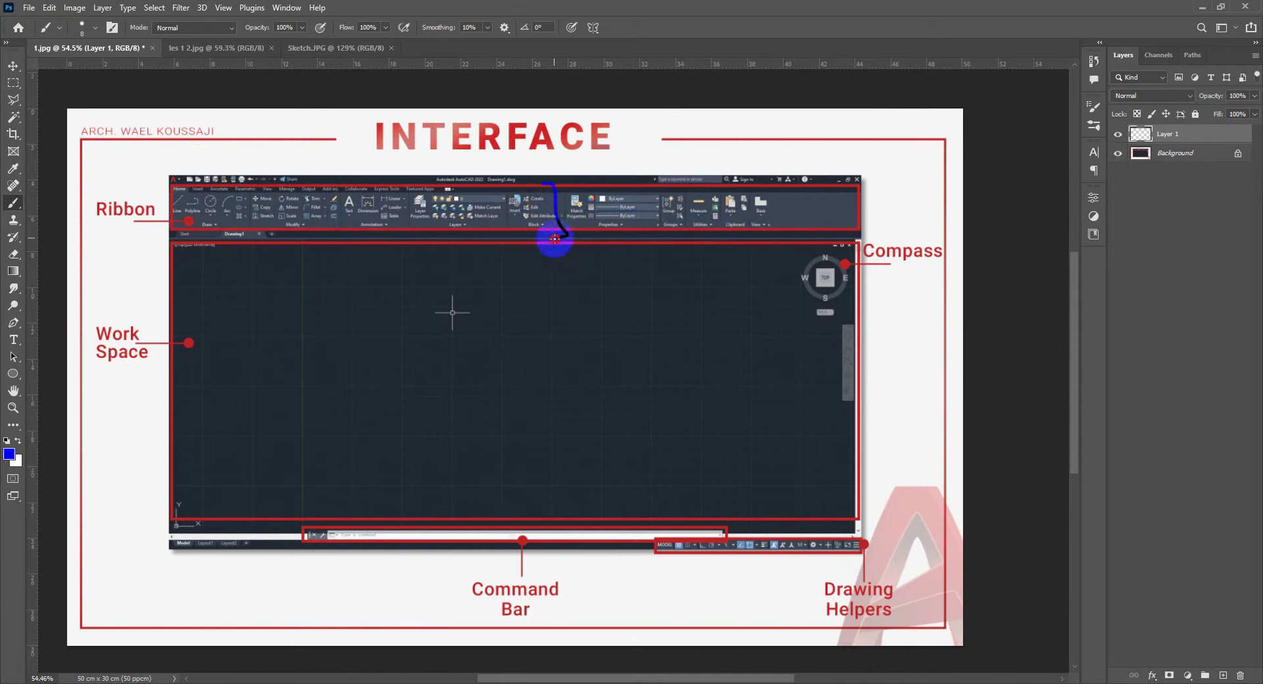
pyautogui.moveTo(554, 239); pyautogui.dragTo(556, 238)
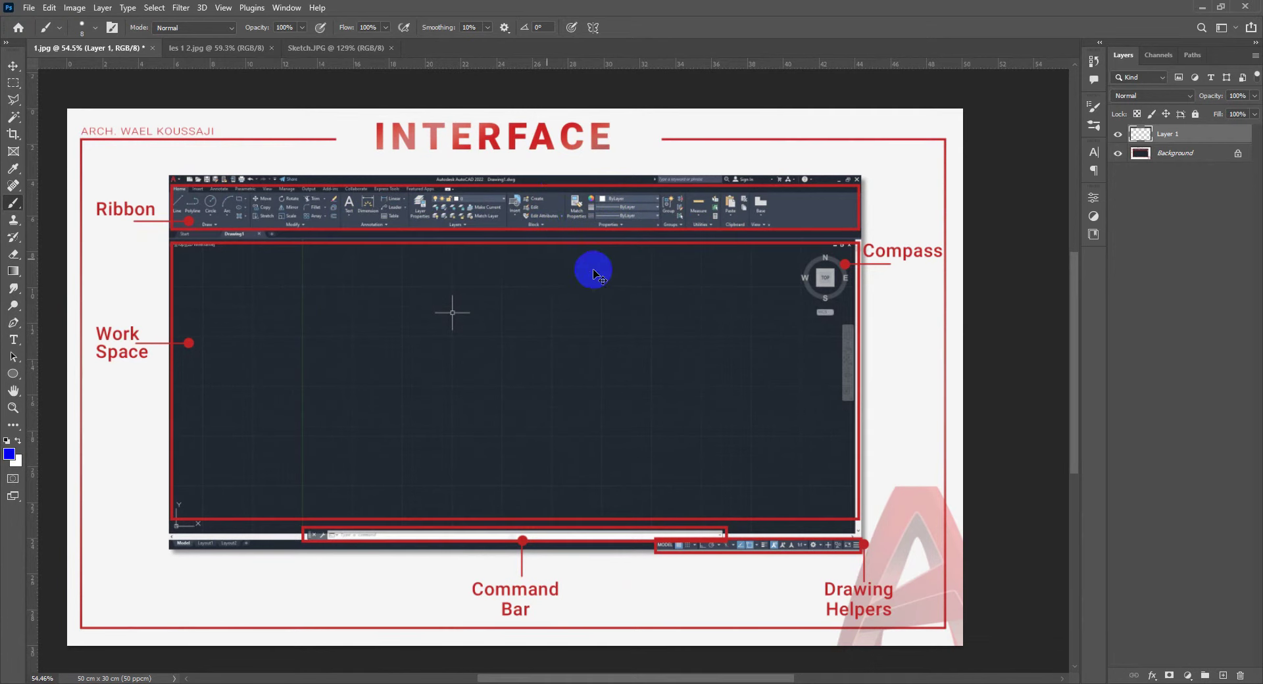
pyautogui.moveTo(766, 258); pyautogui.dragTo(214, 352)
pyautogui.moveTo(215, 404)
pyautogui.mouseDown()
pyautogui.moveTo(220, 505)
pyautogui.moveTo(781, 505)
pyautogui.moveTo(779, 273)
pyautogui.mouseUp()
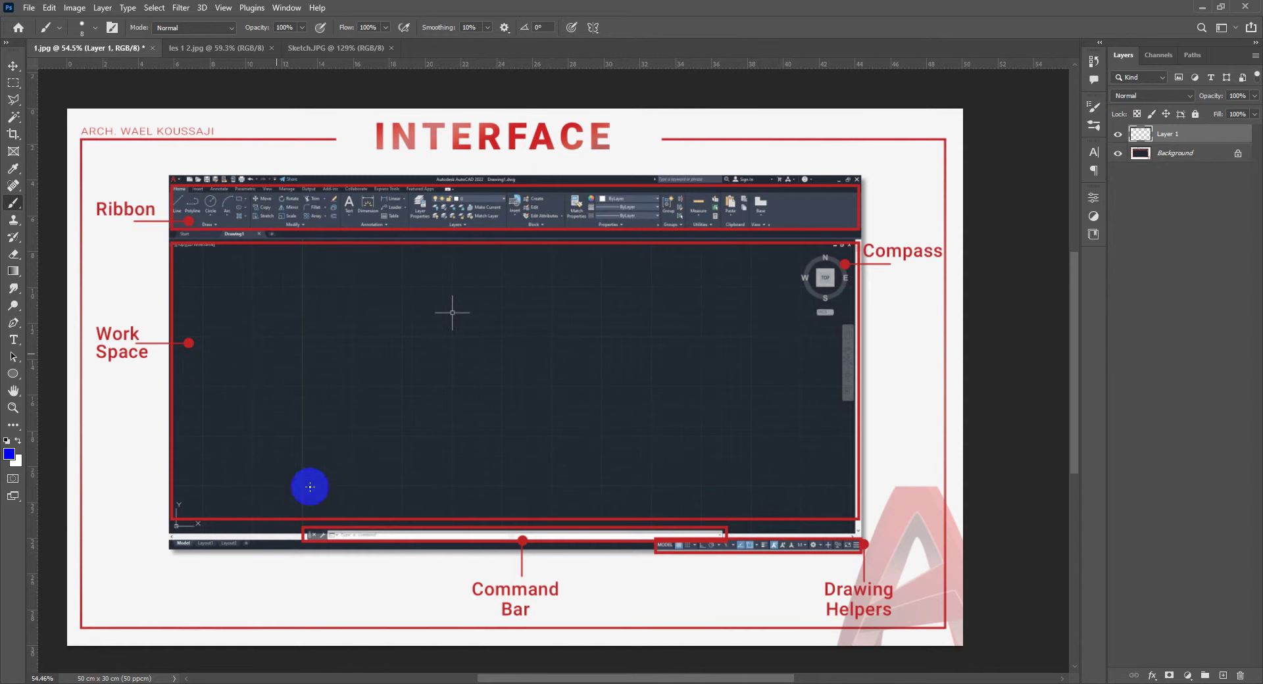
# Loop the crosshair in blue, then delete Layer 1 with its annotations.
pyautogui.keyDown('alt'); pyautogui.scroll(3, 507, 316); pyautogui.keyUp('alt')
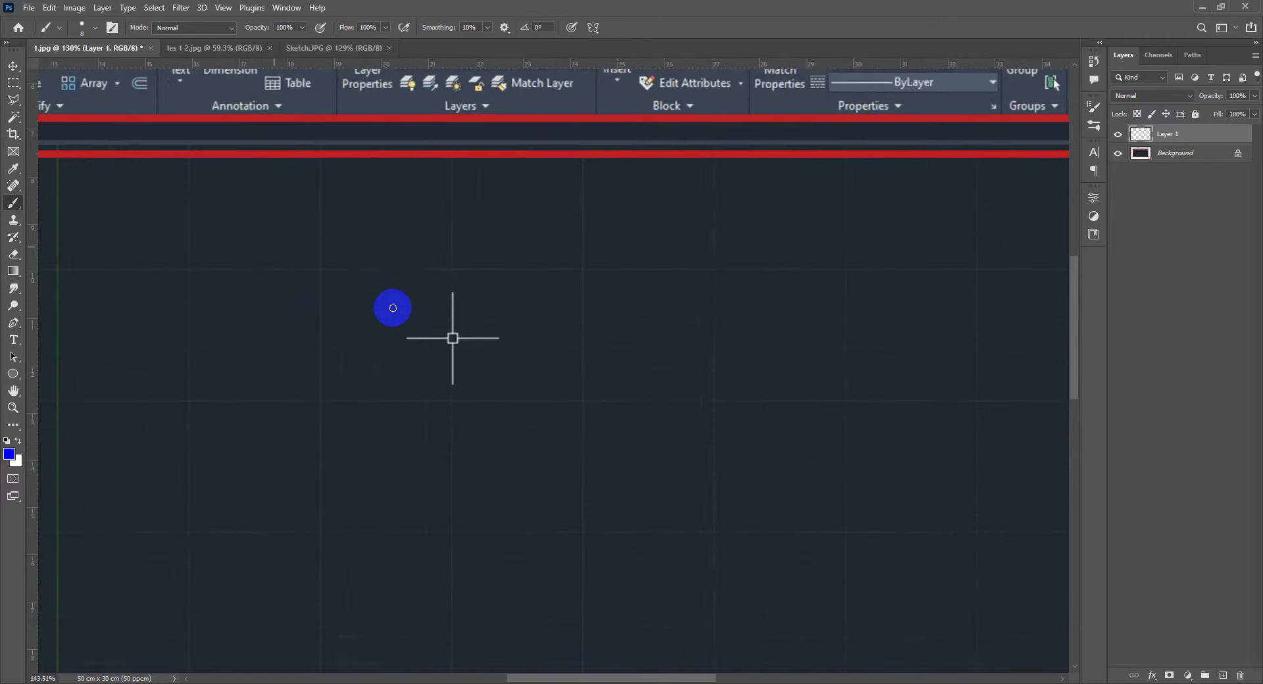
pyautogui.moveTo(502, 309)
pyautogui.mouseDown()
pyautogui.moveTo(357, 383)
pyautogui.moveTo(428, 290)
pyautogui.moveTo(547, 439)
pyautogui.mouseUp()
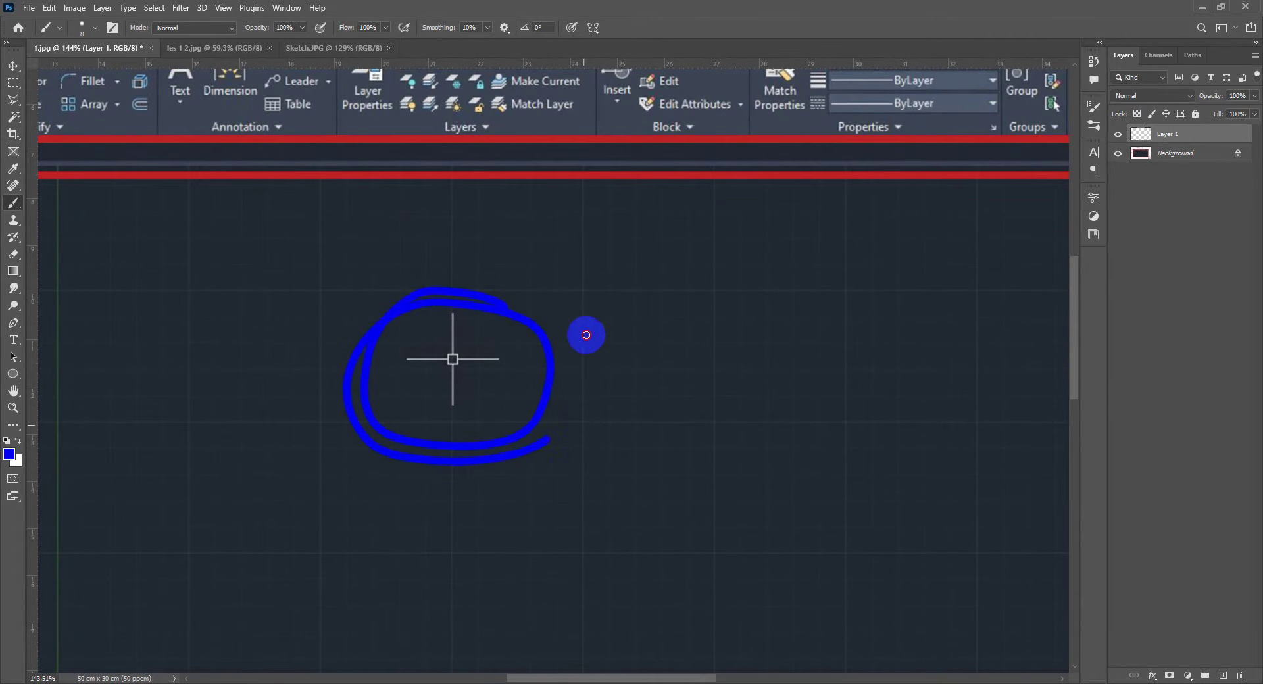
pyautogui.moveTo(585, 335)
pyautogui.mouseDown()
pyautogui.moveTo(502, 459)
pyautogui.moveTo(357, 377)
pyautogui.mouseUp()
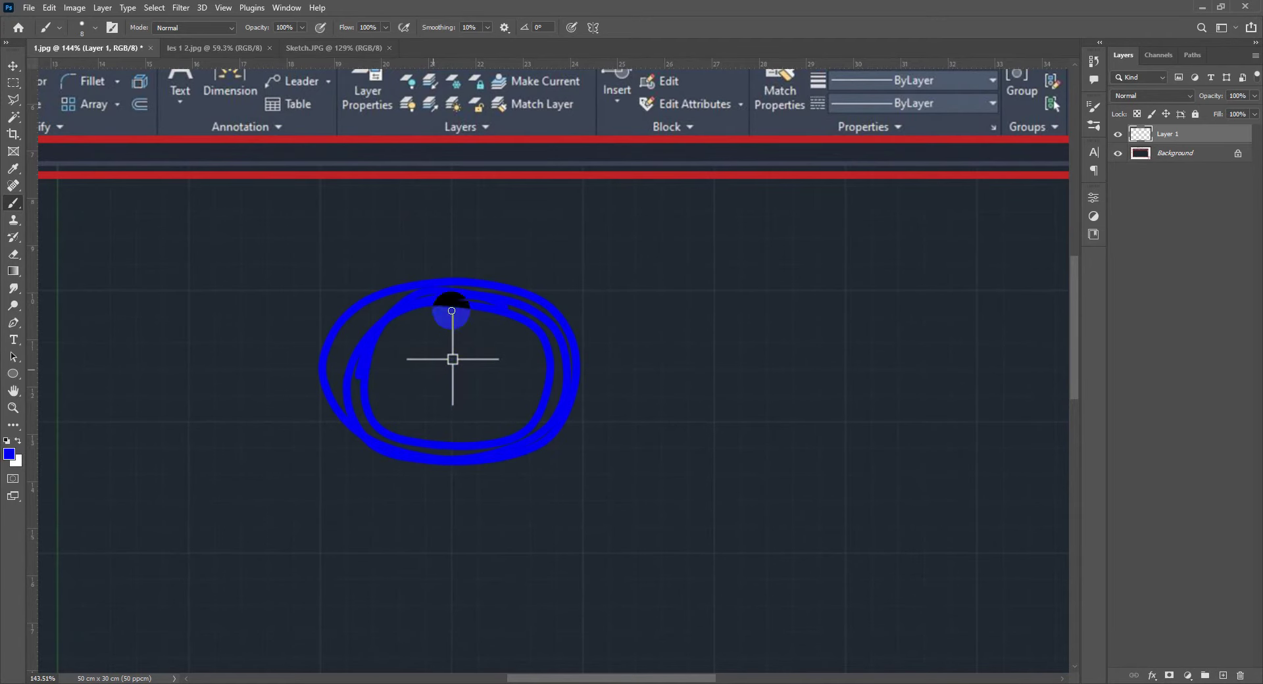
pyautogui.press('Delete')
pyautogui.keyDown('alt'); pyautogui.scroll(-5, 554, 372); pyautogui.keyUp('alt')
# Add a new empty layer for blue annotations on the INTERFACE slide.
pyautogui.keyDown('alt'); pyautogui.scroll(-2, 578, 375); pyautogui.keyUp('alt')
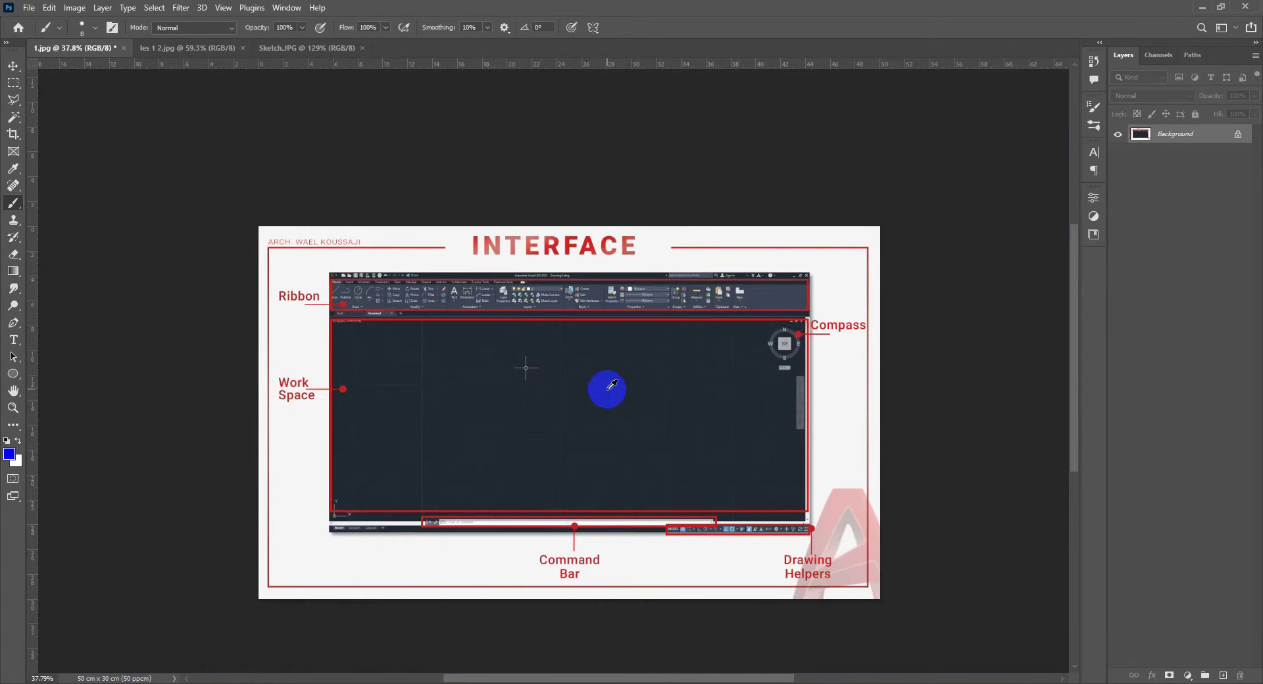
pyautogui.keyDown('alt'); pyautogui.scroll(2, 611, 384); pyautogui.keyUp('alt')
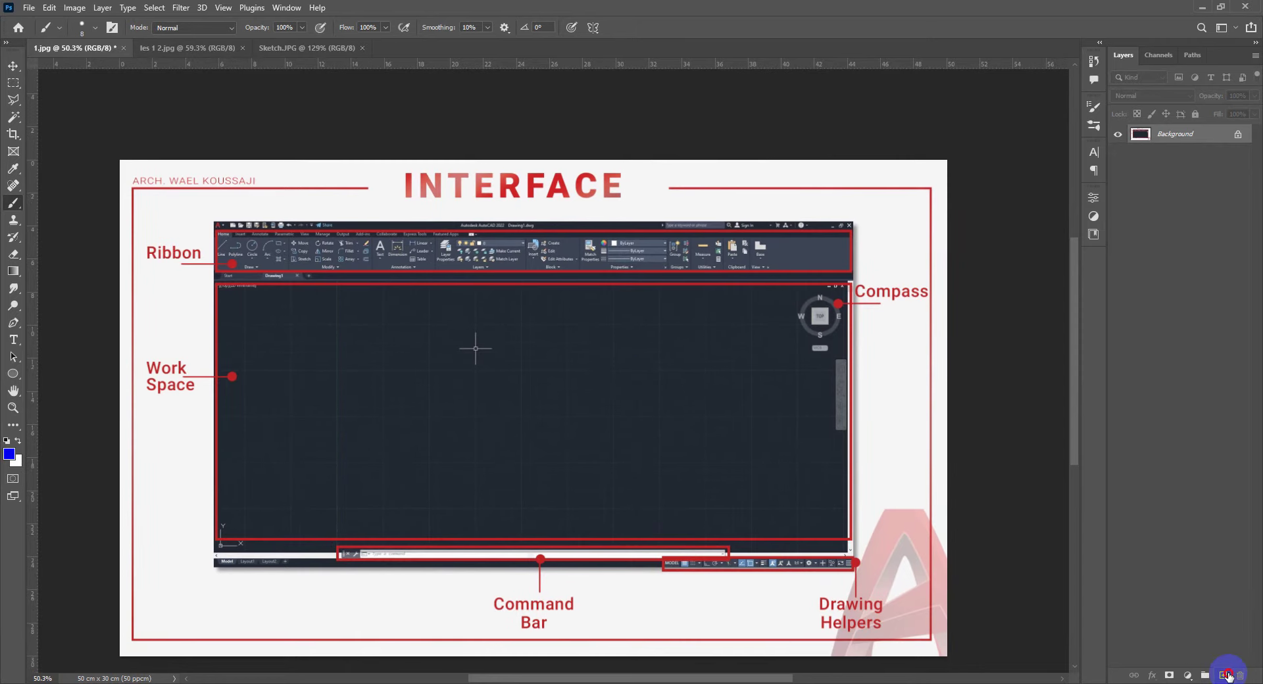
pyautogui.click(1224, 675)
pyautogui.keyDown('alt'); pyautogui.scroll(3, 882, 315); pyautogui.keyUp('alt')
pyautogui.keyDown('alt'); pyautogui.scroll(2, 789, 342); pyautogui.keyUp('alt')
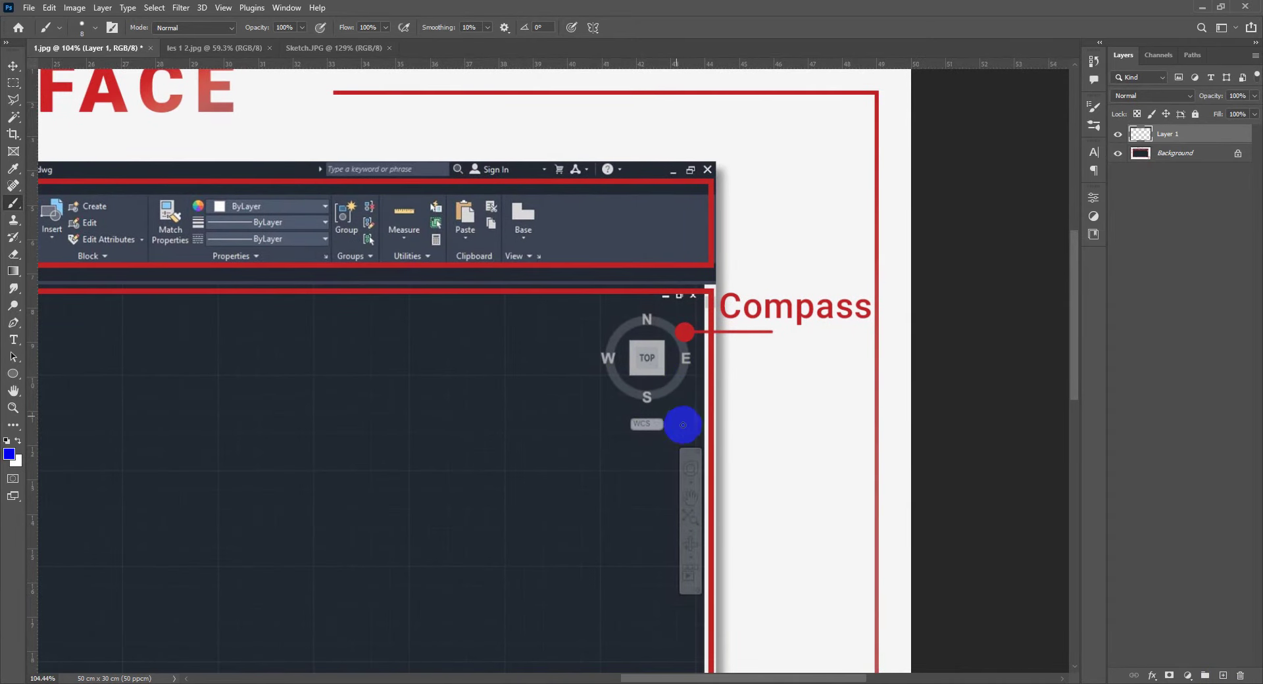
# Circle the Compass and sketch blue outlines and a lower box in the Work Space.
pyautogui.moveTo(682, 424); pyautogui.dragTo(695, 443)
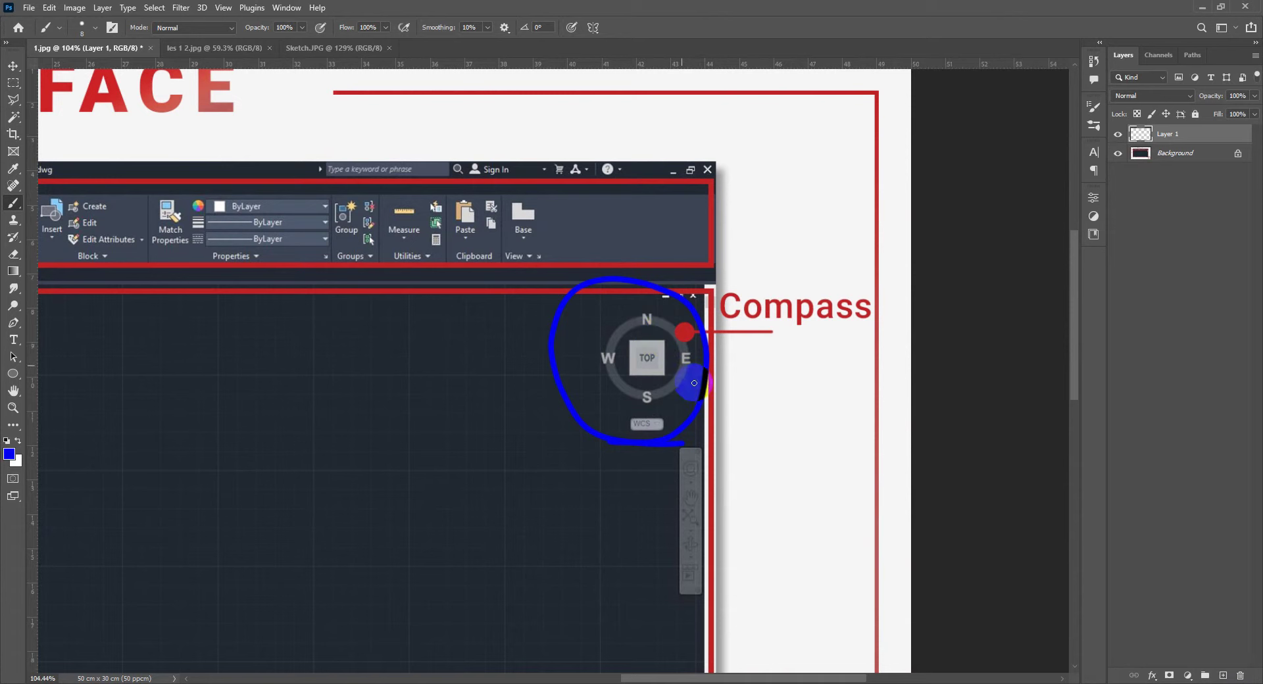
pyautogui.moveTo(625, 312); pyautogui.dragTo(589, 318)
pyautogui.moveTo(552, 416); pyautogui.dragTo(1021, 278)
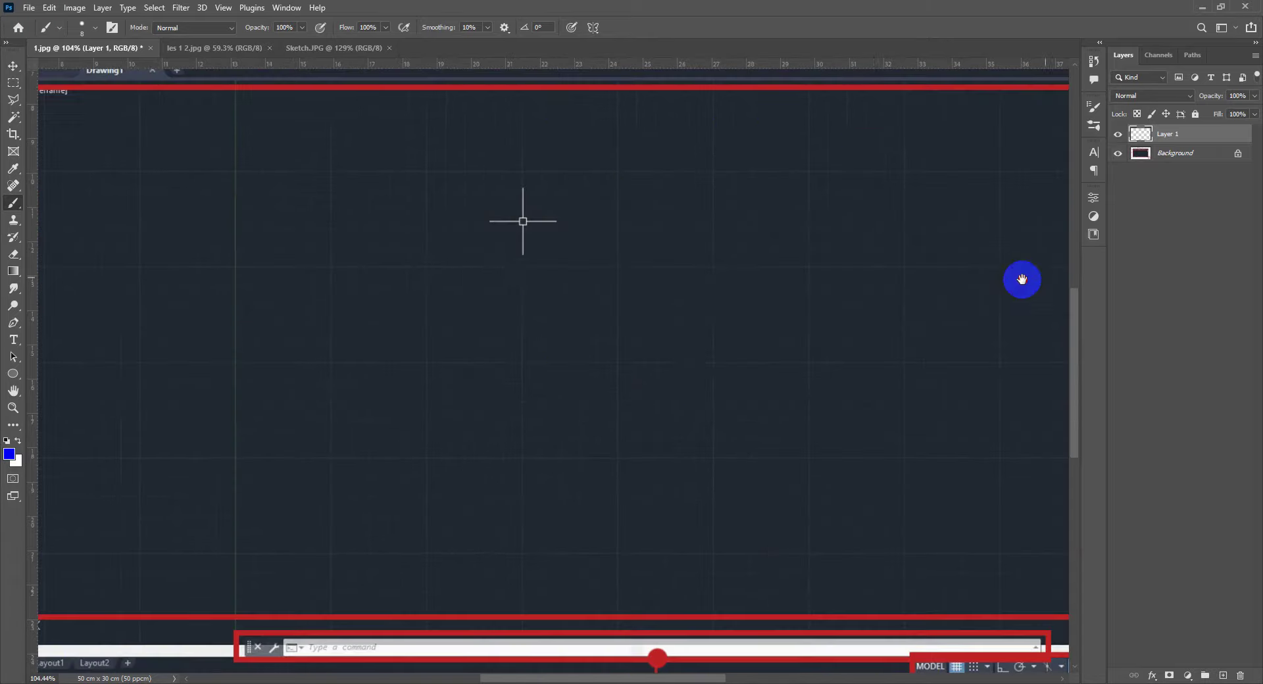
pyautogui.moveTo(631, 284)
pyautogui.mouseDown()
pyautogui.moveTo(344, 434)
pyautogui.moveTo(687, 303)
pyautogui.mouseUp()
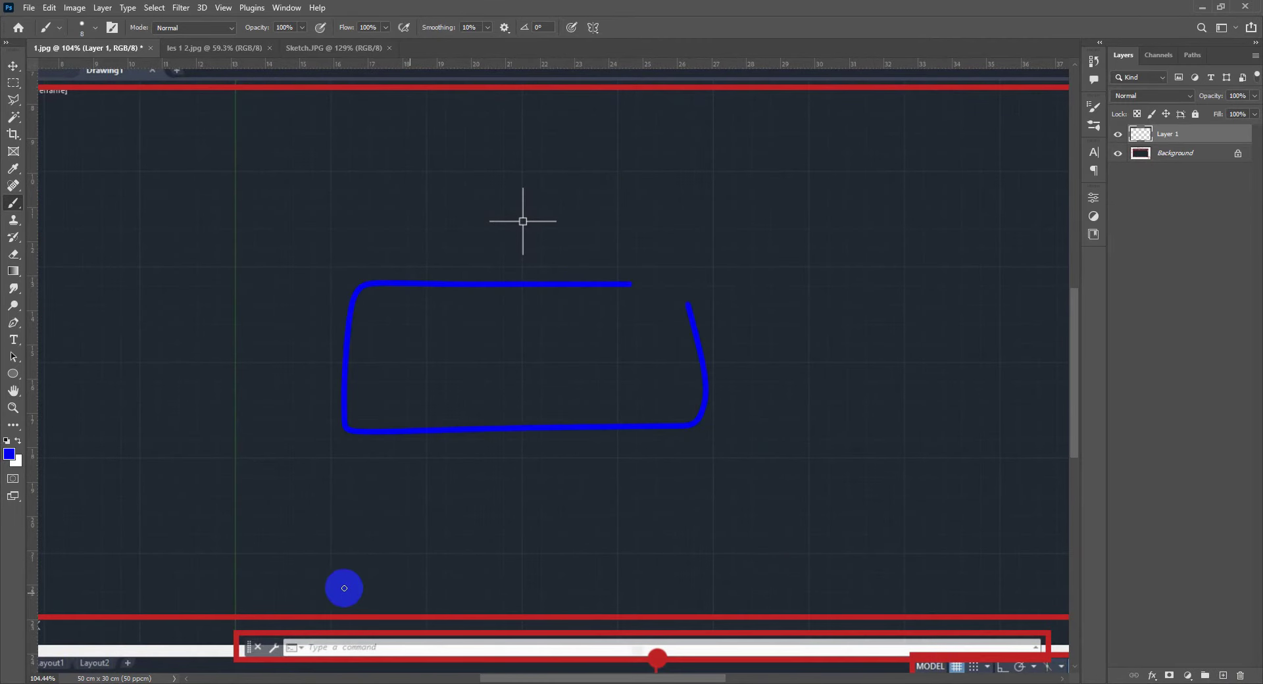
pyautogui.moveTo(344, 589)
pyautogui.mouseDown()
pyautogui.moveTo(726, 584)
pyautogui.moveTo(682, 517)
pyautogui.mouseUp()
pyautogui.moveTo(373, 503); pyautogui.dragTo(375, 585)
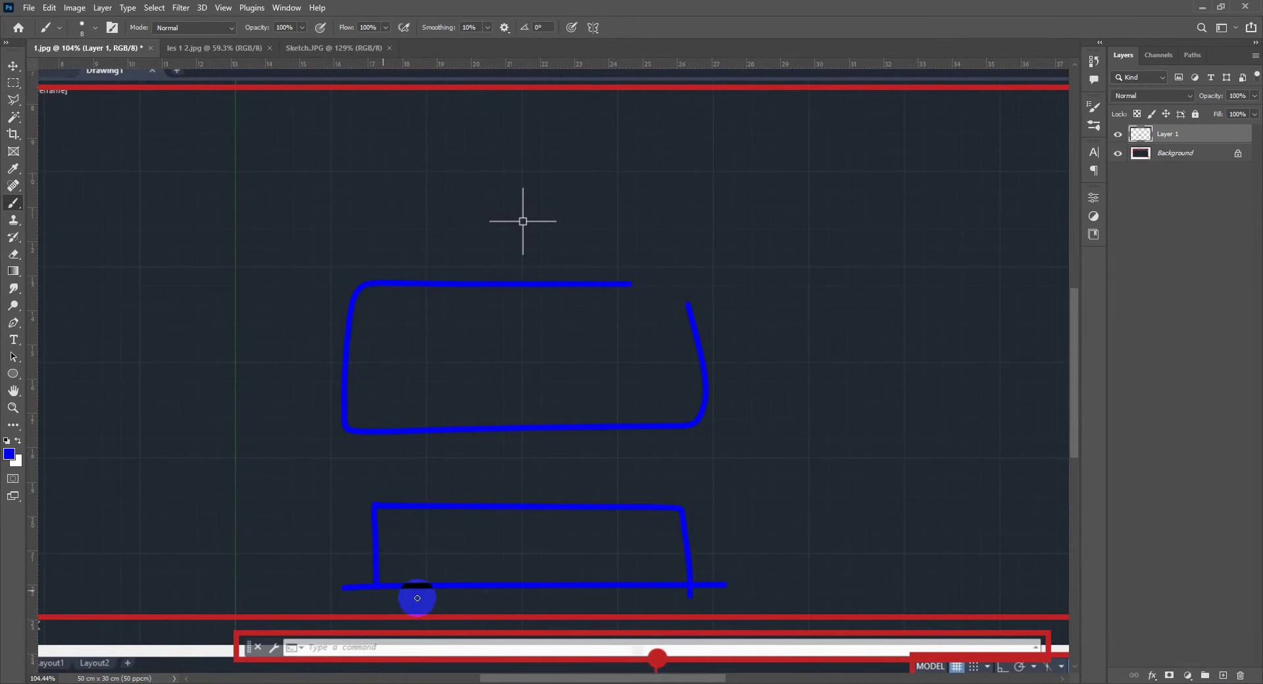
# Draw a vertical blue line, a box, a large loop and curved arrows around the compass.
pyautogui.moveTo(578, 572); pyautogui.dragTo(446, 564)
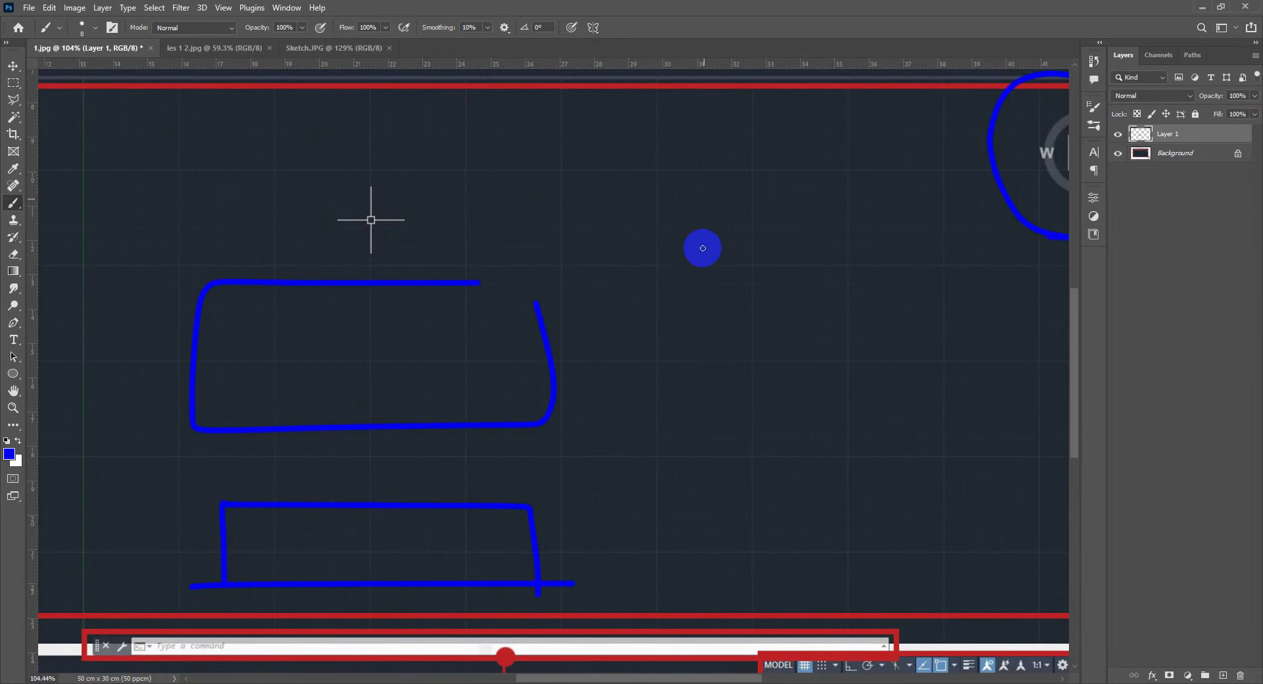
pyautogui.moveTo(809, 177); pyautogui.dragTo(810, 466)
pyautogui.moveTo(809, 238); pyautogui.dragTo(803, 398)
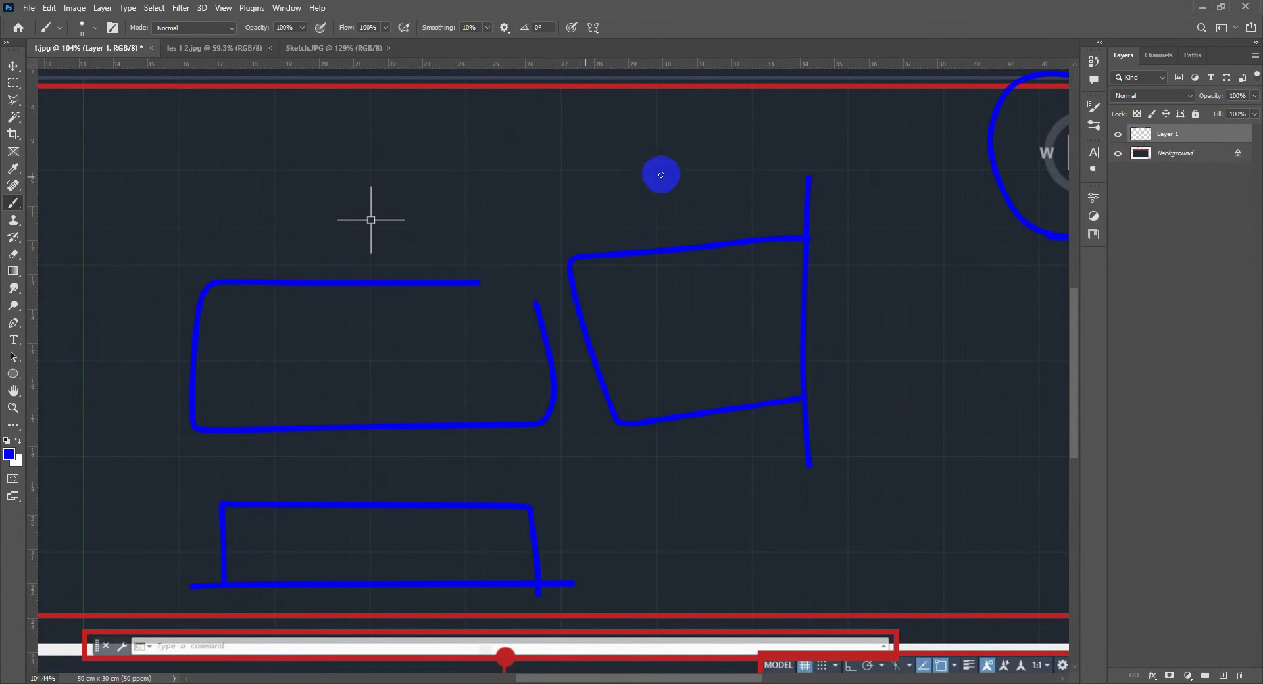
pyautogui.moveTo(919, 132)
pyautogui.mouseDown()
pyautogui.moveTo(268, 155)
pyautogui.moveTo(661, 212)
pyautogui.mouseUp()
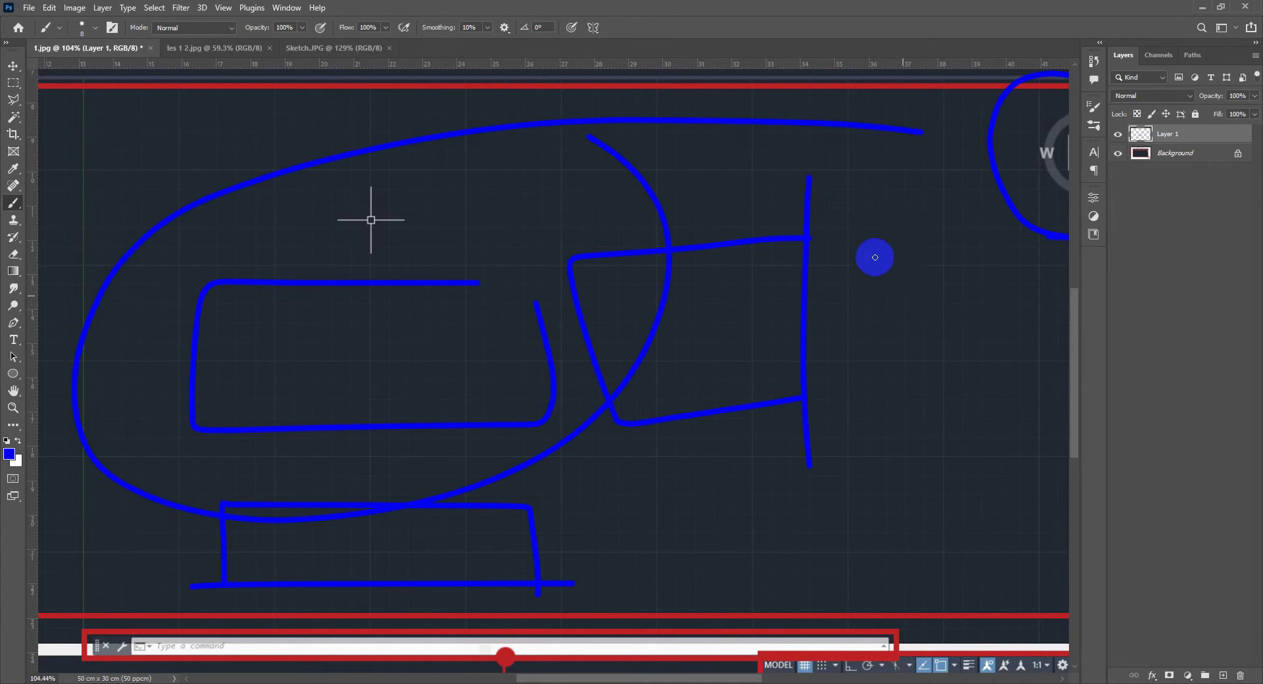
pyautogui.moveTo(850, 209); pyautogui.dragTo(965, 350)
pyautogui.keyDown('alt'); pyautogui.scroll(-3, 710, 348); pyautogui.keyUp('alt')
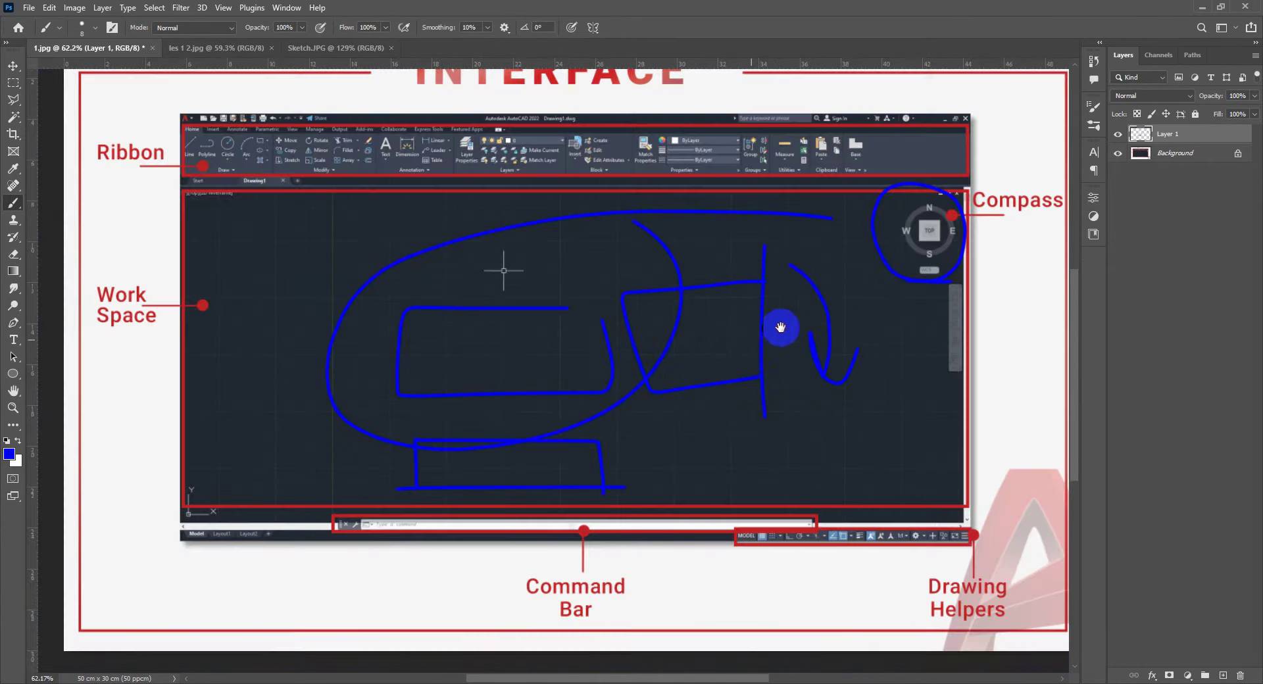
pyautogui.keyDown('alt'); pyautogui.scroll(6, 654, 328); pyautogui.keyUp('alt')
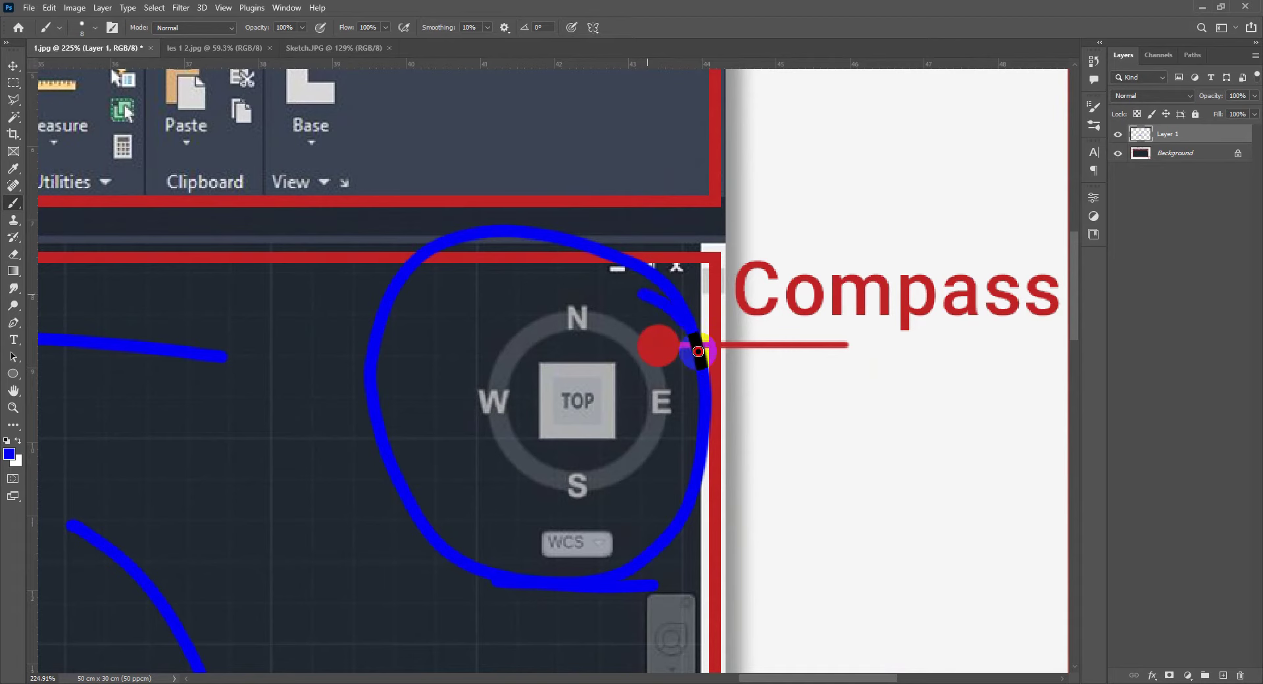
pyautogui.moveTo(700, 328); pyautogui.dragTo(535, 299)
# Undo the blue sketch strokes and reposition the slide within the window.
pyautogui.keyDown('alt'); pyautogui.scroll(-5, 594, 360); pyautogui.keyUp('alt')
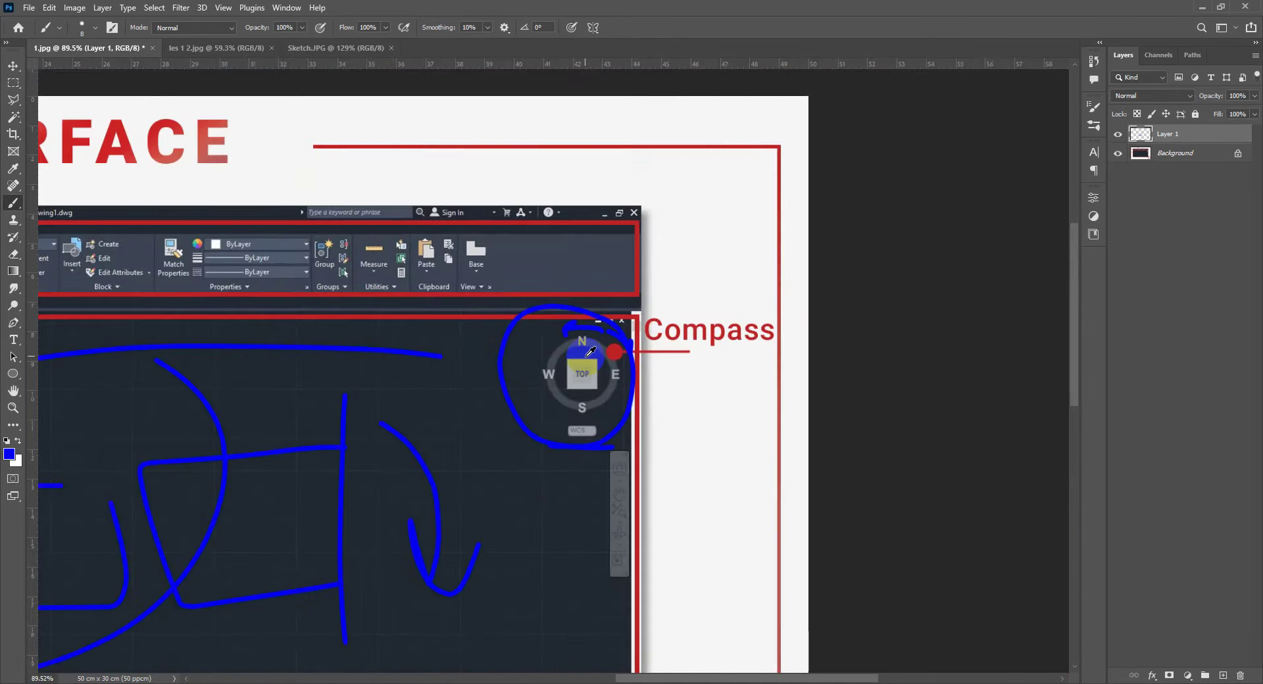
pyautogui.keyDown('alt'); pyautogui.scroll(2, 815, 259); pyautogui.keyUp('alt')
pyautogui.keyDown('alt'); pyautogui.scroll(1, 815, 260); pyautogui.keyUp('alt')
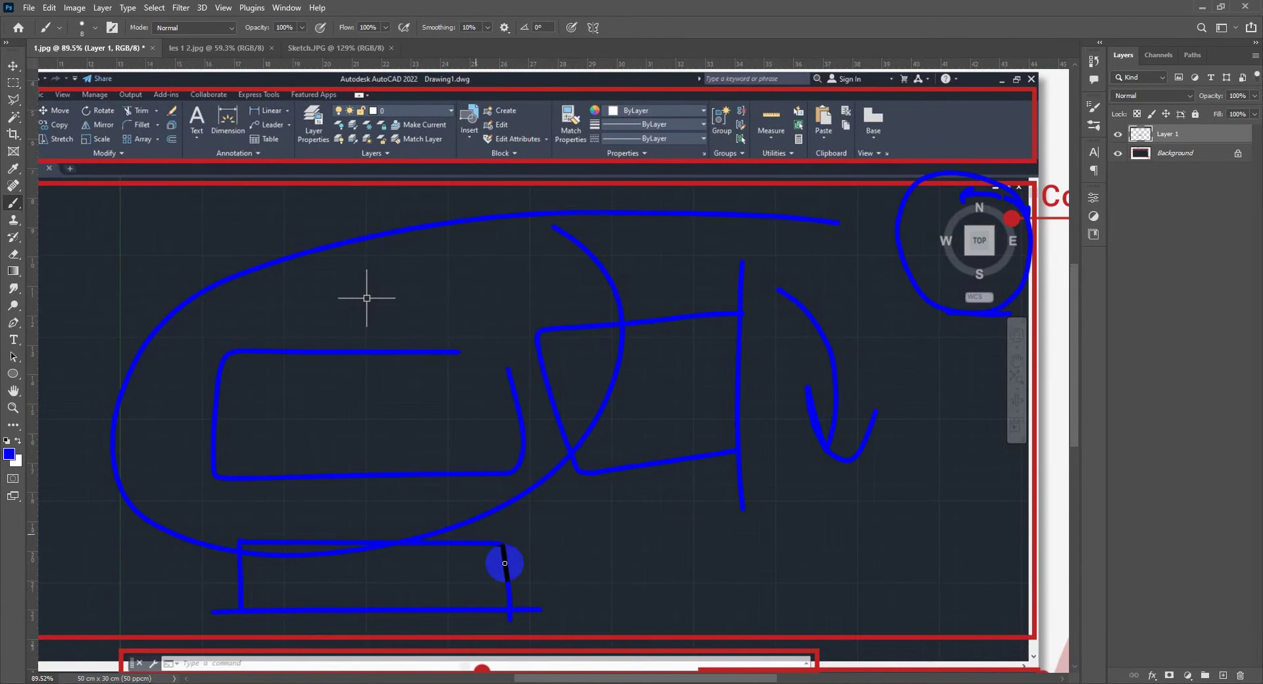
pyautogui.keyDown('alt'); pyautogui.scroll(1, 360, 578); pyautogui.keyUp('alt')
pyautogui.scroll(-1, 541, 512)
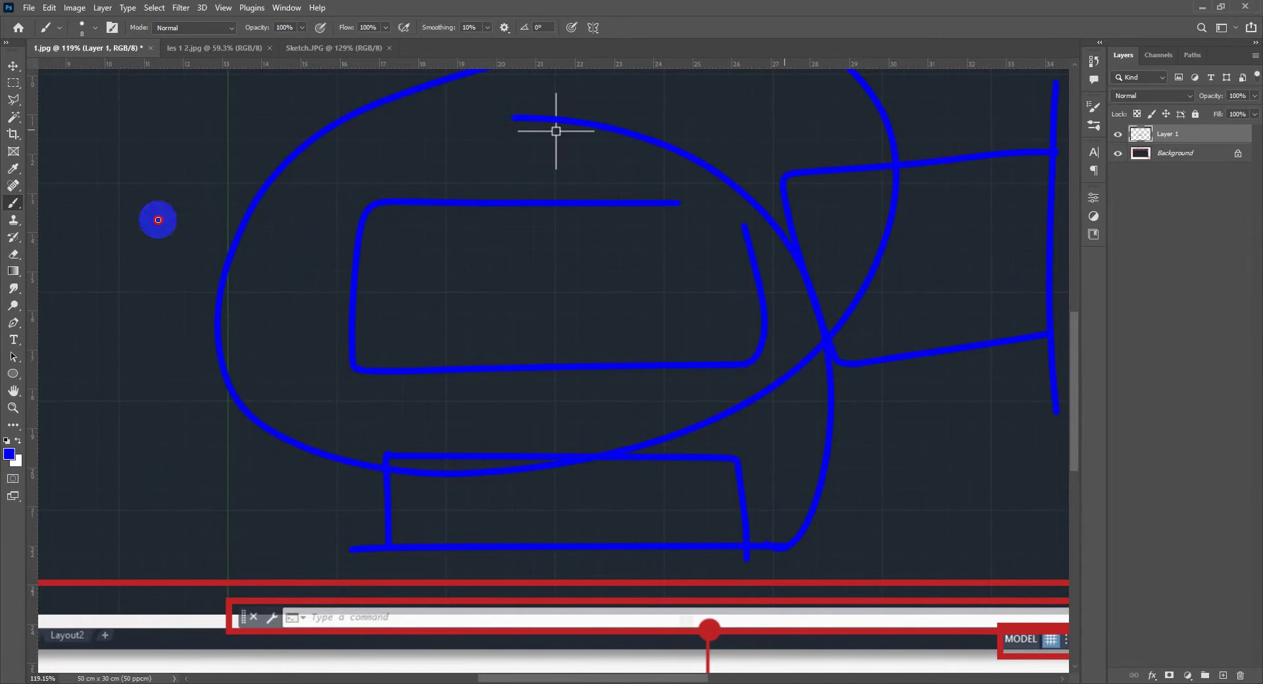
pyautogui.keyDown('alt'); pyautogui.scroll(-5, 394, 325); pyautogui.keyUp('alt')
pyautogui.hotkey('ctrl', 'z')
pyautogui.hotkey('ctrl', 'z')
pyautogui.hotkey('ctrl', 'z')
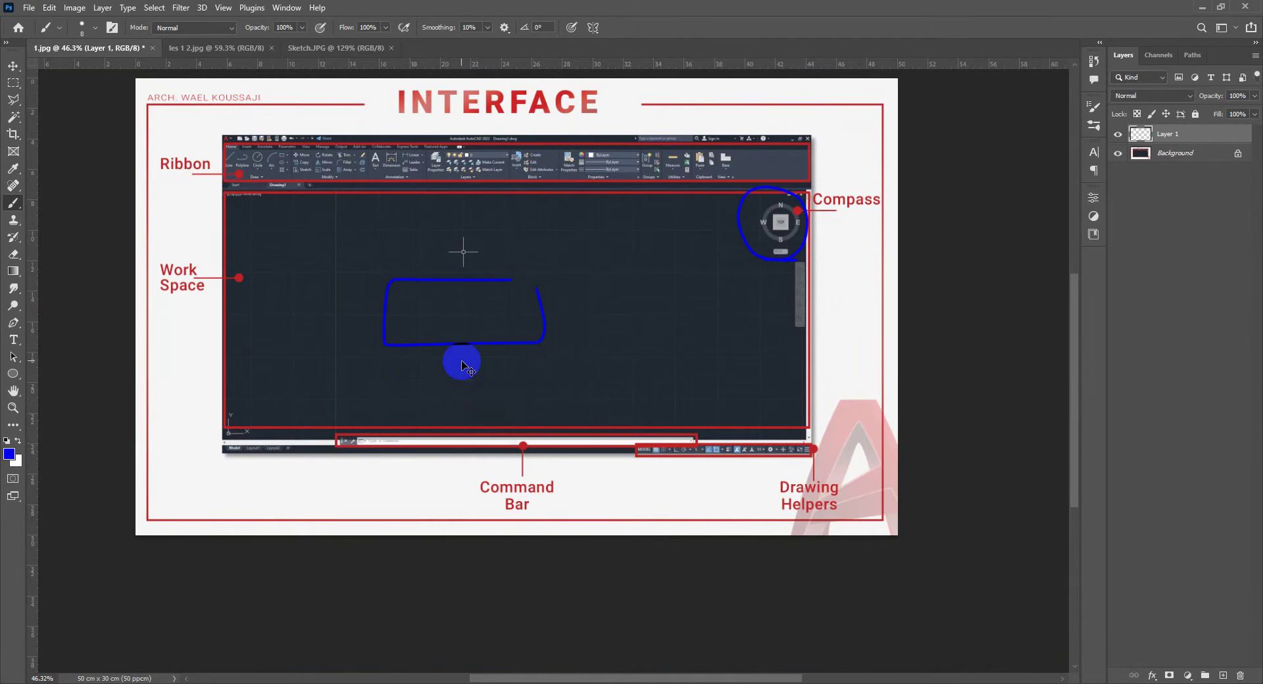
pyautogui.keyDown('alt'); pyautogui.scroll(1, 513, 282); pyautogui.keyUp('alt')
pyautogui.moveTo(523, 283)
pyautogui.mouseDown()
pyautogui.moveTo(547, 357)
pyautogui.moveTo(575, 373)
pyautogui.mouseUp()
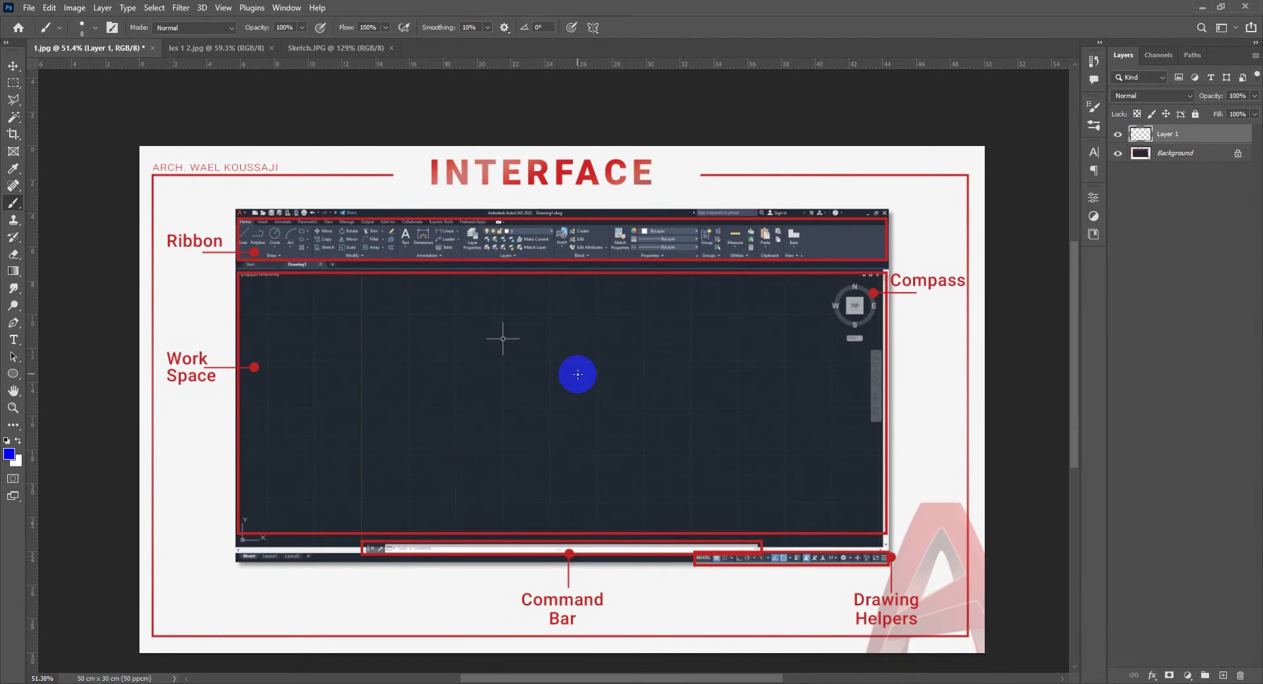
pyautogui.keyDown('alt'); pyautogui.scroll(2, 578, 374); pyautogui.keyUp('alt')
pyautogui.scroll(-1, 559, 335)
# Zoom and pan the empty Drawing1 view left and down.
pyautogui.scroll(-1, 555, 355)
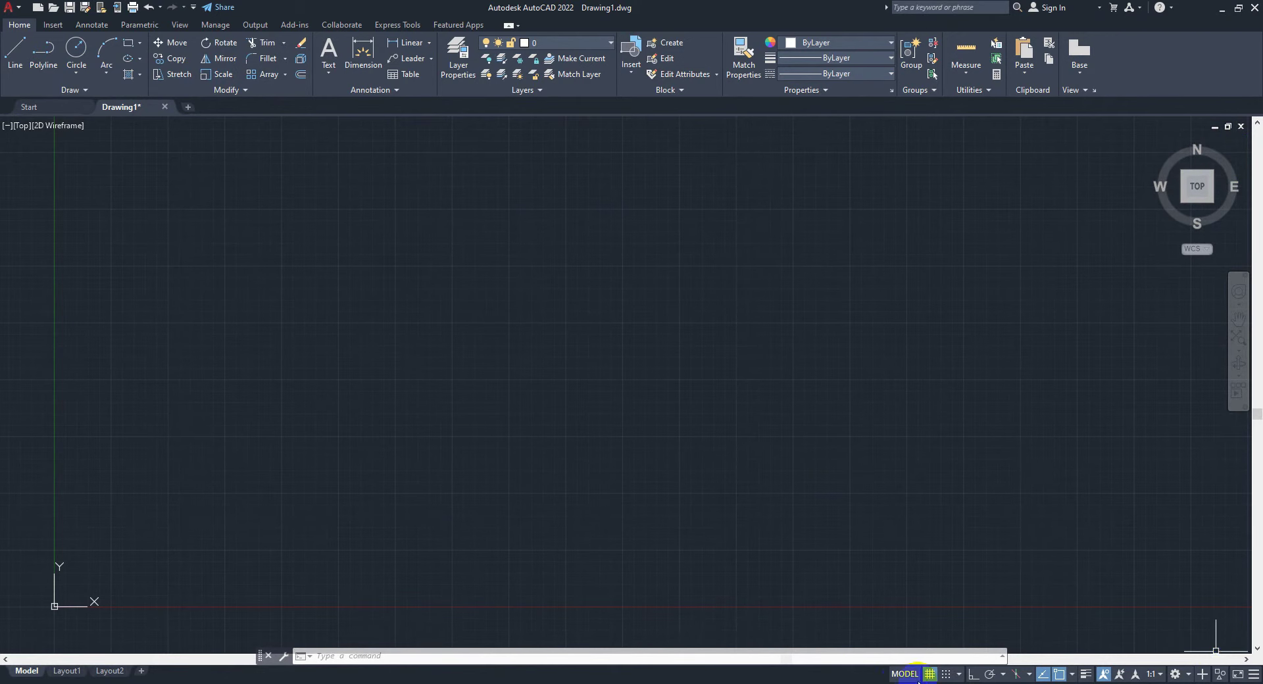
pyautogui.moveTo(603, 284); pyautogui.dragTo(564, 309, button='middle')
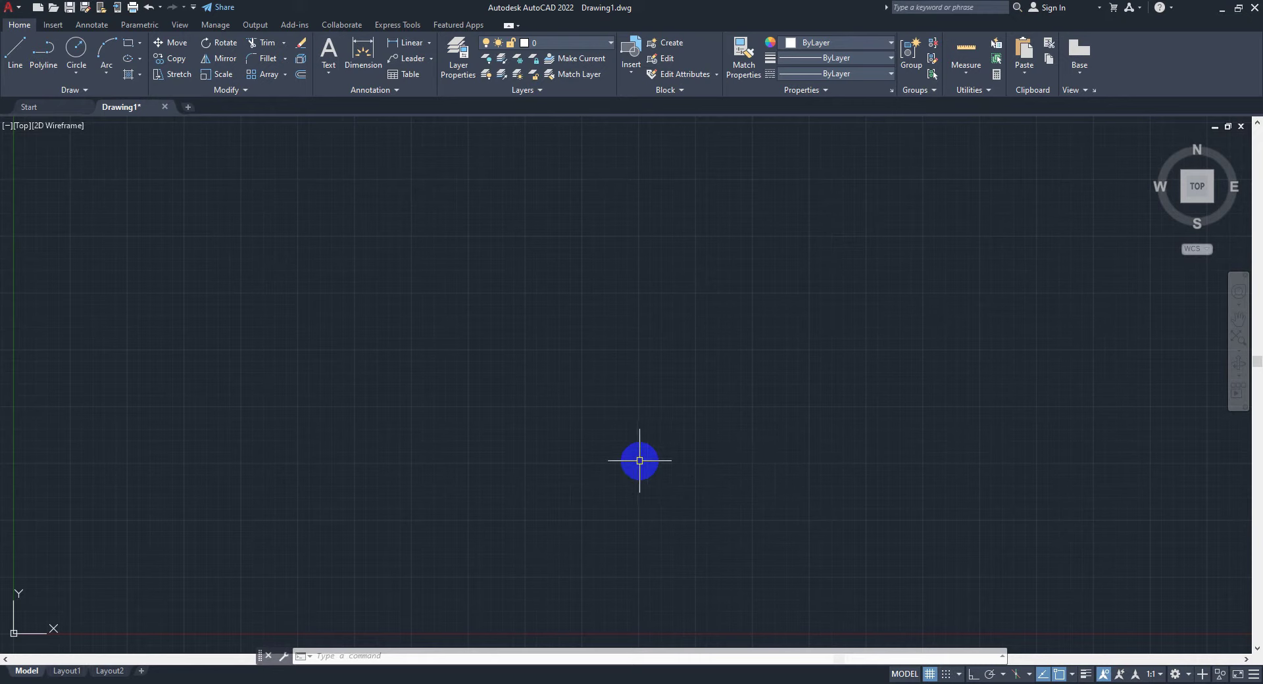
pyautogui.moveTo(648, 409); pyautogui.dragTo(653, 415, button='middle')
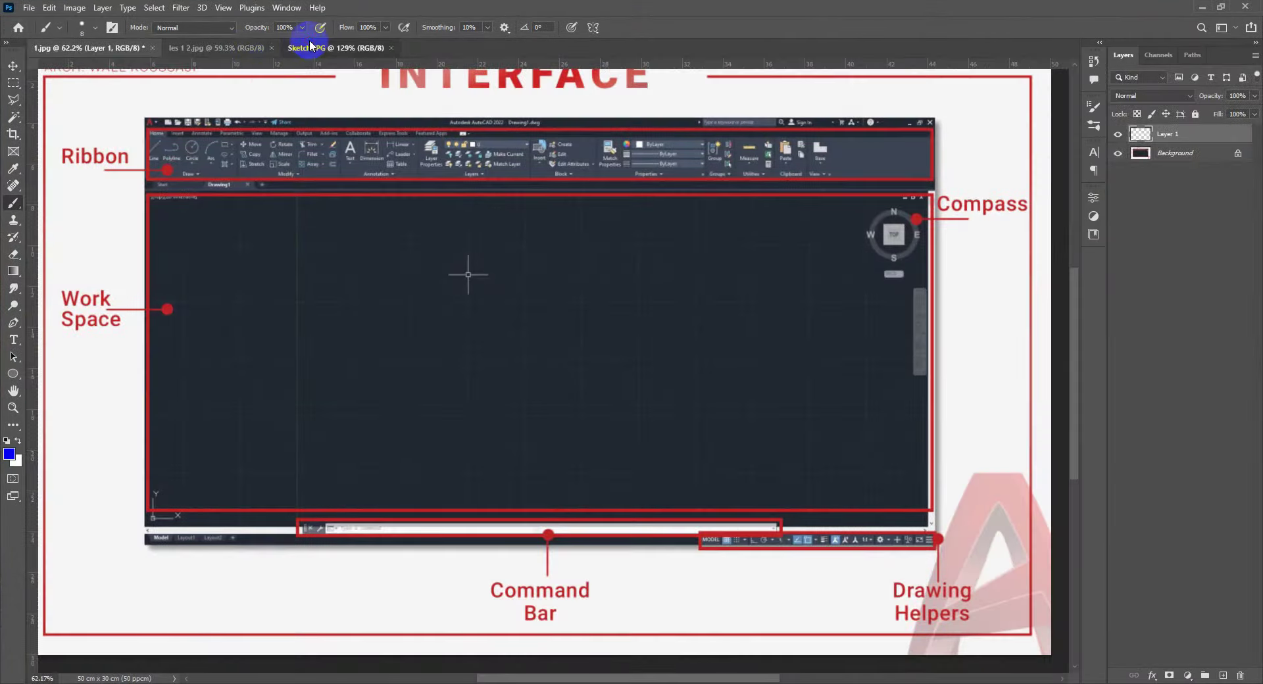
# Switch to les 1 2.jpg, mark the Un: label and 'Now you can start:' in blue, then undo the marks.
pyautogui.click(220, 49)
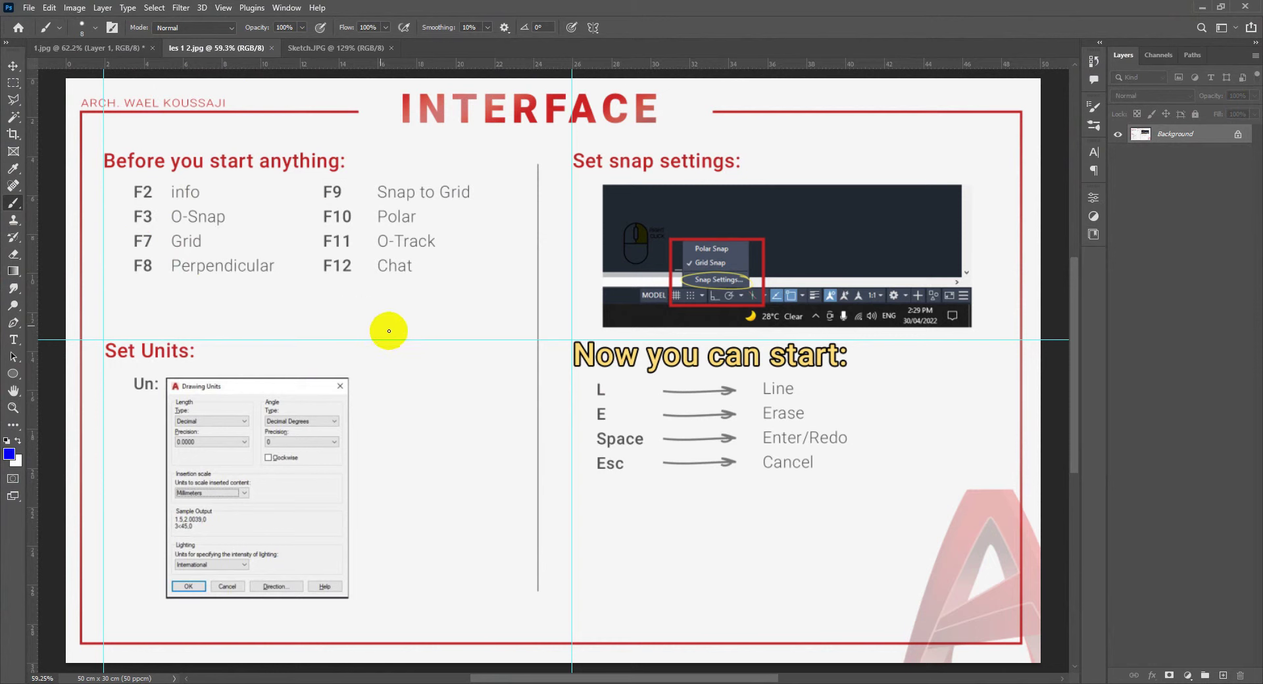
pyautogui.moveTo(151, 368); pyautogui.dragTo(144, 348)
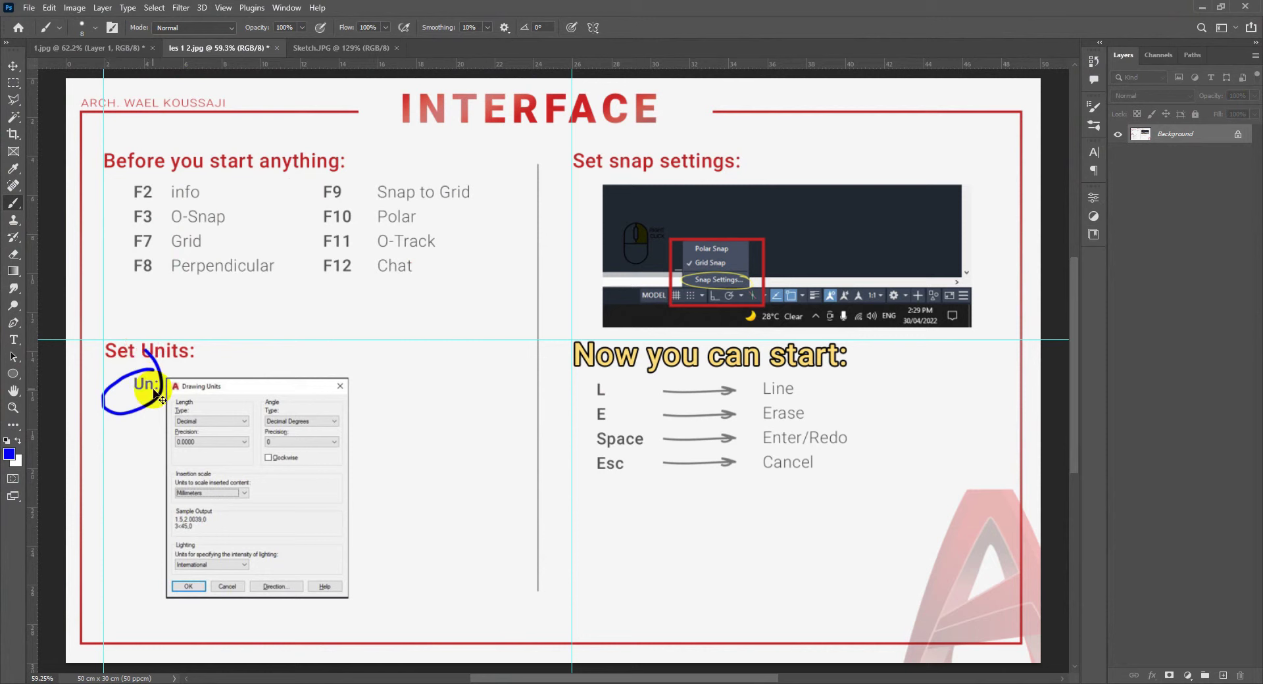
pyautogui.hotkey('ctrl', 'z')
pyautogui.moveTo(838, 372)
pyautogui.mouseDown()
pyautogui.moveTo(523, 363)
pyautogui.moveTo(835, 367)
pyautogui.mouseUp()
pyautogui.hotkey('ctrl', 'z')
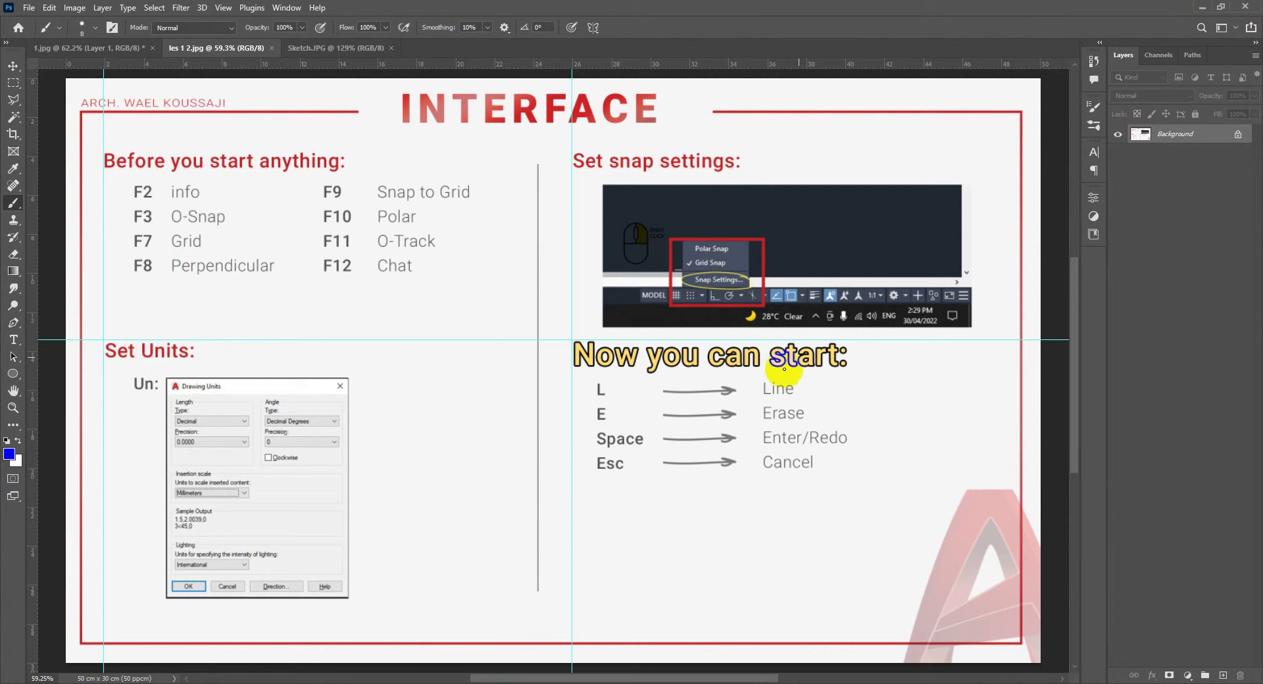
pyautogui.hotkey('ctrl', 'z')
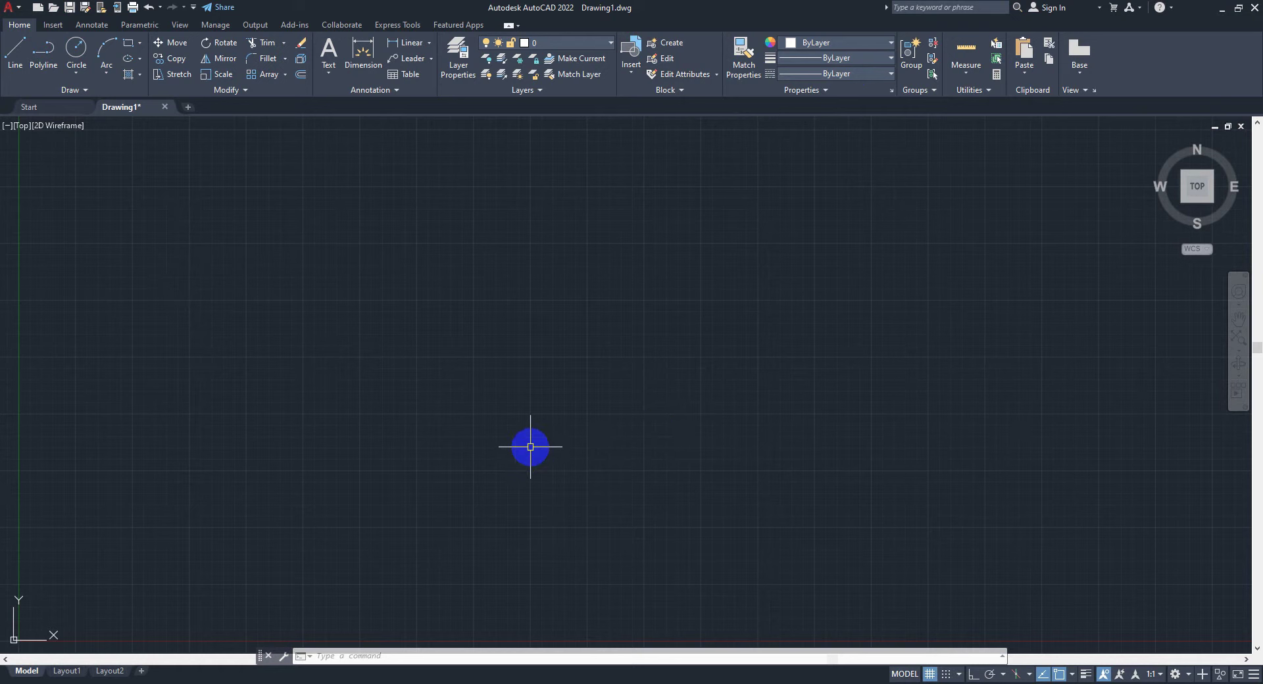
pyautogui.write('l')
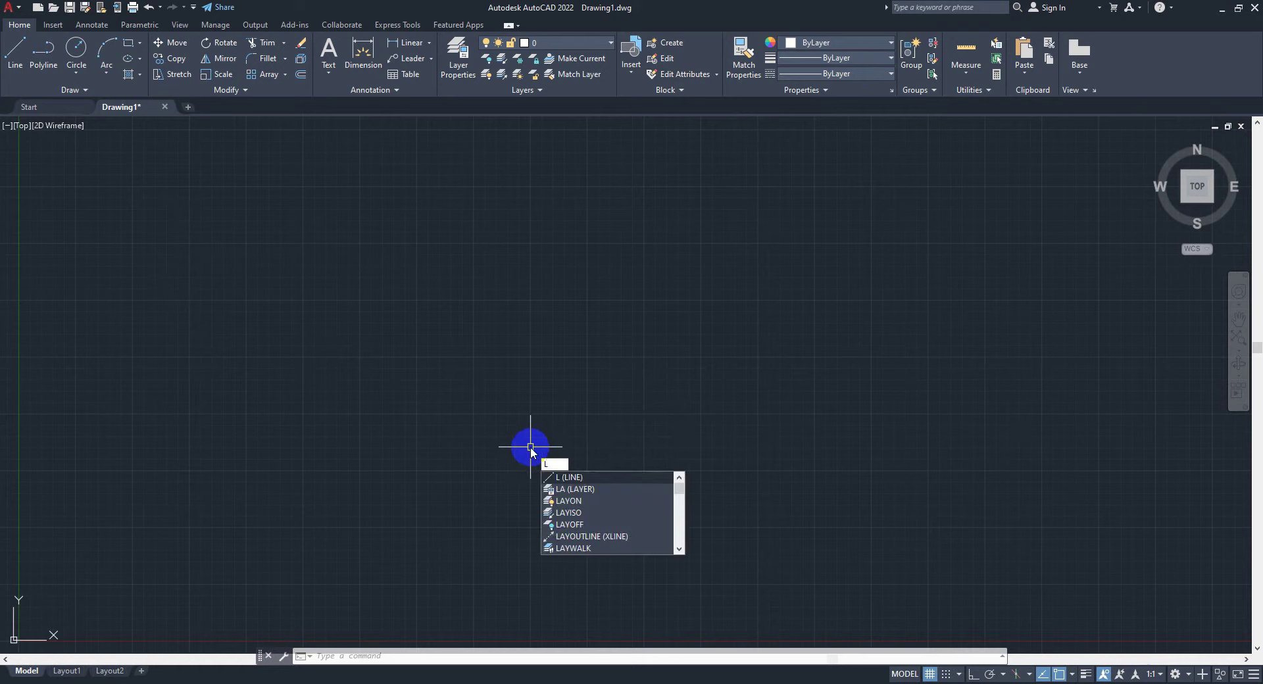
pyautogui.press('Return')
pyautogui.click(522, 430)
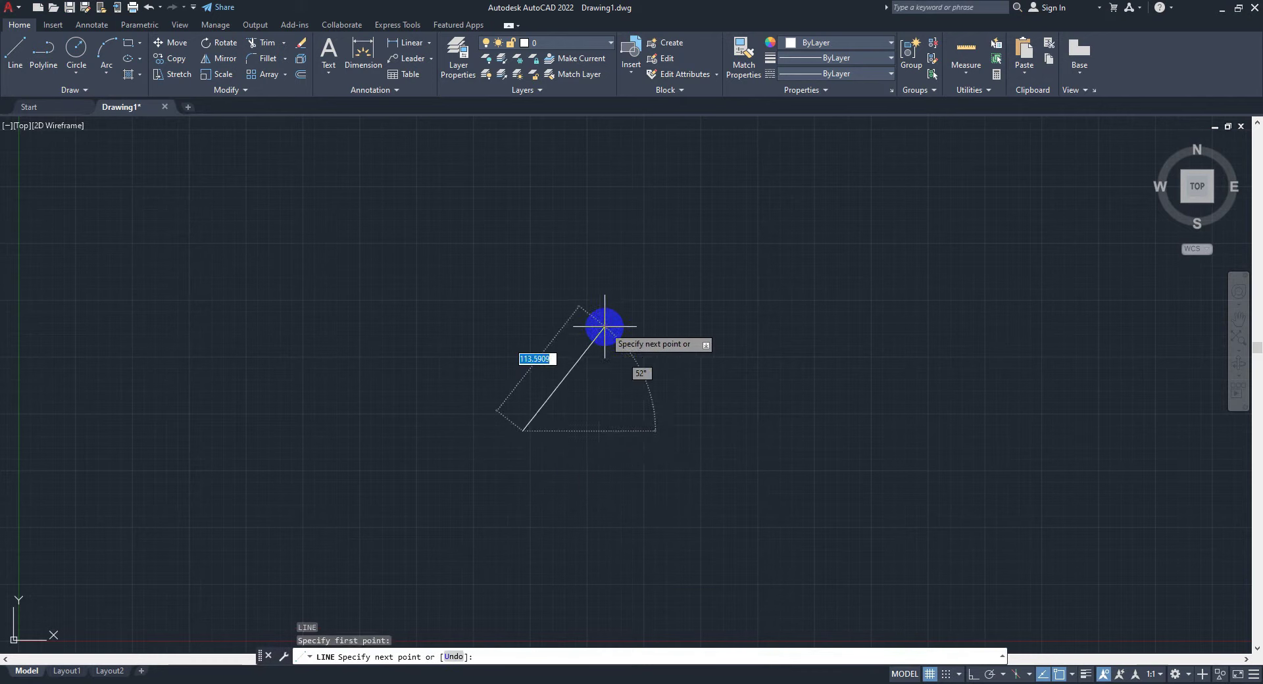
pyautogui.click(606, 322)
pyautogui.click(661, 428)
pyautogui.click(808, 470)
pyautogui.press('Escape')
pyautogui.click(957, 292)
pyautogui.click(374, 529)
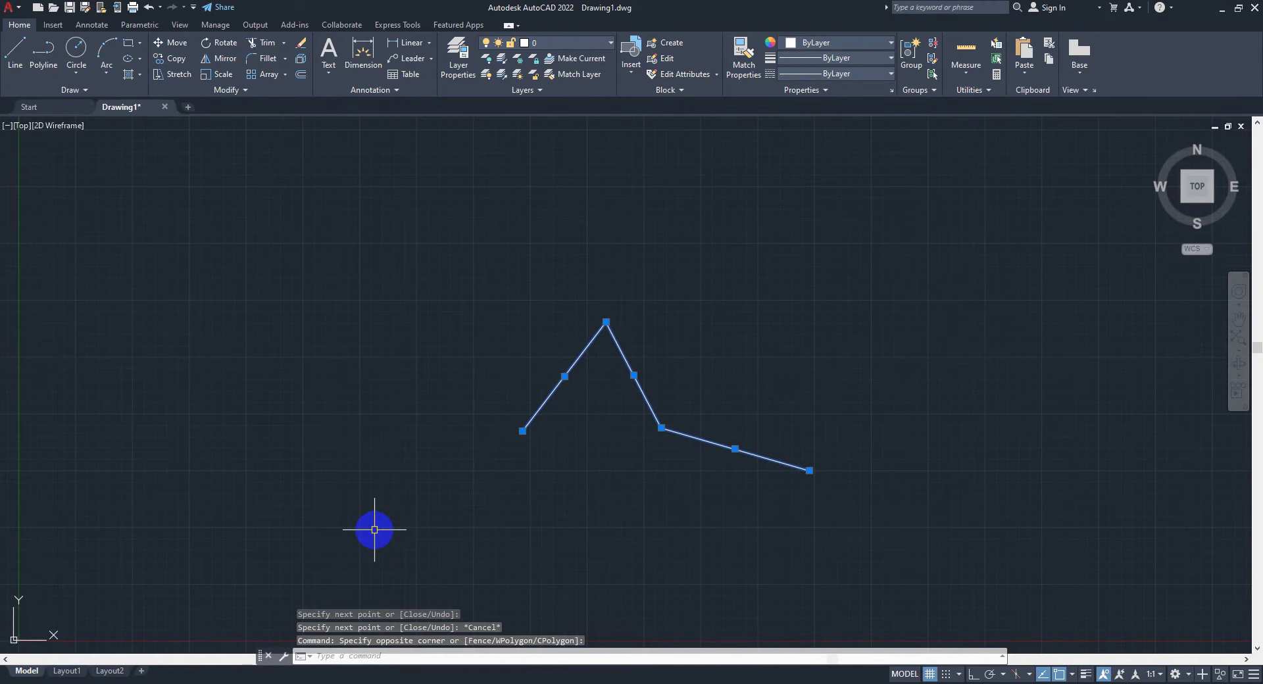
pyautogui.write('e')
pyautogui.press('Return')
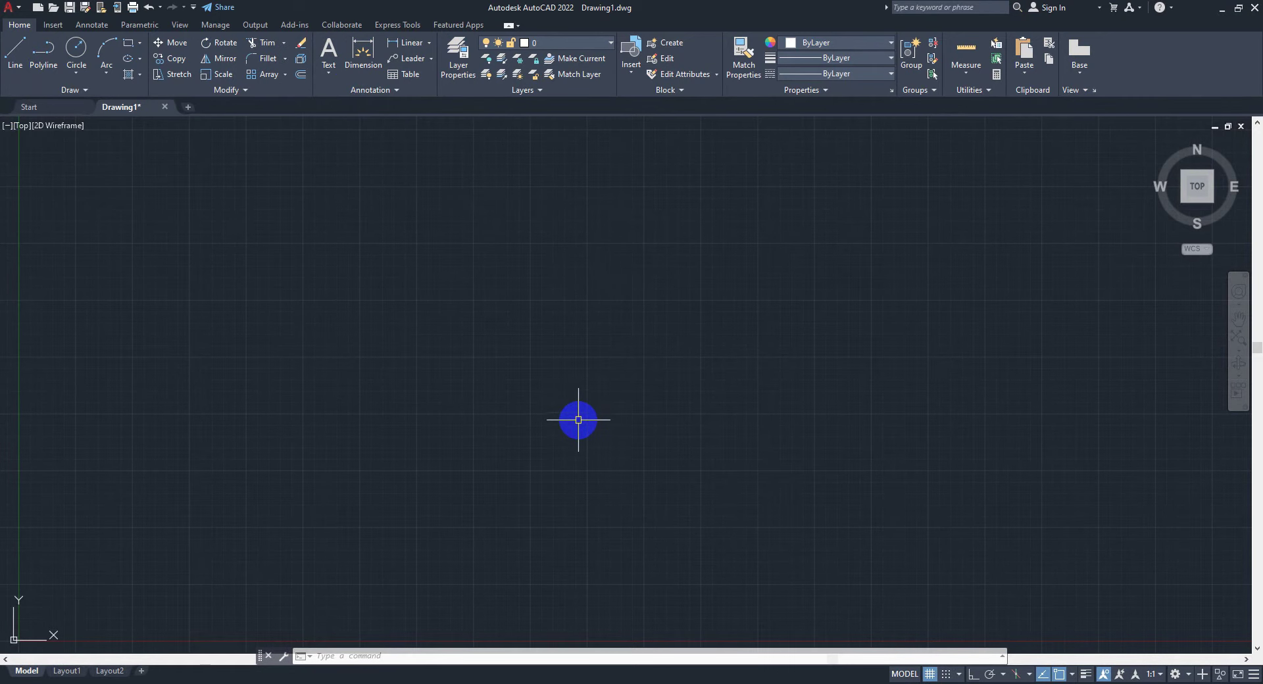
# Browse the Insert through Add-ins ribbon tabs, return to Home, then bring up the Workfiles folder in File Explorer.
pyautogui.click(58, 33)
pyautogui.click(92, 27)
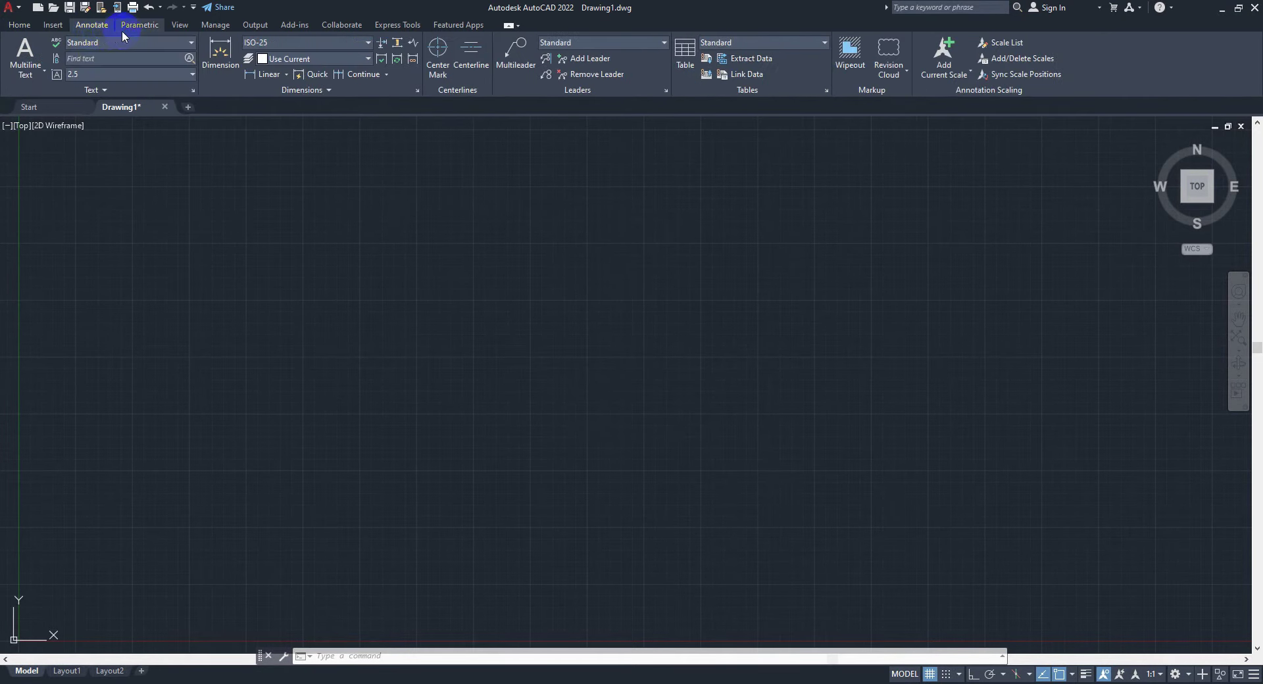
pyautogui.click(139, 26)
pyautogui.click(180, 26)
pyautogui.click(215, 27)
pyautogui.click(255, 26)
pyautogui.click(294, 25)
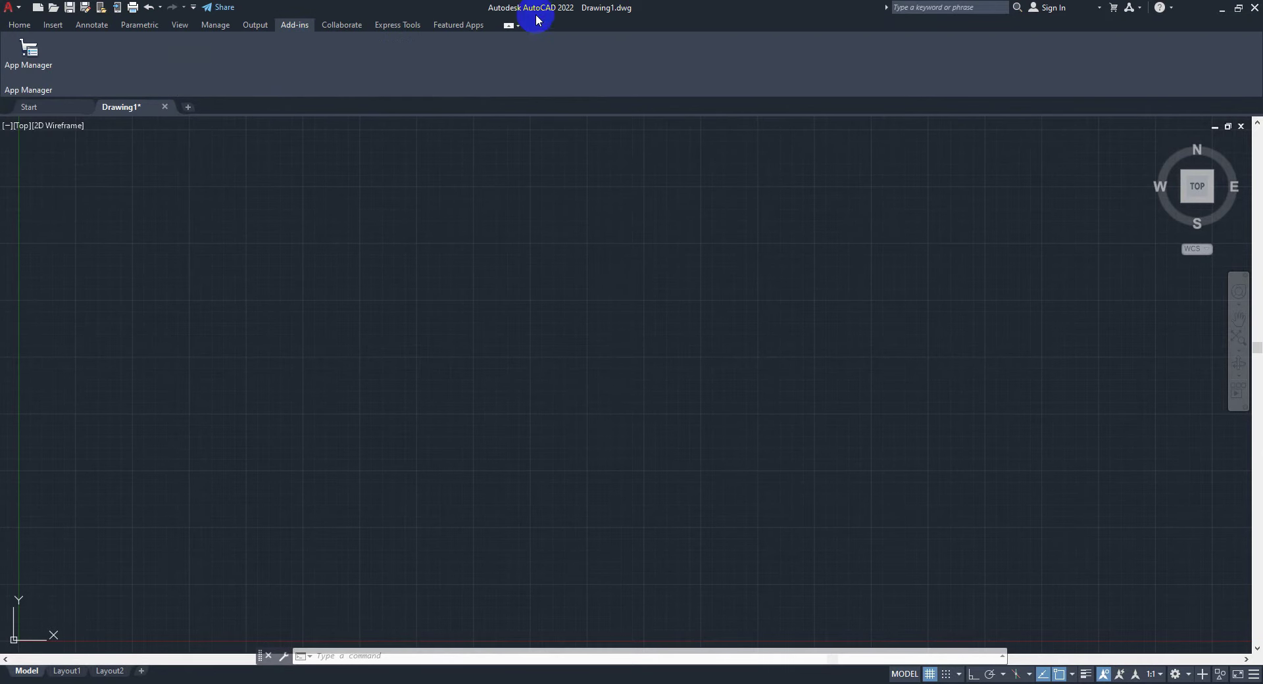
pyautogui.click(19, 26)
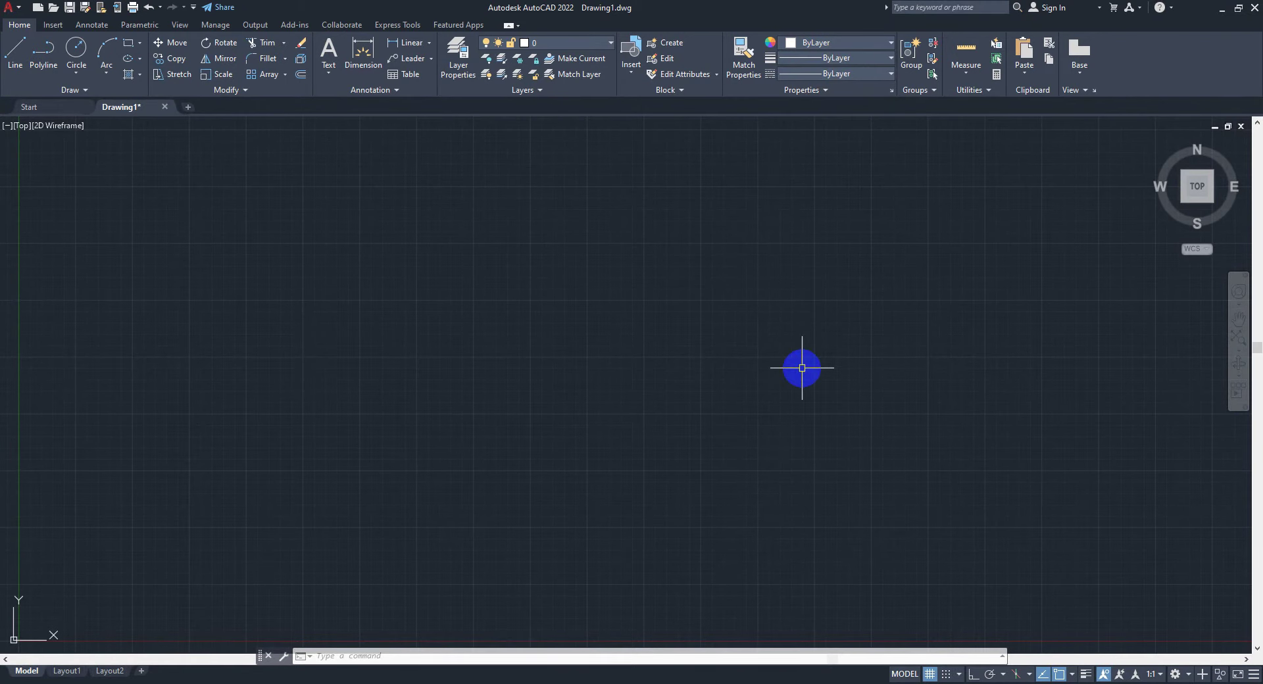
pyautogui.click(345, 674)
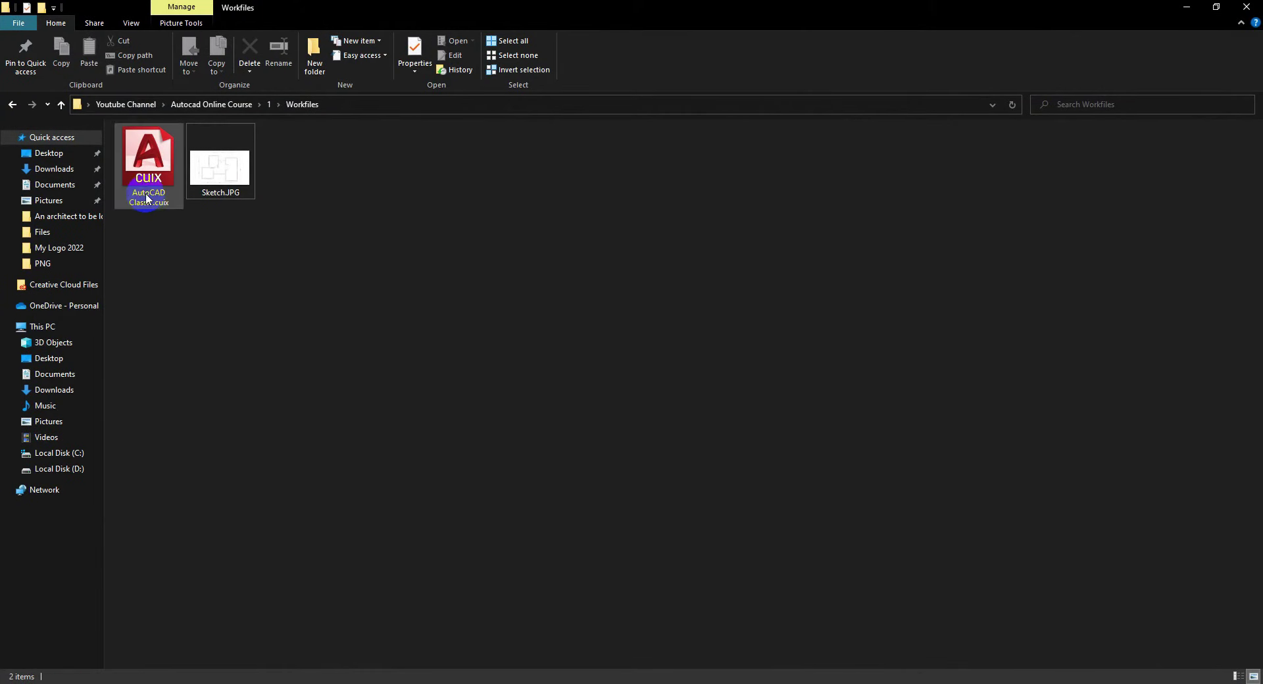
# Select AutoCAD Classic.cuix in the Workfiles folder.
pyautogui.click(144, 201)
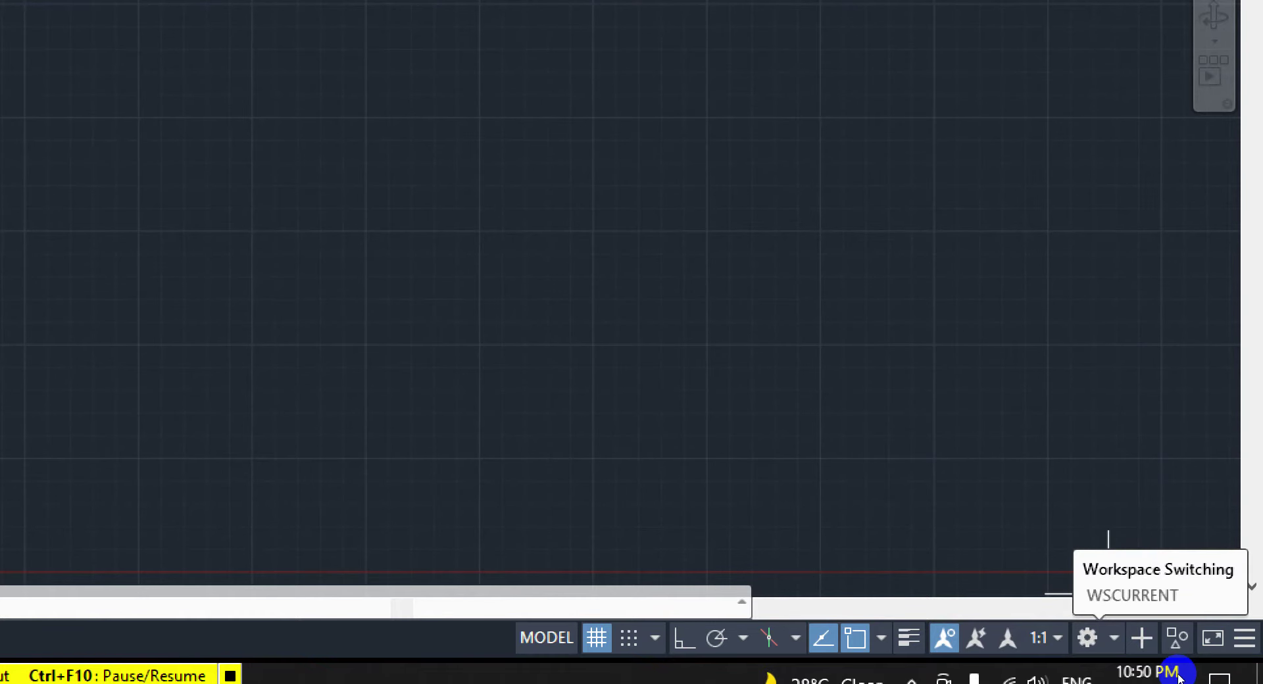
# Open the Customize User Interface dialog from the workspace gear and show its Transfer tab.
pyautogui.click(1087, 637)
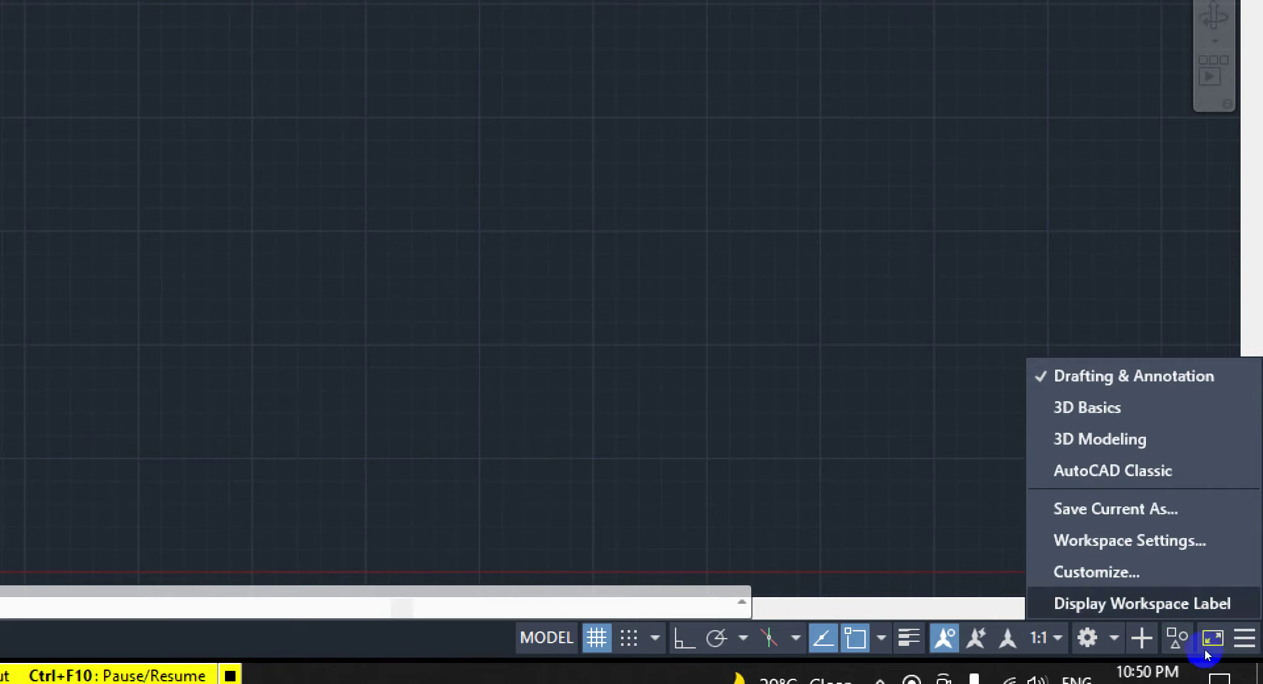
pyautogui.click(1186, 635)
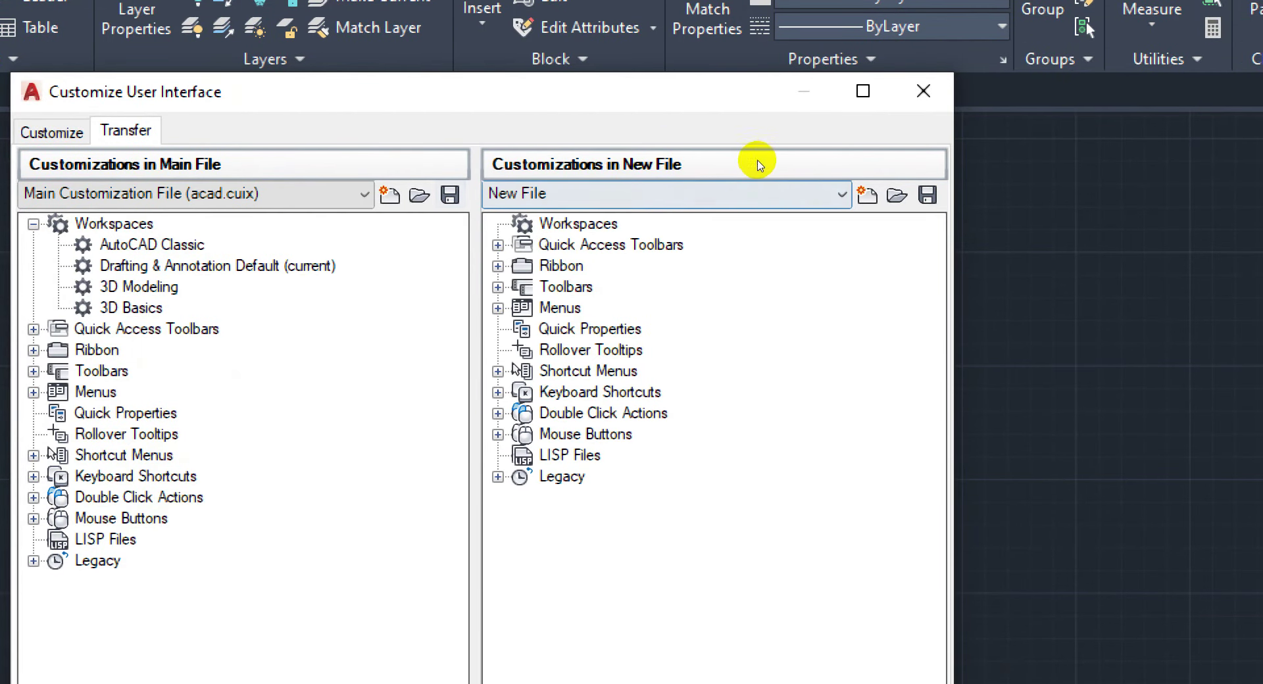
# Open an existing customization file and browse Youtube Channel > Autocad Online Course > 1 toward Workfiles.
pyautogui.click(789, 193)
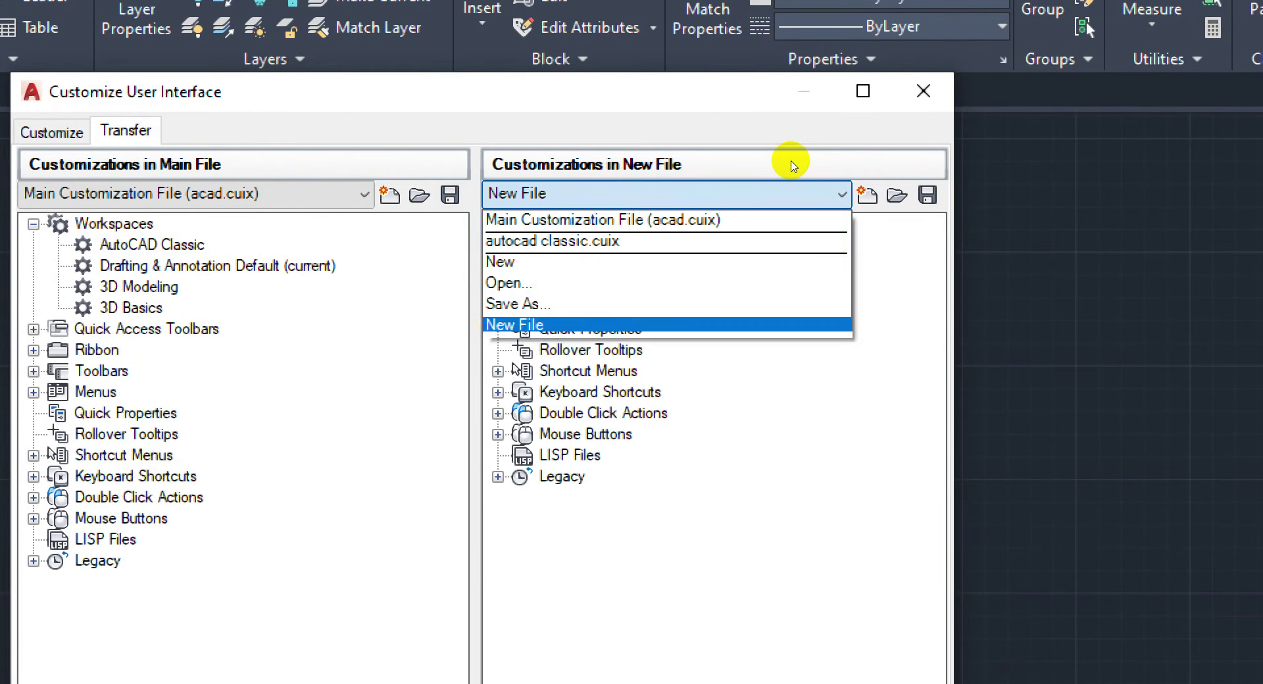
pyautogui.click(642, 204)
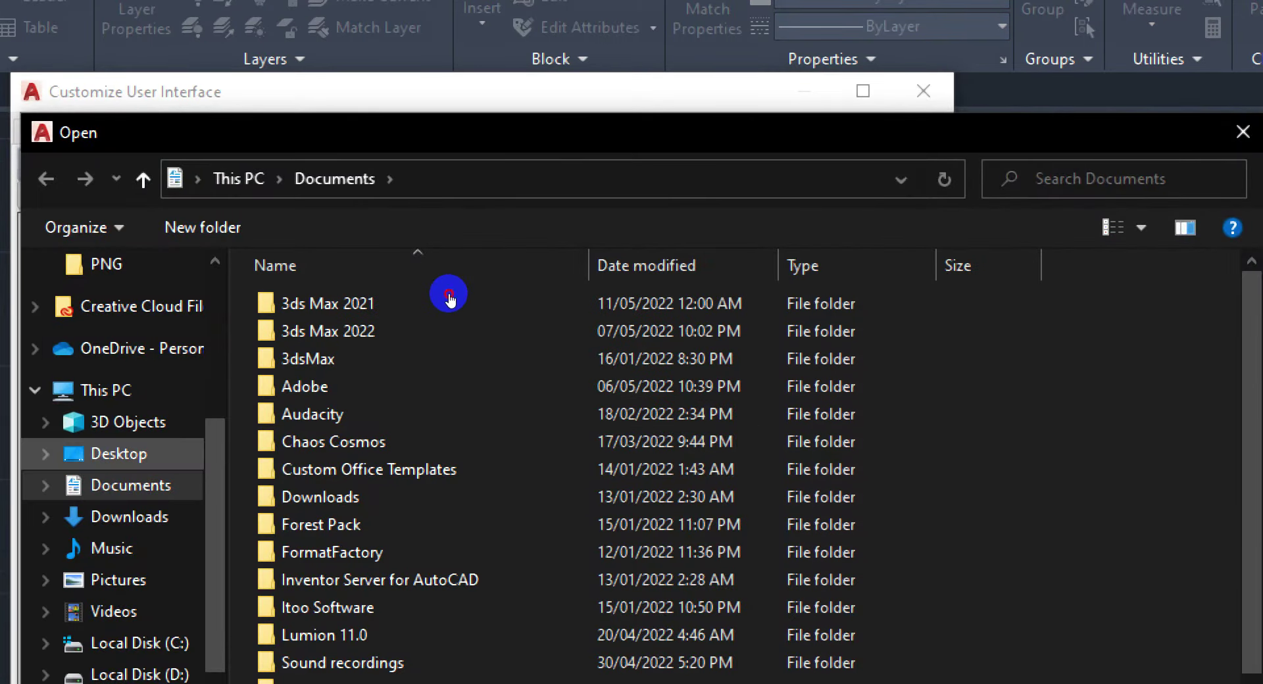
pyautogui.scroll(-2, 625, 297)
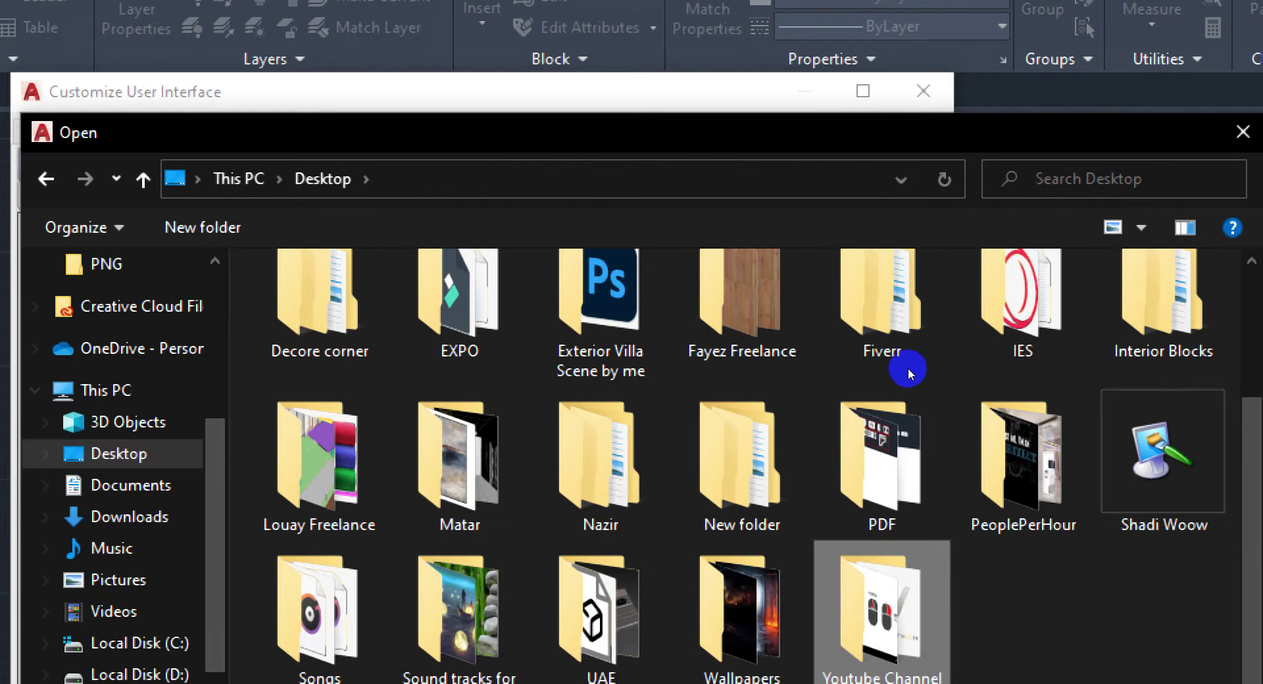
pyautogui.press('Return')
pyautogui.write('au')
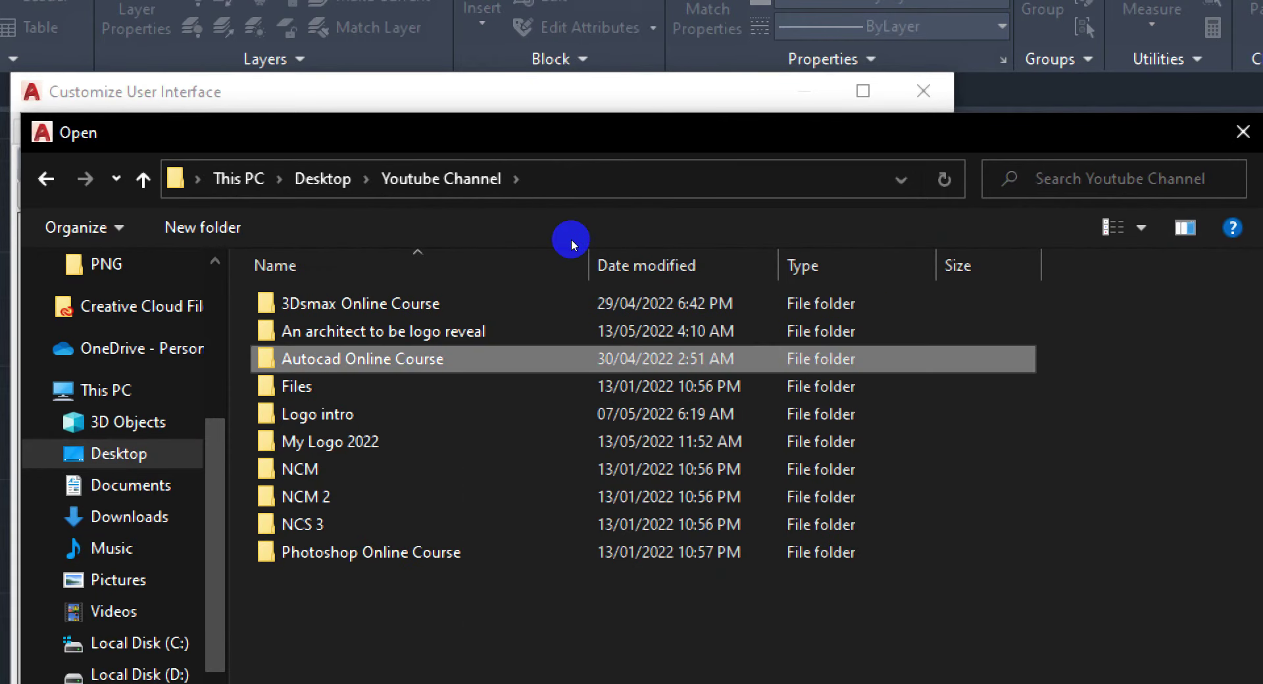
pyautogui.press('Return')
pyautogui.press('Return')
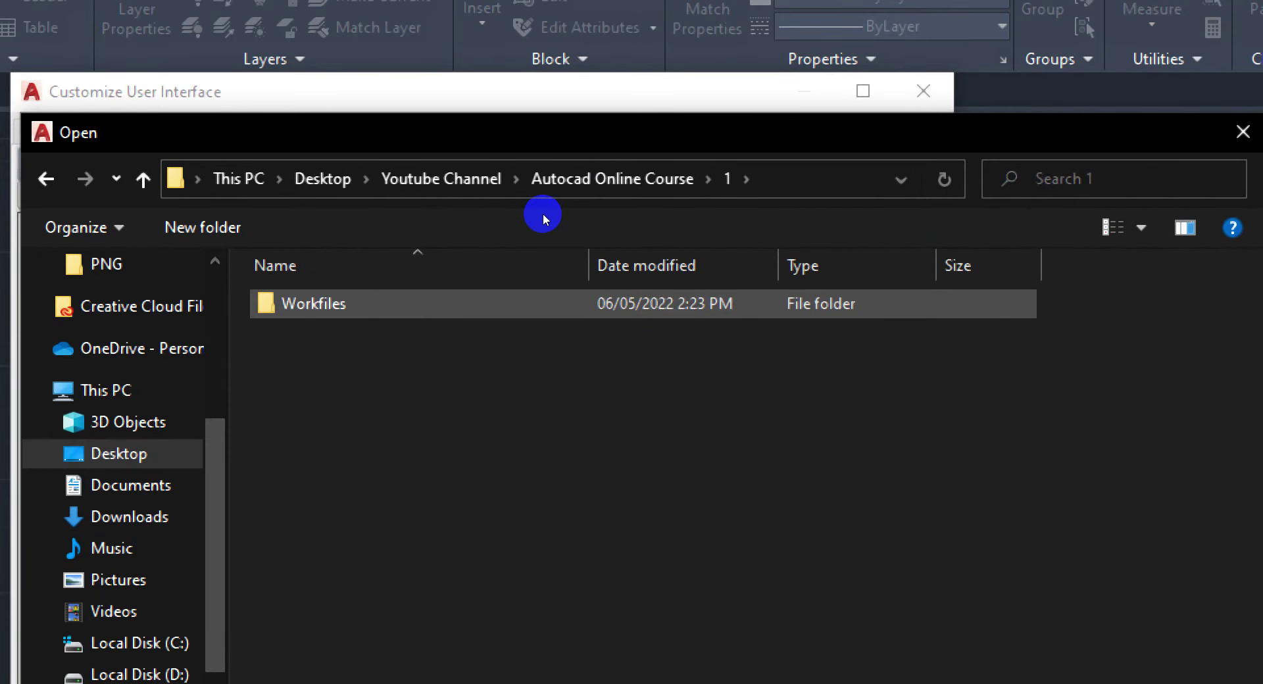
pyautogui.press('Return')
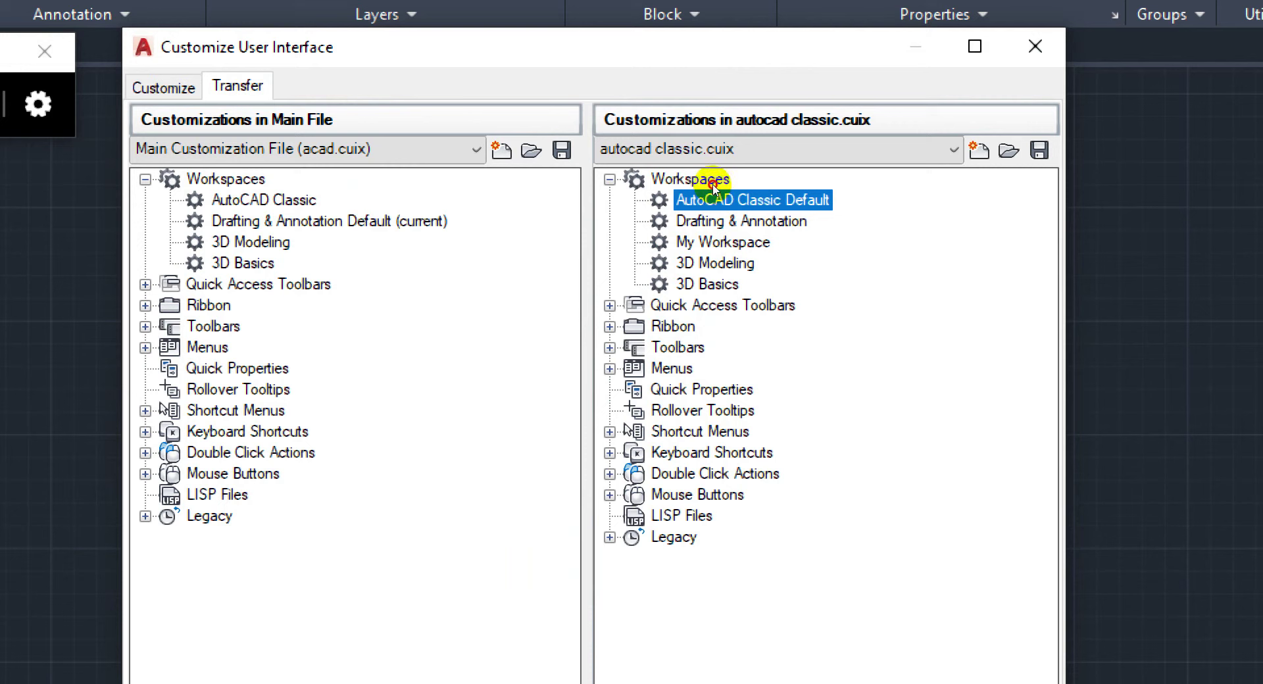
# Copy the AutoCAD Classic Default workspace into acad.cuix, cancel the duplicate, and close the dialog.
pyautogui.moveTo(707, 187)
pyautogui.mouseDown()
pyautogui.moveTo(455, 182)
pyautogui.moveTo(460, 194)
pyautogui.mouseUp()
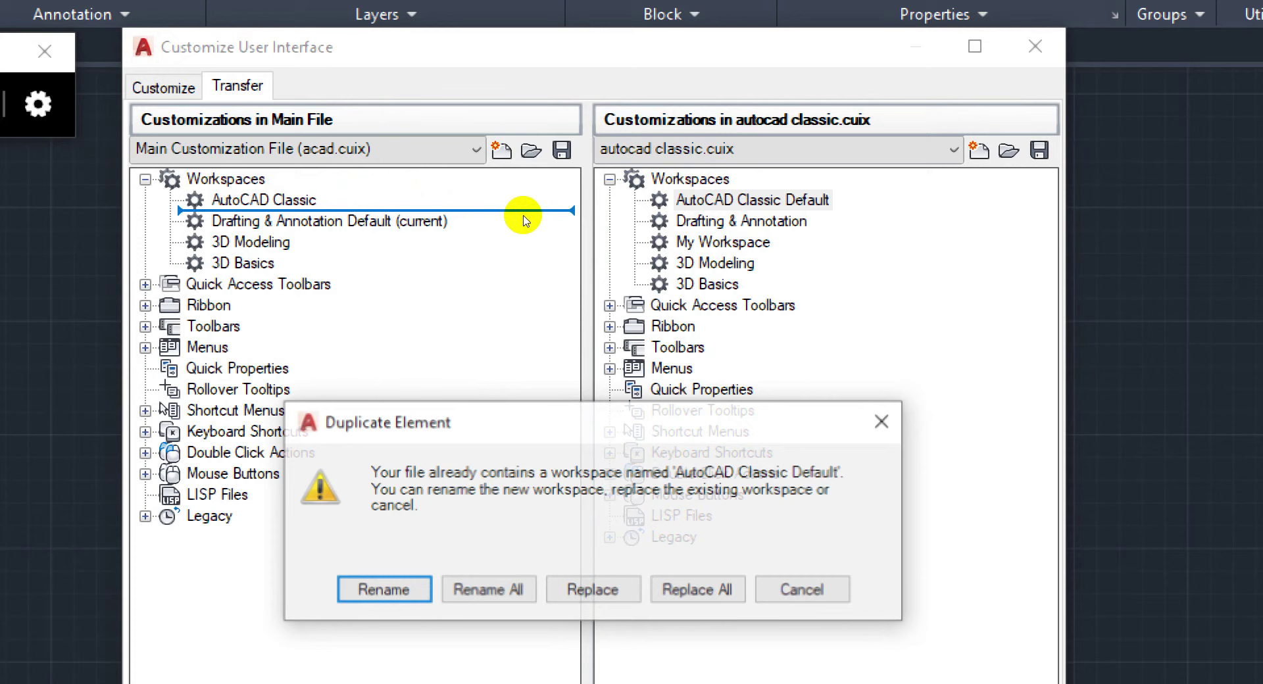
pyautogui.click(734, 382)
pyautogui.press('Escape')
pyautogui.click(485, 197)
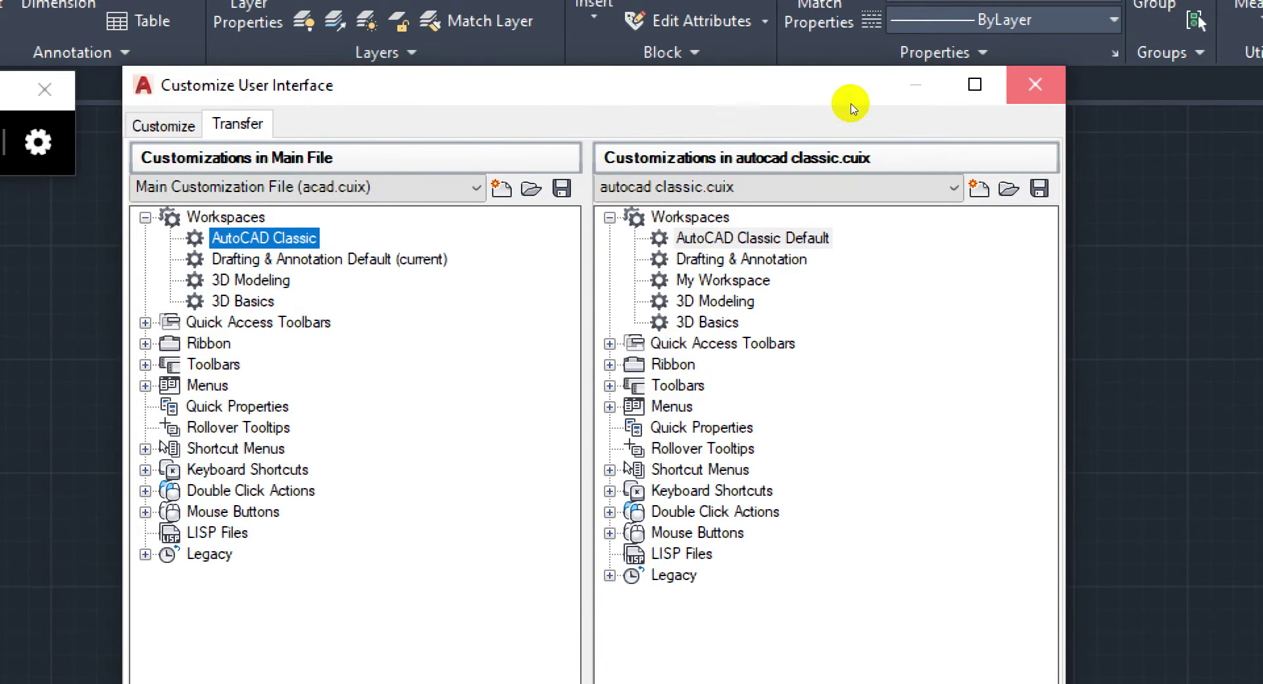
pyautogui.click(1035, 30)
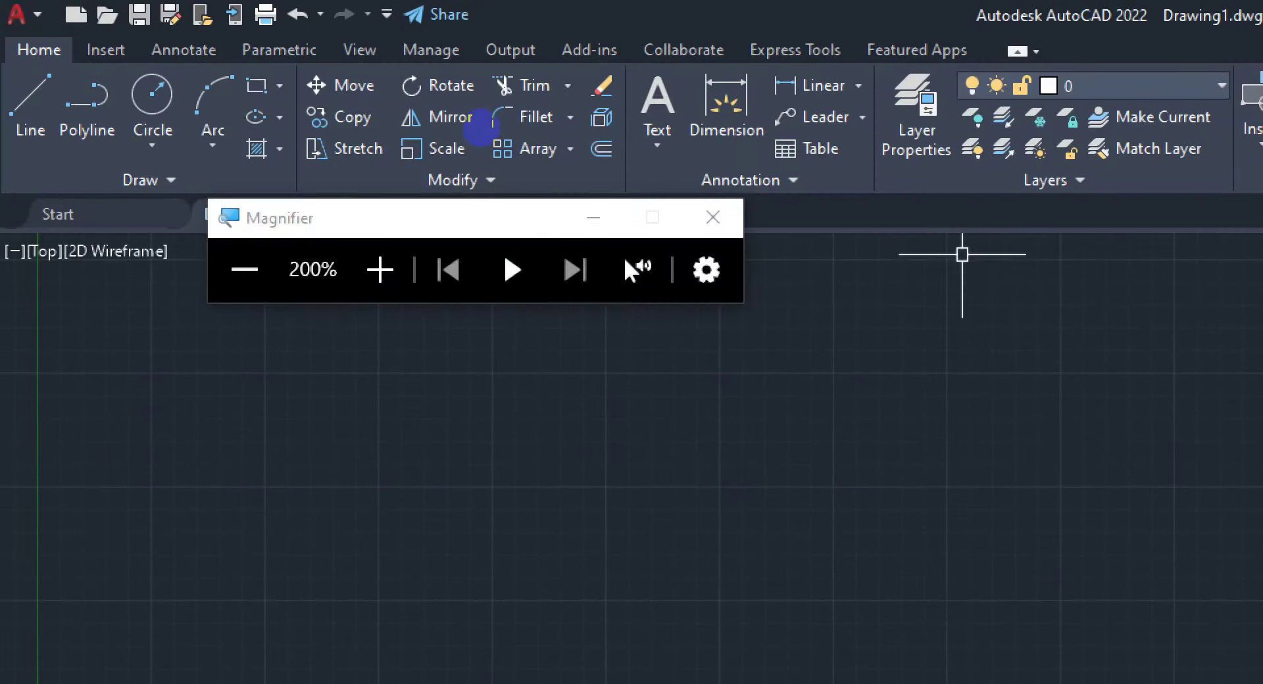
# Switch the interface to the AutoCAD Classic workspace.
pyautogui.click(358, 109)
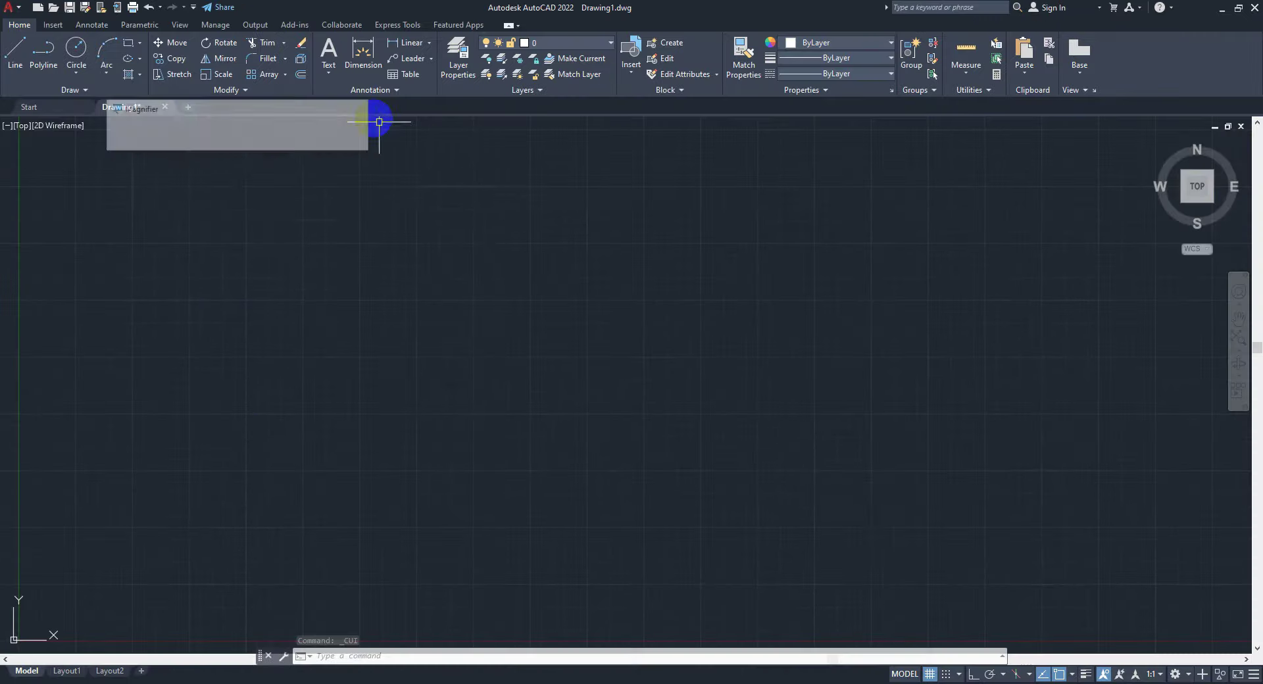
pyautogui.click(1179, 670)
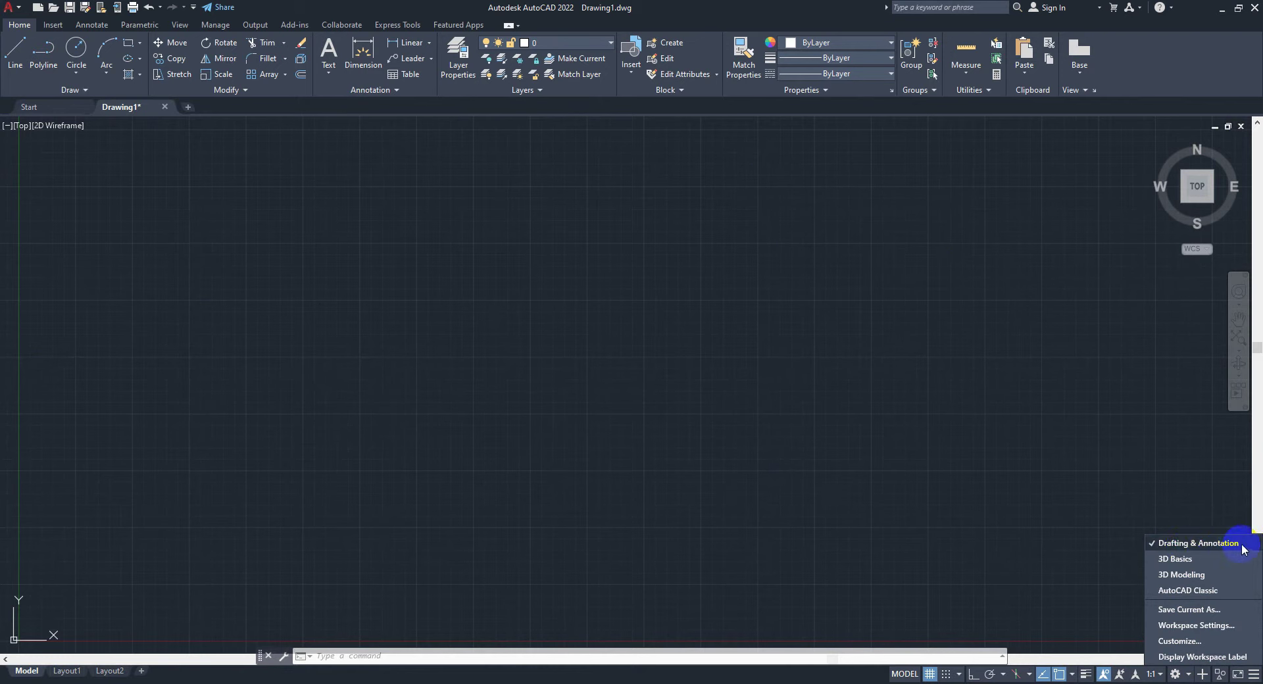
pyautogui.click(1201, 590)
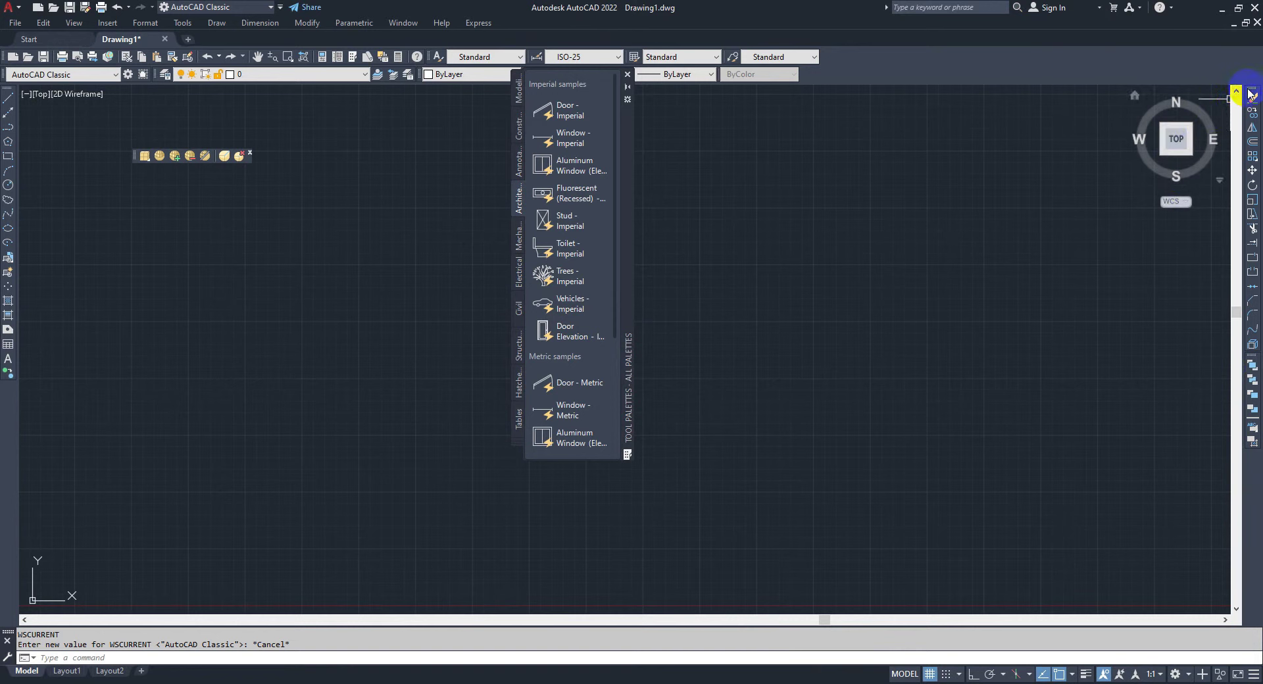
# Undock and close the Draw, Modify and small side toolbars, then close Tool Palettes.
pyautogui.moveTo(1252, 93); pyautogui.dragTo(874, 138)
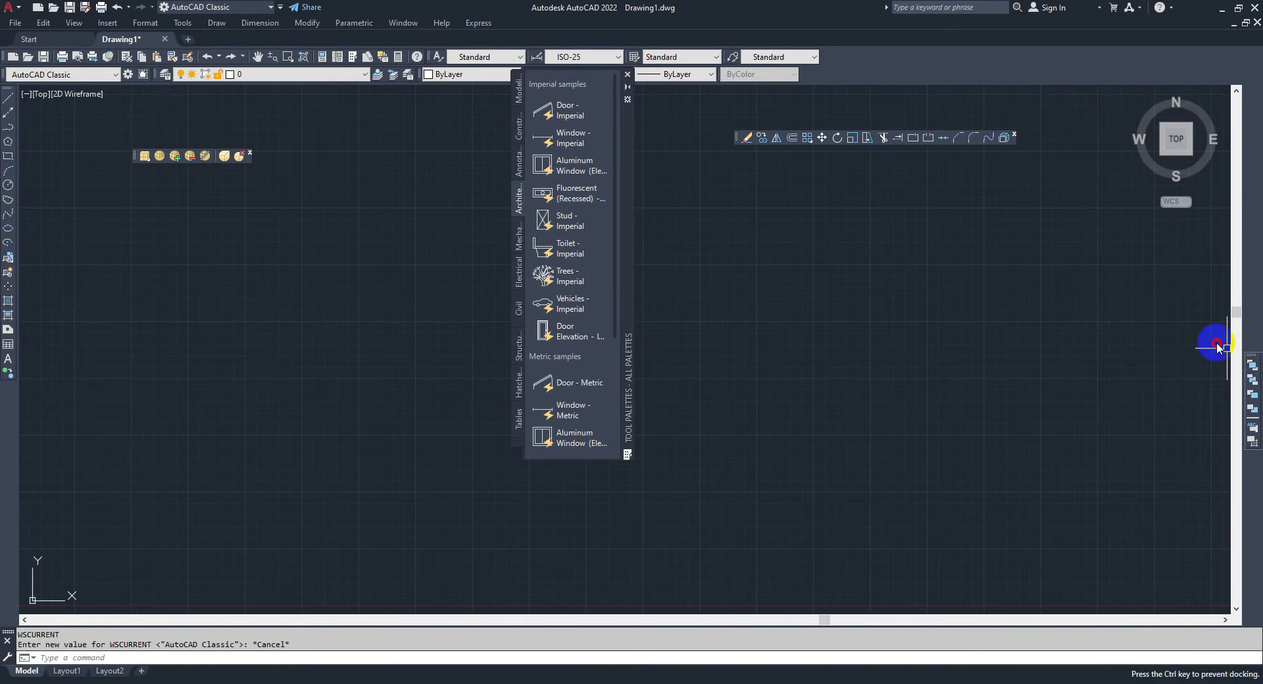
pyautogui.moveTo(1252, 356); pyautogui.dragTo(776, 247)
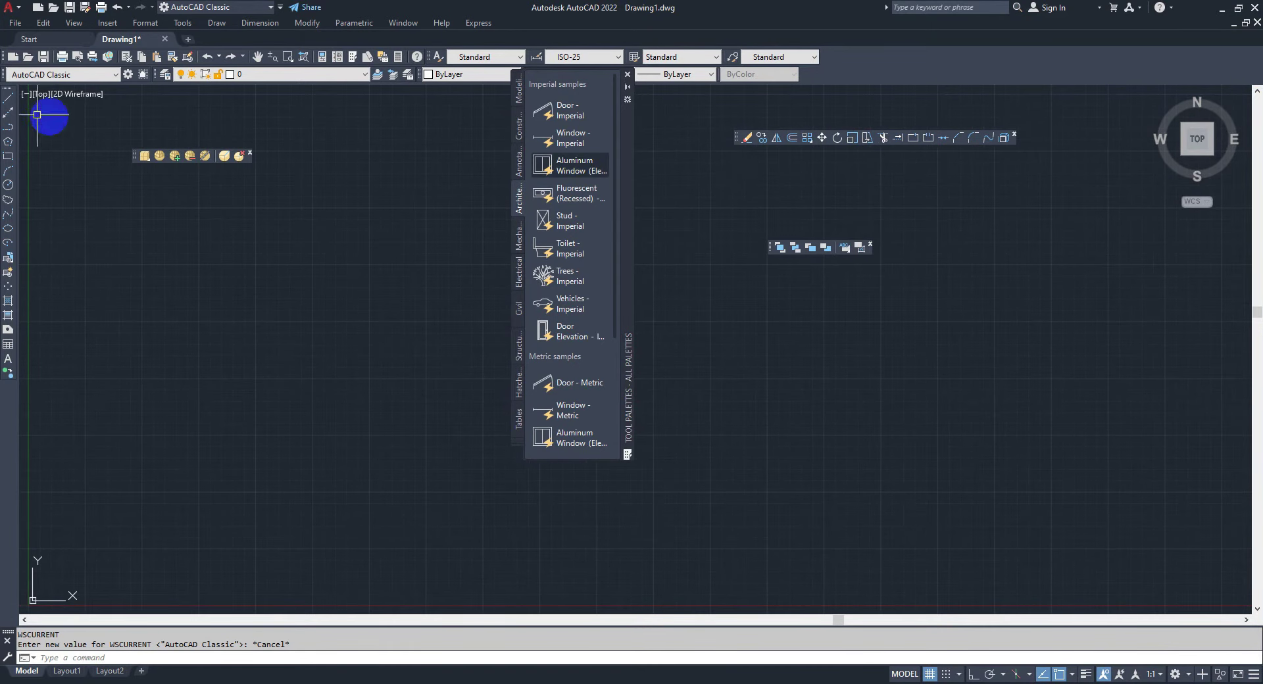
pyautogui.moveTo(9, 93)
pyautogui.mouseDown()
pyautogui.moveTo(84, 130)
pyautogui.moveTo(125, 211)
pyautogui.mouseUp()
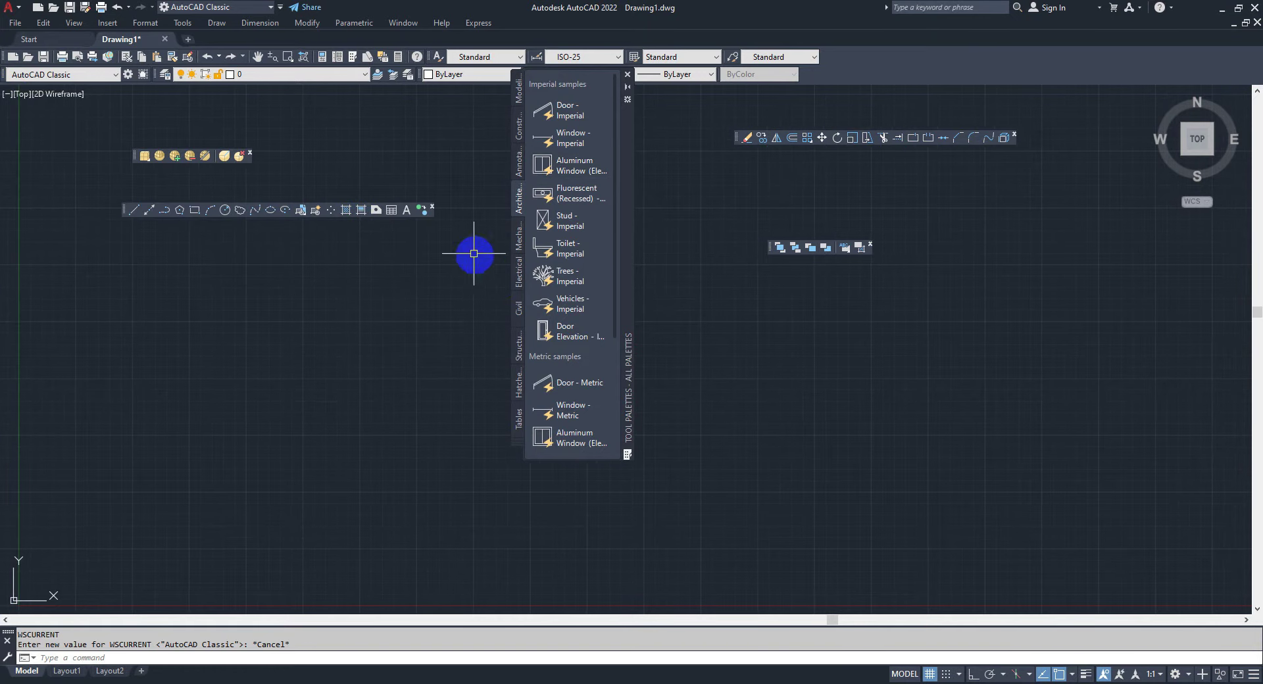
pyautogui.click(432, 208)
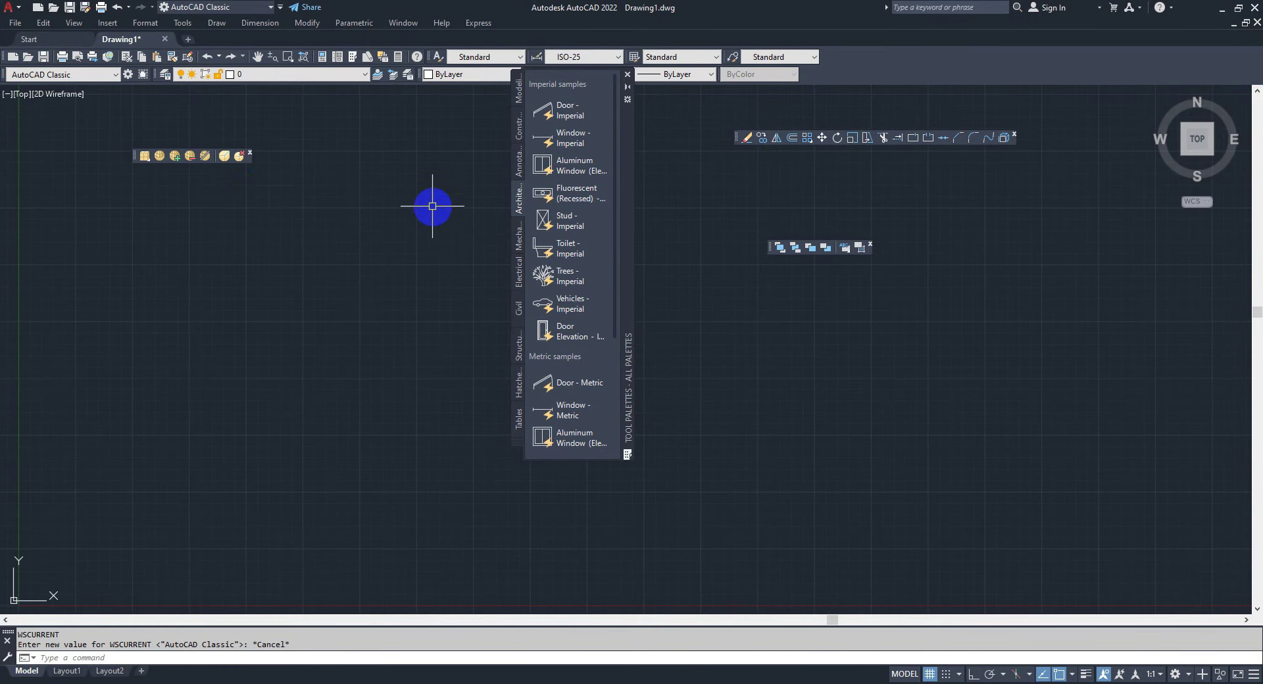
pyautogui.click(250, 156)
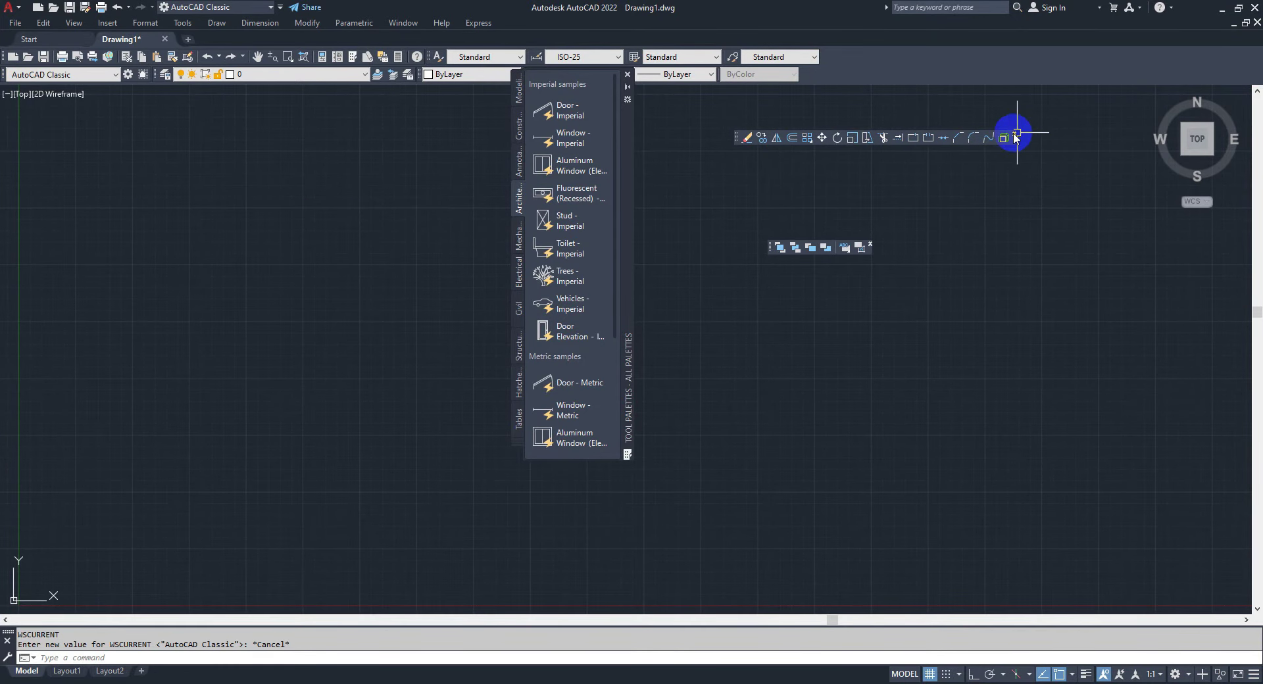
pyautogui.click(1015, 135)
pyautogui.click(870, 242)
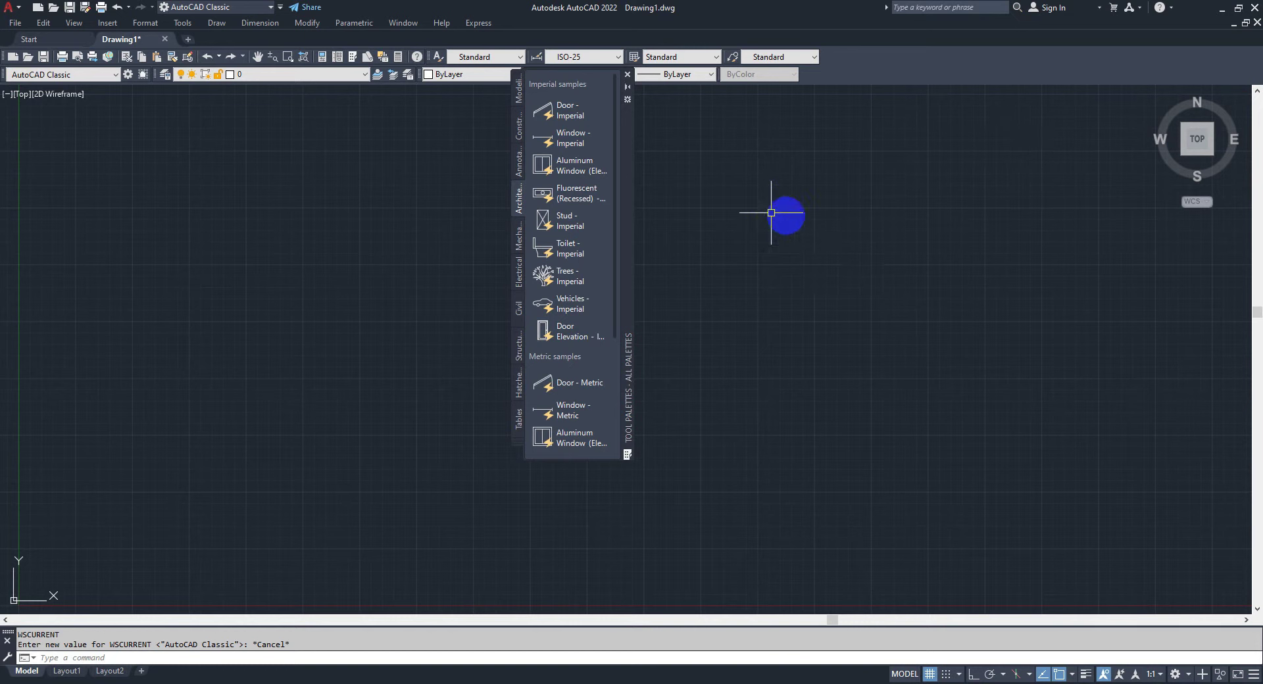
pyautogui.click(627, 74)
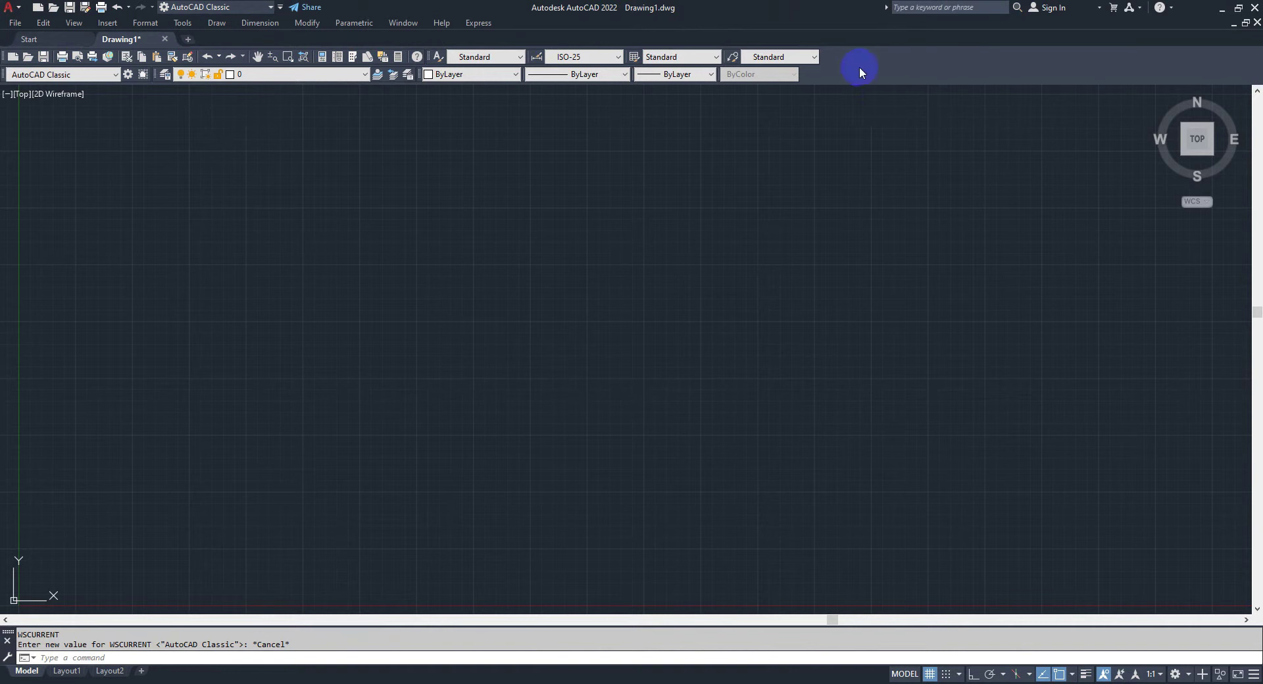
pyautogui.click(319, 78)
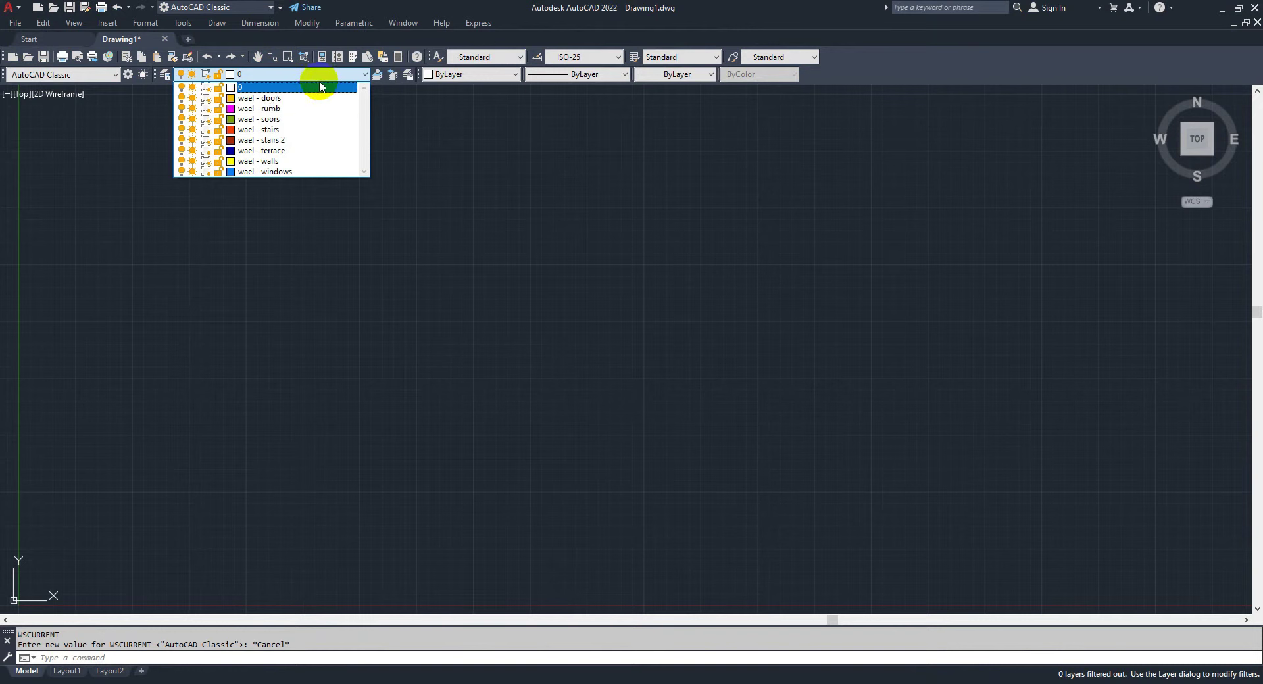
pyautogui.click(319, 86)
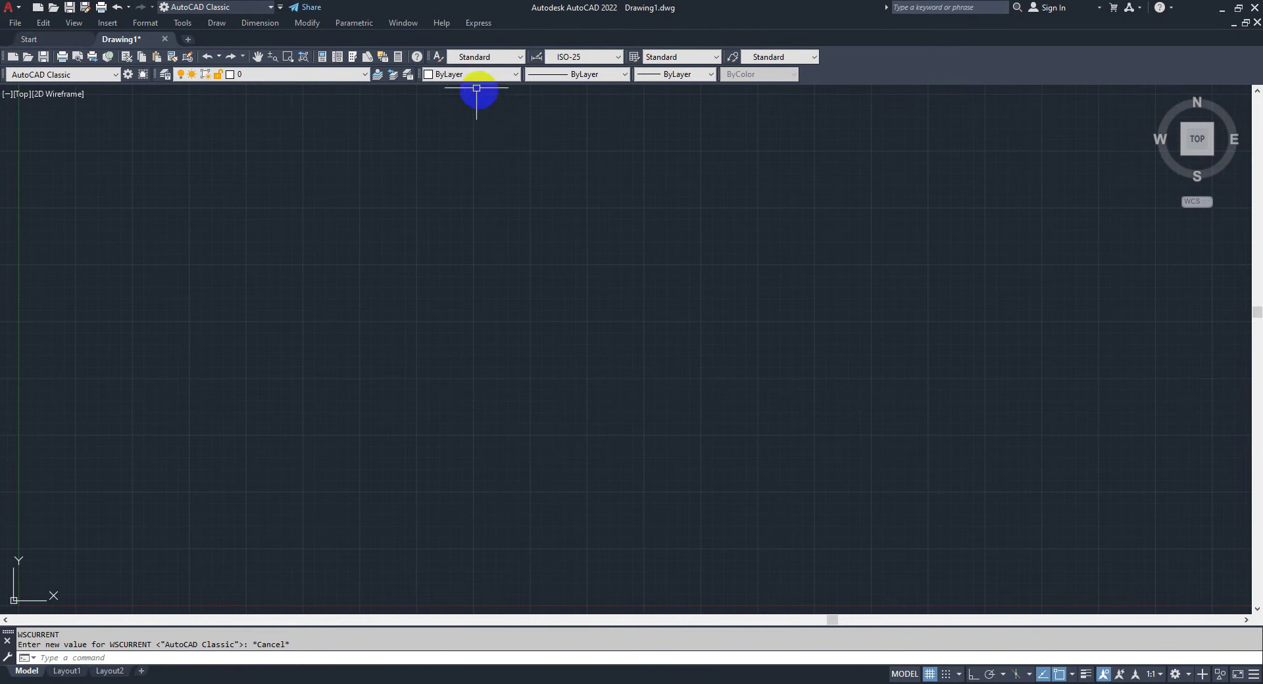
pyautogui.click(476, 77)
pyautogui.click(484, 84)
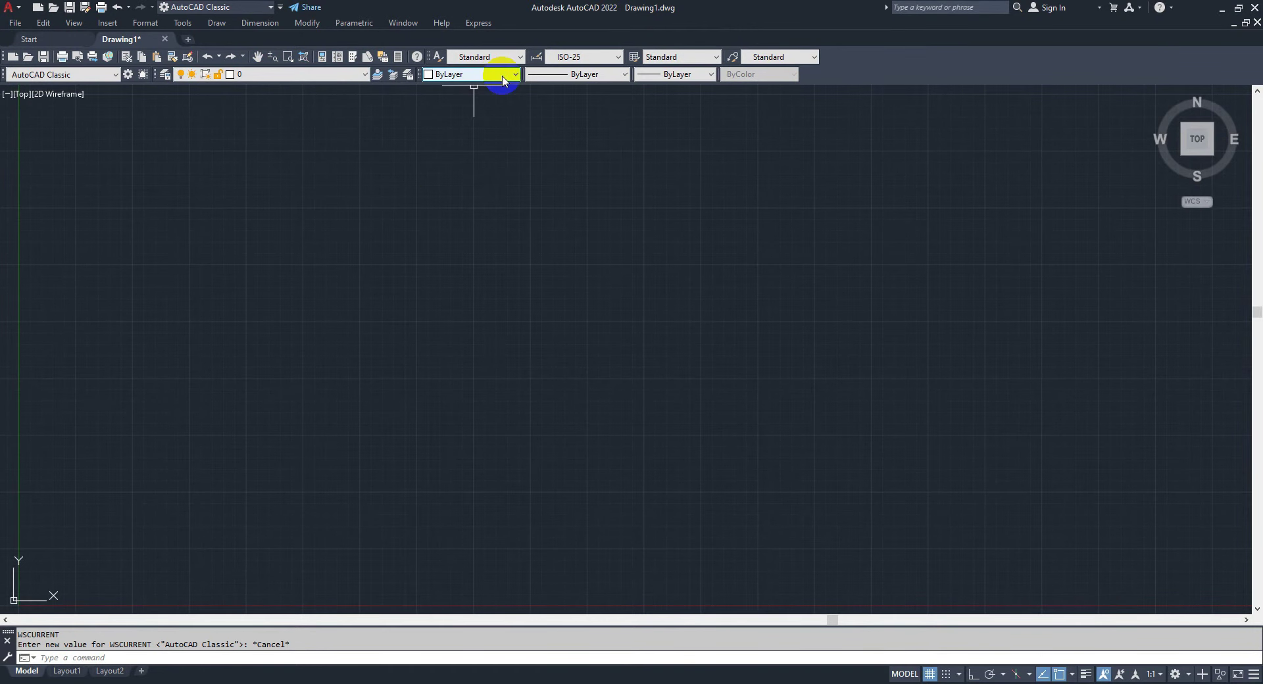
pyautogui.click(604, 79)
pyautogui.click(605, 81)
pyautogui.click(607, 78)
pyautogui.click(607, 77)
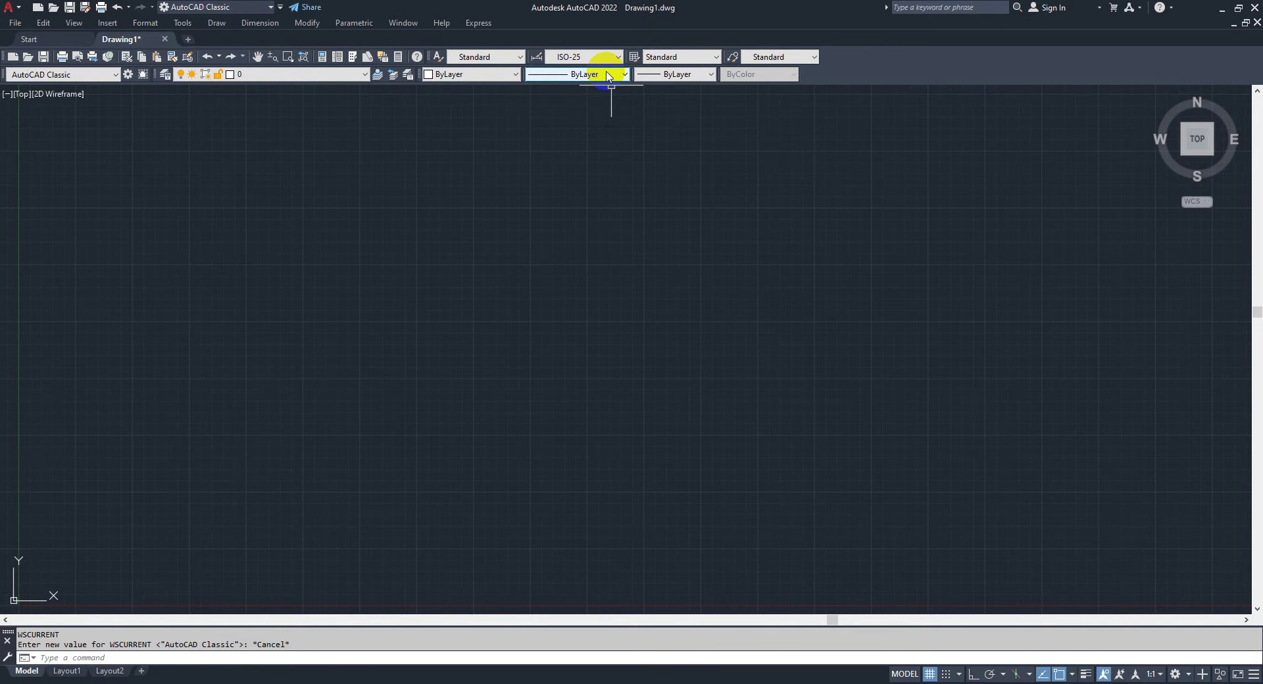
pyautogui.click(608, 77)
pyautogui.click(609, 84)
pyautogui.click(696, 78)
pyautogui.click(693, 81)
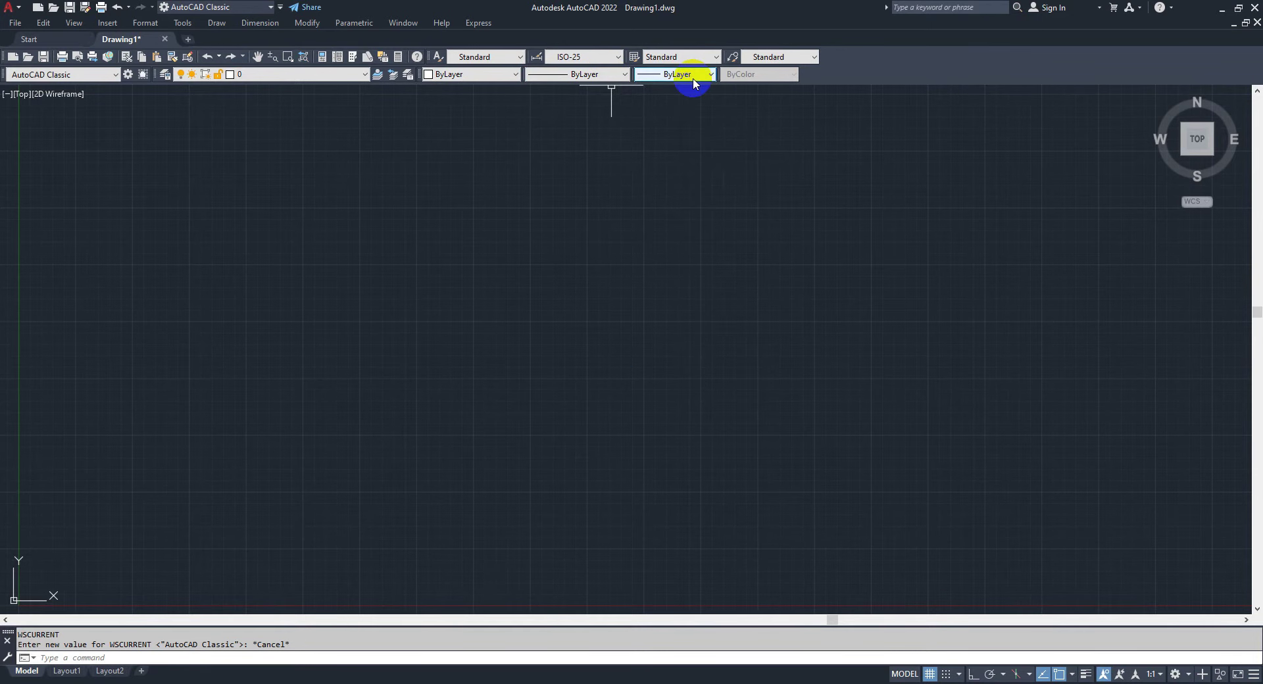
pyautogui.click(682, 137)
pyautogui.click(817, 108)
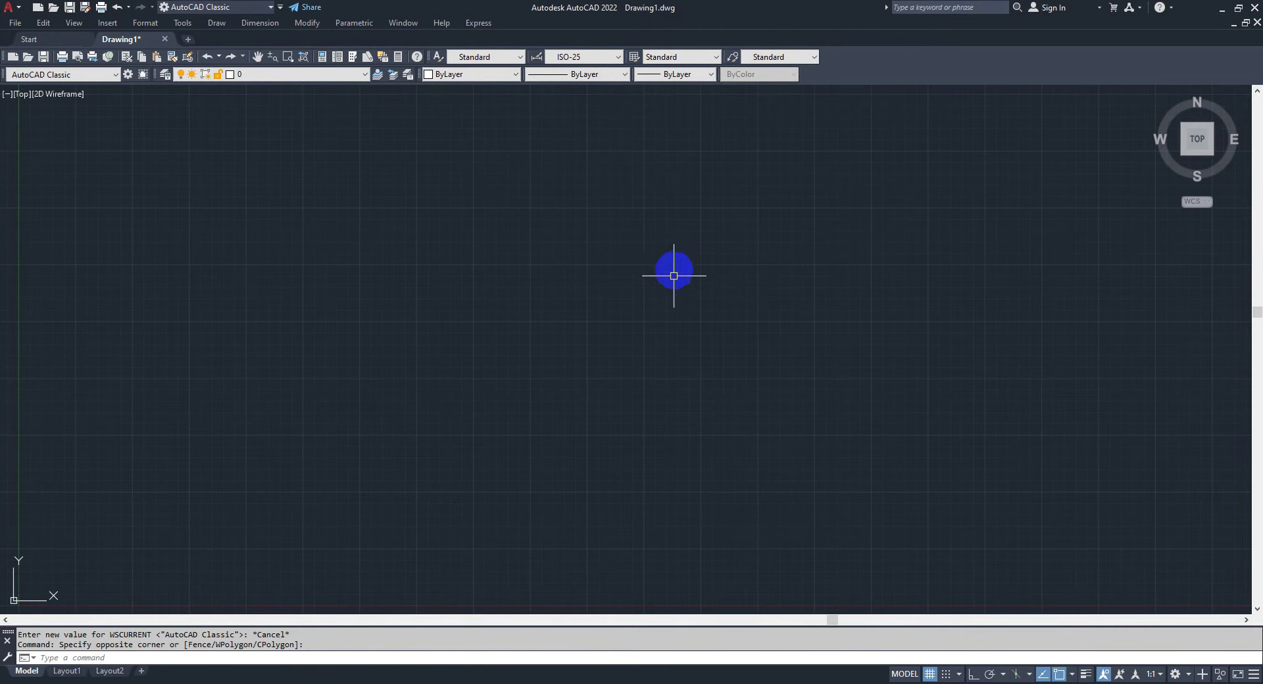
pyautogui.scroll(1, 635, 281)
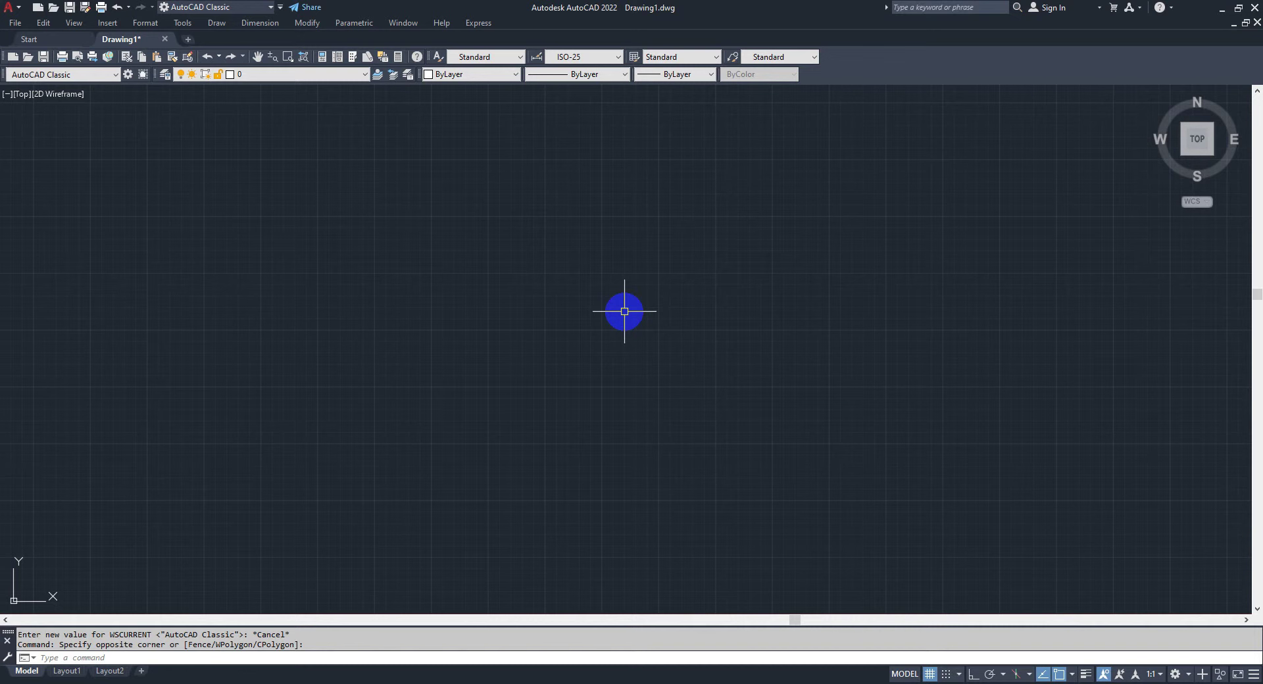
pyautogui.write('u')
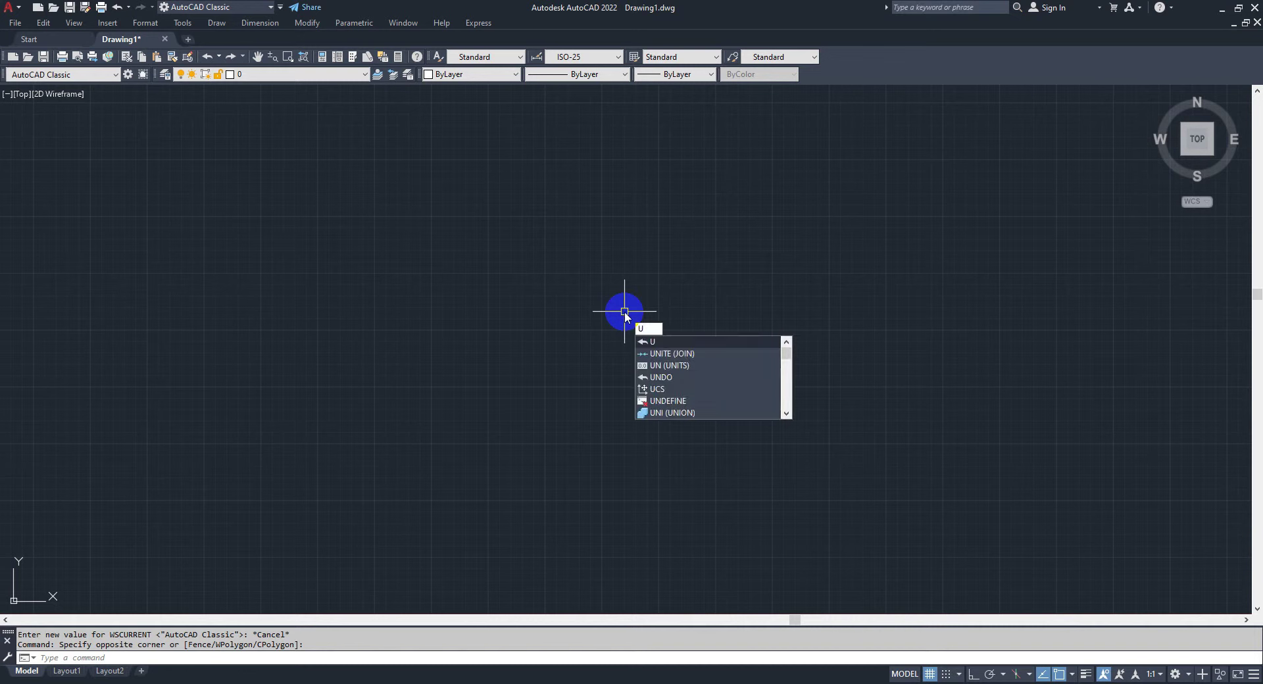
pyautogui.write('n')
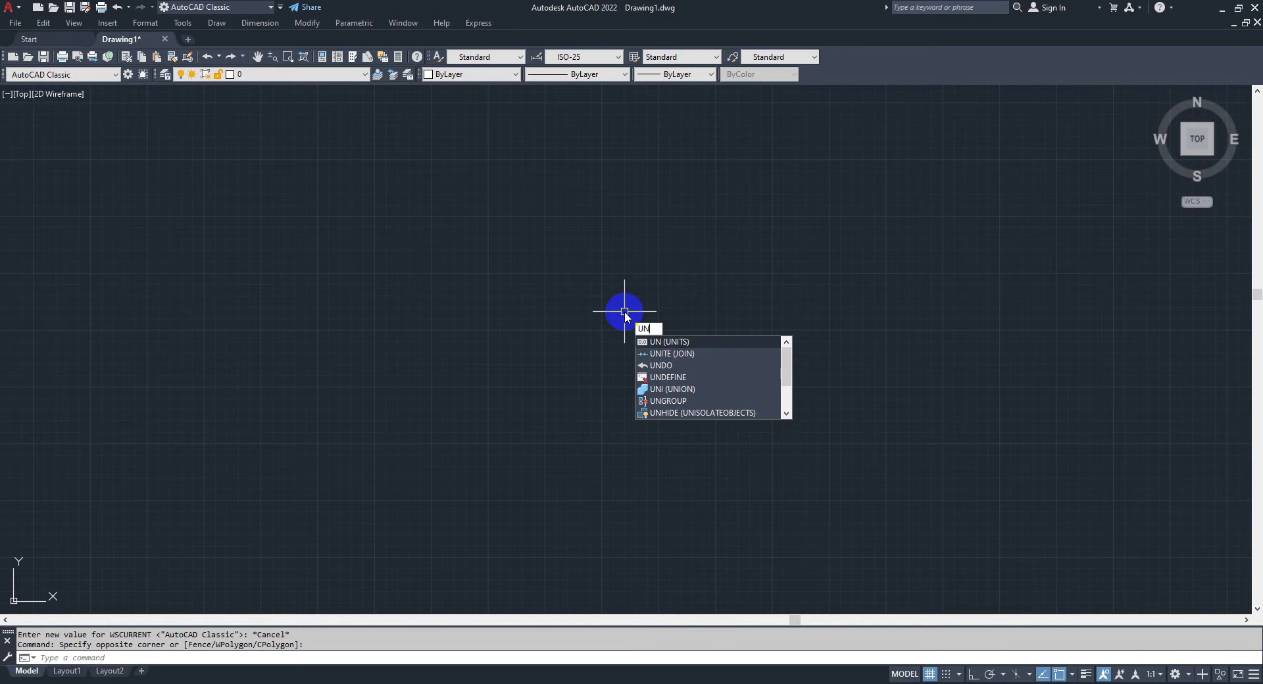
pyautogui.press('BackSpace')
pyautogui.press('BackSpace')
pyautogui.press('Escape')
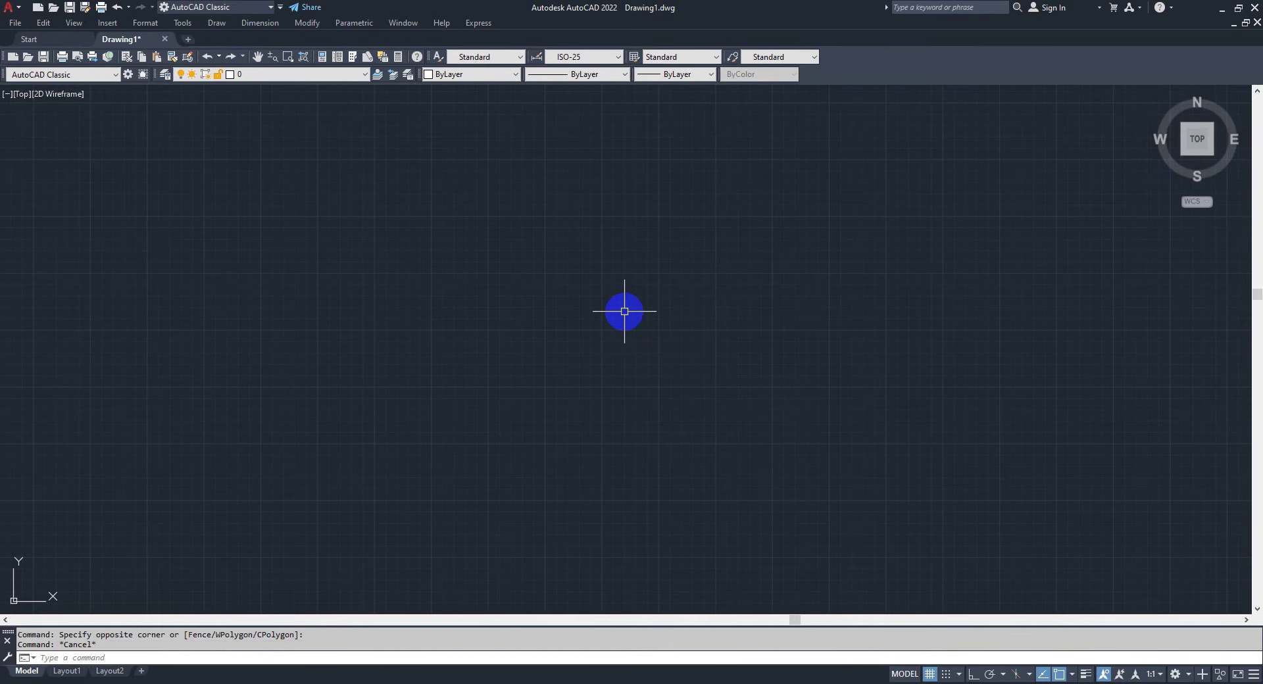
pyautogui.press('Escape')
pyautogui.moveTo(644, 322)
pyautogui.mouseDown(button='middle')
pyautogui.moveTo(676, 331)
pyautogui.moveTo(778, 299)
pyautogui.moveTo(690, 338)
pyautogui.moveTo(615, 331)
pyautogui.moveTo(615, 342)
pyautogui.mouseUp(button='middle')
pyautogui.write('l')
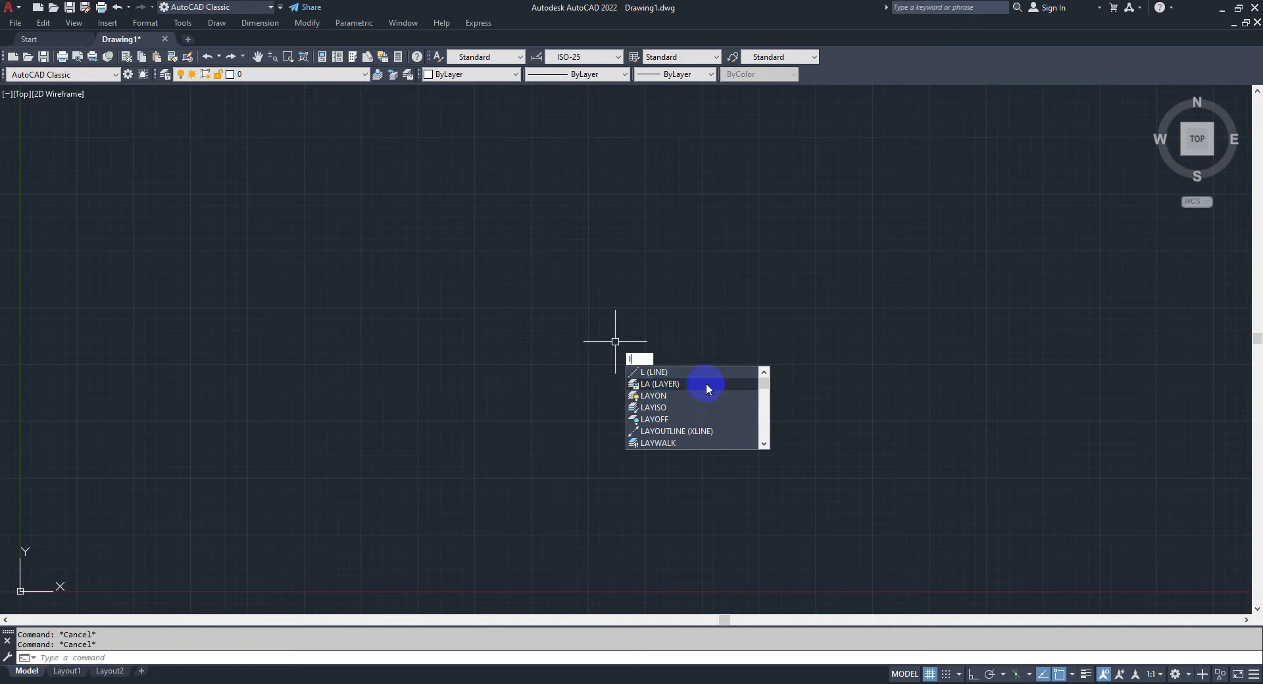
# Draw four connected test line segments with the LINE tool.
pyautogui.click(672, 371)
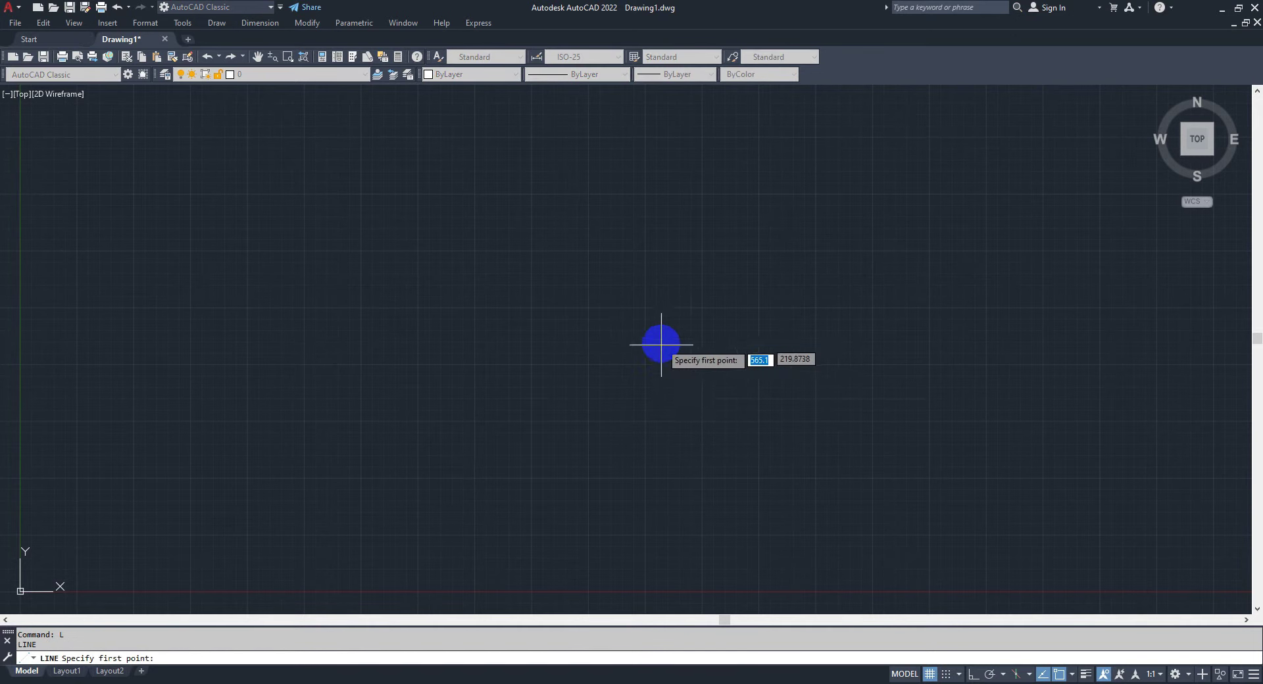
pyautogui.click(711, 228)
pyautogui.click(511, 159)
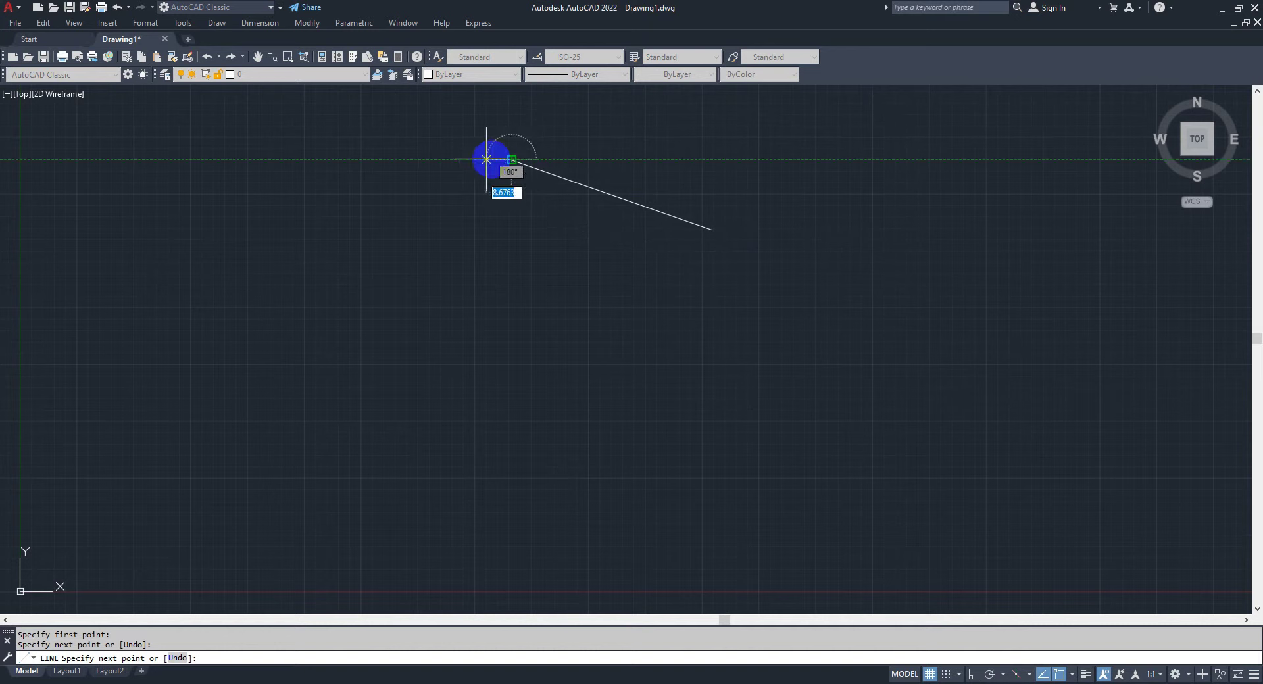
pyautogui.click(339, 260)
pyautogui.click(460, 411)
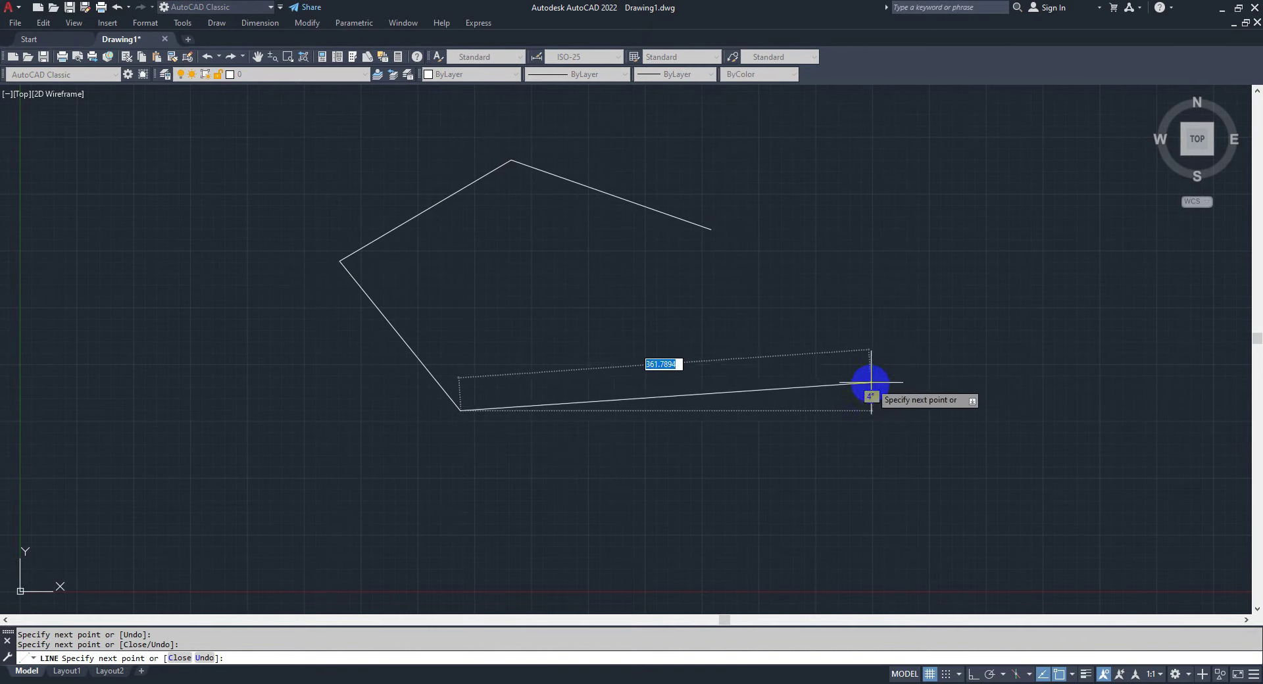
pyautogui.press('Escape')
# Window-select and delete the four lines, then enter UN for Drawing Units.
pyautogui.click(832, 186)
pyautogui.click(368, 309)
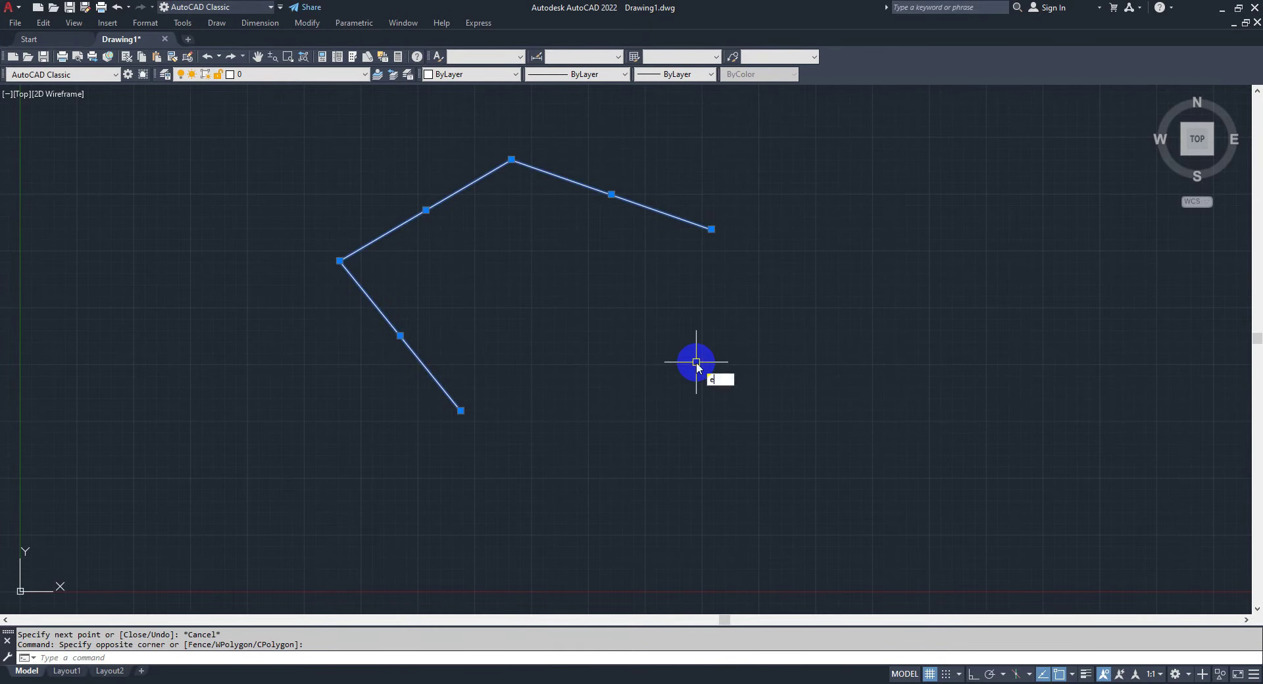
pyautogui.press('Delete')
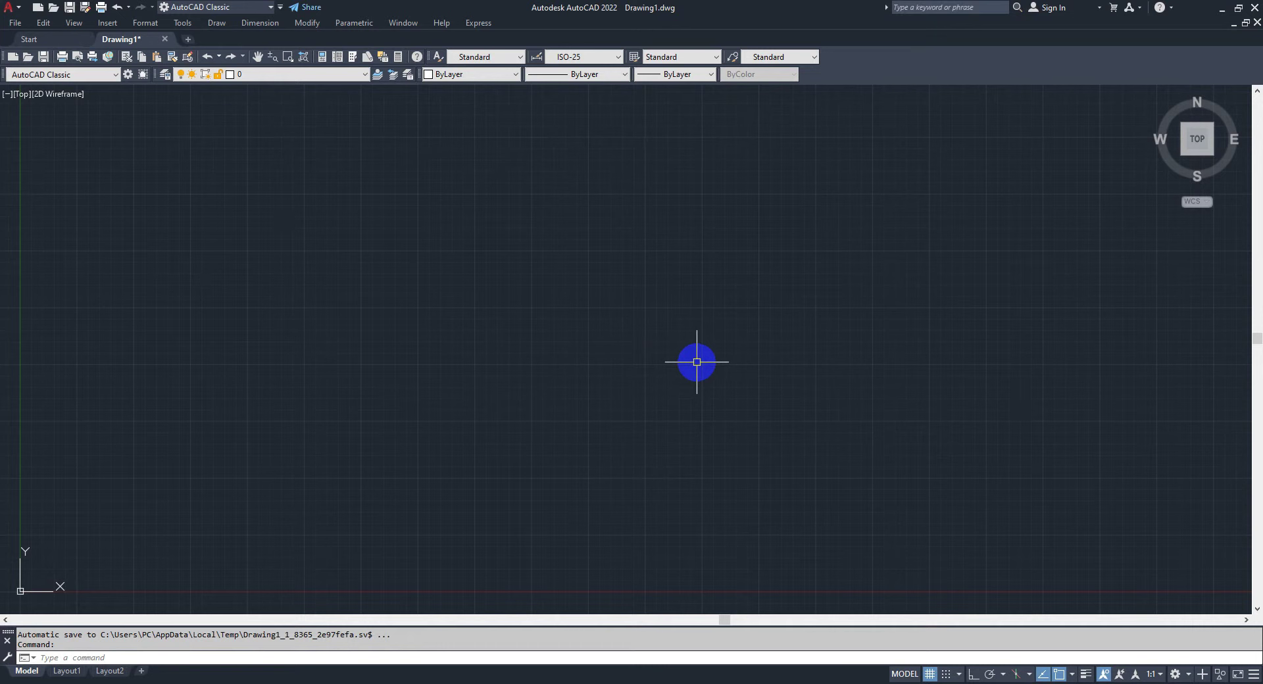
pyautogui.write('un')
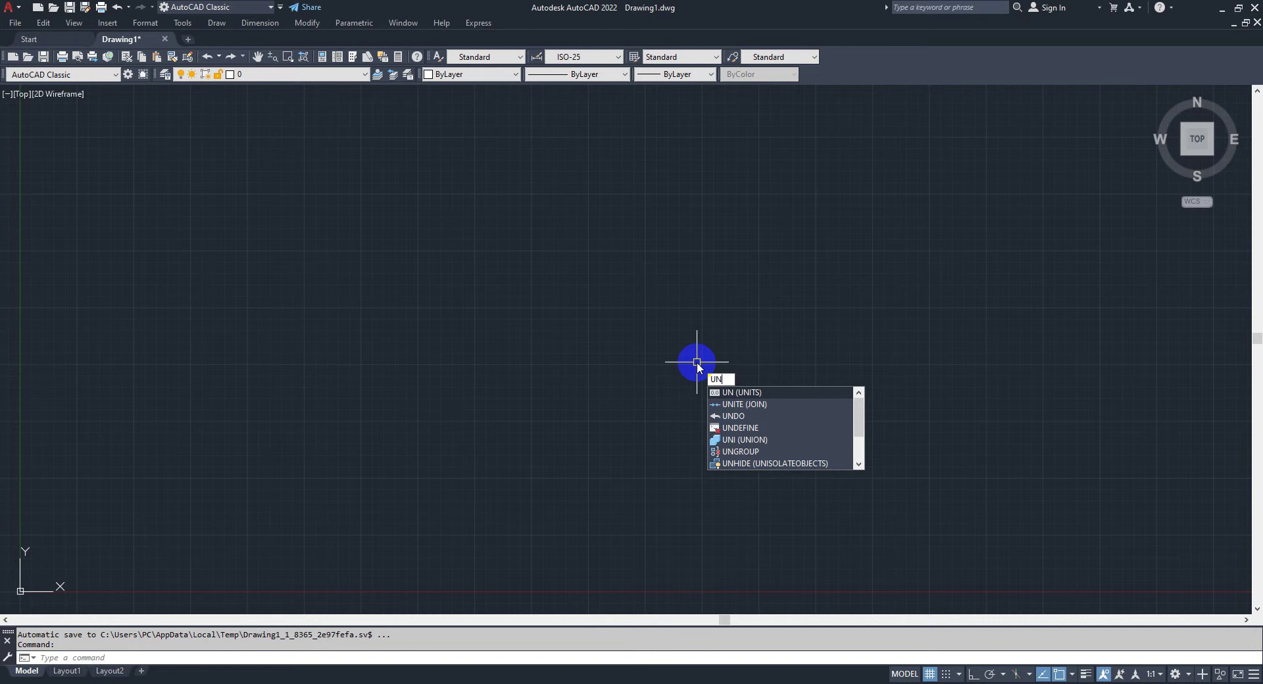
pyautogui.press('Return')
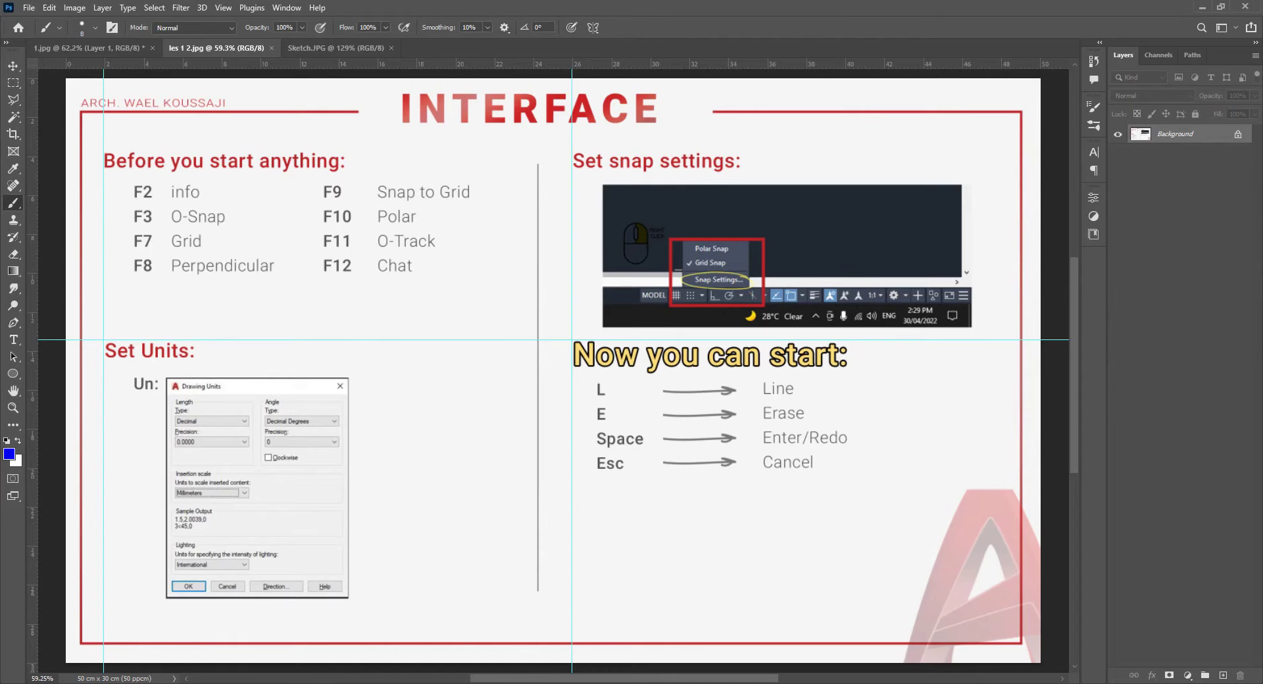
# Zoom into the slide and circle the Insertion scale setting, then undo the mark.
pyautogui.keyDown('alt'); pyautogui.scroll(3, 204, 460); pyautogui.keyUp('alt')
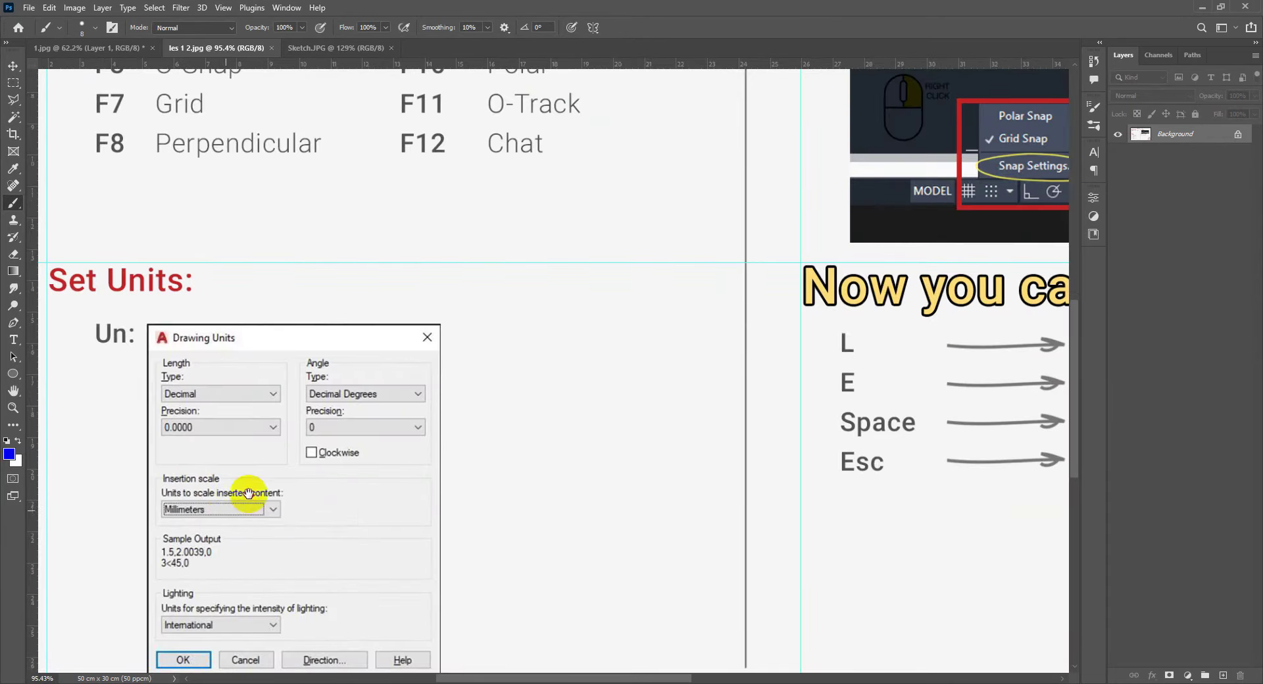
pyautogui.keyDown('alt'); pyautogui.scroll(3, 248, 493); pyautogui.keyUp('alt')
pyautogui.scroll(-2, 395, 496)
pyautogui.scroll(1, 405, 376)
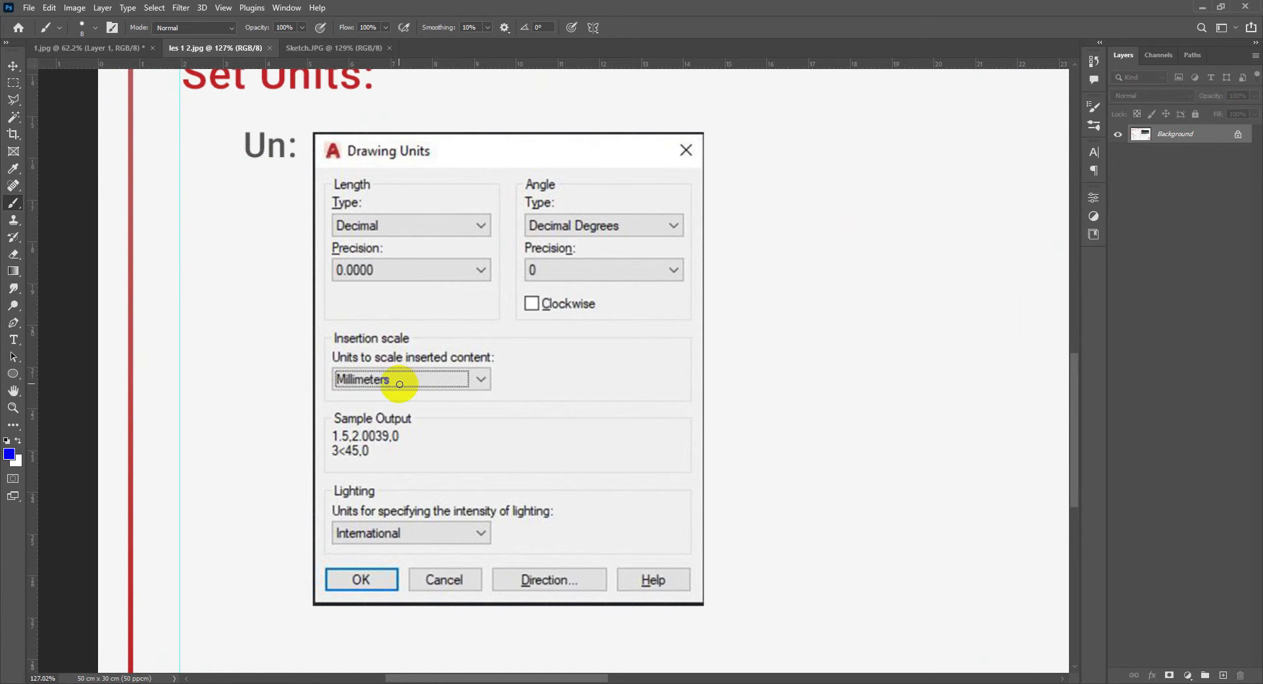
pyautogui.moveTo(431, 330)
pyautogui.mouseDown()
pyautogui.moveTo(337, 319)
pyautogui.moveTo(474, 403)
pyautogui.moveTo(493, 349)
pyautogui.moveTo(415, 330)
pyautogui.moveTo(464, 341)
pyautogui.mouseUp()
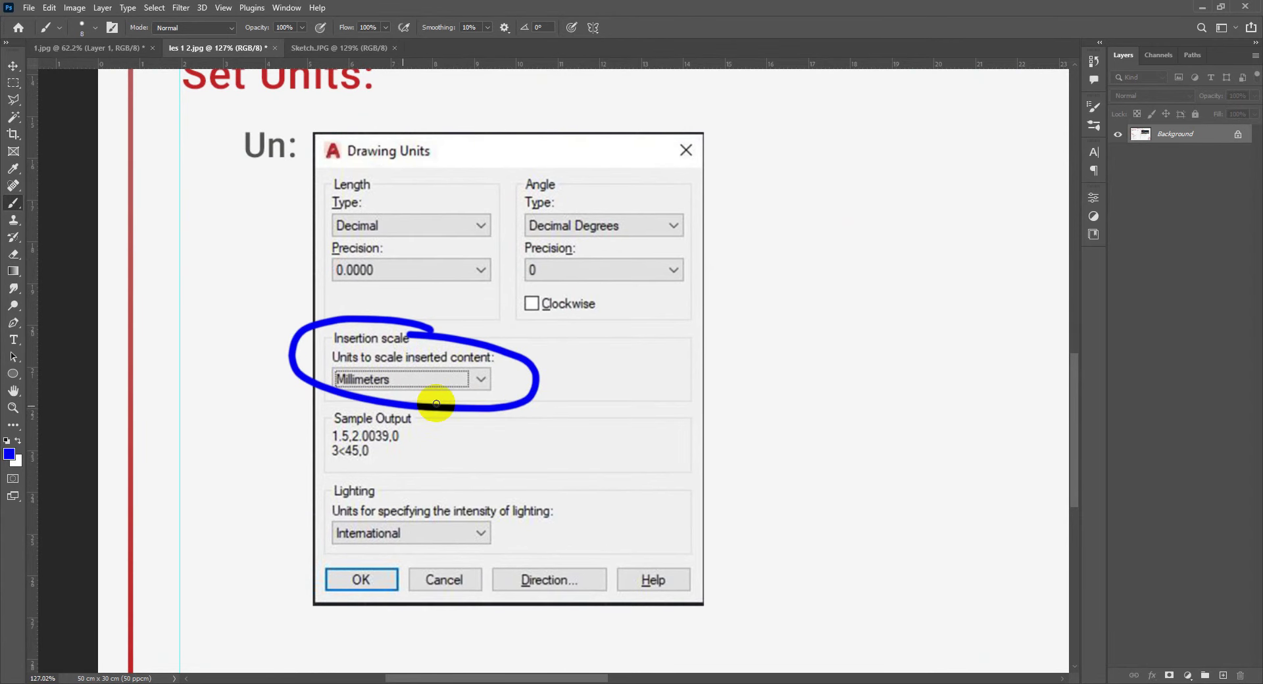
pyautogui.hotkey('ctrl', 'z')
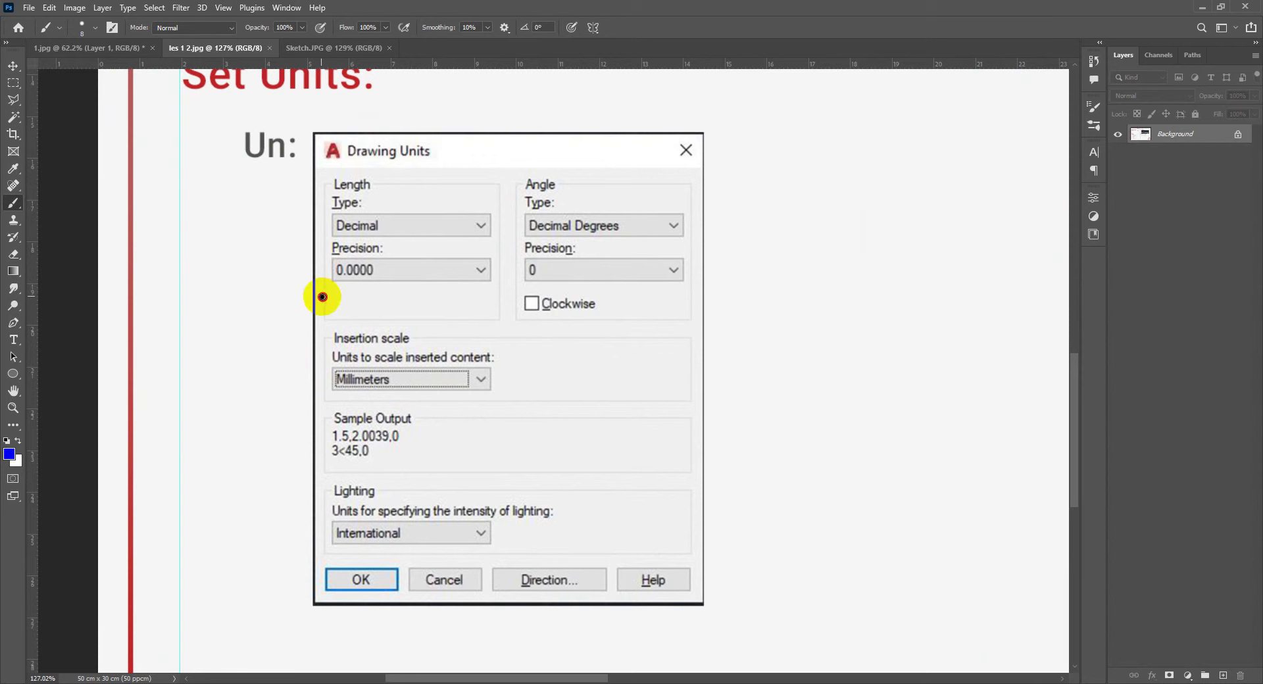
# Mark the Precision setting, undo it, and return to AutoCAD.
pyautogui.moveTo(320, 297)
pyautogui.mouseDown()
pyautogui.moveTo(451, 293)
pyautogui.moveTo(490, 242)
pyautogui.moveTo(327, 247)
pyautogui.moveTo(320, 289)
pyautogui.moveTo(362, 283)
pyautogui.mouseUp()
pyautogui.hotkey('ctrl', 'z')
pyautogui.hotkey('alt', 'Tab')
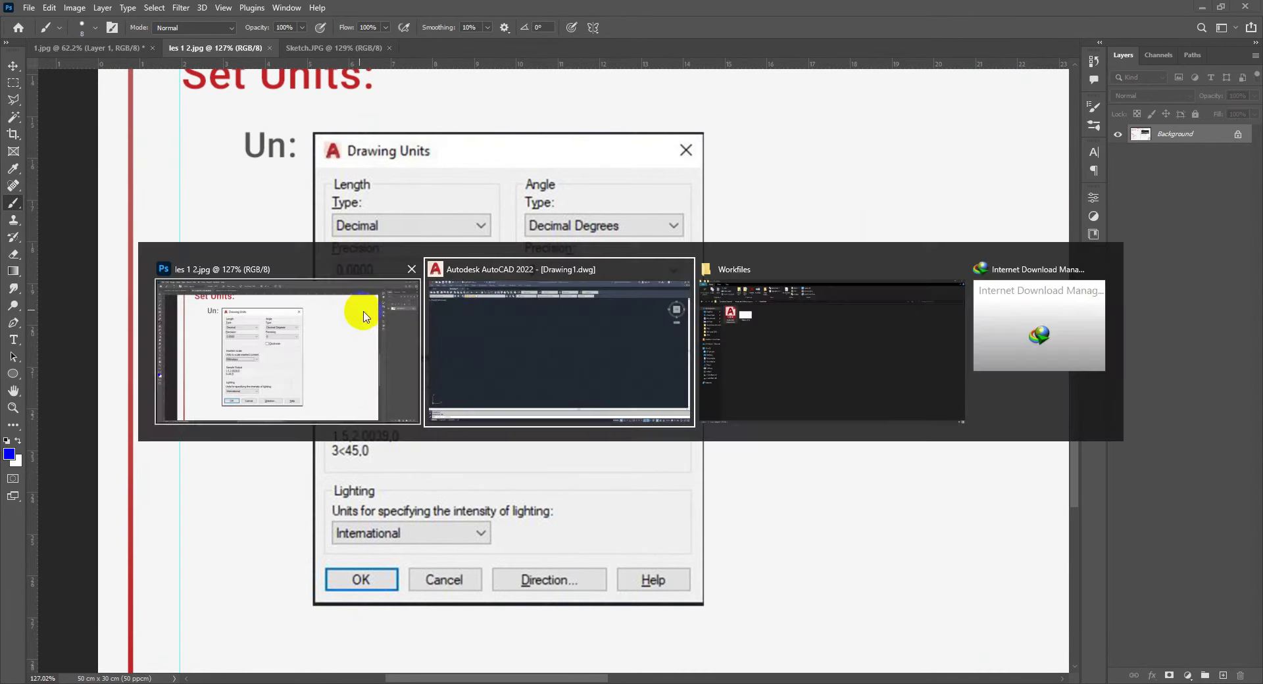
# Accept the drawing units and draw a horizontal and a slanted connected line.
pyautogui.click(556, 465)
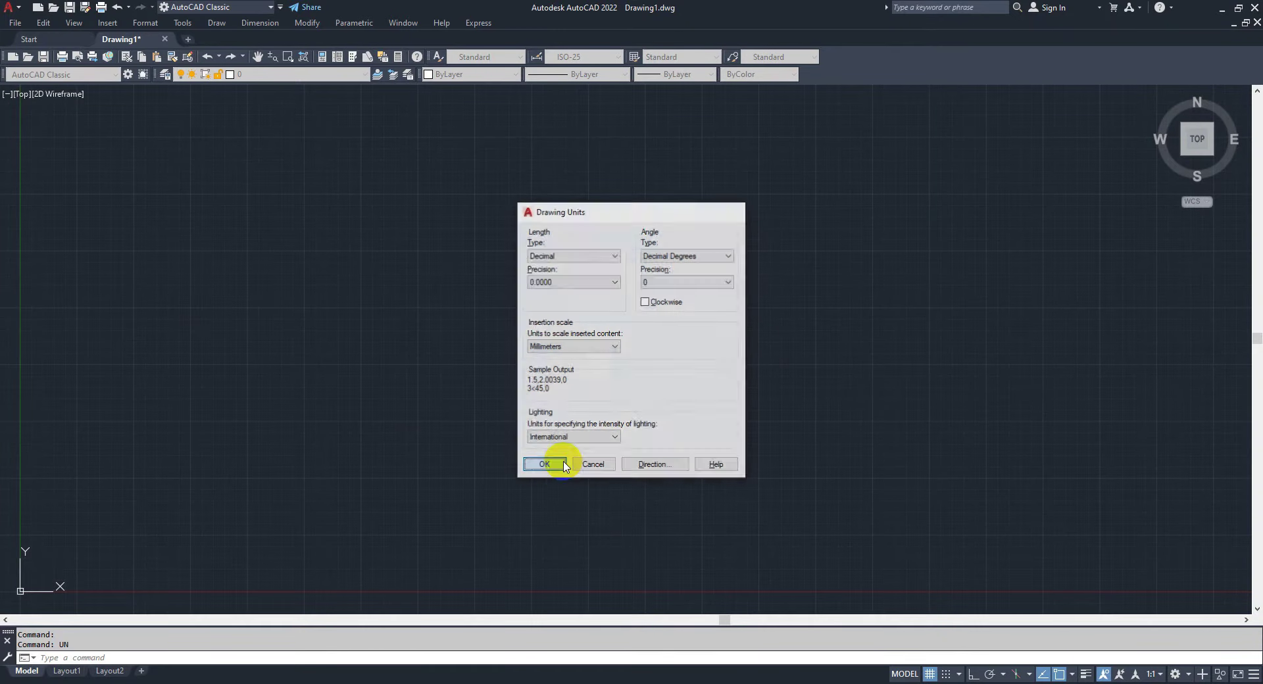
pyautogui.write('l')
pyautogui.press('Return')
pyautogui.click(749, 339)
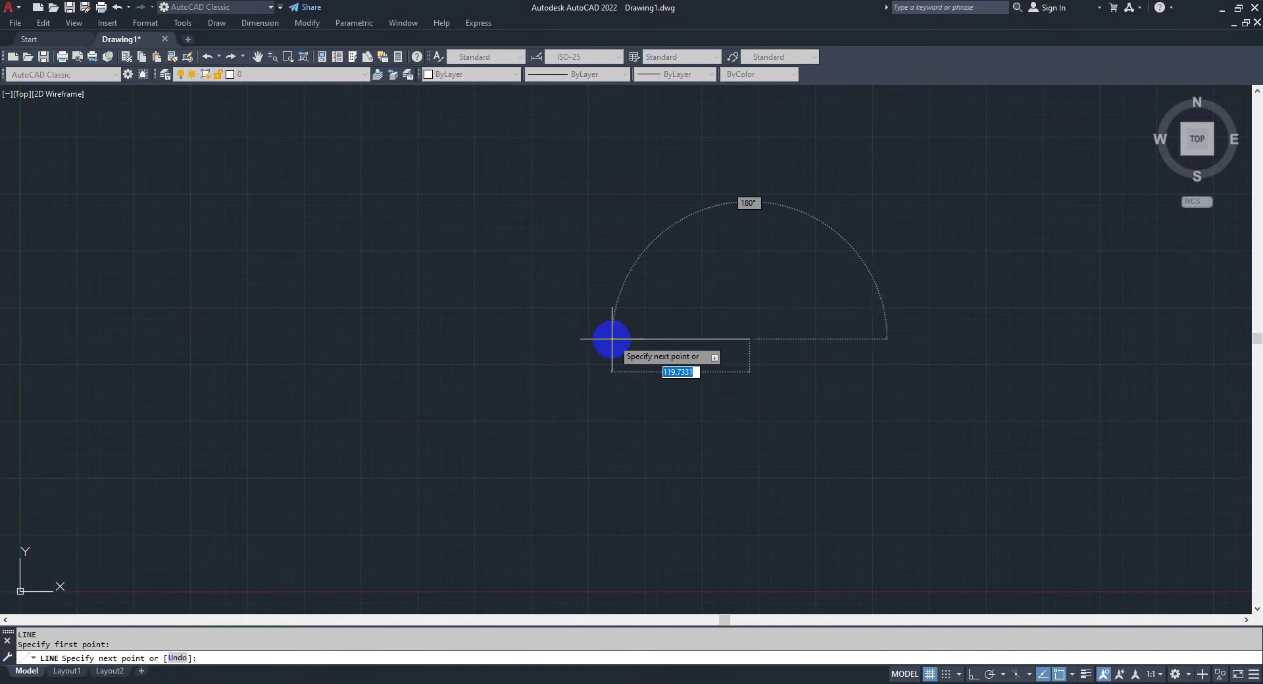
pyautogui.click(570, 339)
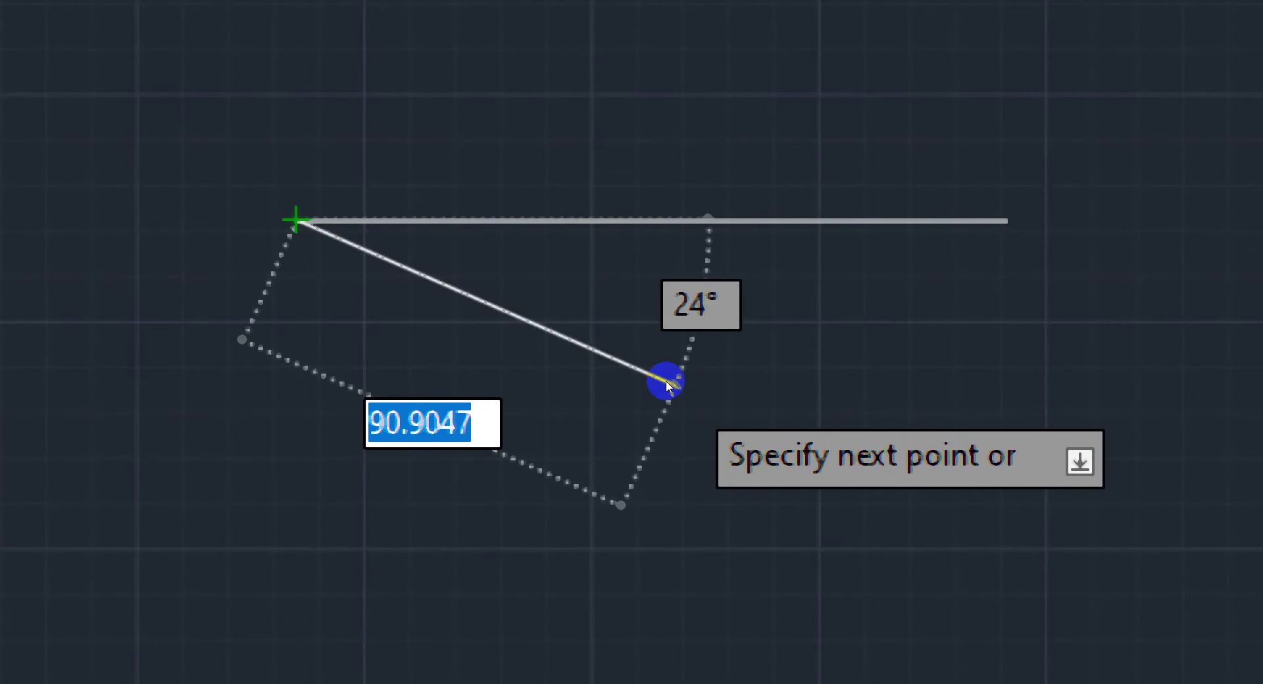
pyautogui.click(666, 380)
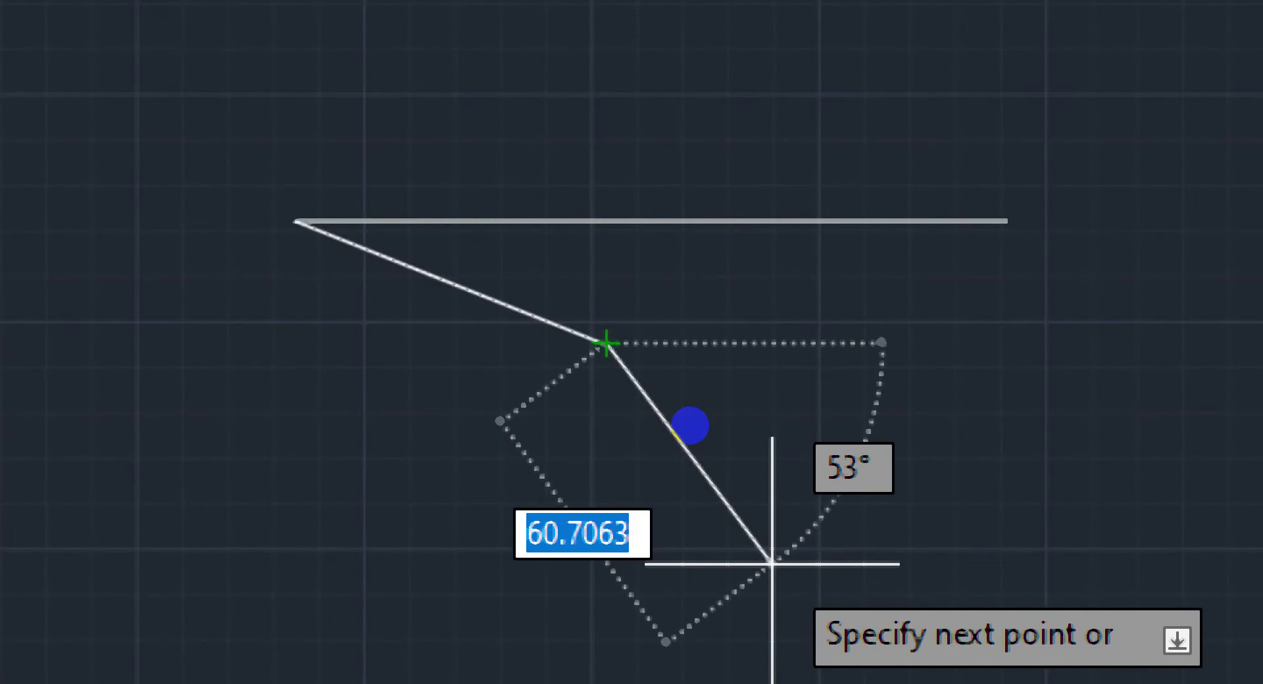
pyautogui.press('Escape')
# Crossing-select both lines and erase them with E.
pyautogui.press('super+minus')
pyautogui.press('super+minus')
pyautogui.press('super+minus')
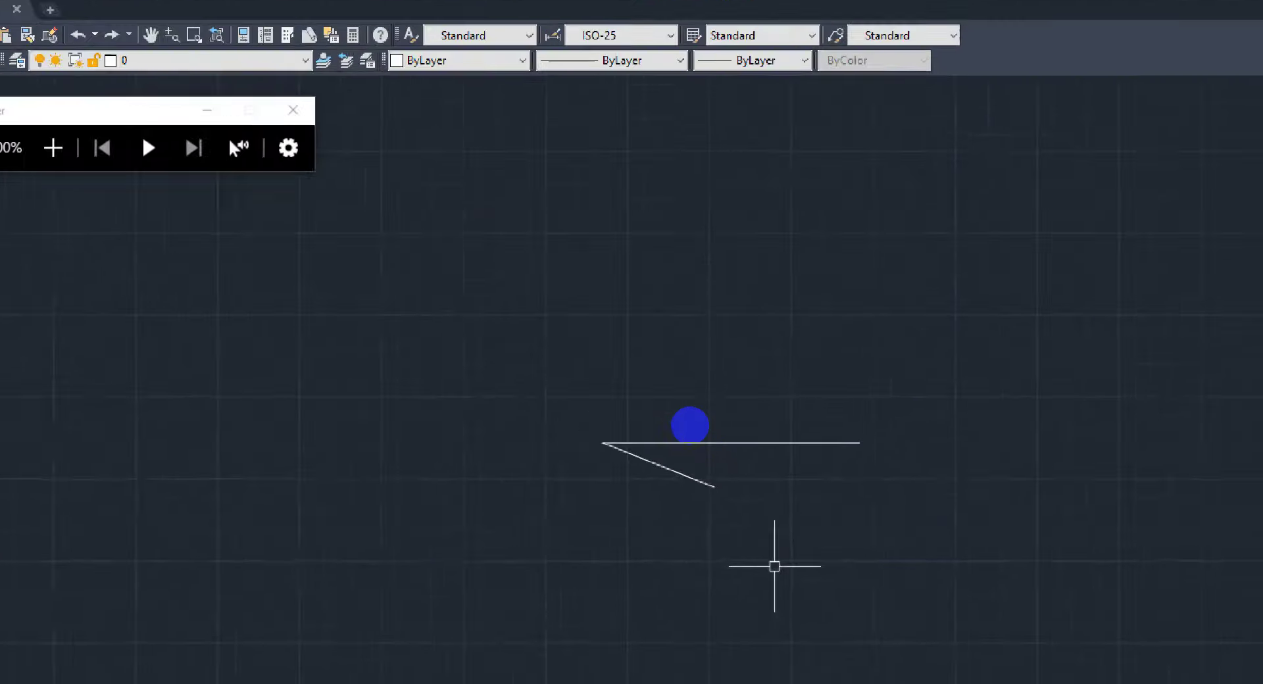
pyautogui.click(372, 108)
pyautogui.click(912, 265)
pyautogui.click(533, 441)
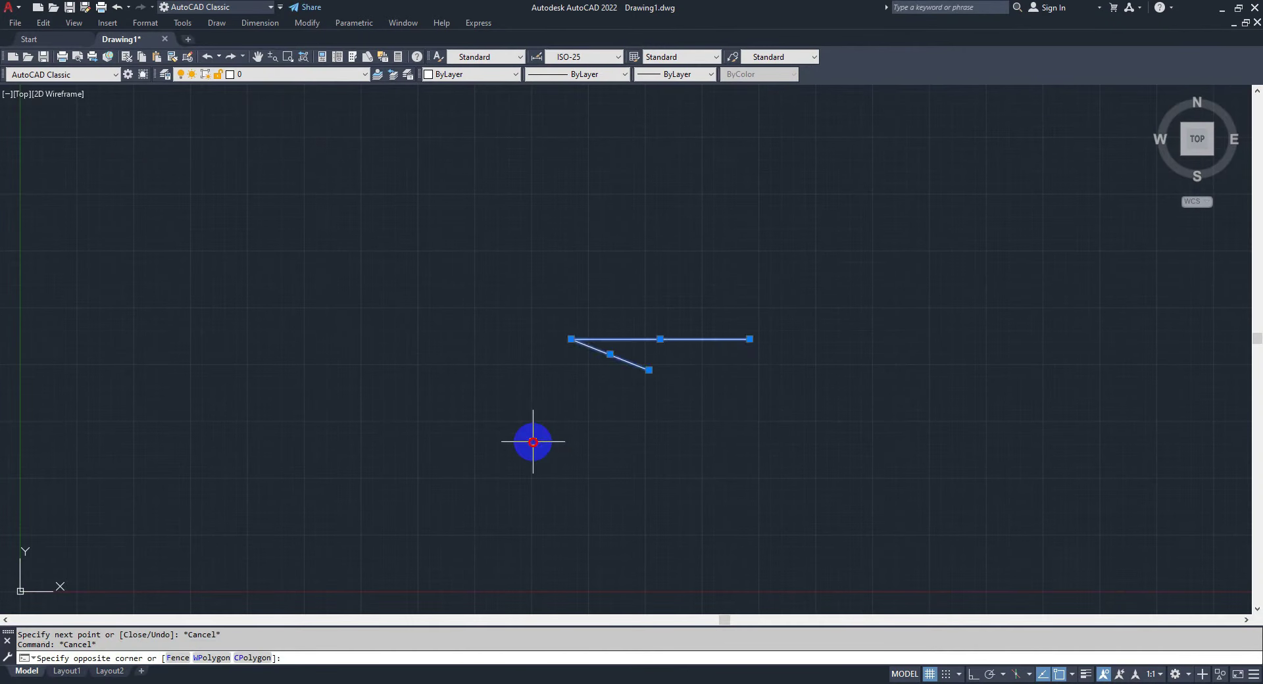
pyautogui.write('e')
pyautogui.press('Return')
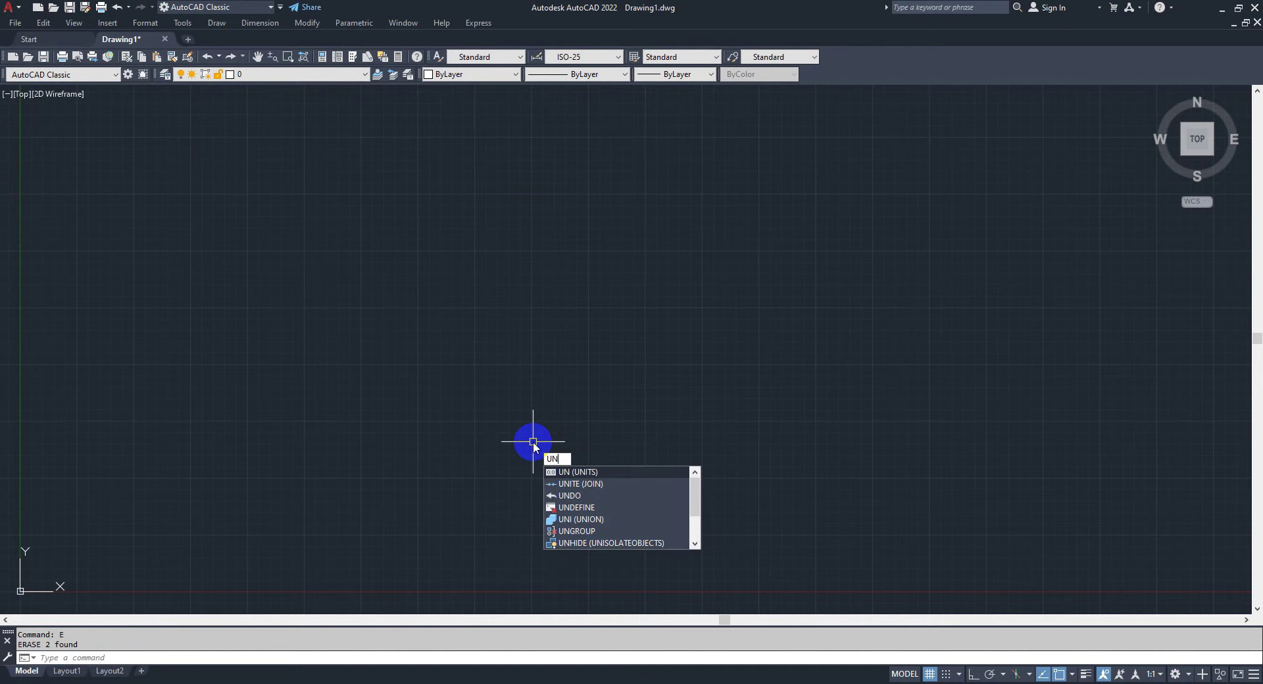
# Set the drawing units' length precision to 0.
pyautogui.press('Return')
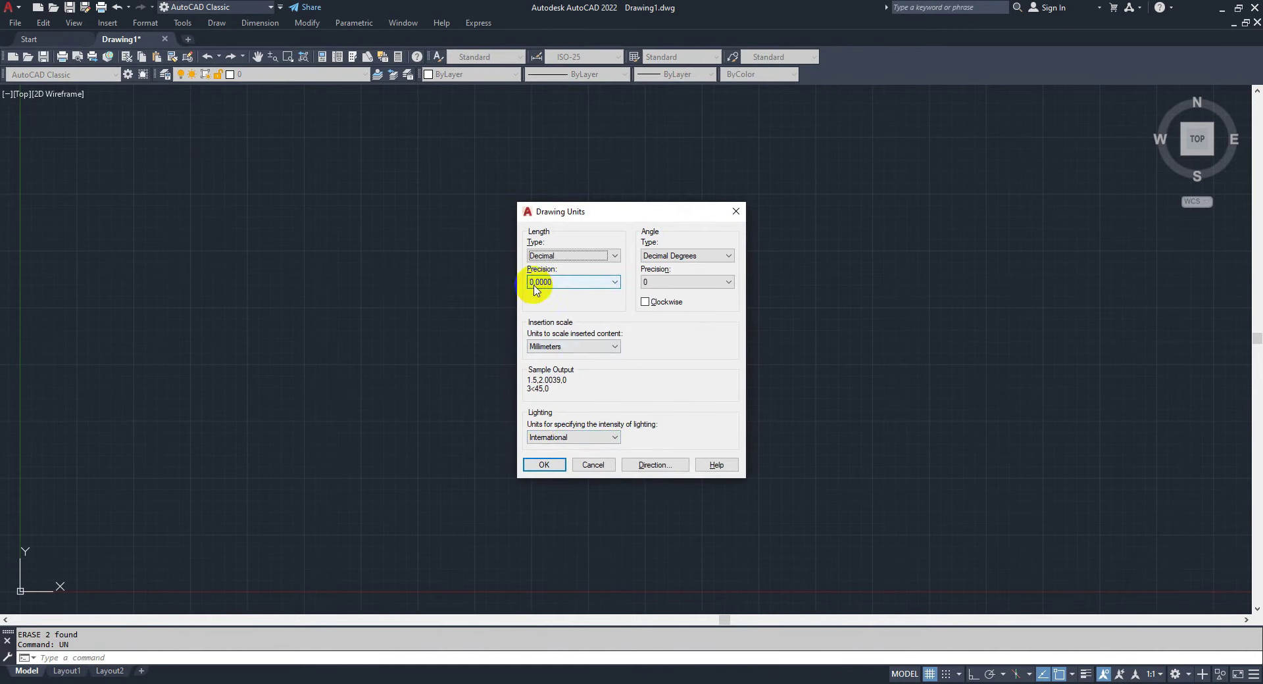
pyautogui.click(595, 283)
pyautogui.click(544, 294)
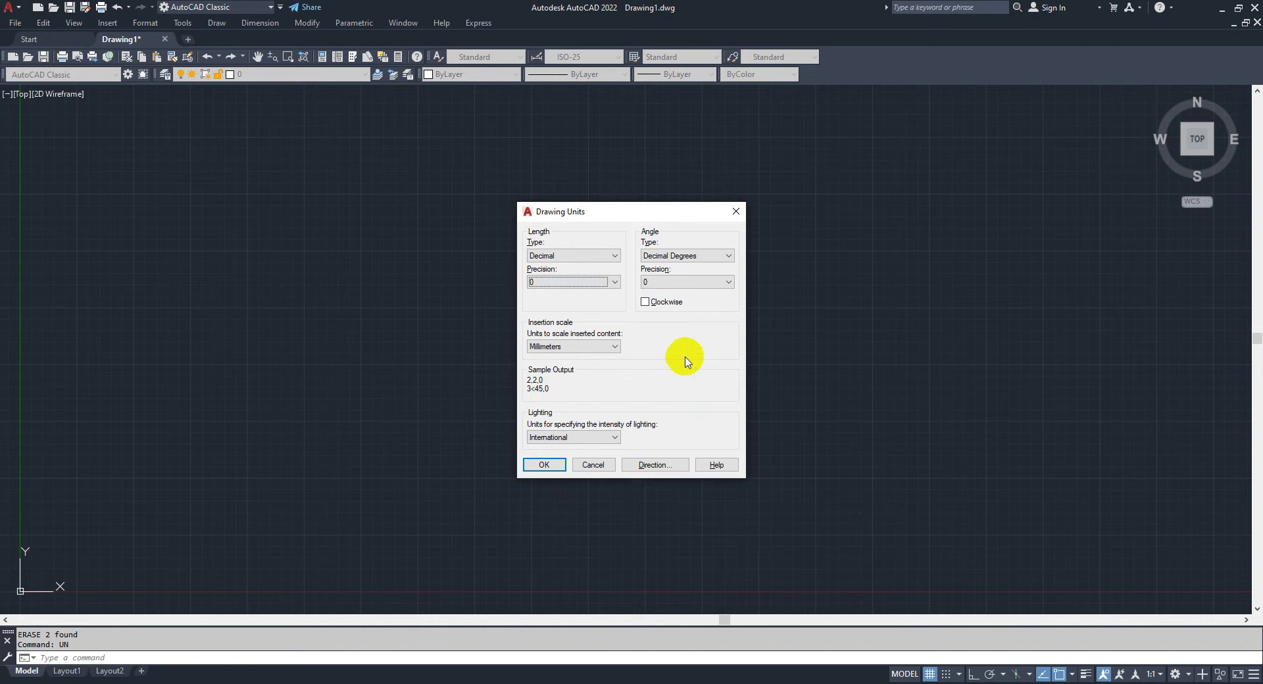
pyautogui.click(555, 472)
# Start a new line with L and place its first point.
pyautogui.write('l')
pyautogui.press('Return')
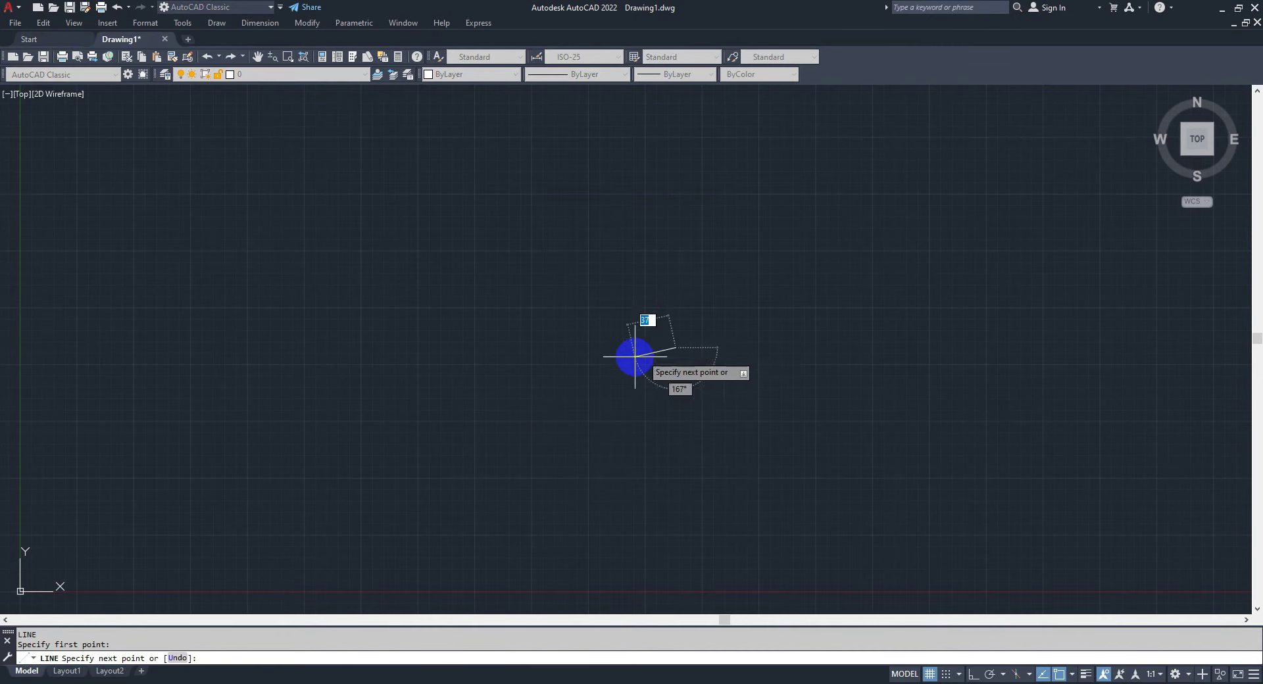
pyautogui.click(675, 347)
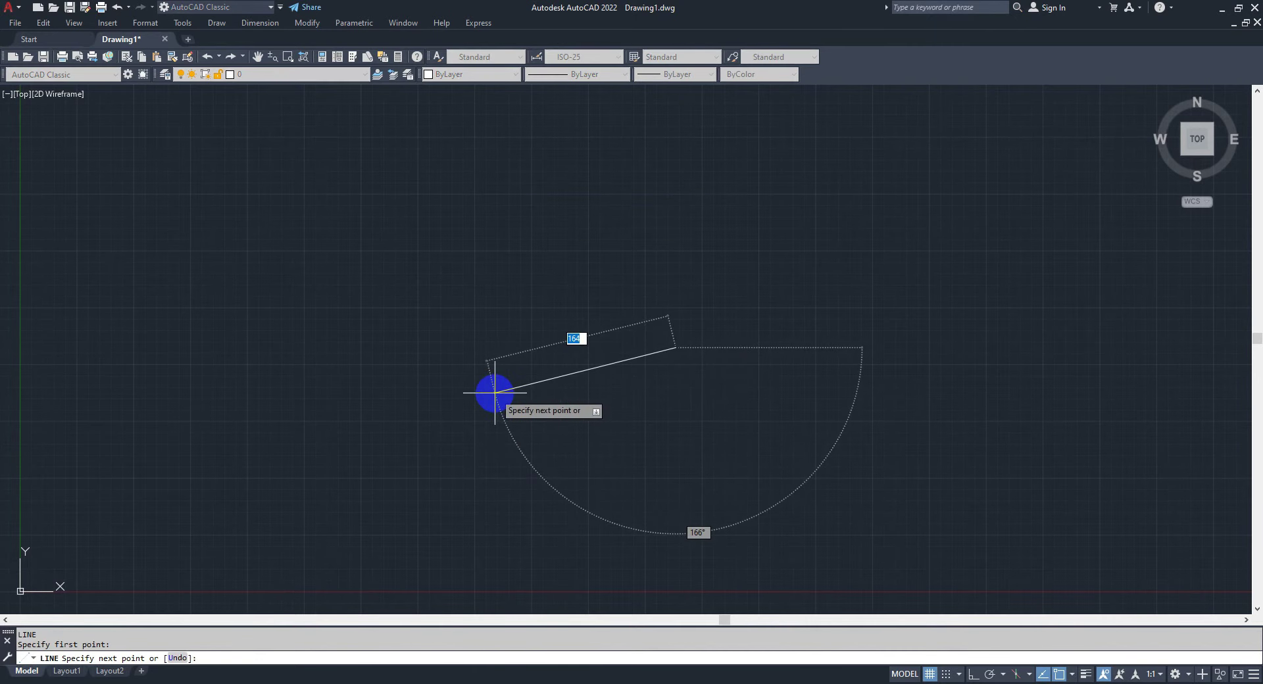
# Cancel the unfinished line and a stray selection window, leaving Drawing1 empty, then type L.
pyautogui.press('Escape')
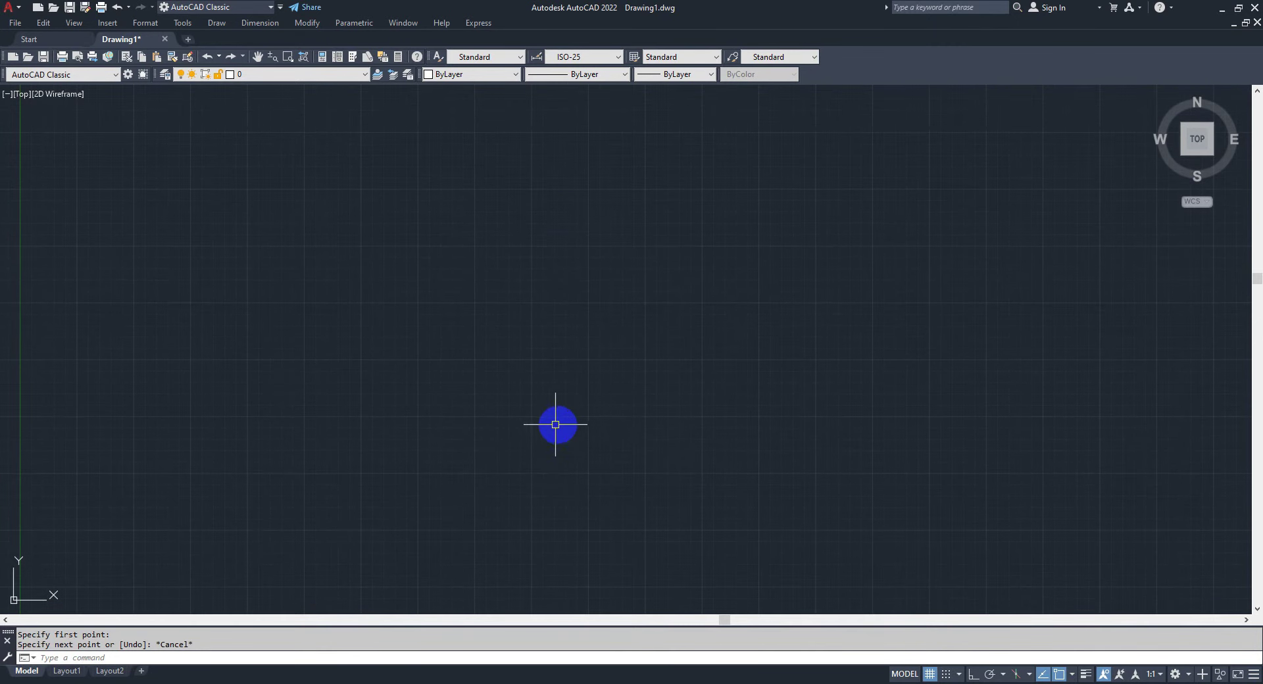
pyautogui.scroll(-1, 507, 369)
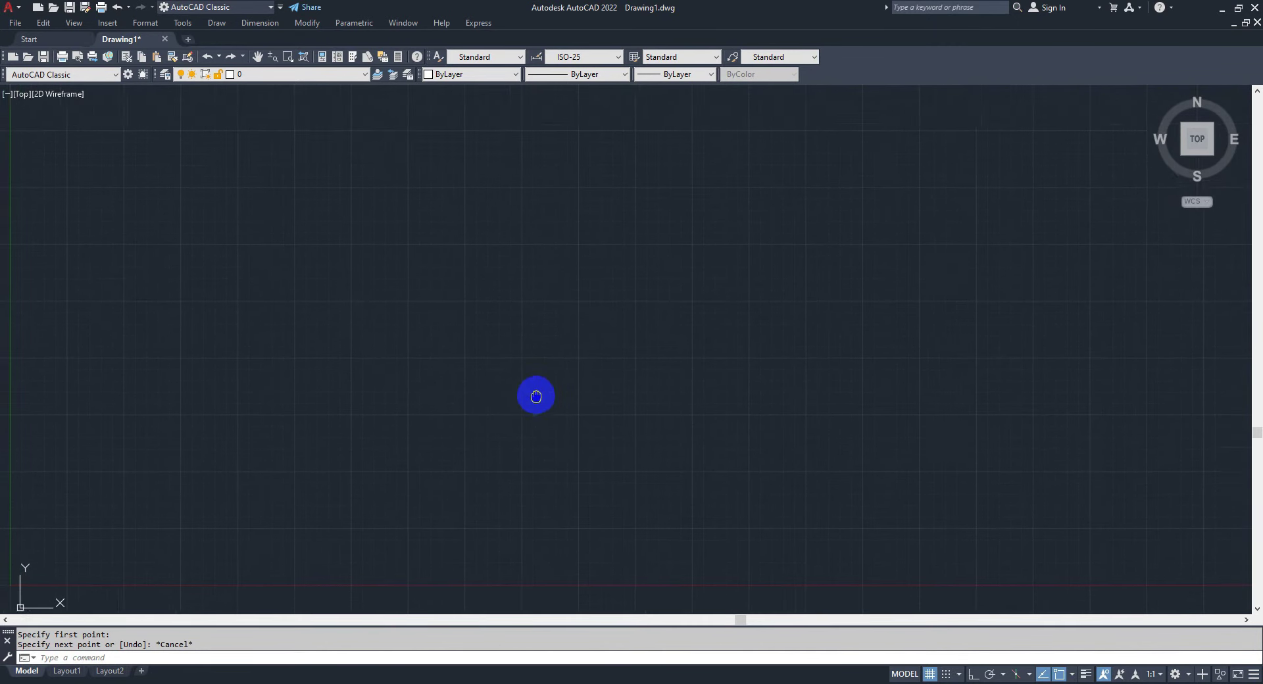
pyautogui.scroll(1, 536, 394)
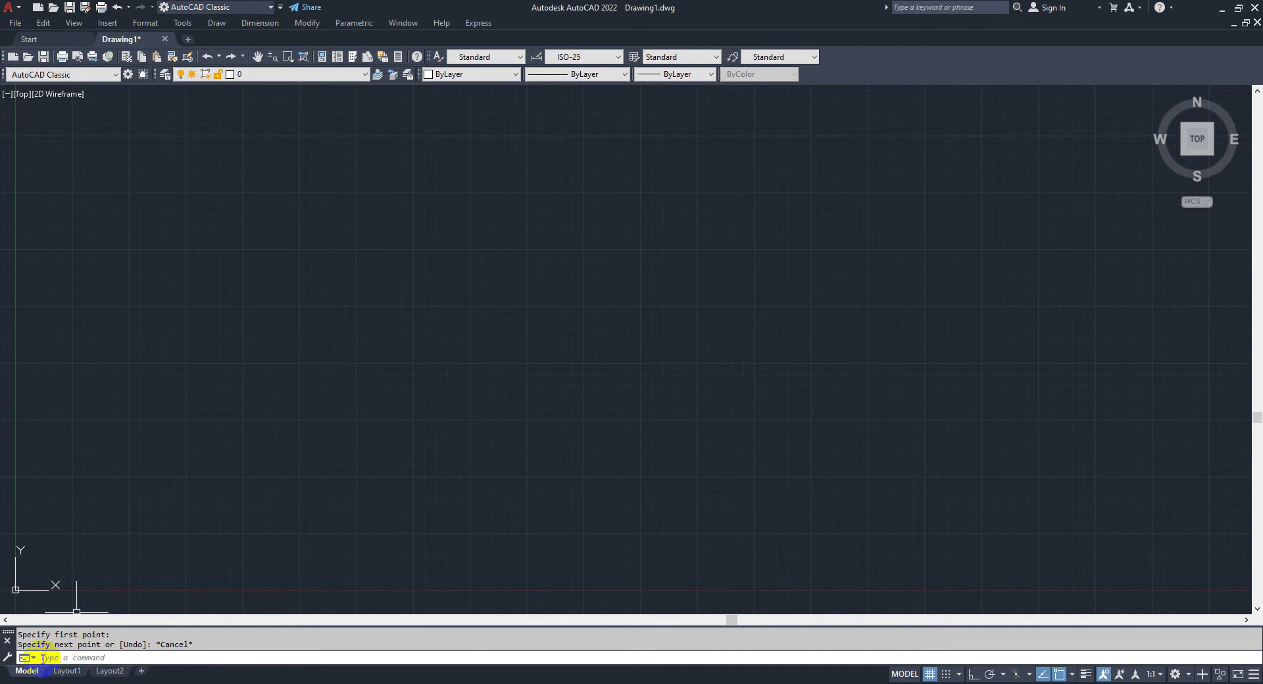
pyautogui.click(262, 519)
pyautogui.press('Escape')
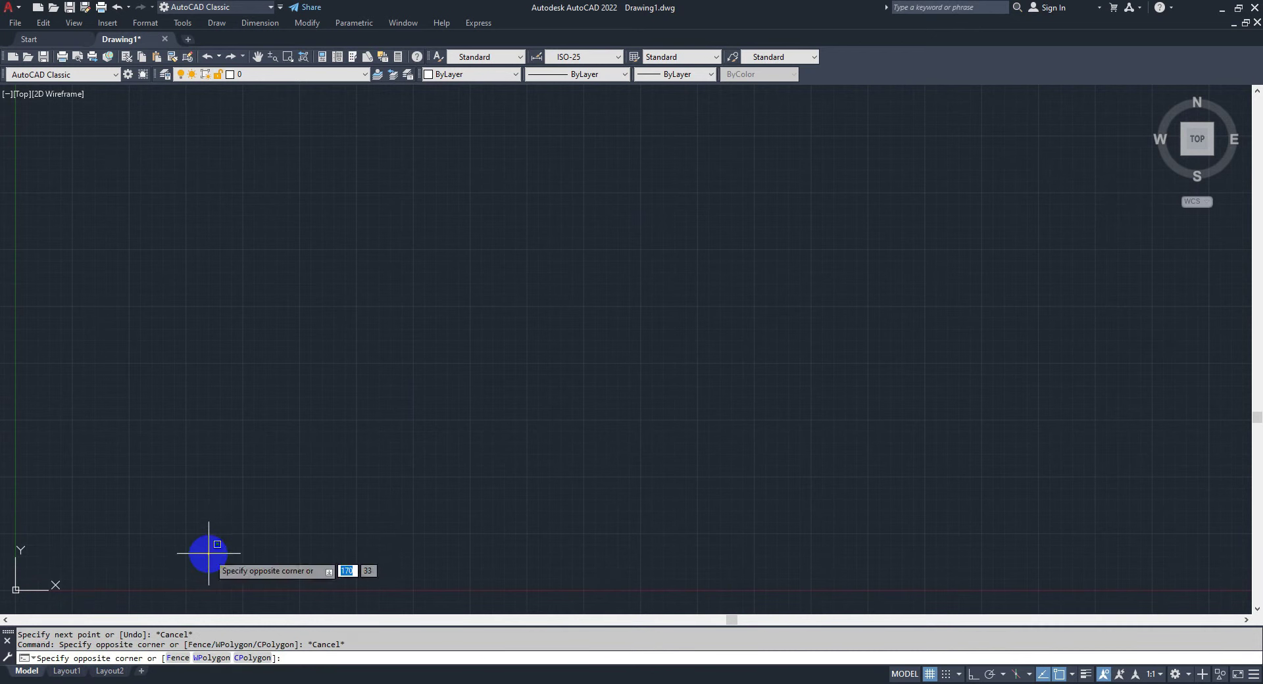
pyautogui.press('Escape')
pyautogui.scroll(1, 672, 332)
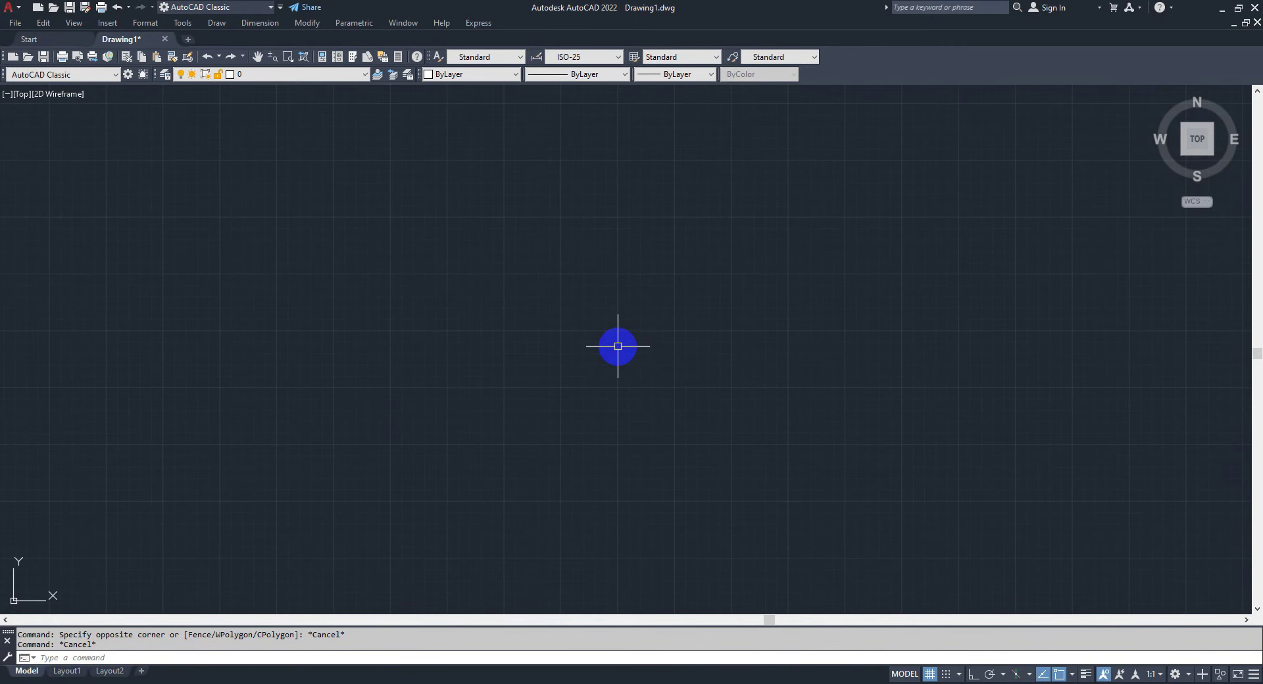
pyautogui.write('L')
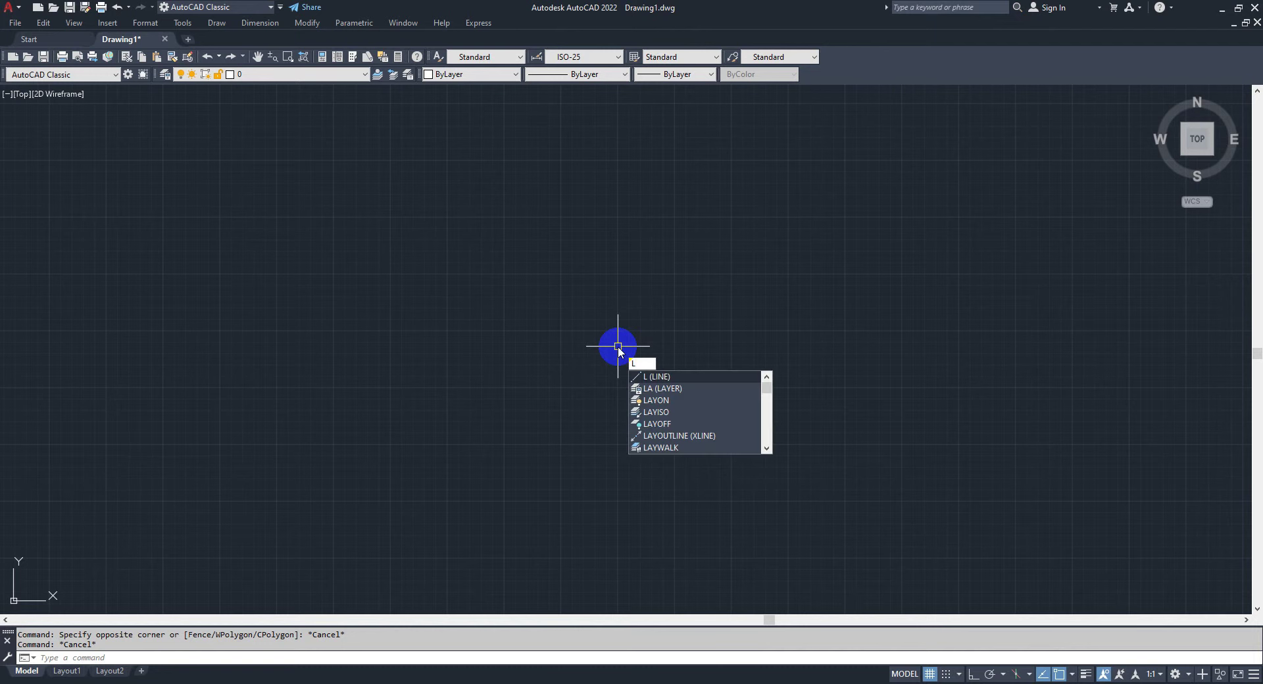
# Draw one long, slightly rising line across the upper middle of the drawing.
pyautogui.press('Return')
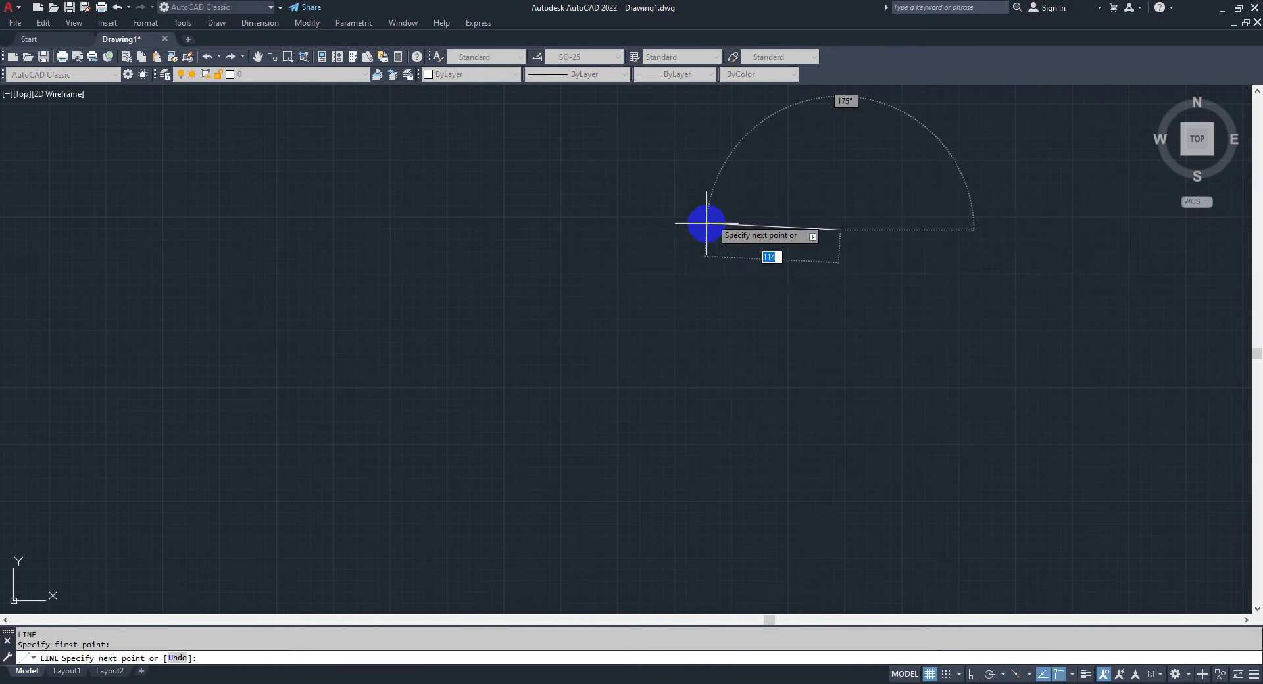
pyautogui.click(439, 247)
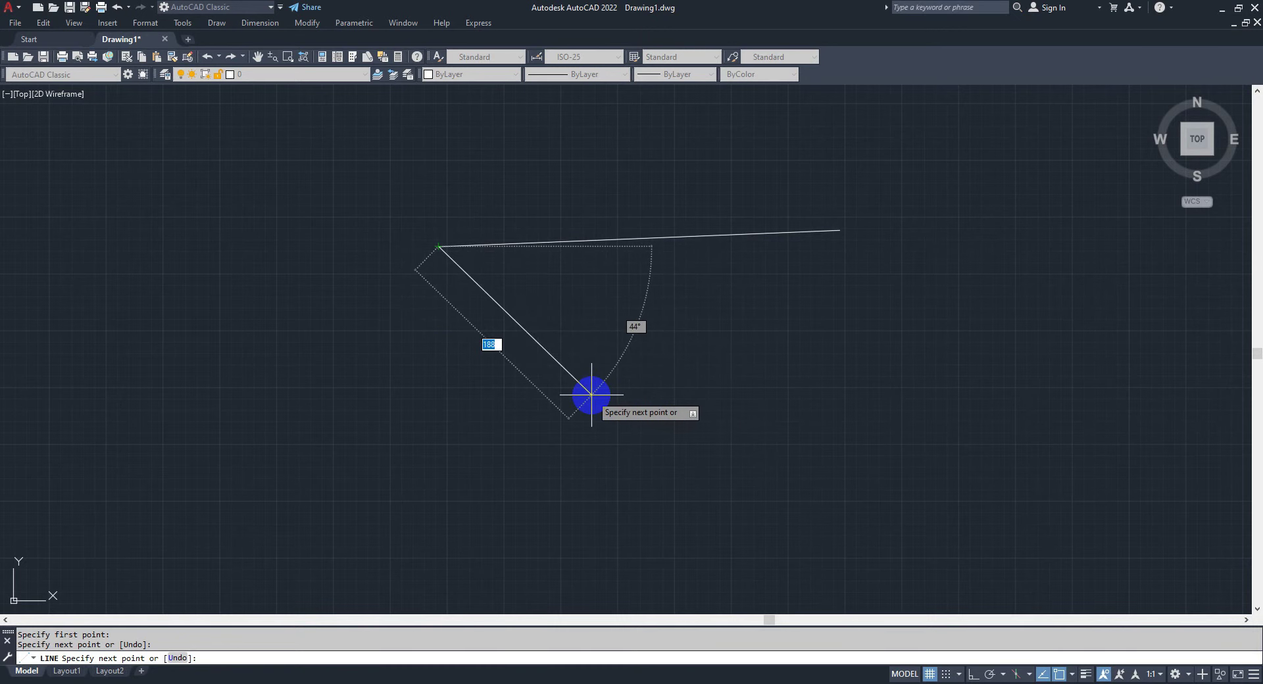
pyautogui.press('Escape')
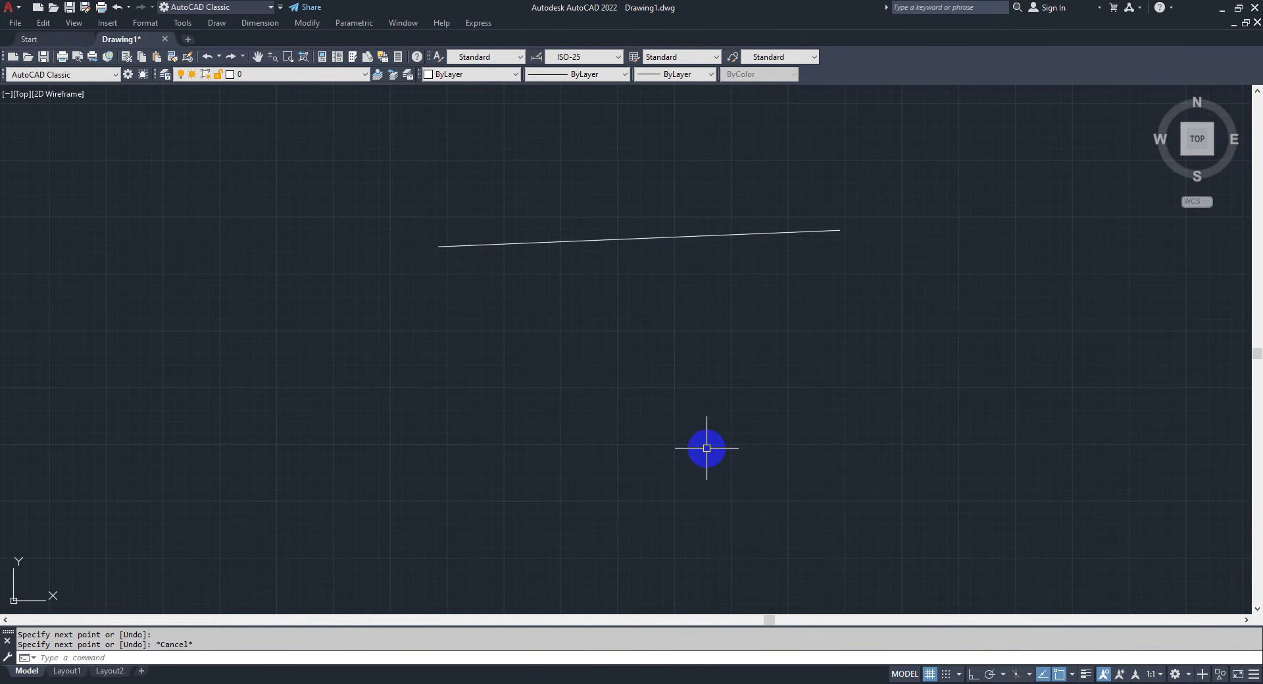
# Pan the view slightly left and down, then start and cancel another LINE command.
pyautogui.moveTo(706, 448); pyautogui.dragTo(684, 461, button='middle')
pyautogui.write('L')
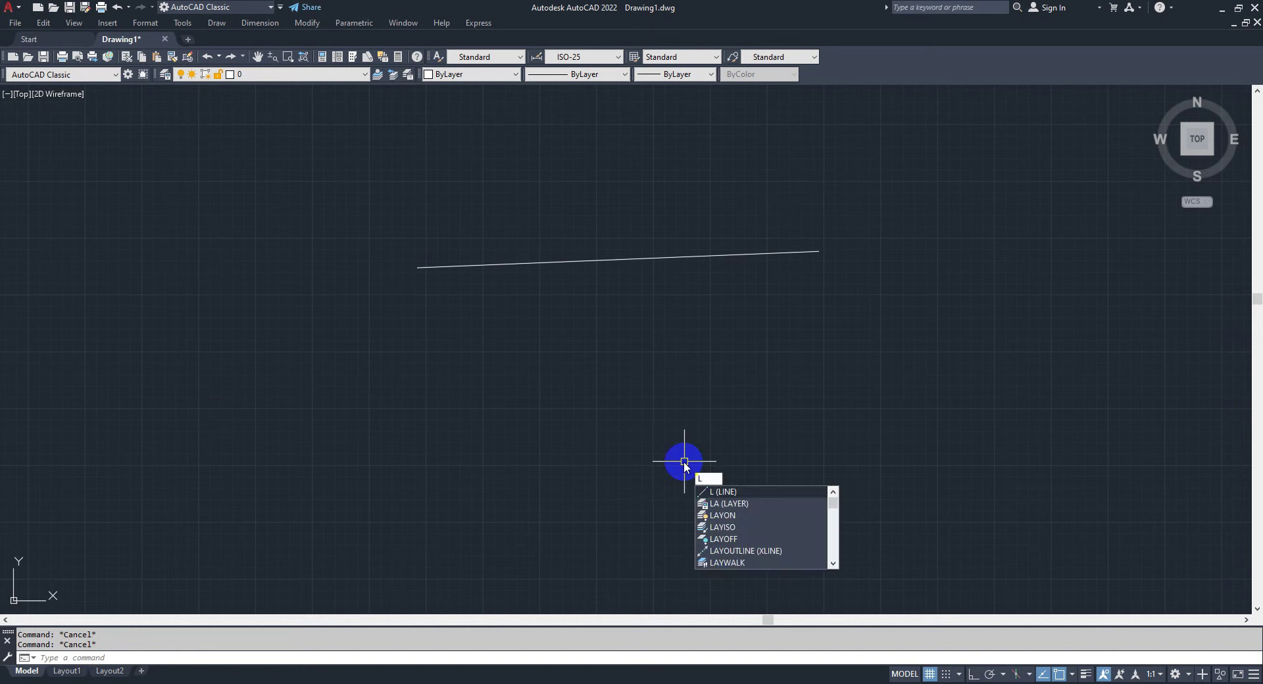
pyautogui.press('Return')
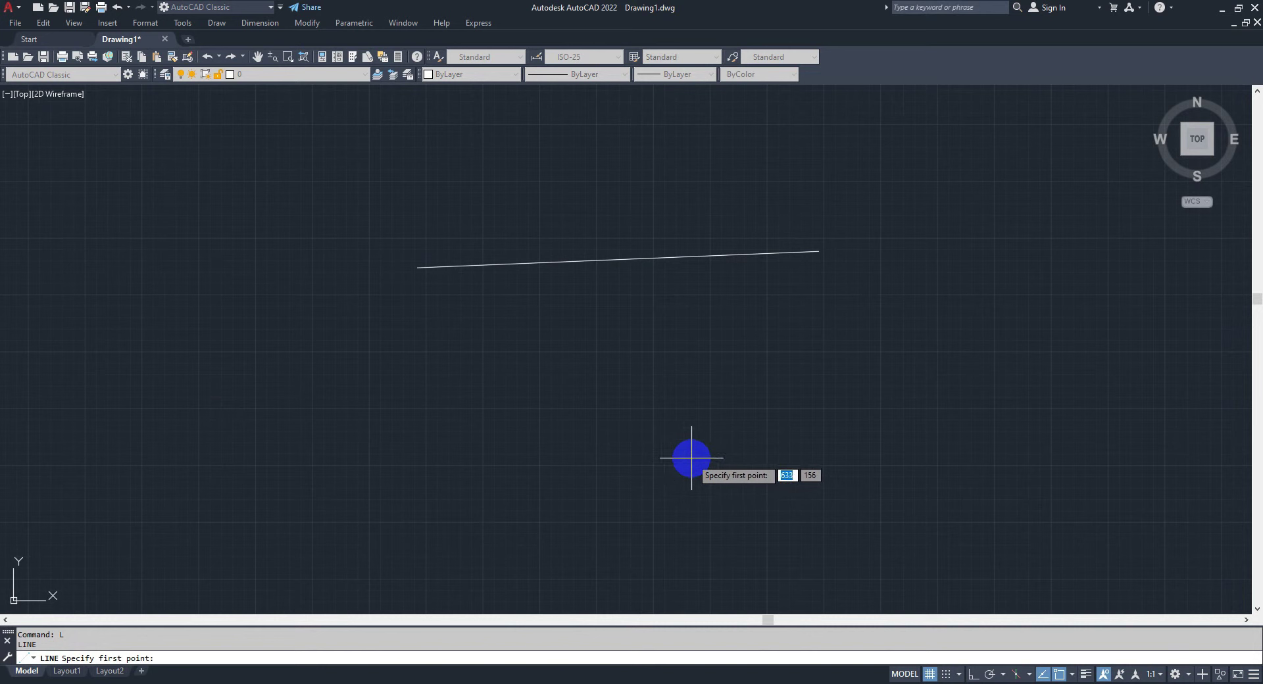
pyautogui.press('Escape')
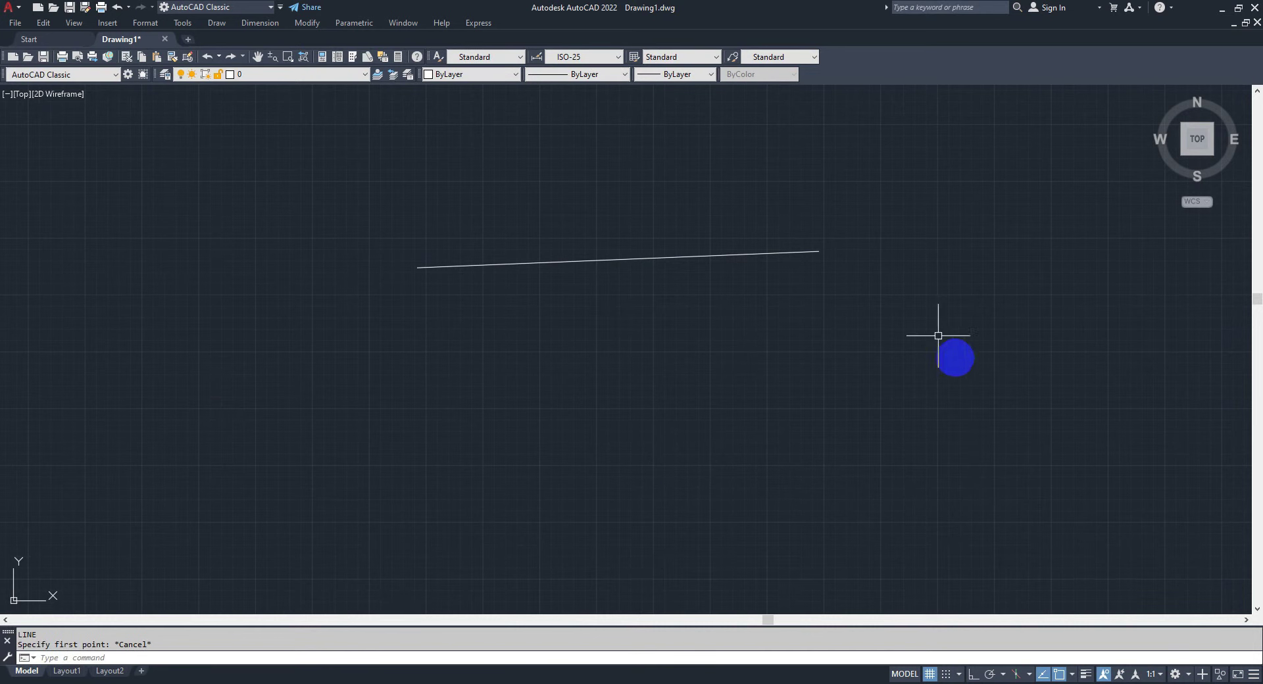
# Window-select the long line and erase it.
pyautogui.click(658, 318)
pyautogui.click(563, 202)
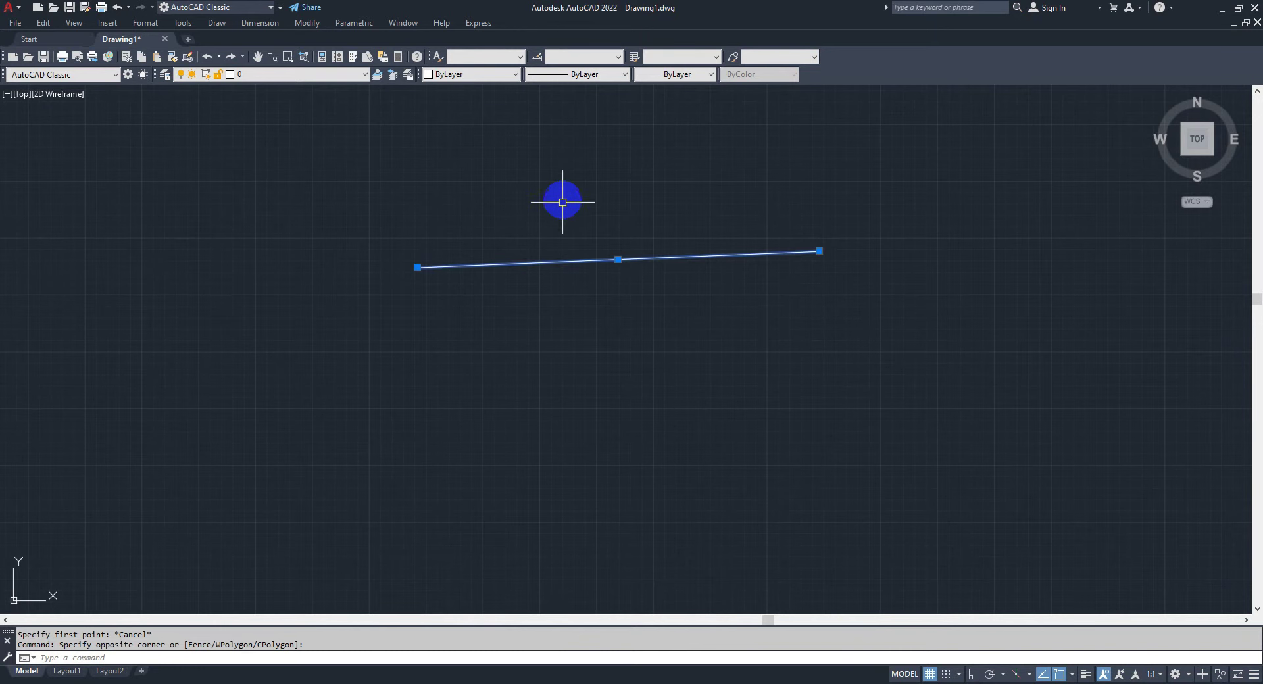
pyautogui.write('e')
pyautogui.press('Return')
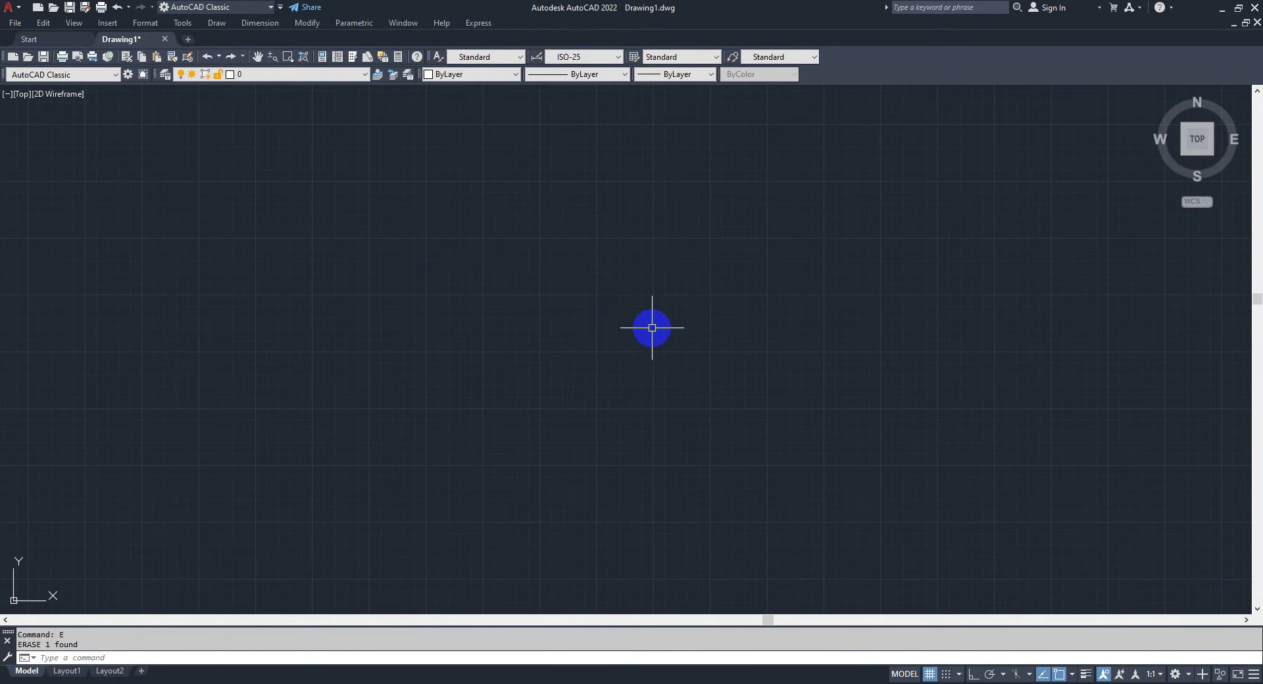
# Start LINE with L and draw a long chain of connected segments across the drawing.
pyautogui.write('l')
pyautogui.press('Return')
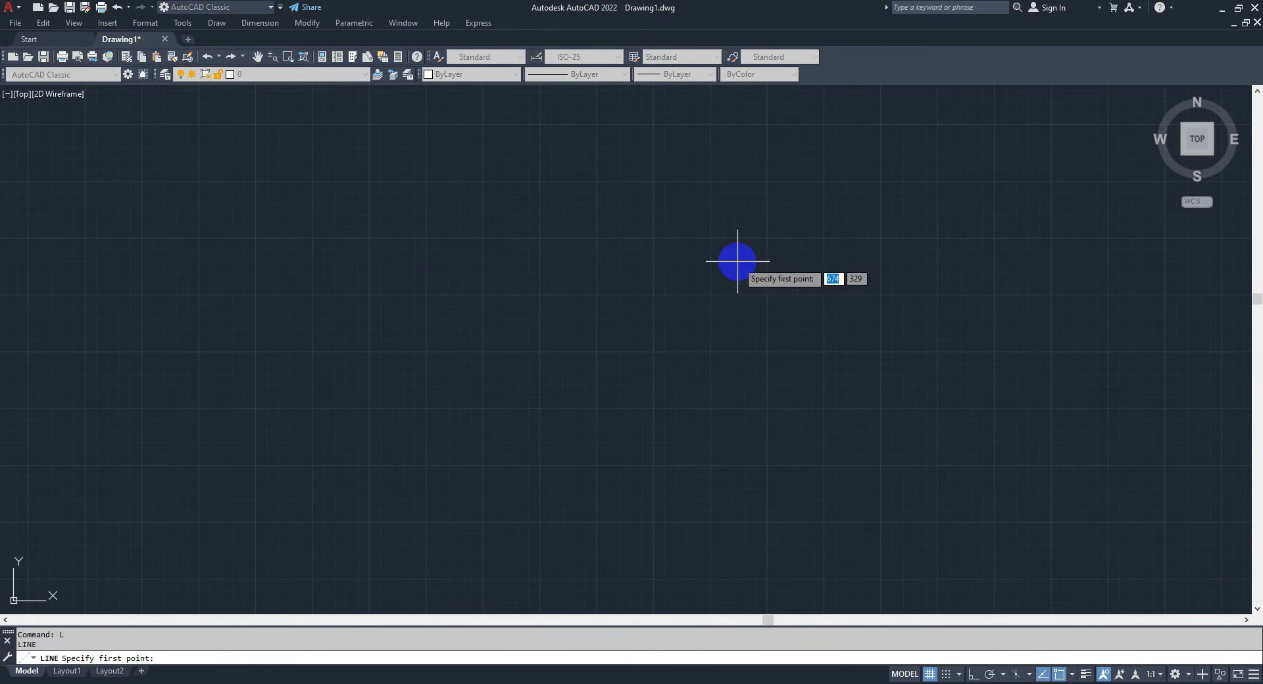
pyautogui.click(738, 260)
pyautogui.click(434, 188)
pyautogui.click(264, 347)
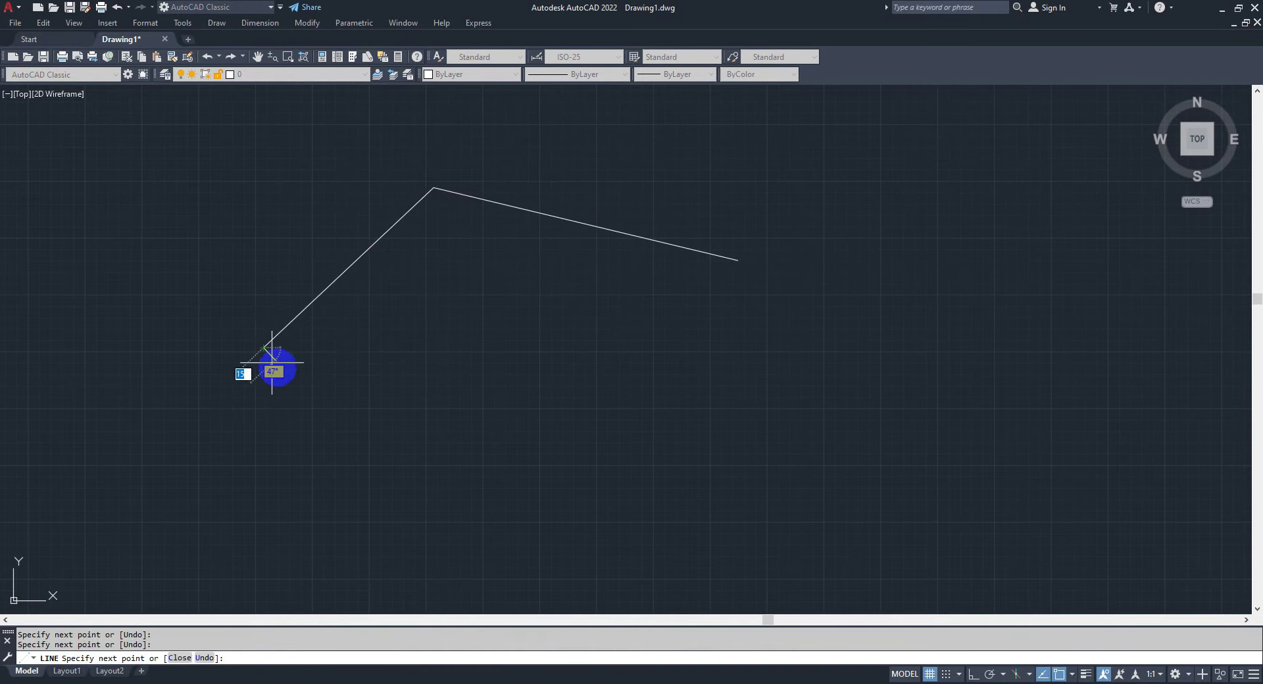
pyautogui.click(456, 310)
pyautogui.click(542, 161)
pyautogui.click(965, 223)
pyautogui.click(935, 431)
pyautogui.click(547, 343)
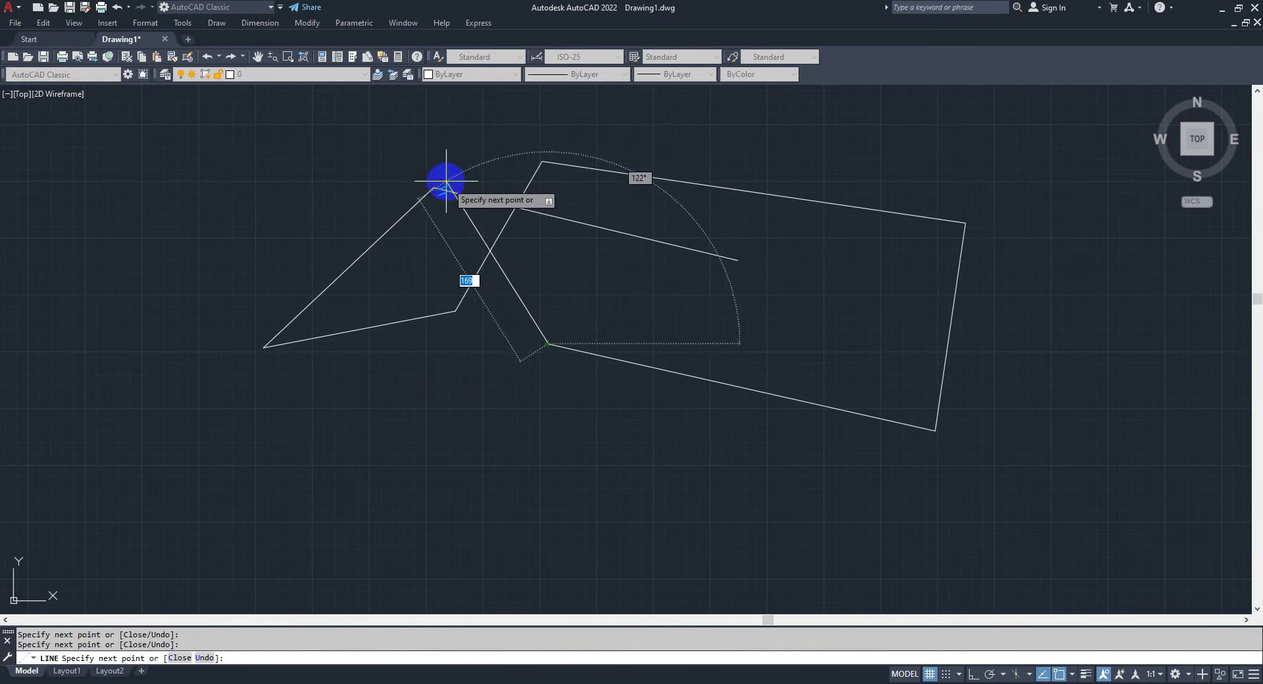
pyautogui.click(424, 137)
pyautogui.click(34, 185)
pyautogui.click(68, 459)
pyautogui.click(447, 588)
pyautogui.click(423, 431)
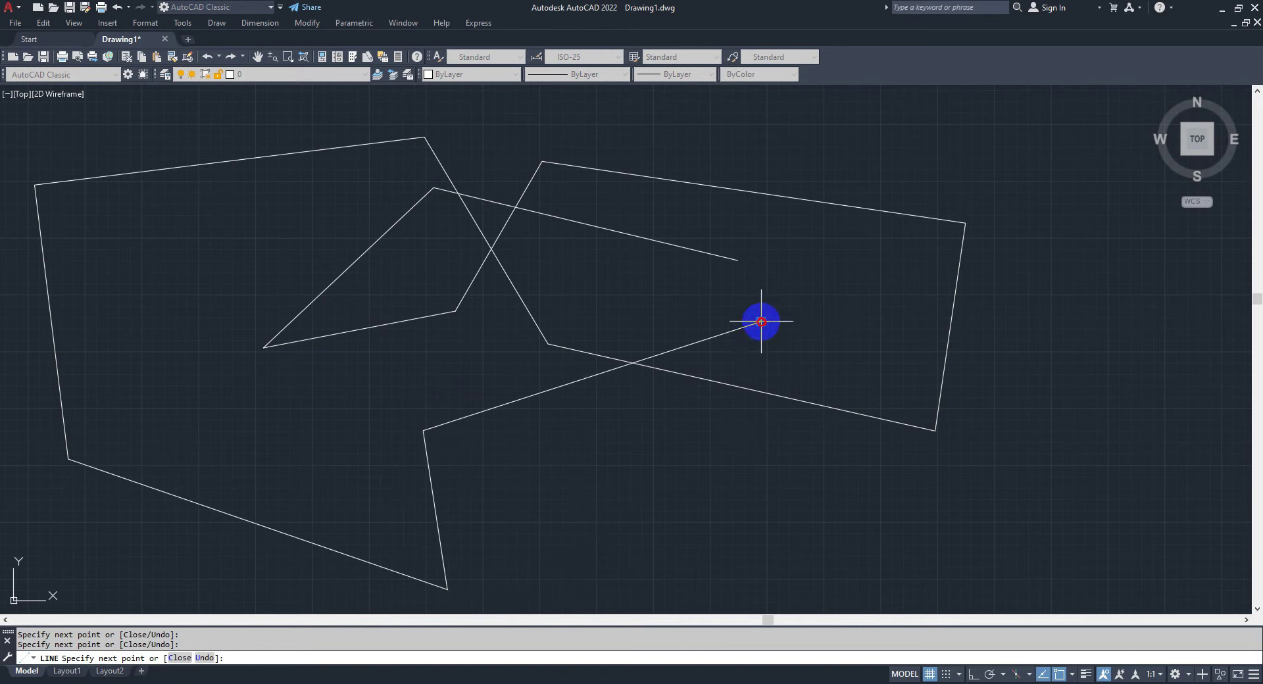
pyautogui.click(760, 322)
pyautogui.click(809, 539)
pyautogui.click(887, 320)
pyautogui.click(1106, 320)
pyautogui.click(1134, 471)
pyautogui.click(537, 528)
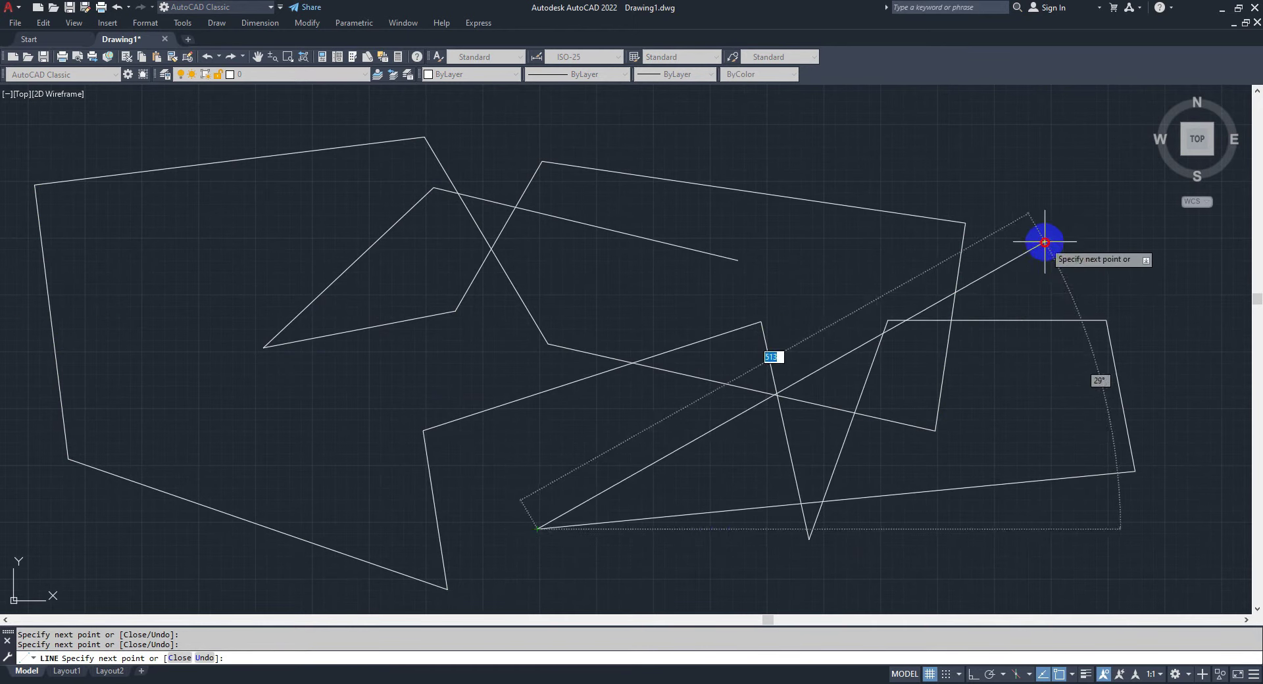
pyautogui.click(1044, 243)
pyautogui.click(1043, 102)
pyautogui.click(1177, 305)
pyautogui.click(1004, 439)
pyautogui.click(955, 551)
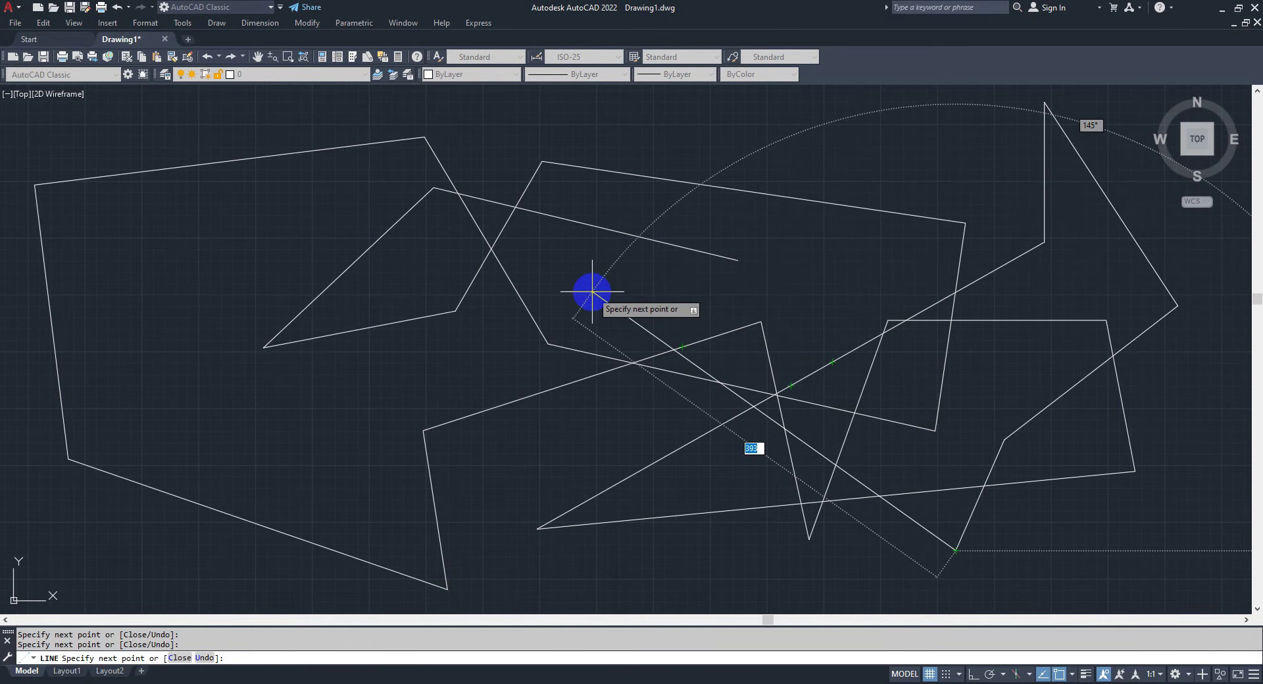
# Add more zigzag segments reaching the right, bottom and left edges of the view.
pyautogui.scroll(-2, 592, 291)
pyautogui.scroll(-1, 592, 291)
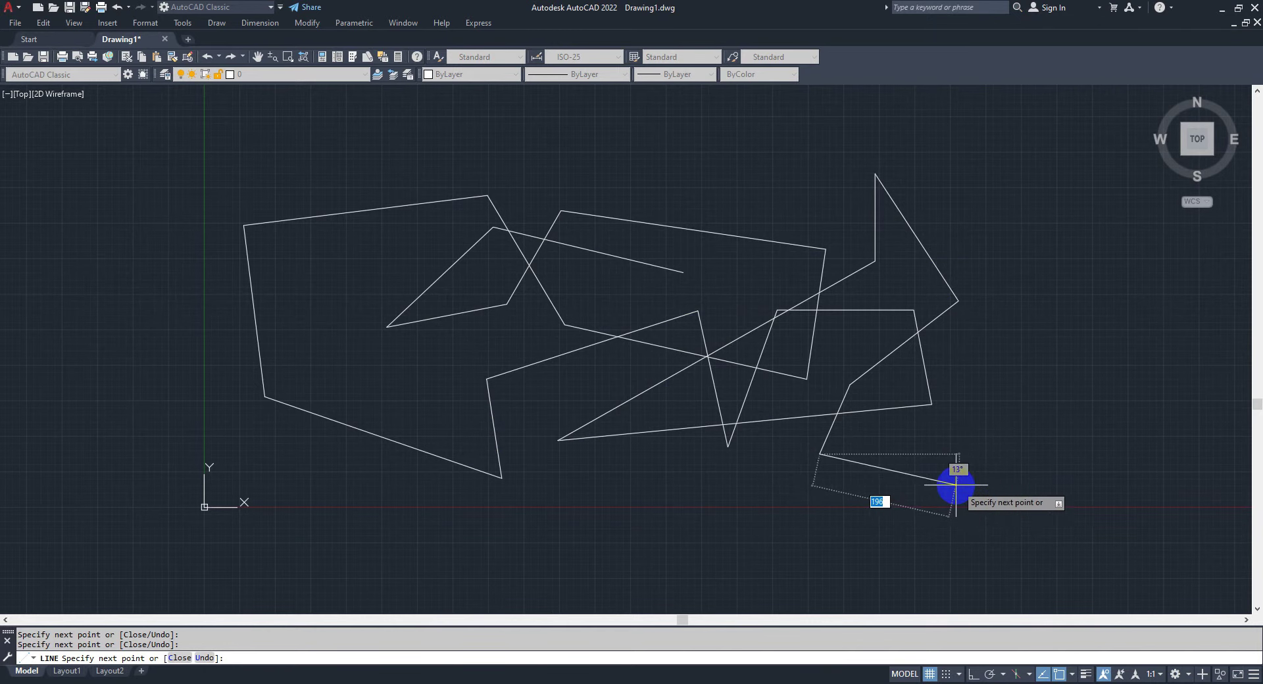
pyautogui.scroll(2, 953, 490)
pyautogui.scroll(2, 951, 494)
pyautogui.scroll(2, 947, 496)
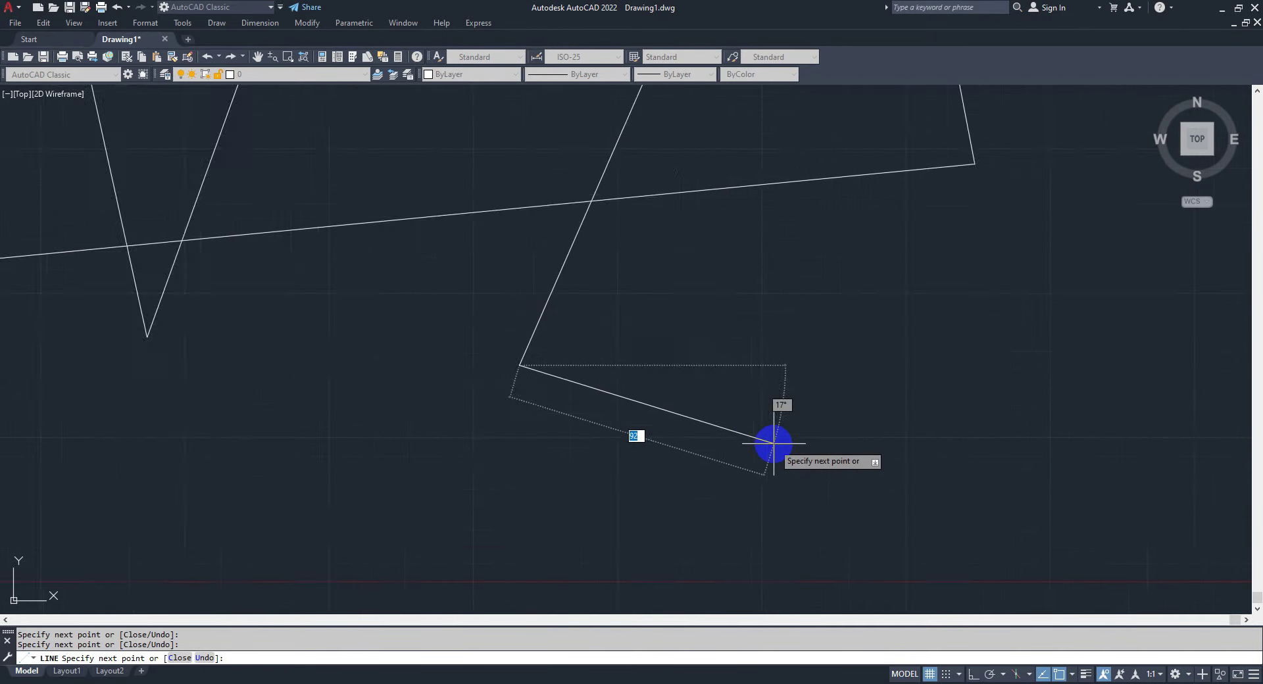
pyautogui.scroll(-2, 774, 443)
pyautogui.scroll(-2, 771, 442)
pyautogui.scroll(-2, 774, 445)
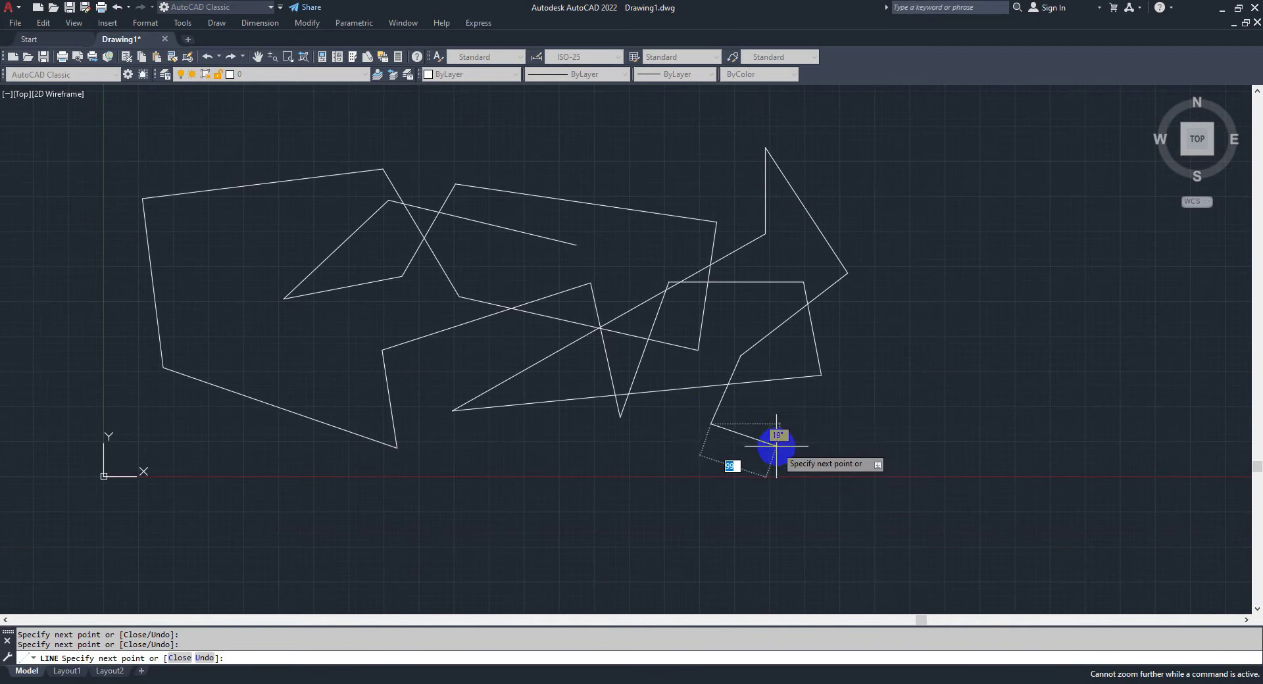
pyautogui.scroll(2, 676, 324)
pyautogui.scroll(2, 676, 324)
pyautogui.scroll(-2, 676, 325)
pyautogui.scroll(-2, 674, 329)
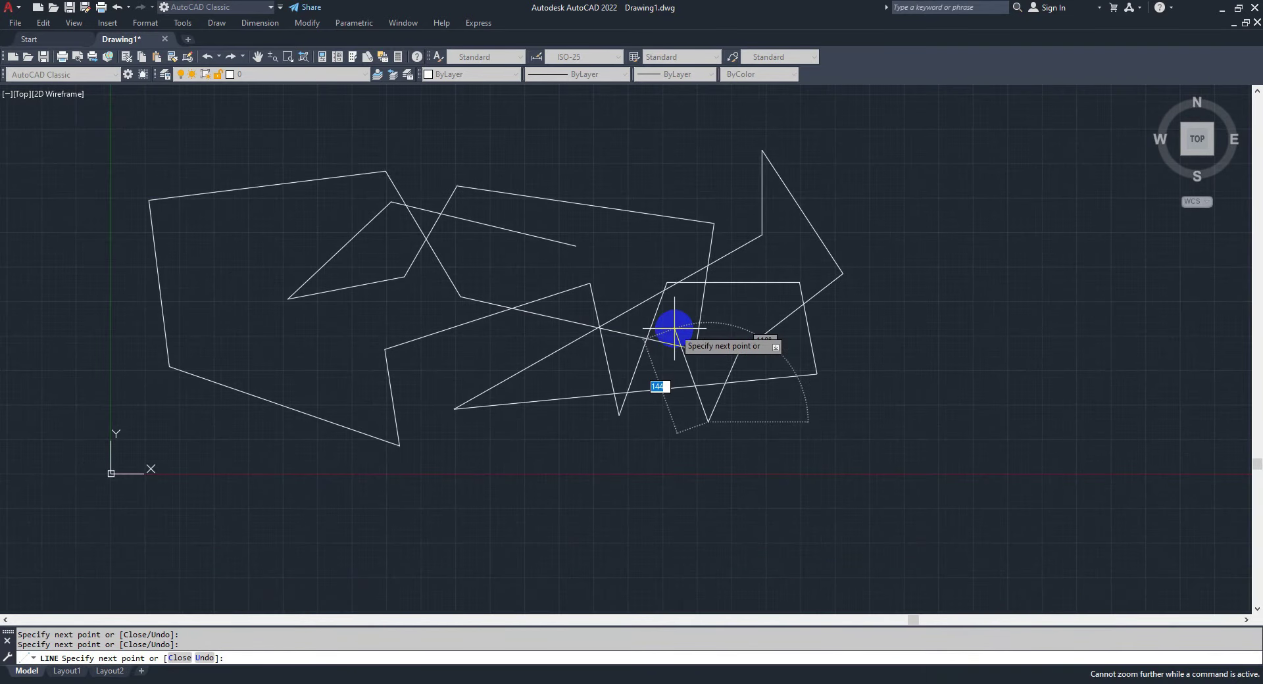
pyautogui.scroll(2, 674, 329)
pyautogui.scroll(-2, 409, 262)
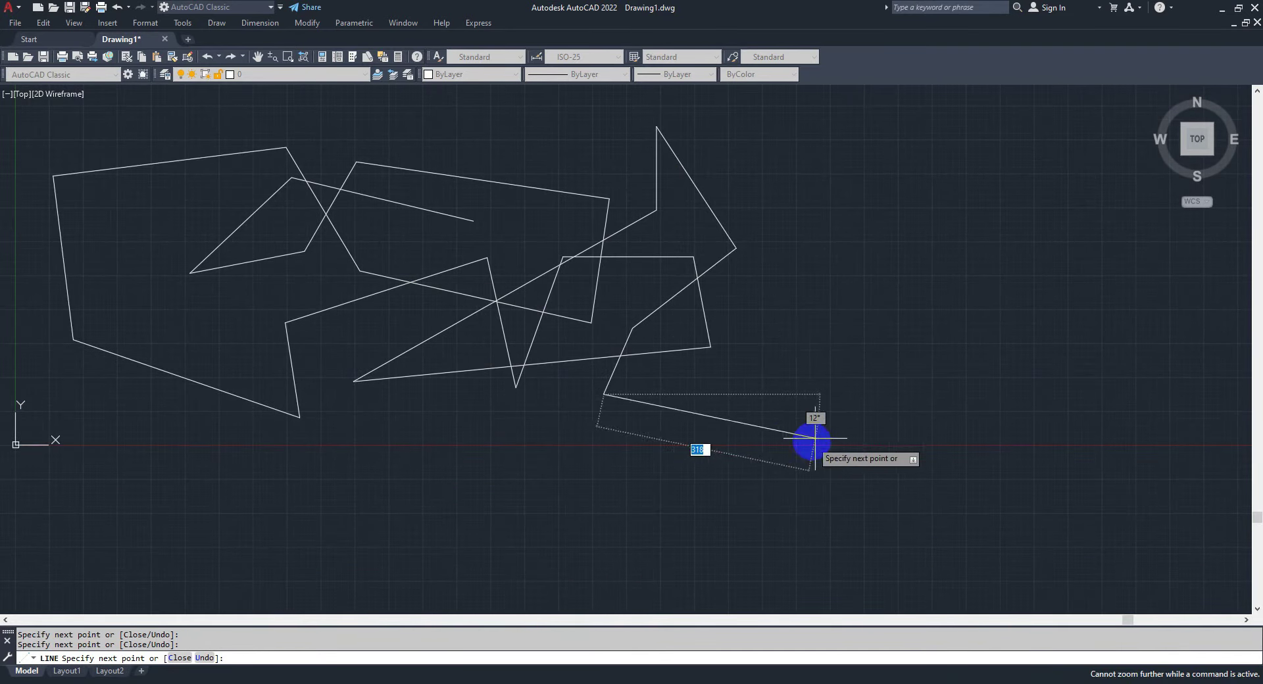
pyautogui.scroll(-2, 671, 445)
pyautogui.scroll(2, 539, 400)
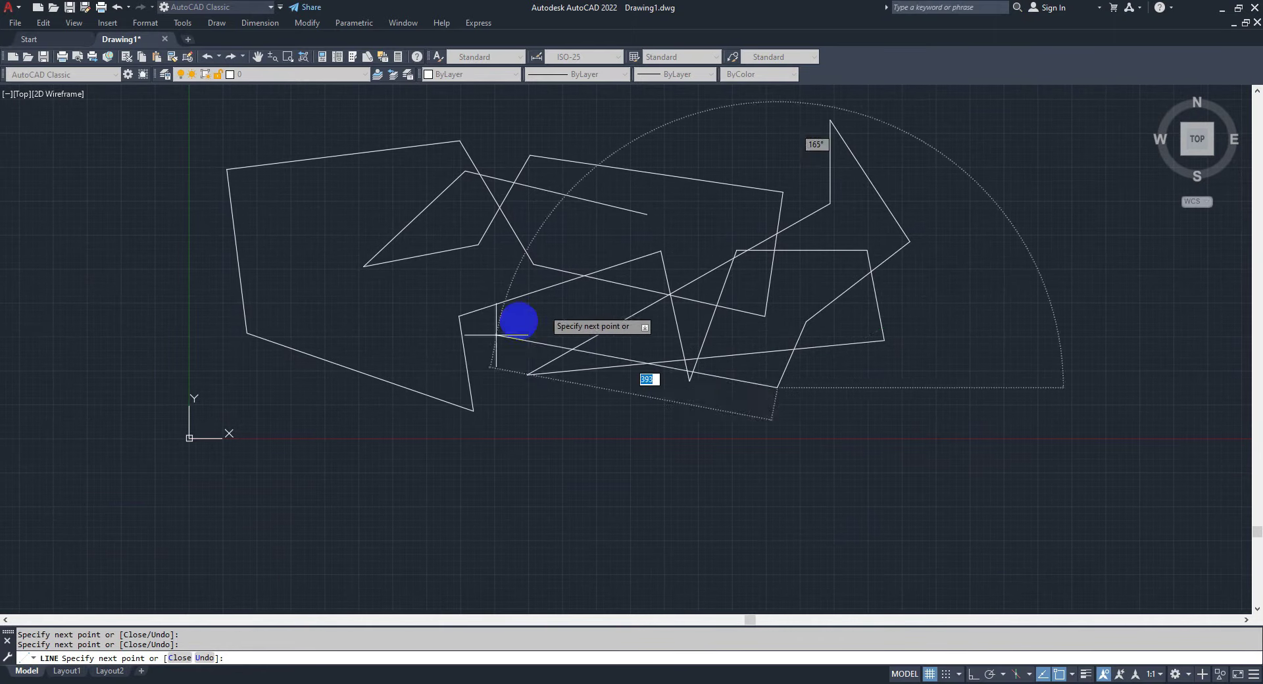
pyautogui.moveTo(750, 416); pyautogui.dragTo(618, 416, button='middle')
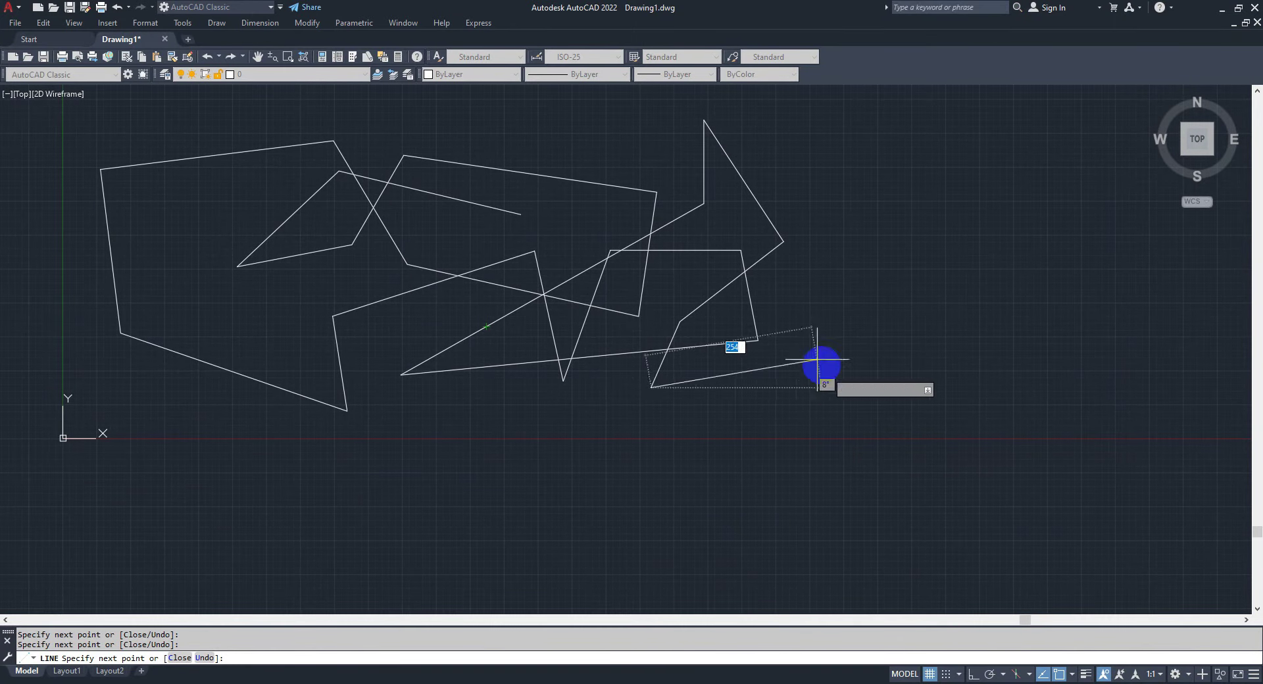
pyautogui.click(830, 339)
pyautogui.click(987, 165)
pyautogui.click(1166, 334)
pyautogui.click(1083, 516)
pyautogui.click(522, 484)
pyautogui.click(242, 494)
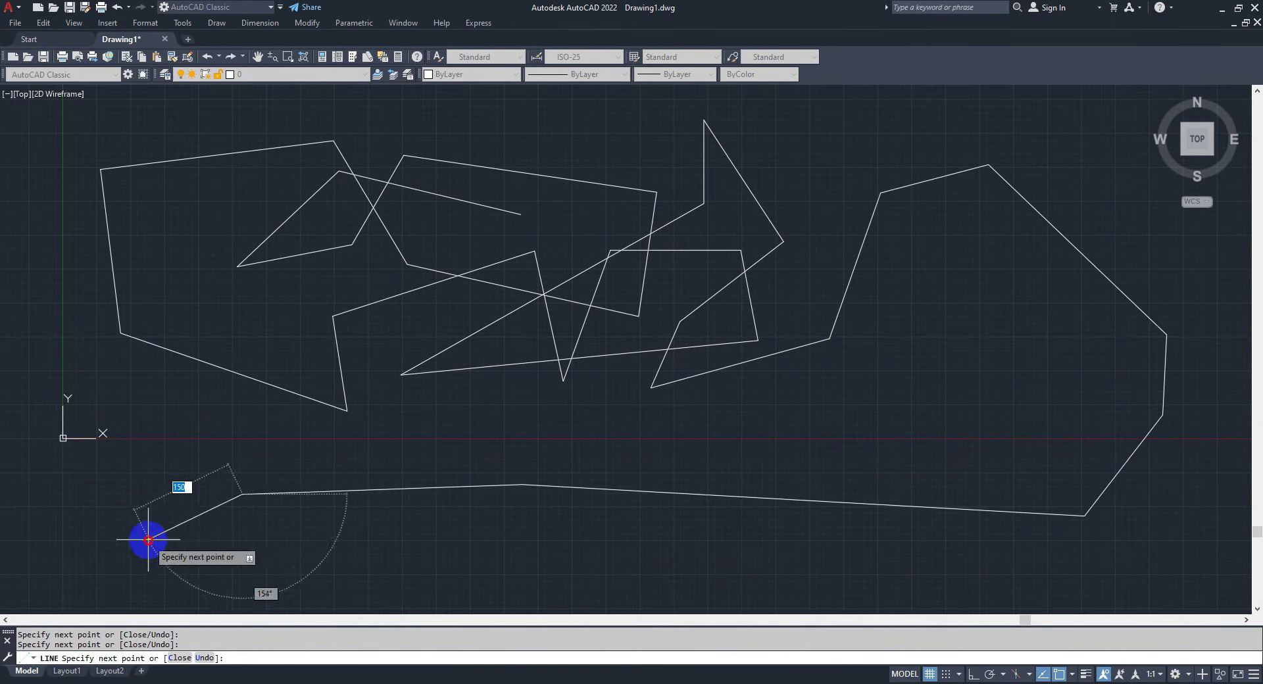
pyautogui.click(148, 540)
pyautogui.click(71, 524)
pyautogui.click(532, 568)
pyautogui.click(956, 397)
pyautogui.click(957, 284)
pyautogui.click(839, 123)
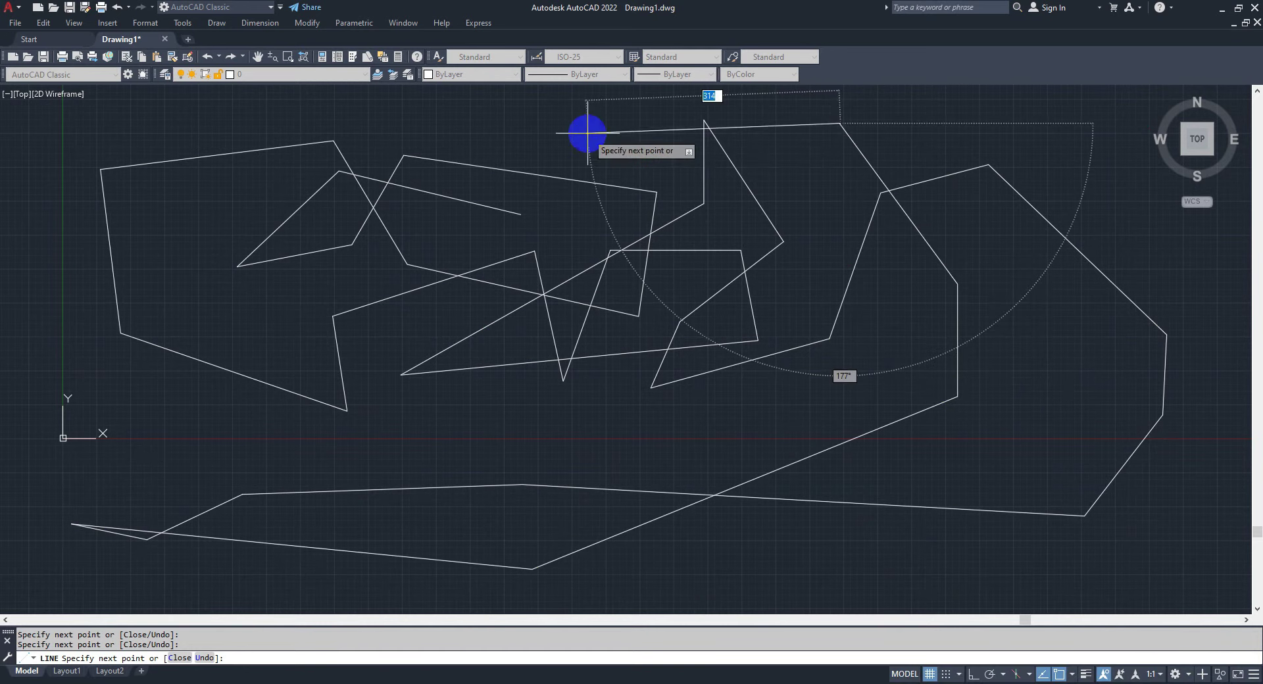
pyautogui.click(66, 112)
pyautogui.click(44, 538)
pyautogui.click(632, 429)
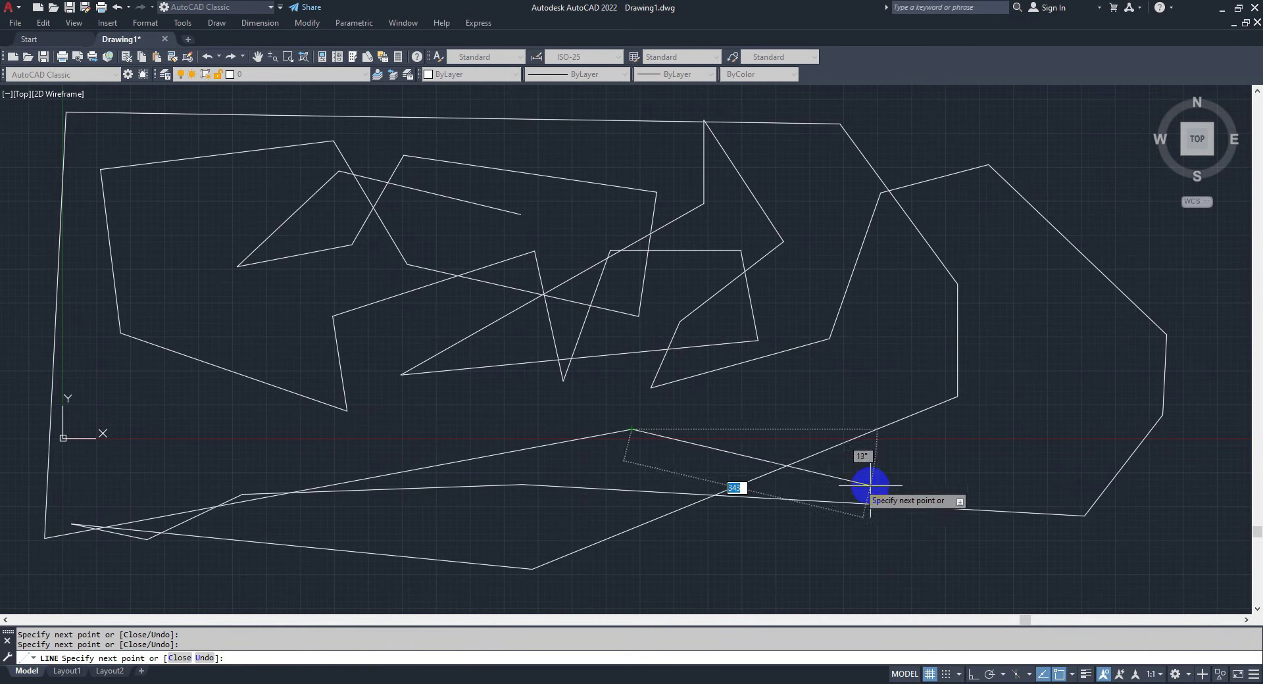
pyautogui.click(910, 557)
pyautogui.click(1053, 377)
pyautogui.click(947, 321)
pyautogui.click(870, 398)
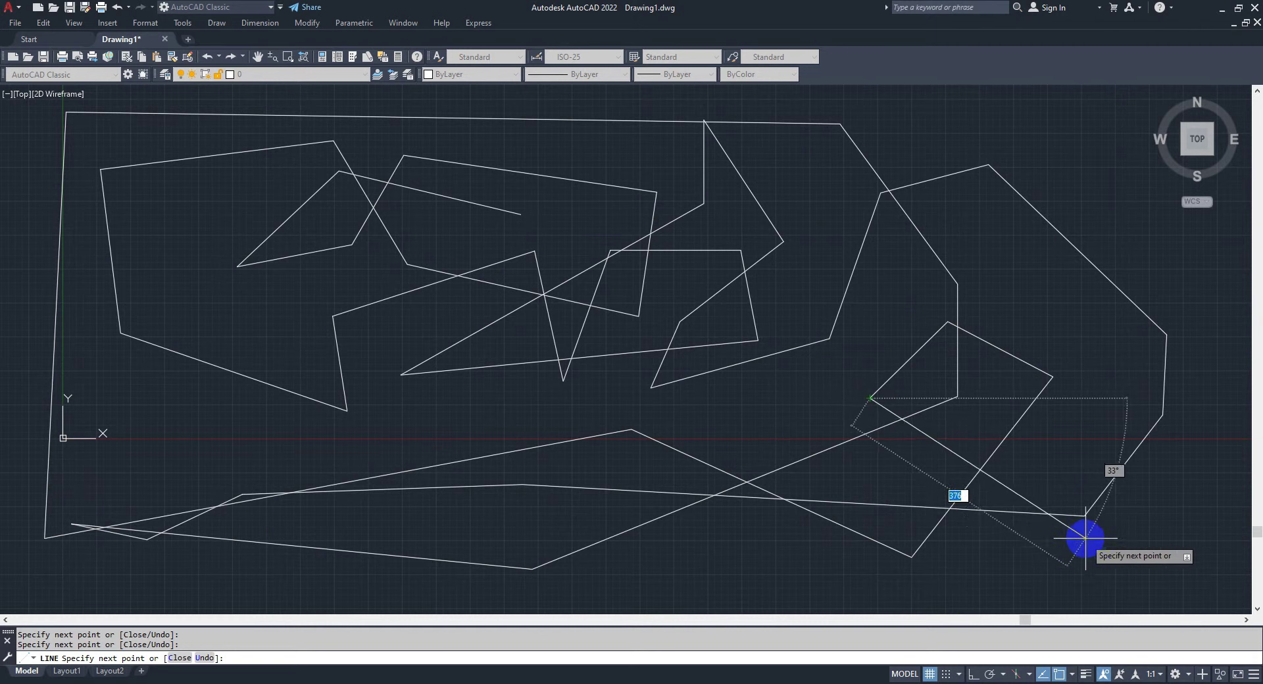
pyautogui.click(1114, 557)
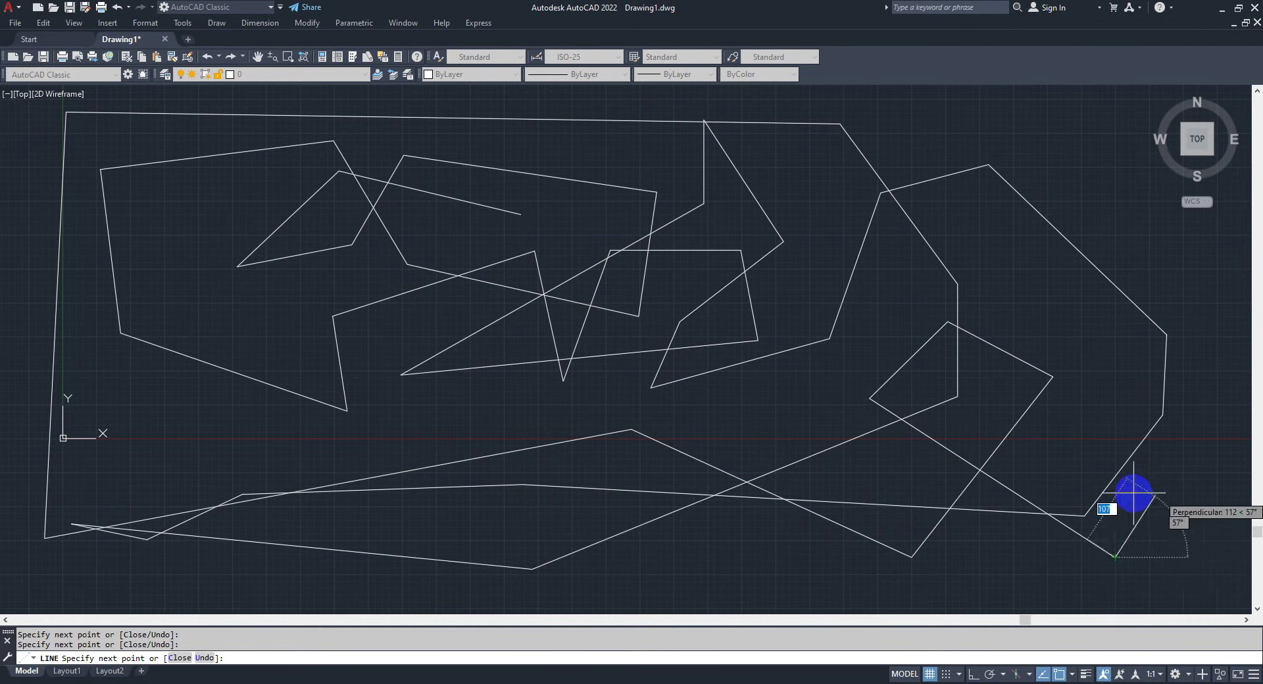
pyautogui.click(1162, 505)
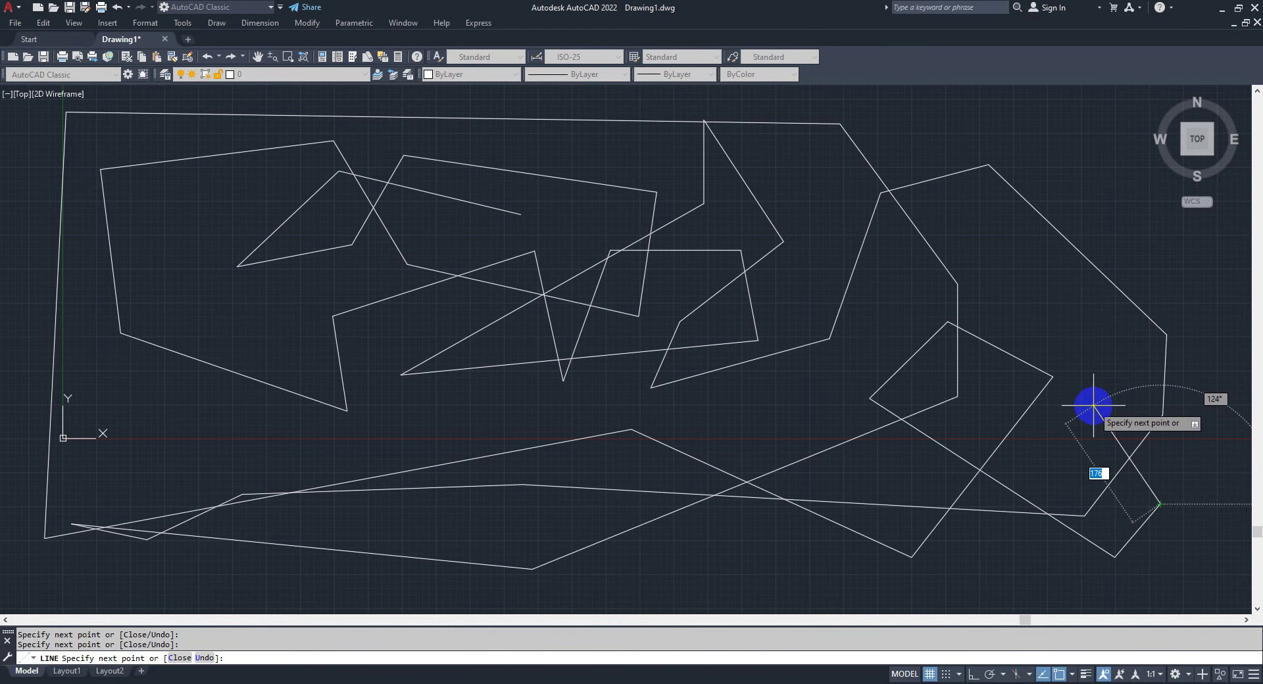
# Pan to reveal empty space and extend the zigzag chain into it.
pyautogui.moveTo(1091, 406); pyautogui.dragTo(1045, 408, button='middle')
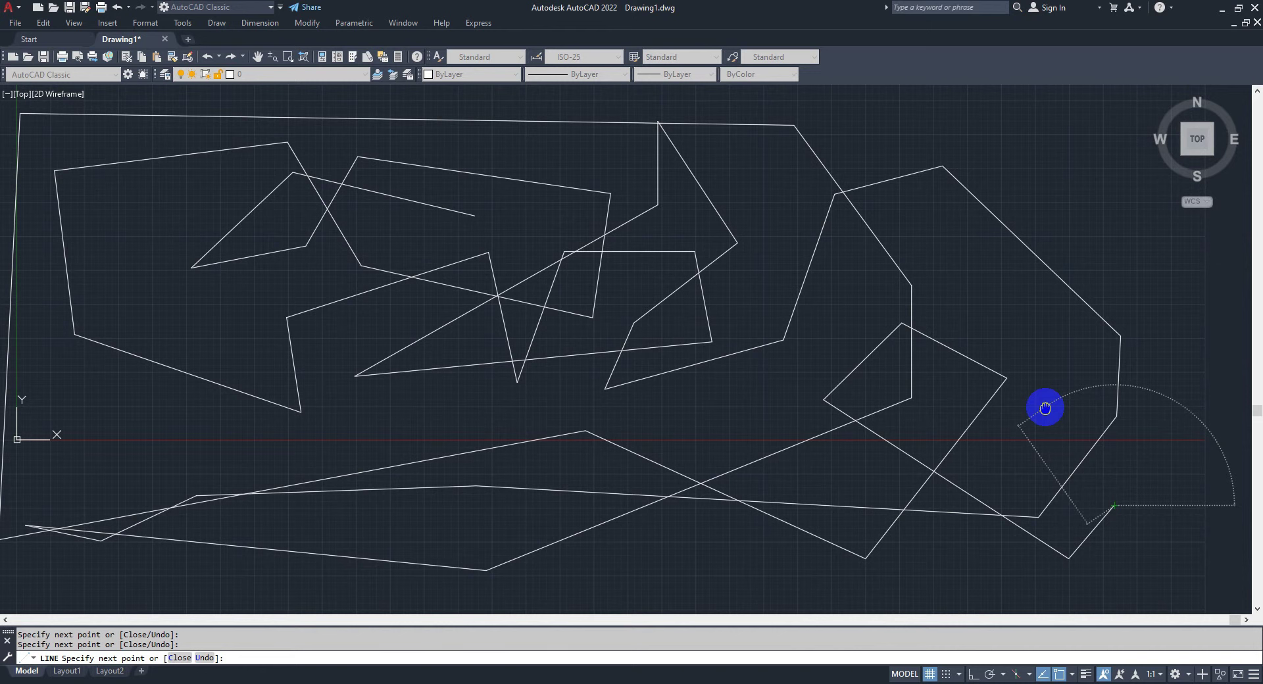
pyautogui.moveTo(1045, 408); pyautogui.dragTo(1029, 400, button='middle')
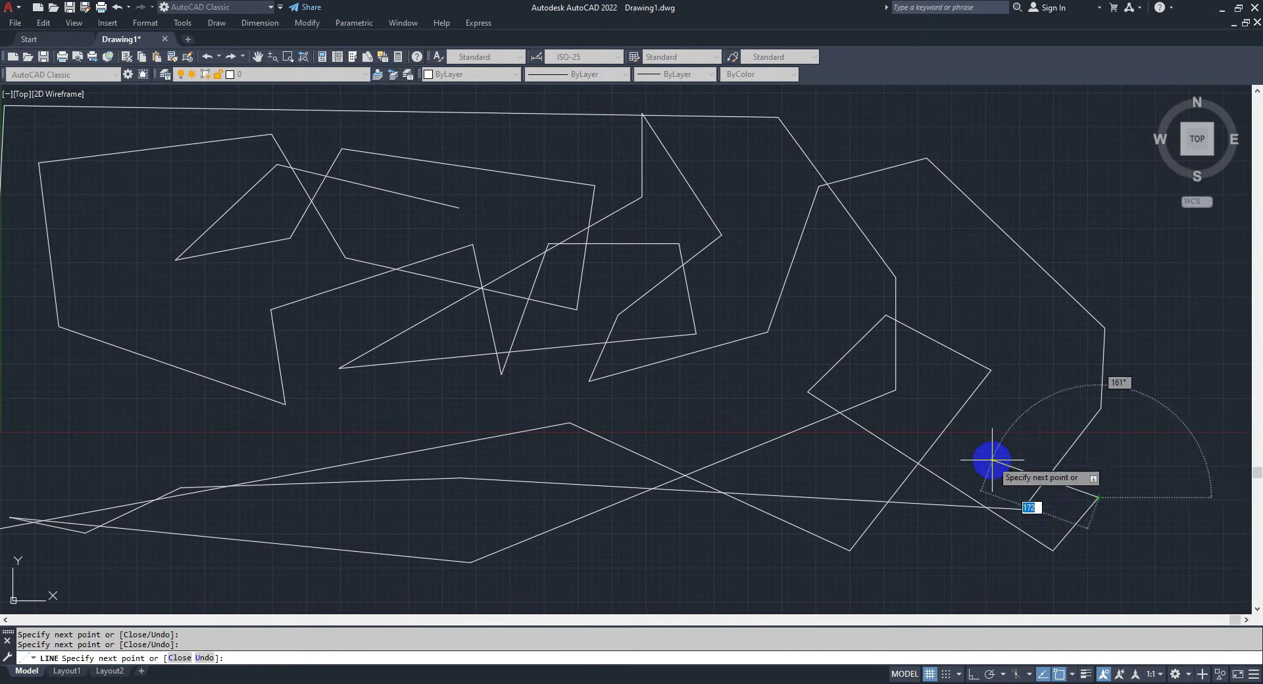
pyautogui.moveTo(992, 464)
pyautogui.mouseDown(button='middle')
pyautogui.moveTo(1020, 349)
pyautogui.moveTo(851, 507)
pyautogui.moveTo(724, 299)
pyautogui.moveTo(938, 412)
pyautogui.mouseUp(button='middle')
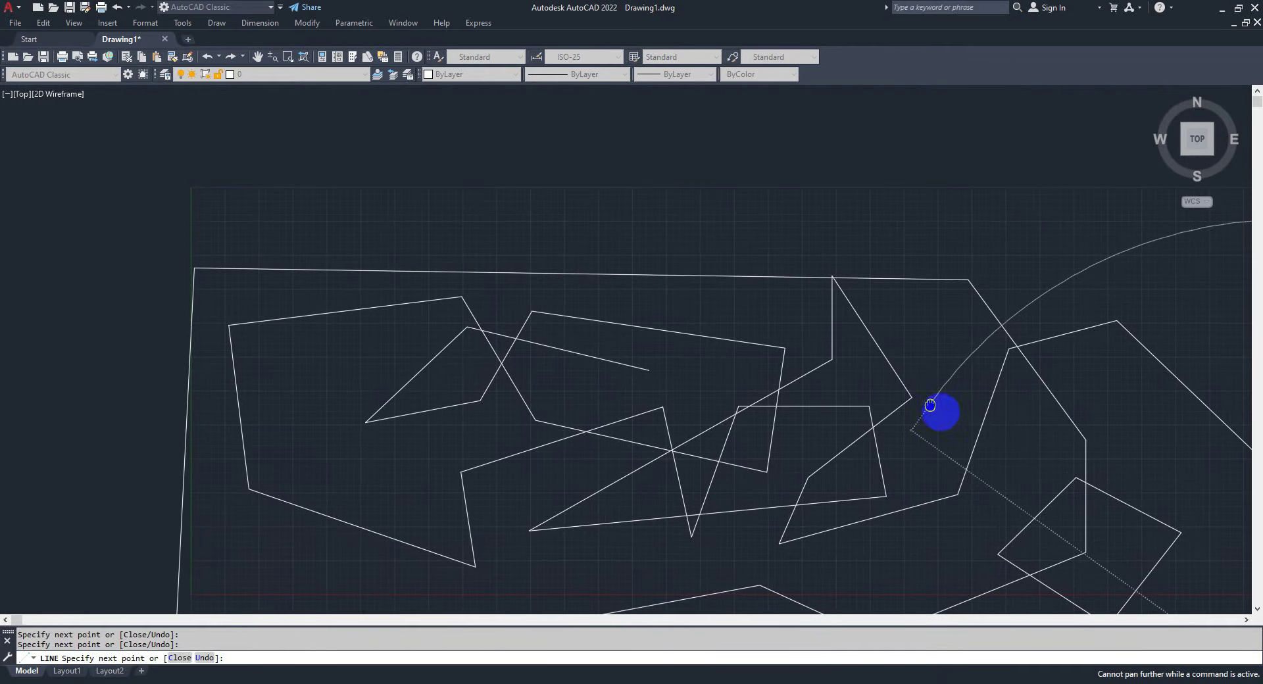
pyautogui.moveTo(668, 415)
pyautogui.mouseDown(button='middle')
pyautogui.moveTo(831, 355)
pyautogui.moveTo(999, 248)
pyautogui.moveTo(1211, 271)
pyautogui.mouseUp(button='middle')
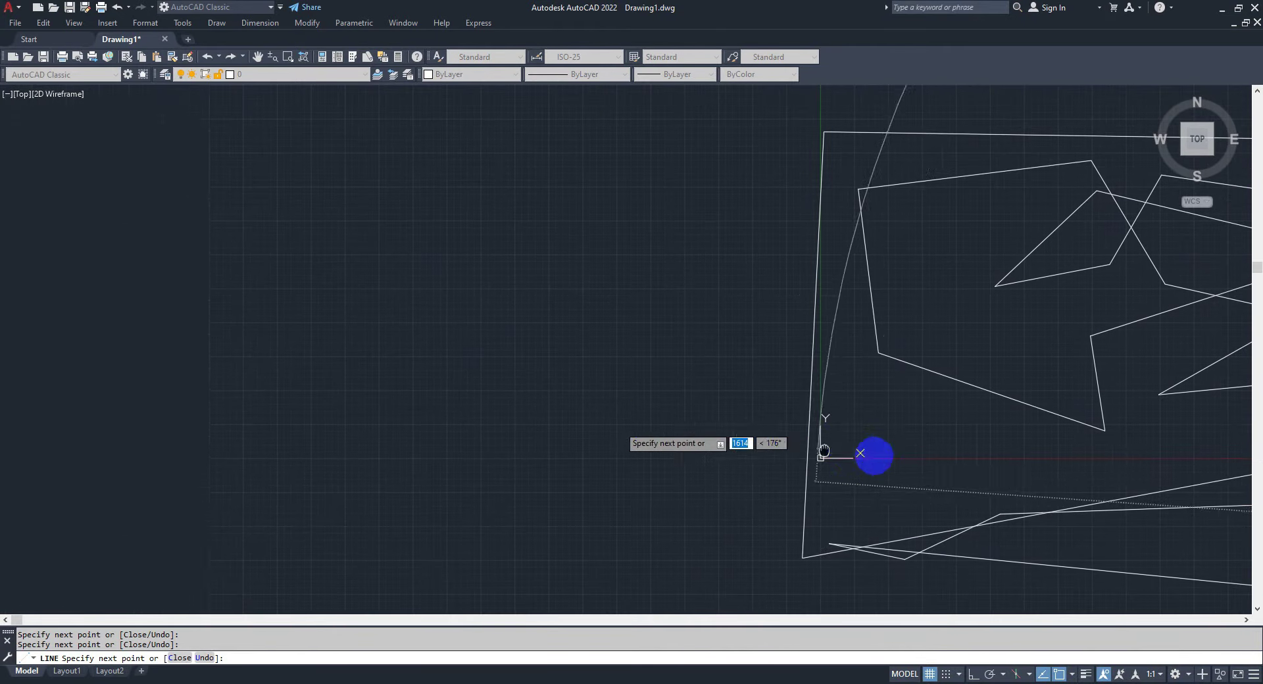
pyautogui.click(701, 156)
pyautogui.click(701, 416)
pyautogui.click(784, 519)
pyautogui.click(561, 302)
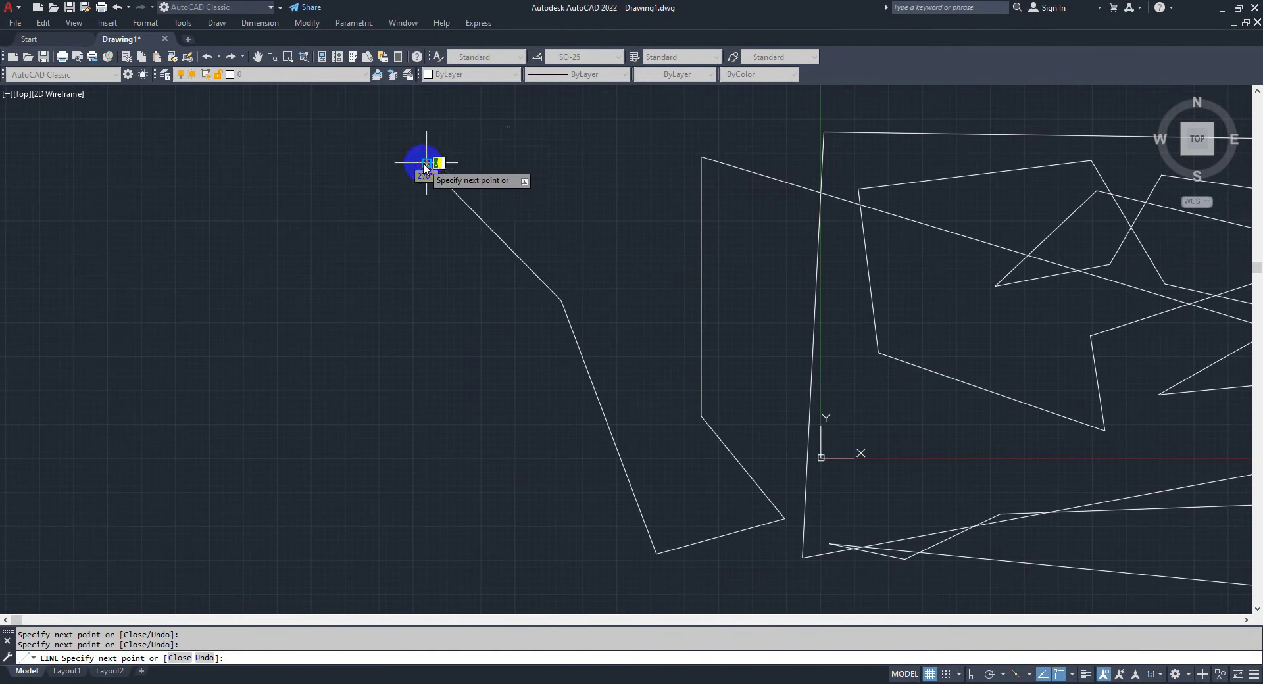
pyautogui.click(426, 163)
pyautogui.click(360, 369)
pyautogui.click(375, 473)
pyautogui.click(520, 476)
pyautogui.click(594, 210)
pyautogui.click(675, 386)
pyautogui.moveTo(675, 385); pyautogui.dragTo(436, 141, button='middle')
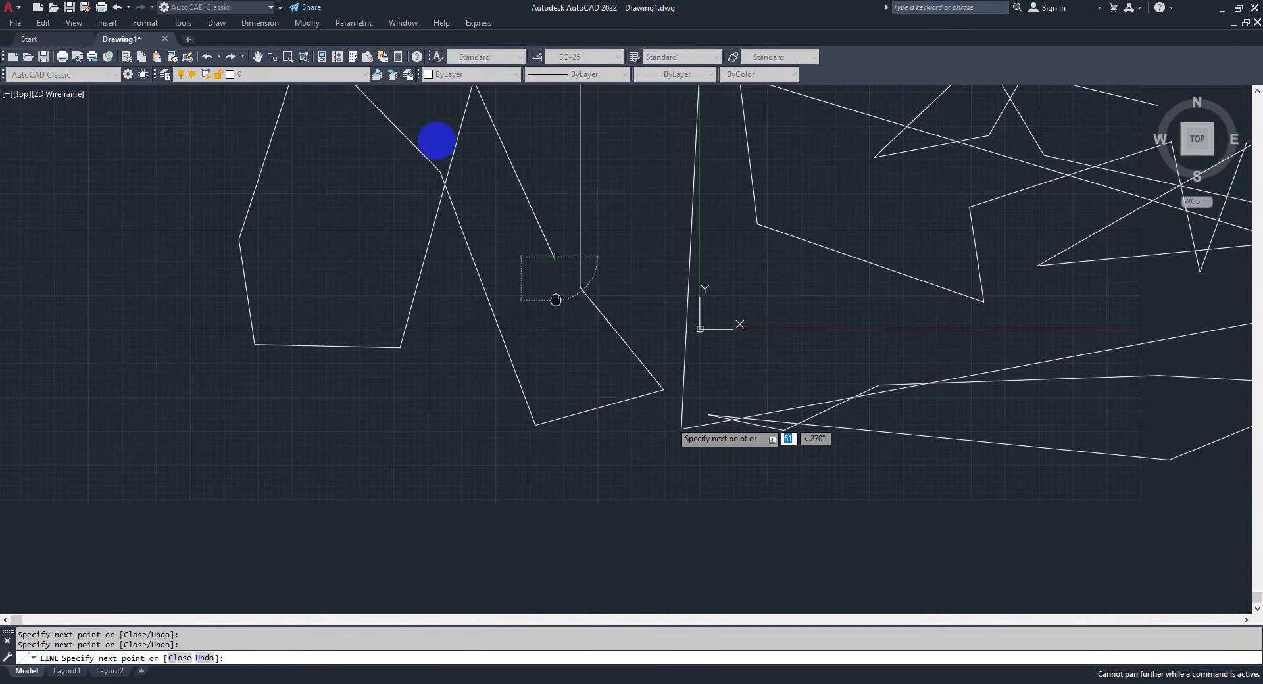
pyautogui.click(516, 481)
pyautogui.click(662, 468)
pyautogui.click(774, 490)
# End the chain, add a short line near the bottom, and cancel LINE.
pyautogui.press('Return')
pyautogui.press('Return')
pyautogui.press('Return')
pyautogui.click(602, 564)
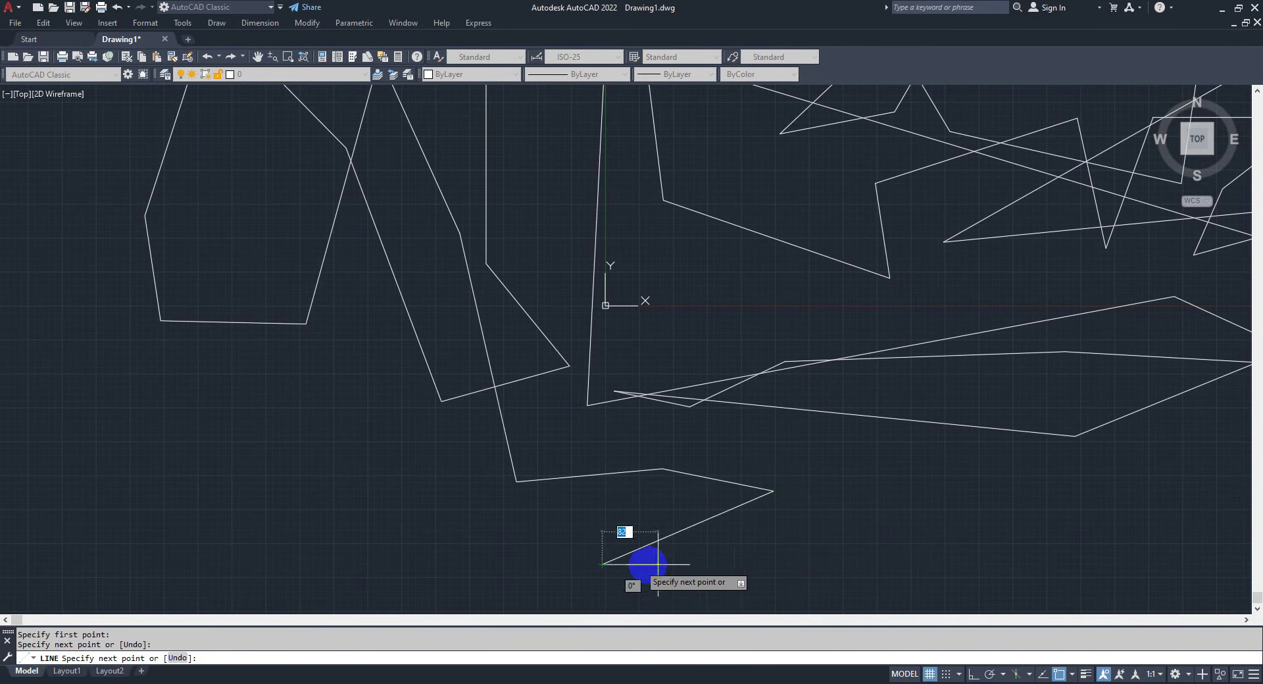
pyautogui.click(847, 518)
pyautogui.press('Escape')
# Zoom out, window-select all 63 lines and erase them with E.
pyautogui.scroll(-3, 849, 461)
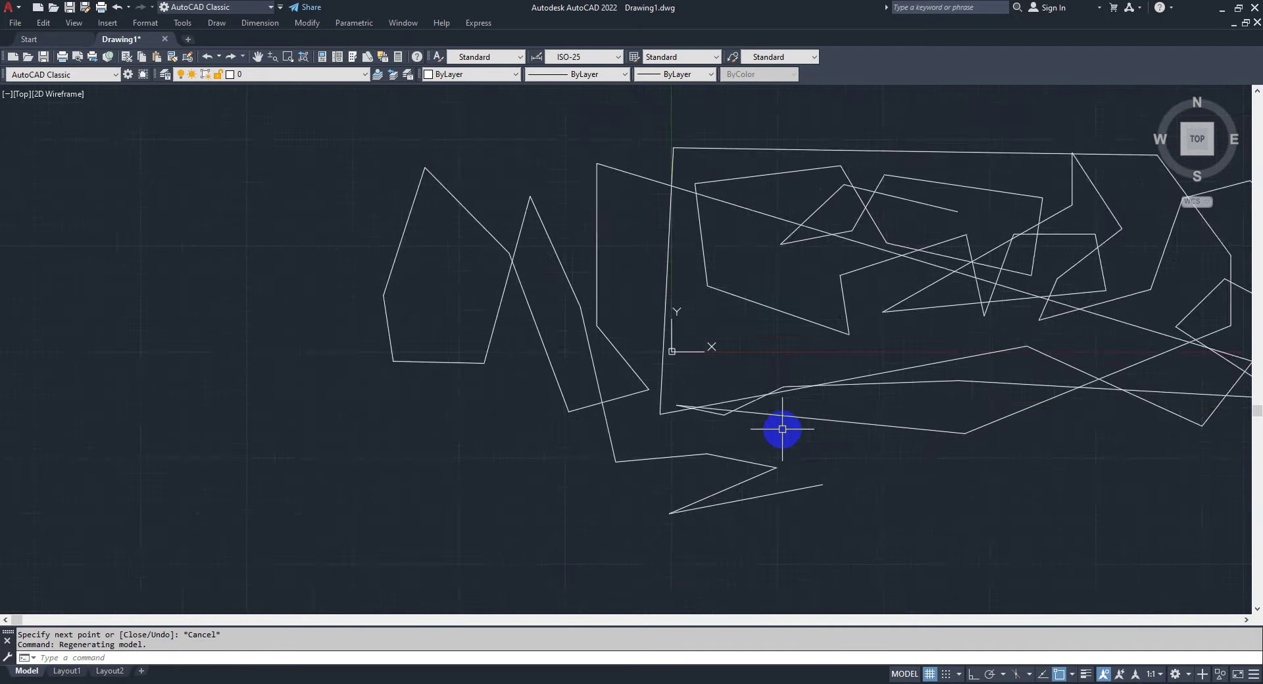
pyautogui.scroll(-2, 763, 428)
pyautogui.scroll(-3, 644, 460)
pyautogui.scroll(-2, 553, 434)
pyautogui.scroll(6, 566, 391)
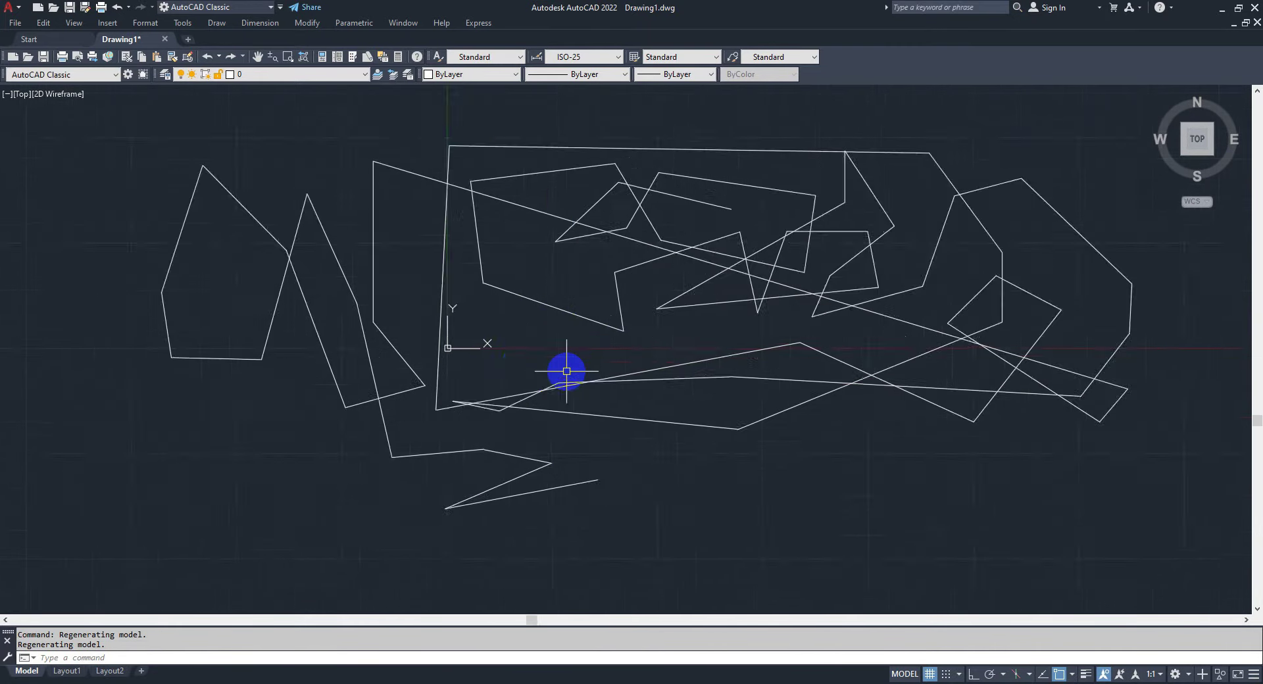
pyautogui.scroll(-5, 563, 370)
pyautogui.scroll(-4, 578, 375)
pyautogui.scroll(4, 582, 377)
pyautogui.scroll(6, 572, 377)
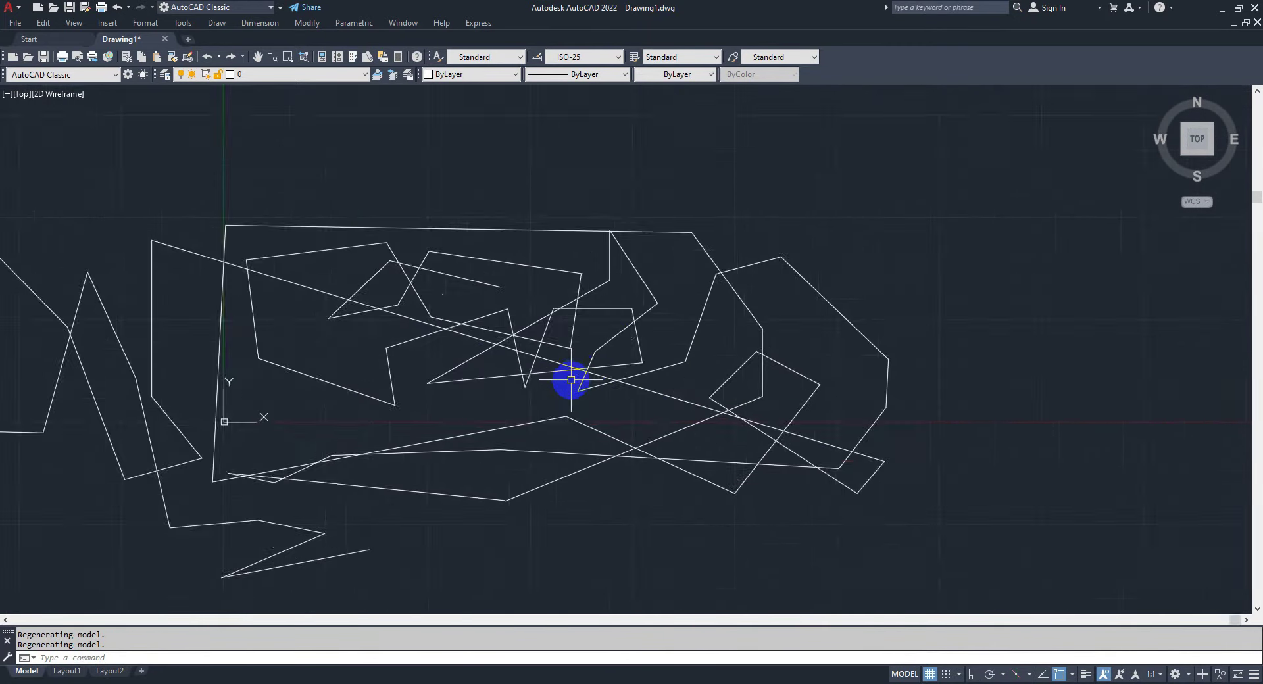
pyautogui.scroll(-8, 572, 395)
pyautogui.moveTo(573, 395)
pyautogui.mouseDown(button='middle')
pyautogui.moveTo(939, 394)
pyautogui.moveTo(524, 548)
pyautogui.moveTo(407, 361)
pyautogui.mouseUp(button='middle')
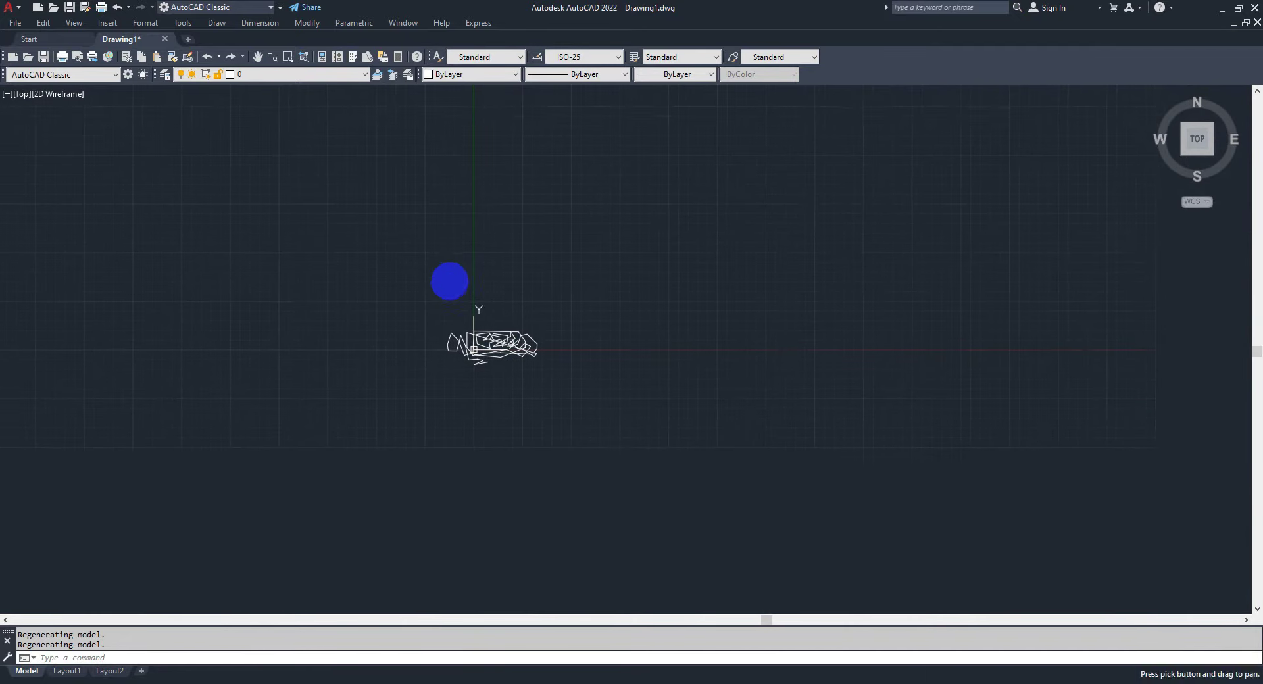
pyautogui.moveTo(451, 282); pyautogui.dragTo(521, 257, button='middle')
pyautogui.scroll(4, 601, 437)
pyautogui.click(779, 492)
pyautogui.click(363, 249)
pyautogui.moveTo(363, 250); pyautogui.dragTo(276, 313, button='middle')
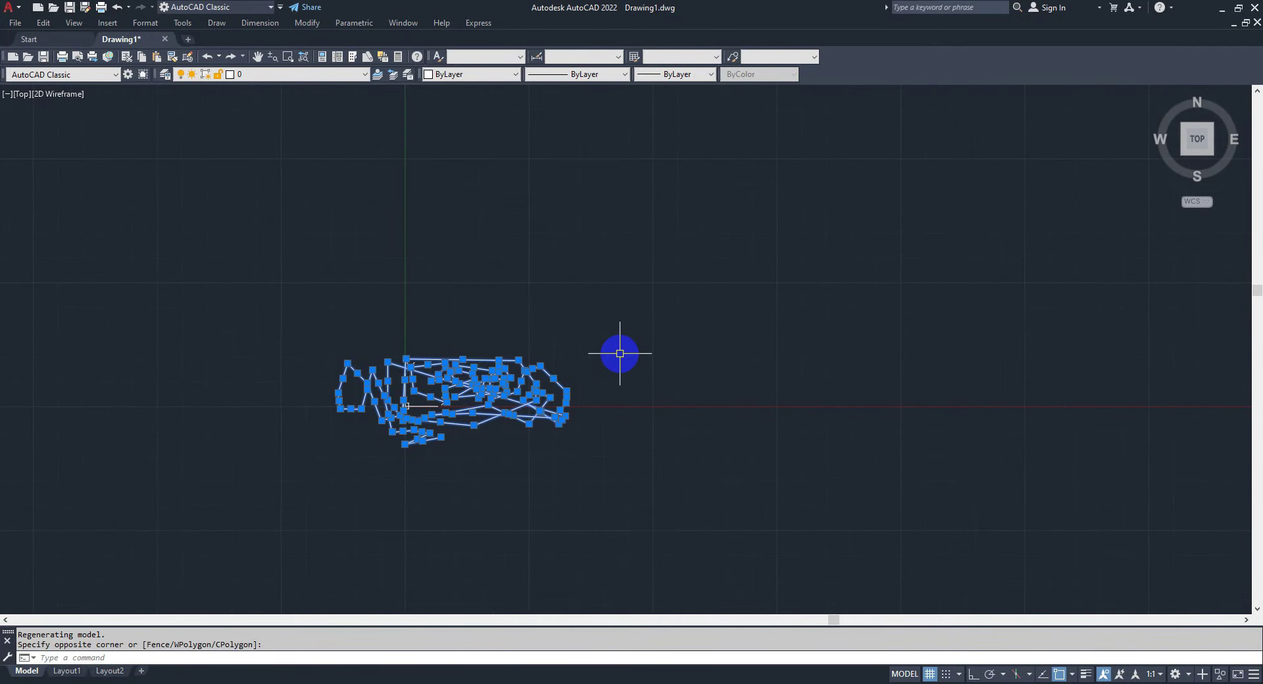
pyautogui.write('e')
pyautogui.press('Return')
# Recentre the empty drawing and draw a new two-segment line chain with L.
pyautogui.scroll(3, 724, 310)
pyautogui.moveTo(905, 281); pyautogui.dragTo(541, 426, button='middle')
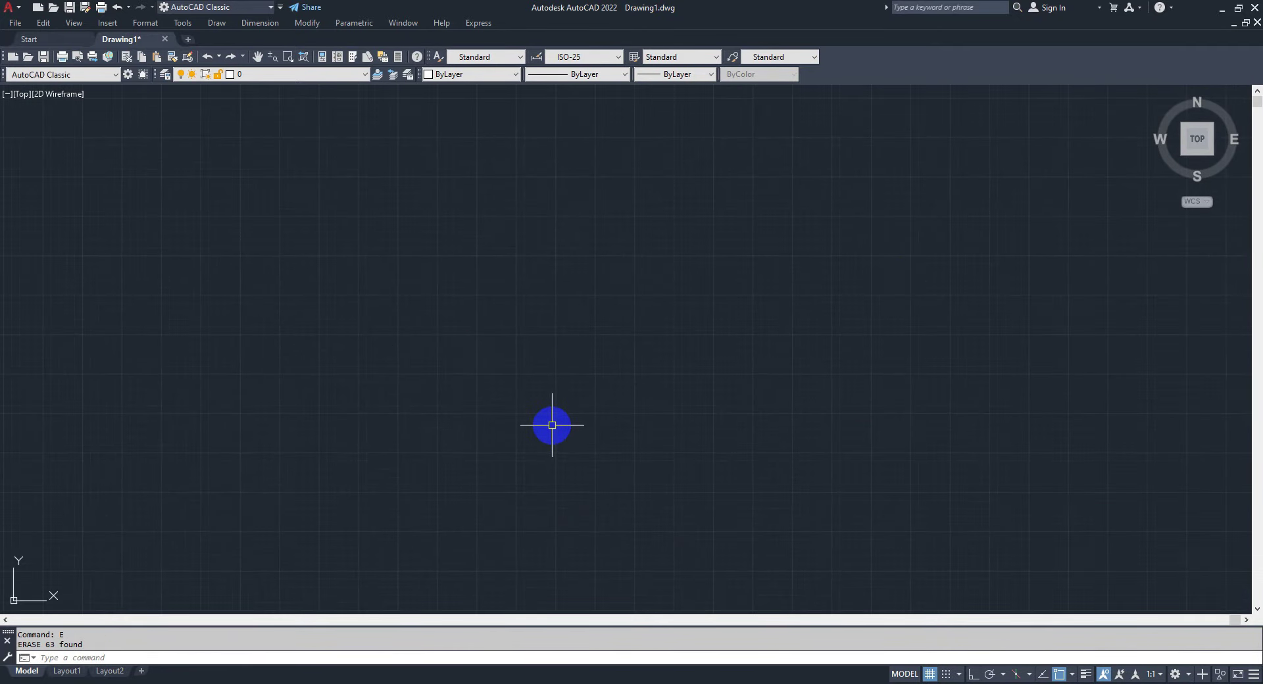
pyautogui.write('l')
pyautogui.press('Return')
pyautogui.click(950, 357)
pyautogui.click(811, 210)
pyautogui.click(623, 399)
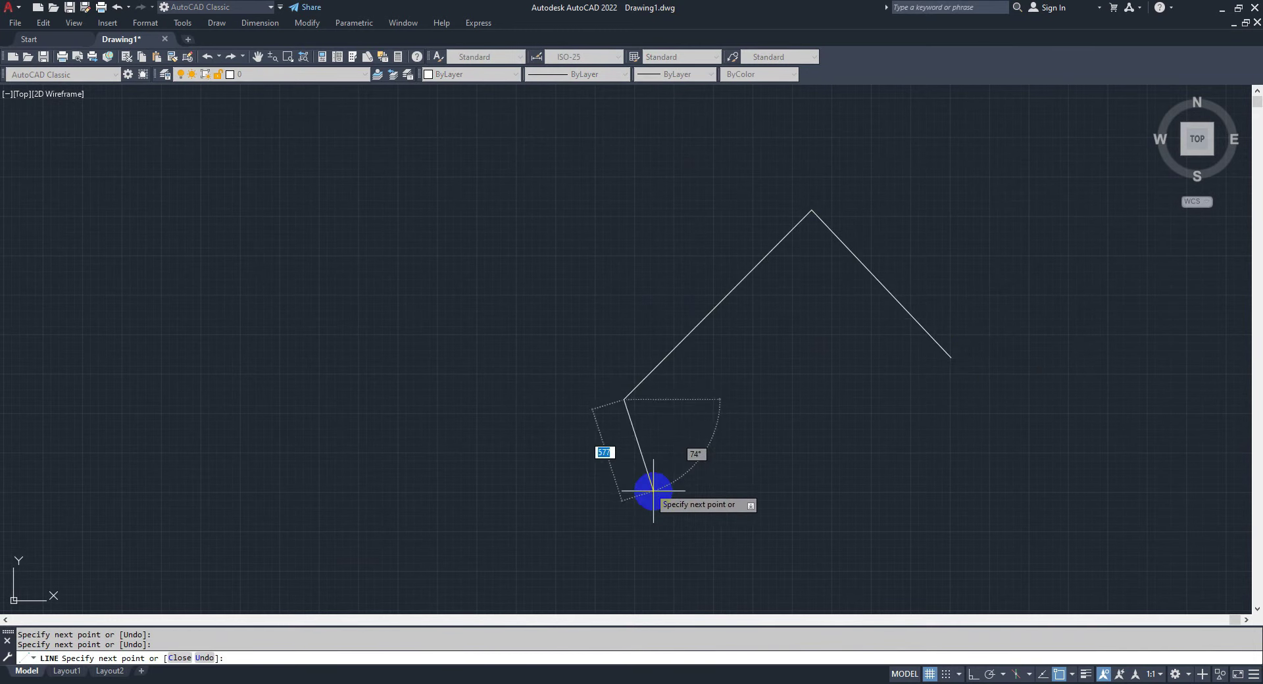
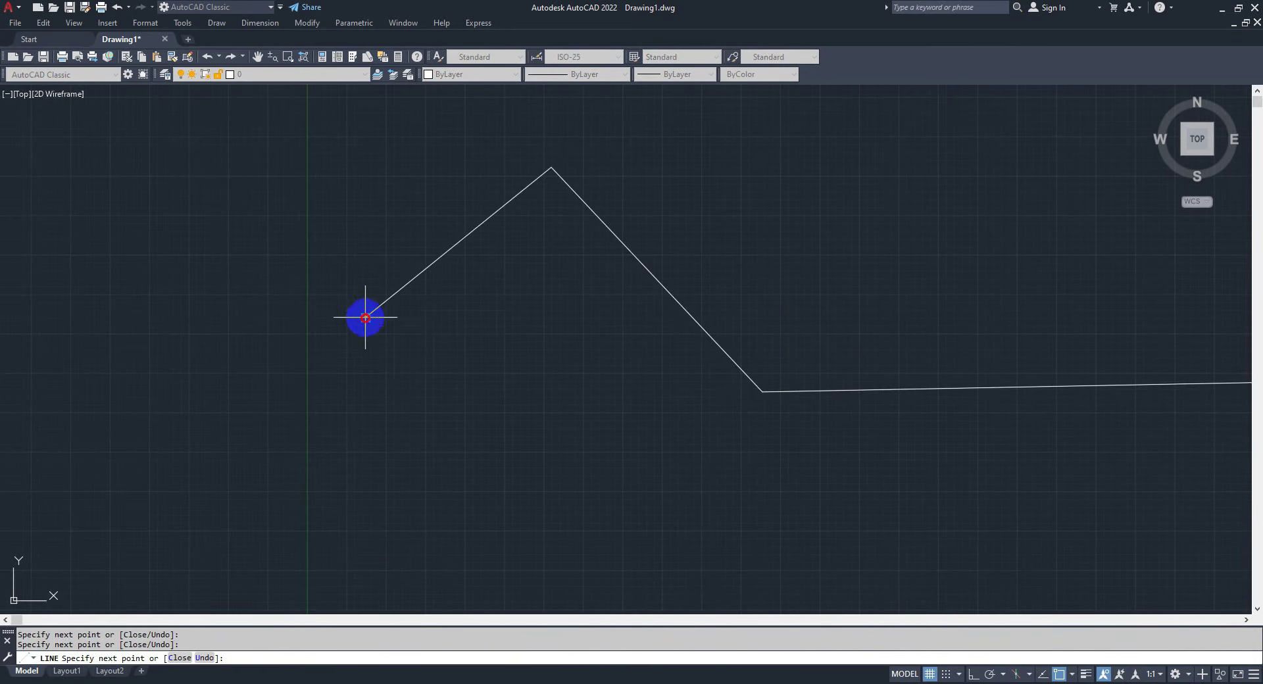
# Add the remaining corners to the practice line sketch, then end the LINE command.
pyautogui.click(365, 317)
pyautogui.scroll(-8, 577, 296)
pyautogui.scroll(-2, 600, 319)
pyautogui.click(623, 462)
pyautogui.click(808, 324)
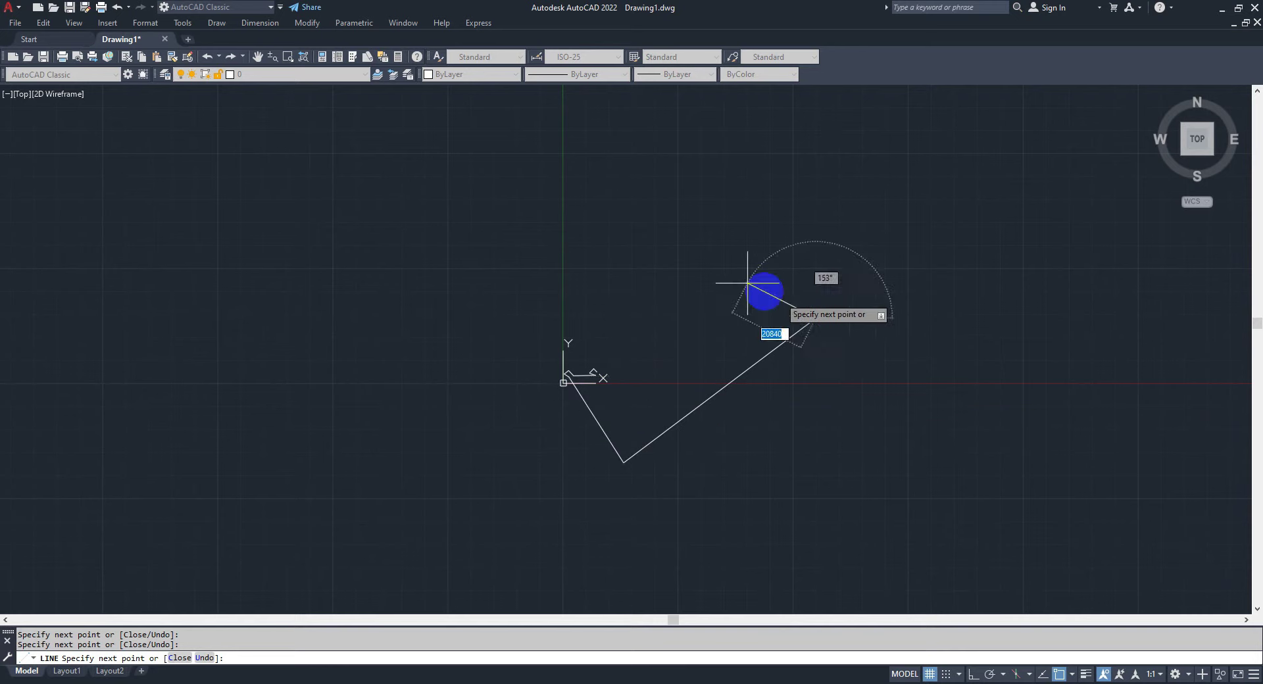
pyautogui.click(747, 282)
pyautogui.scroll(3, 484, 427)
pyautogui.click(620, 366)
pyautogui.scroll(-2, 479, 350)
pyautogui.click(413, 299)
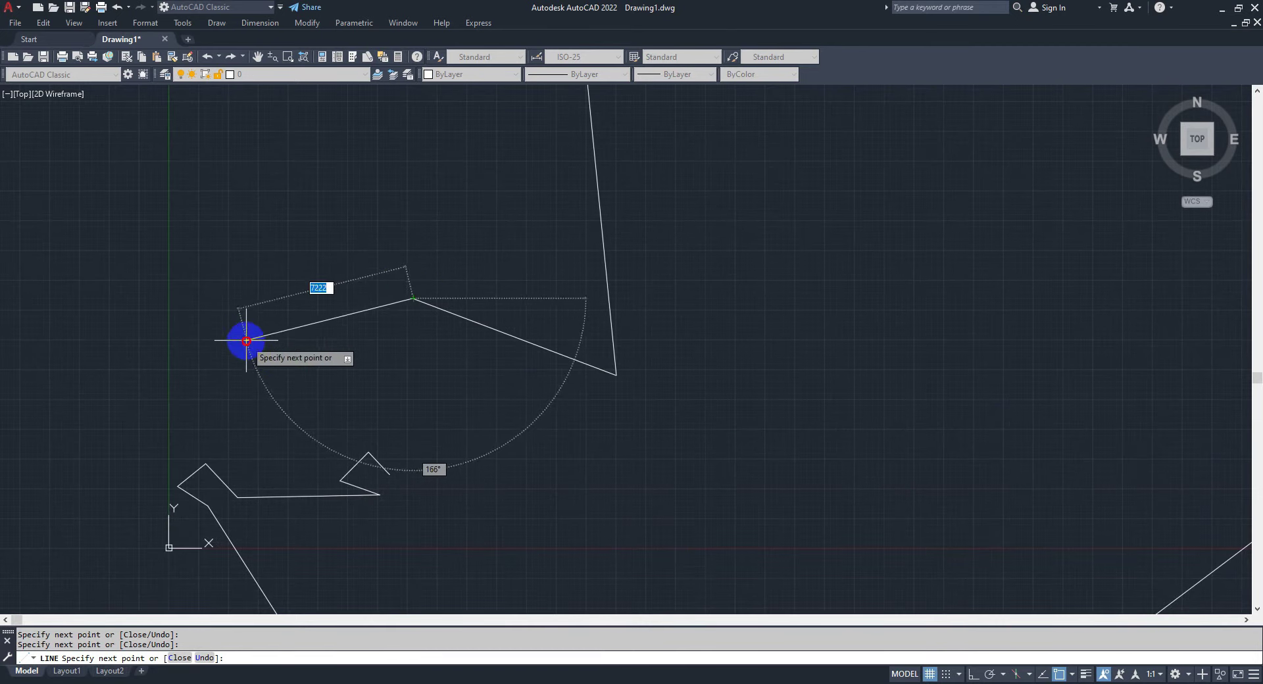
pyautogui.click(246, 340)
pyautogui.click(587, 472)
pyautogui.click(725, 344)
pyautogui.press('Escape')
# Undo the last segment, then window-select all 16 lines and erase them with E.
pyautogui.scroll(-5, 629, 355)
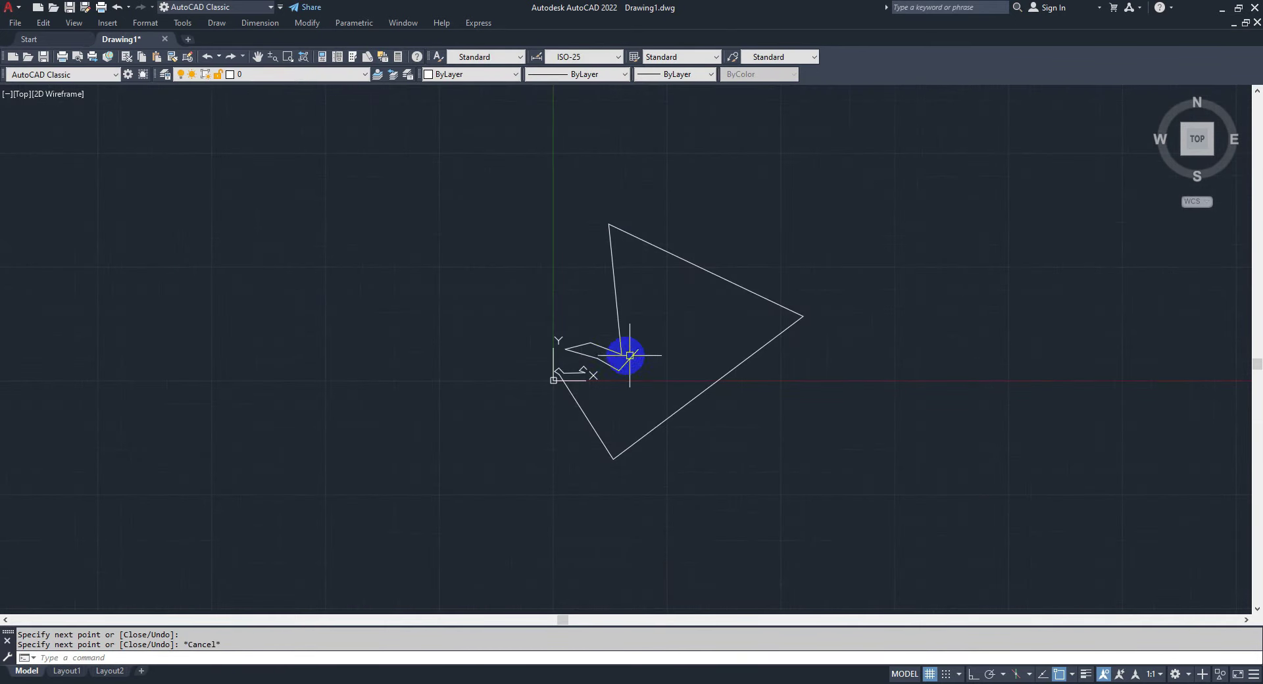
pyautogui.scroll(3, 634, 355)
pyautogui.hotkey('ctrl', 'z')
pyautogui.click(975, 141)
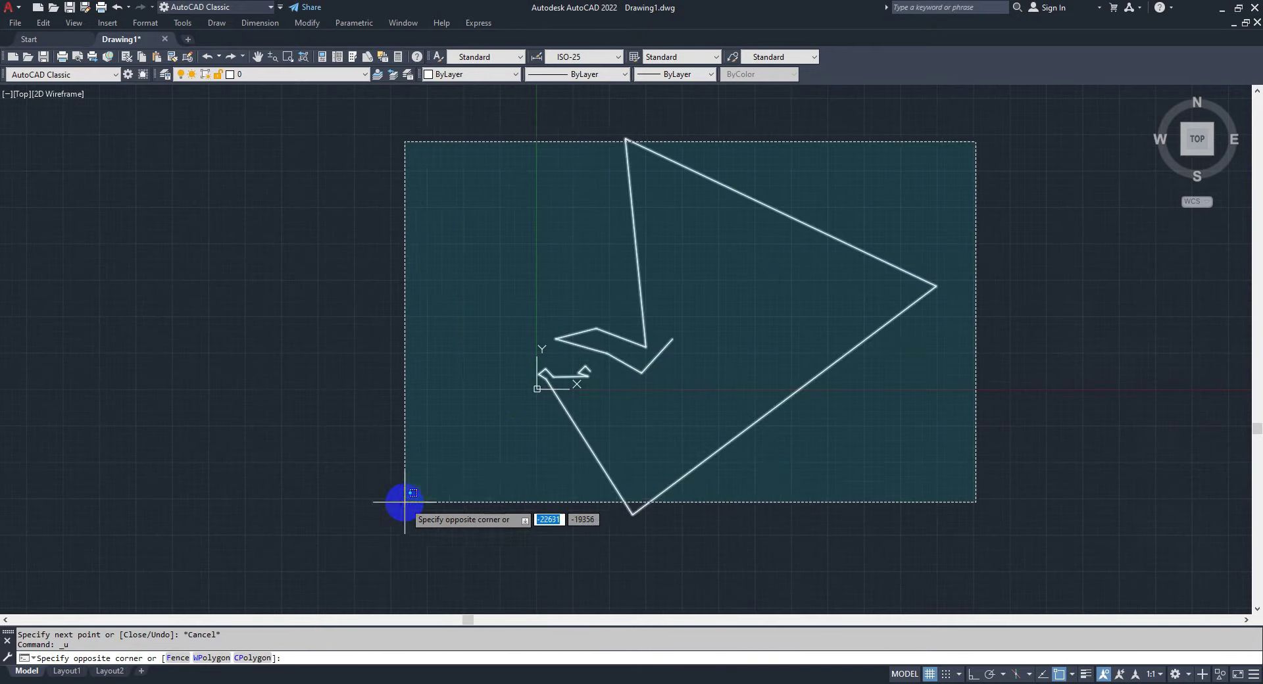
pyautogui.click(384, 526)
pyautogui.write('E')
pyautogui.press('Return')
pyautogui.moveTo(735, 316); pyautogui.dragTo(654, 357, button='middle')
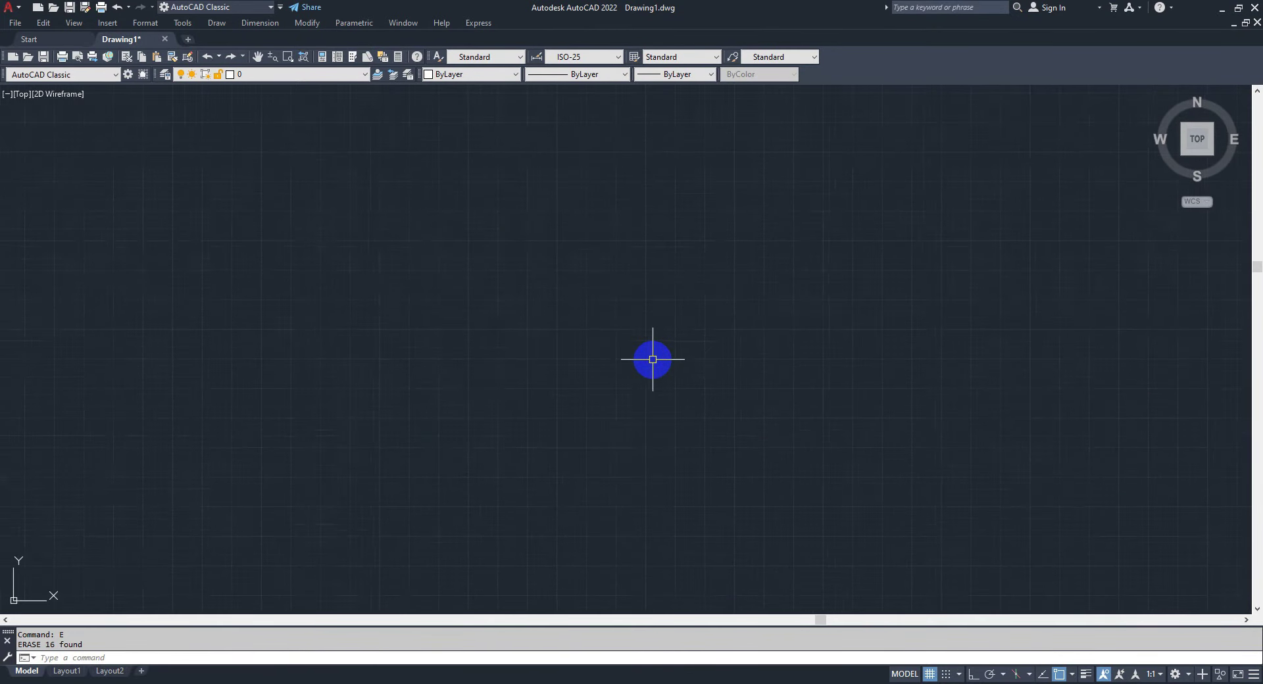
pyautogui.write('l')
pyautogui.press('Return')
pyautogui.click(733, 415)
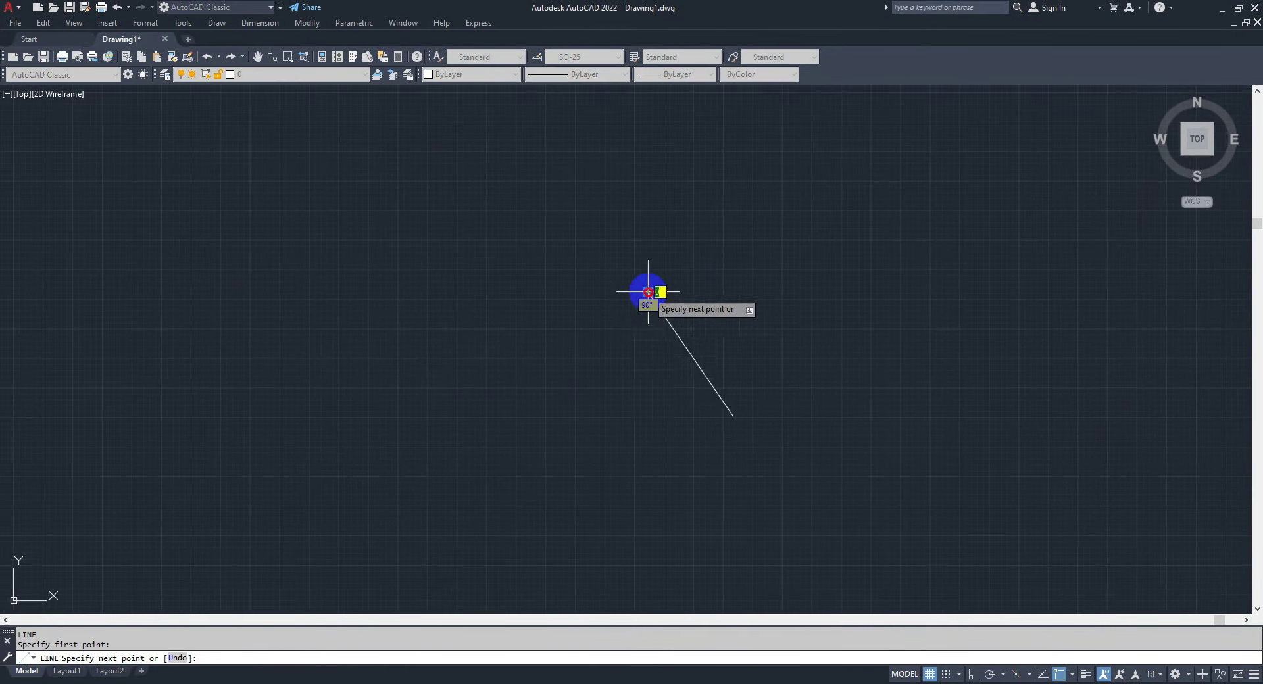
pyautogui.click(648, 292)
pyautogui.click(475, 343)
pyautogui.click(464, 487)
pyautogui.click(677, 505)
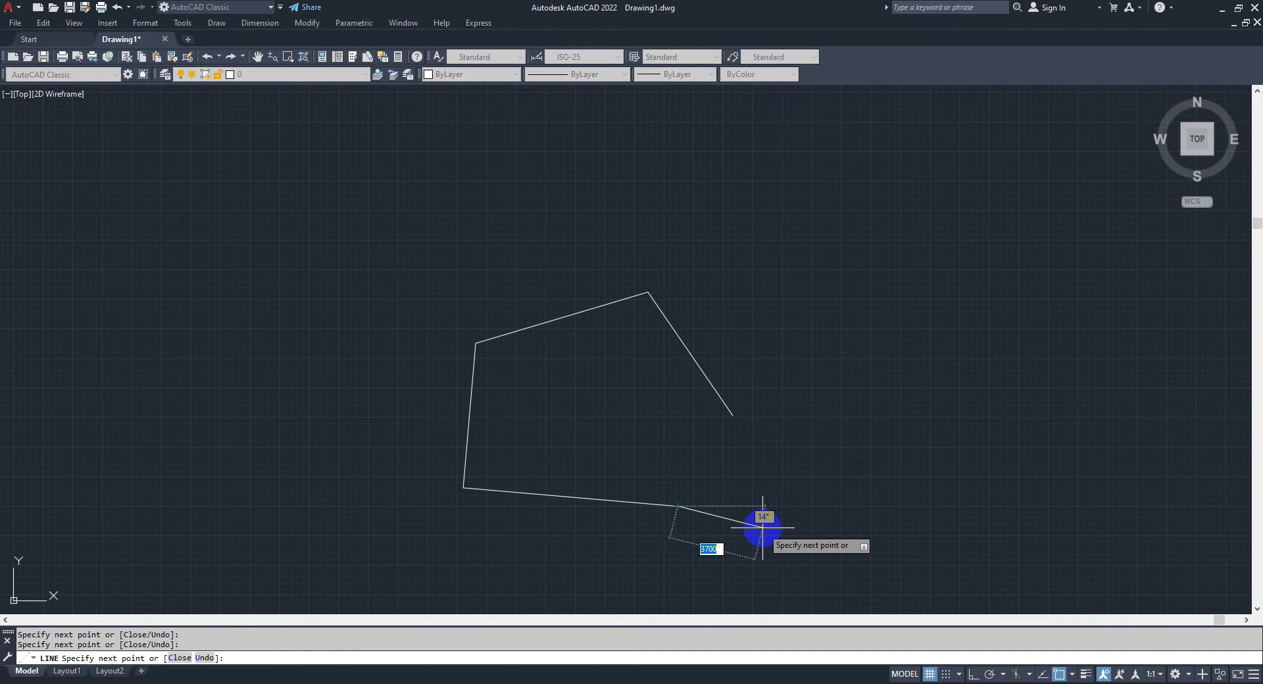
pyautogui.hotkey('ctrl', 'z')
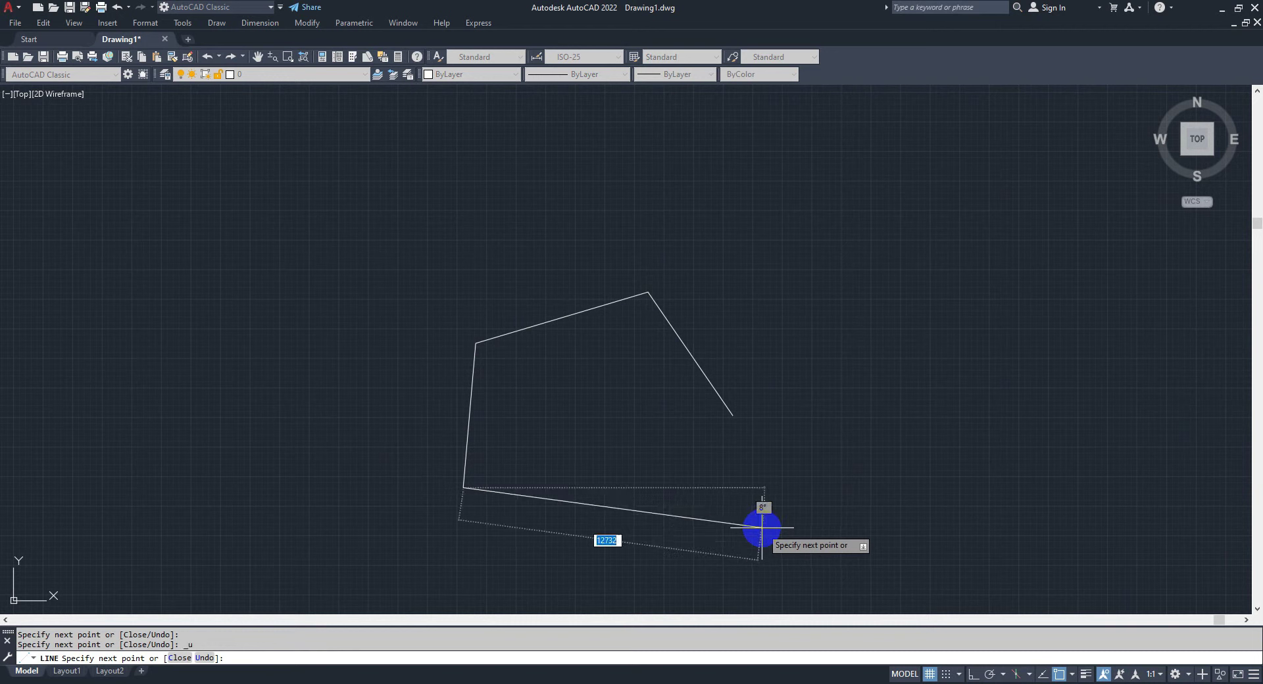
pyautogui.hotkey('ctrl', 'z')
pyautogui.hotkey('ctrl', 'z')
pyautogui.hotkey('ctrl', 'z')
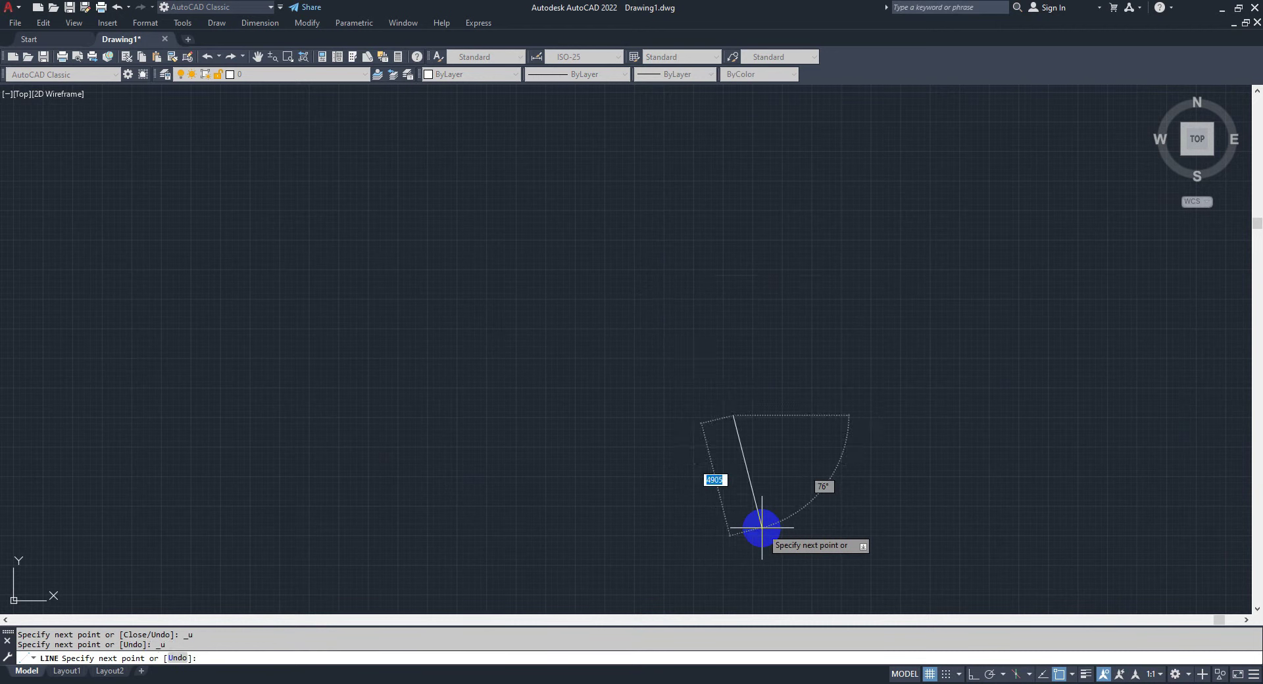
pyautogui.hotkey('ctrl', 'z')
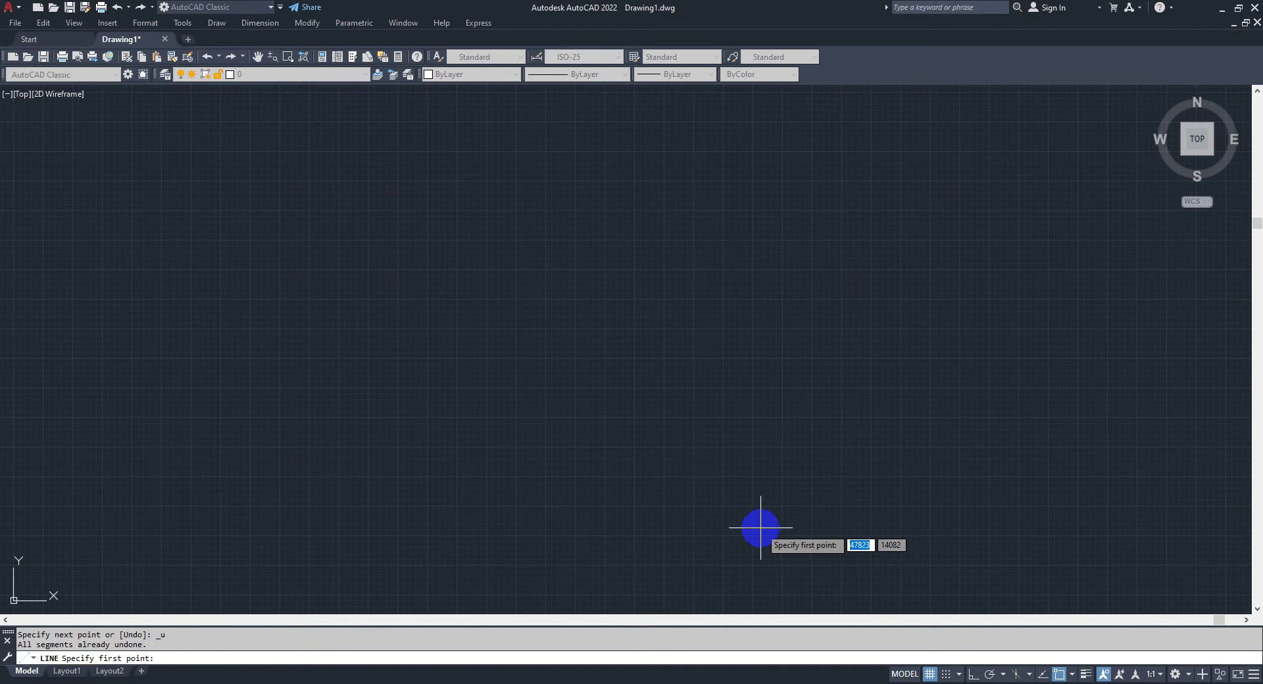
pyautogui.press('Escape')
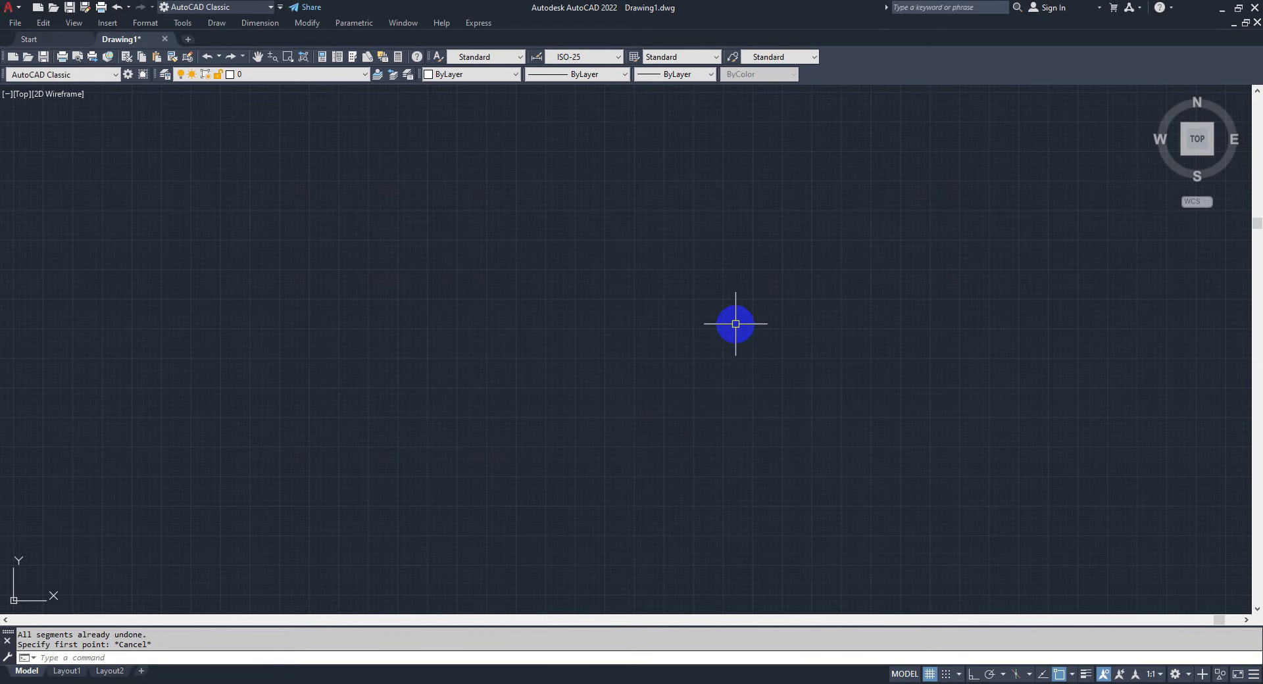
pyautogui.write('l')
pyautogui.press('Return')
pyautogui.click(832, 312)
pyautogui.click(614, 193)
pyautogui.click(457, 250)
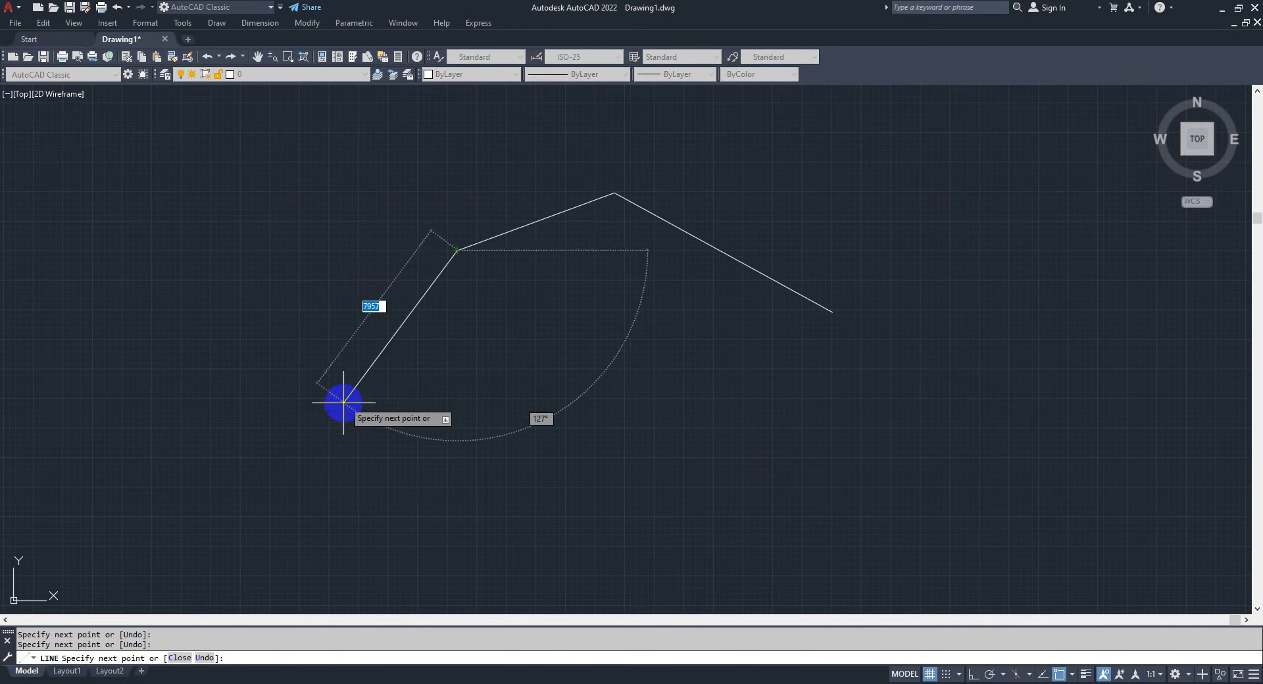
pyautogui.click(342, 404)
pyautogui.click(593, 499)
pyautogui.click(901, 436)
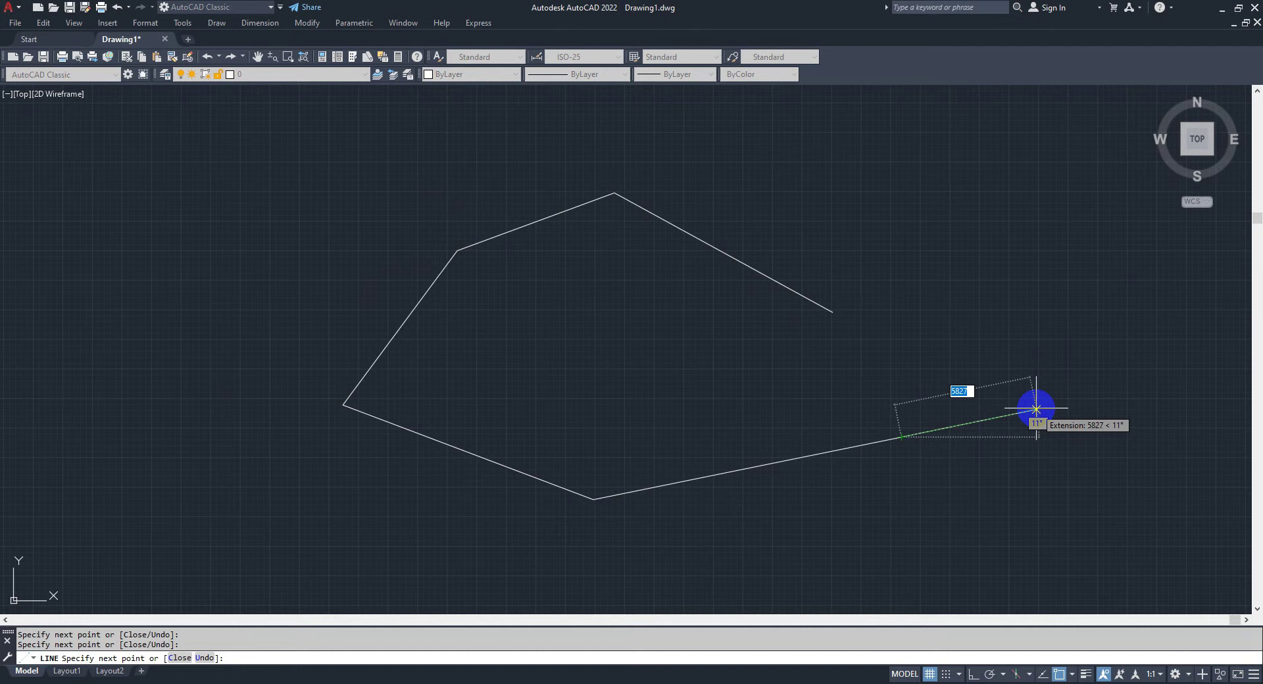
pyautogui.hotkey('ctrl', 'z')
pyautogui.hotkey('ctrl', 'z')
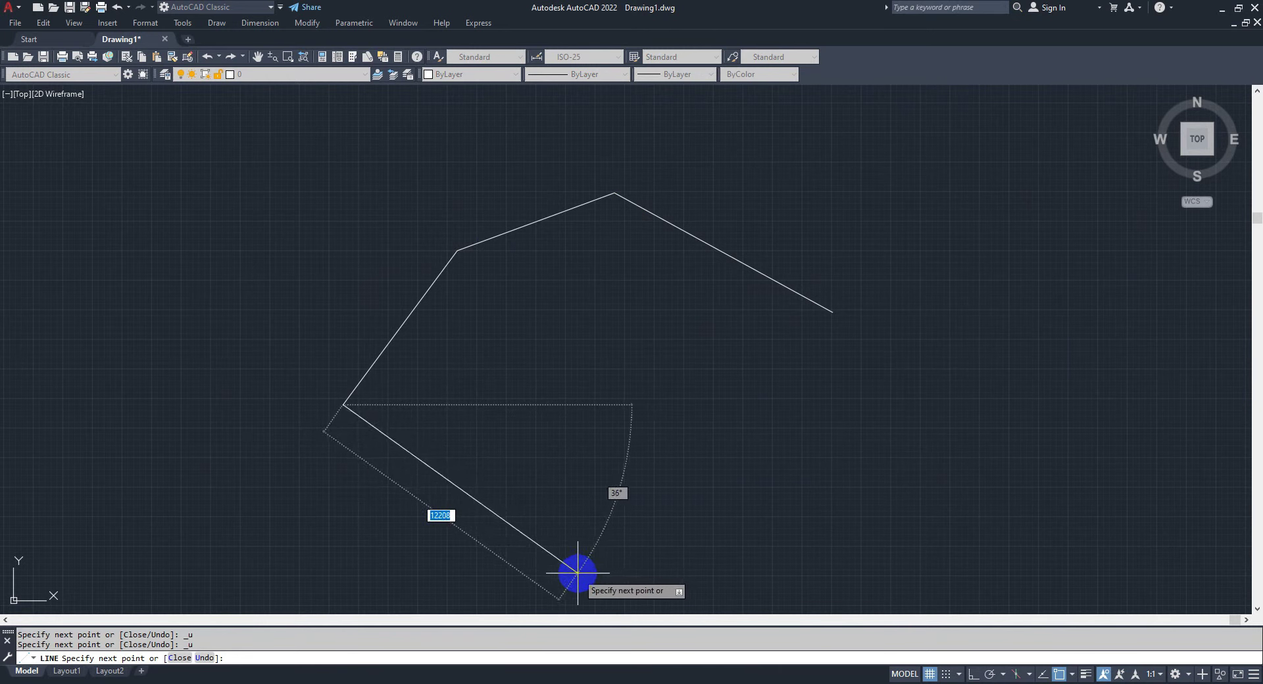
pyautogui.hotkey('ctrl', 'y')
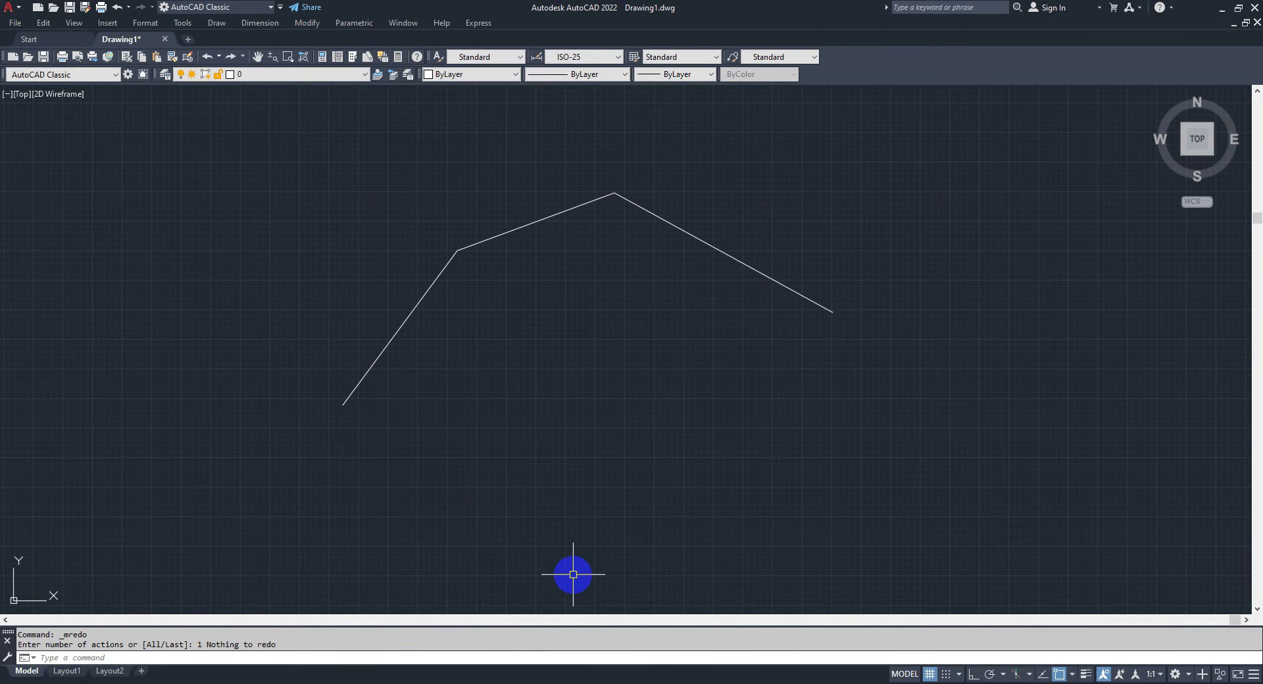
pyautogui.moveTo(467, 445); pyautogui.dragTo(417, 456, button='middle')
pyautogui.click(797, 468)
pyautogui.click(249, 186)
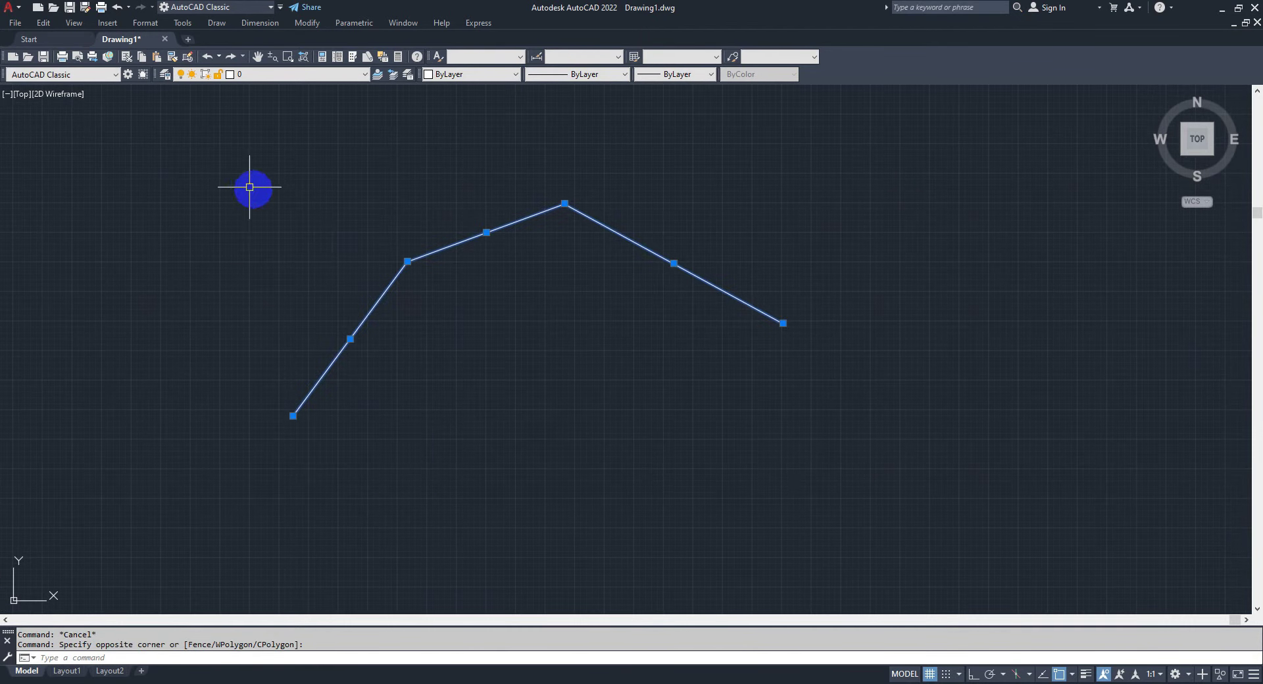
pyautogui.press('Delete')
pyautogui.write('l')
# Draw a four-segment open outline through five pentagon-like corner points.
pyautogui.press('Return')
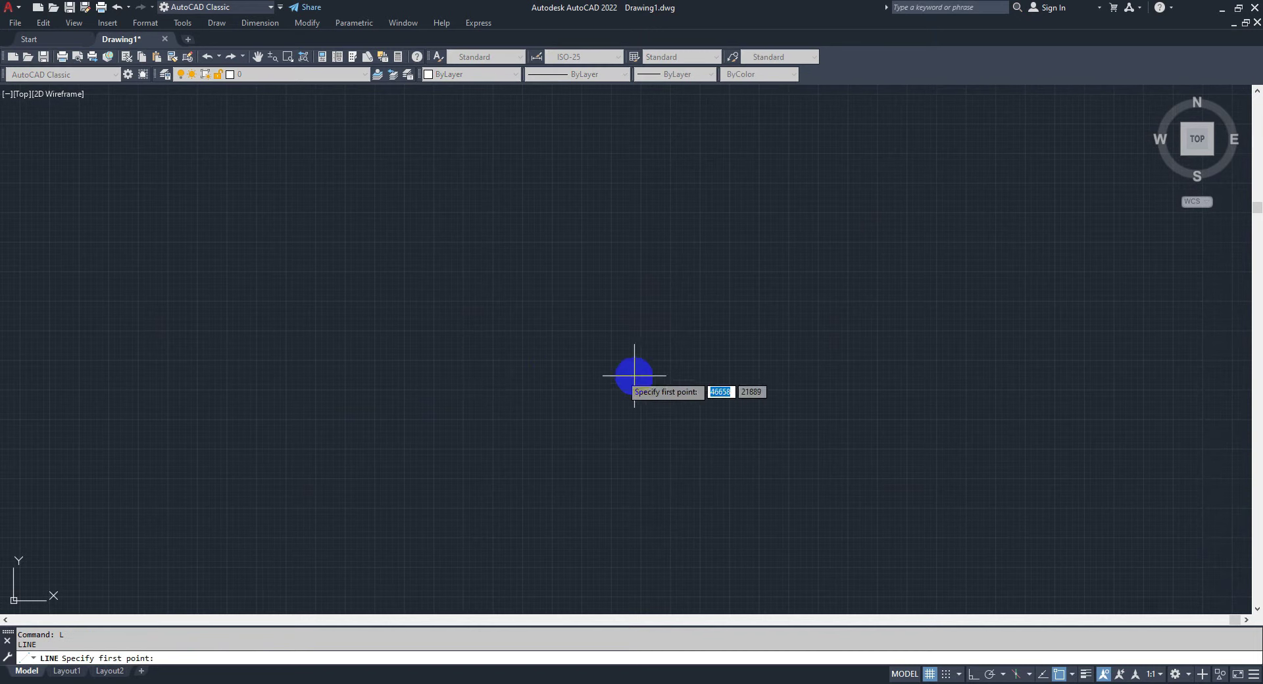
pyautogui.click(797, 416)
pyautogui.click(691, 212)
pyautogui.click(474, 187)
pyautogui.click(351, 358)
pyautogui.click(489, 484)
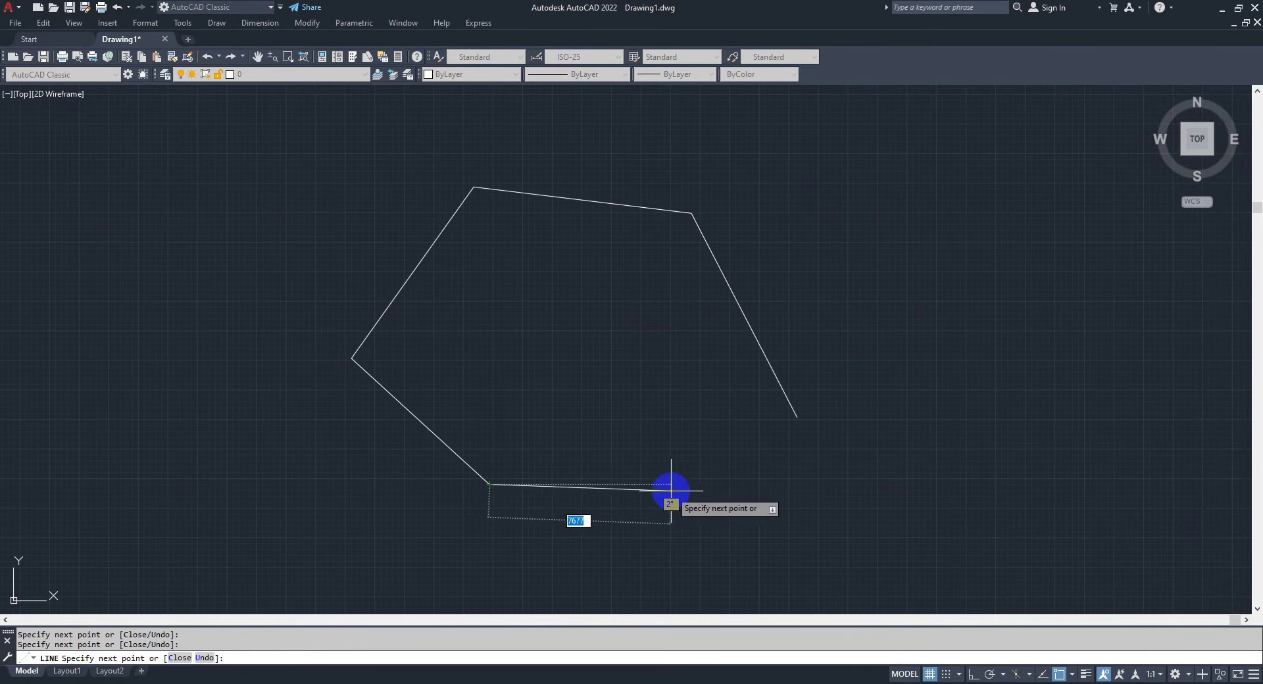
pyautogui.press('Return')
# Undo the whole outline, then redo it to restore it.
pyautogui.hotkey('ctrl', 'z')
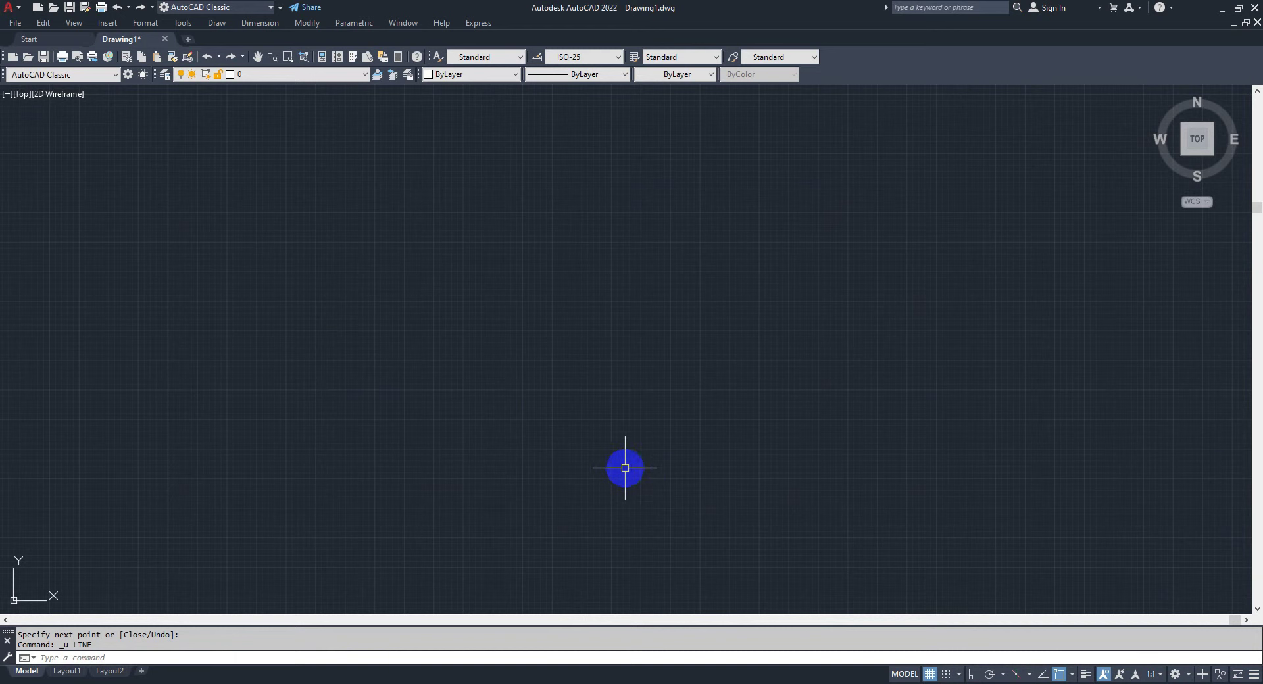
pyautogui.hotkey('ctrl', 'y')
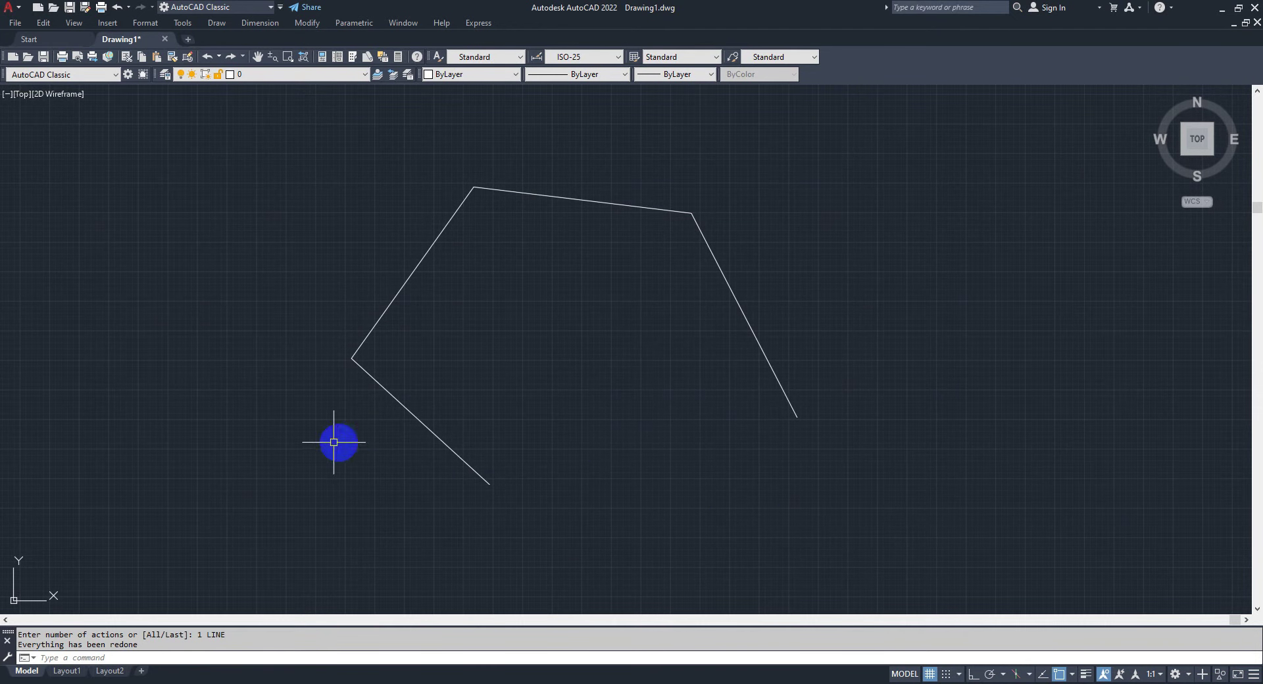
pyautogui.moveTo(726, 508); pyautogui.dragTo(643, 507, button='middle')
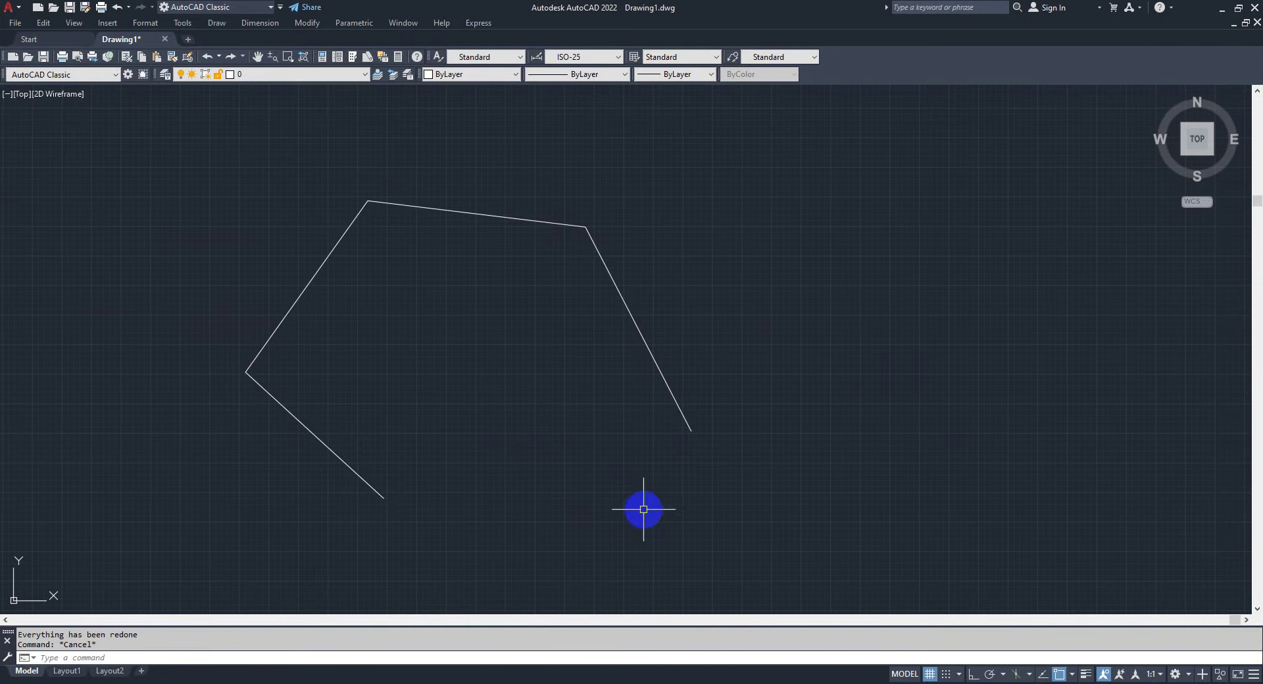
# Draw a separate diagonal line on the right, then window-select it and erase it.
pyautogui.write('l')
pyautogui.press('Return')
pyautogui.click(709, 287)
pyautogui.click(835, 482)
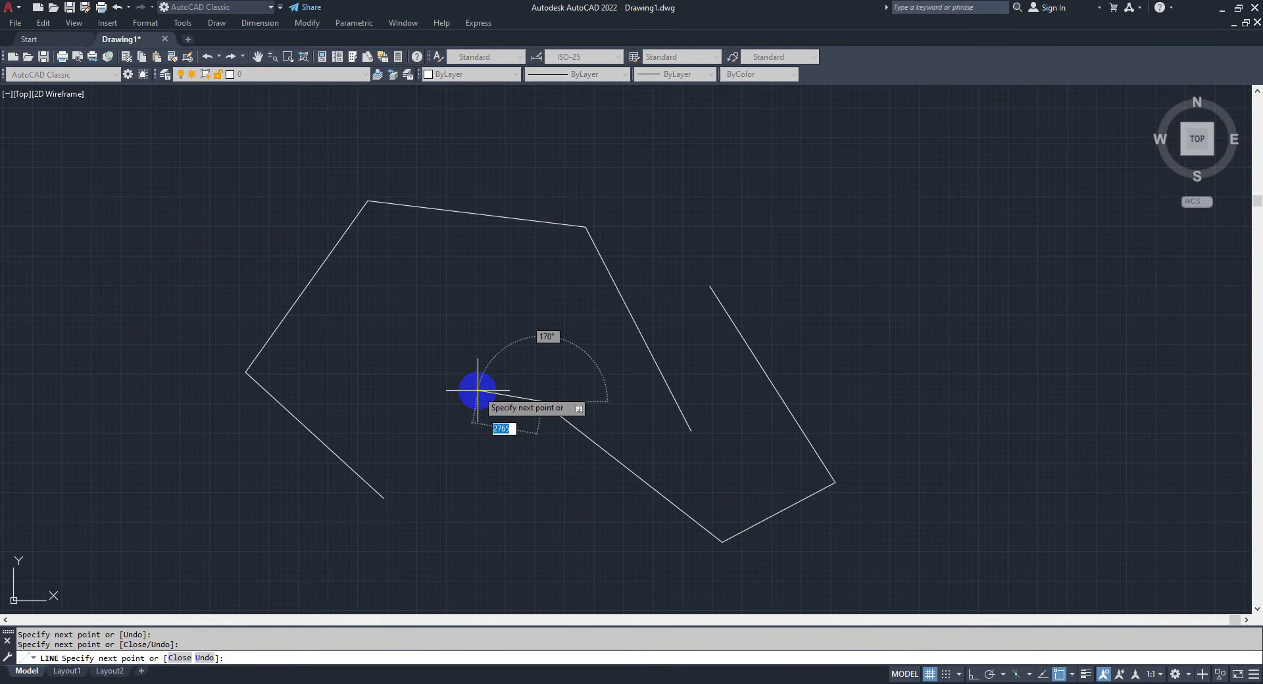
pyautogui.hotkey('ctrl', 'y')
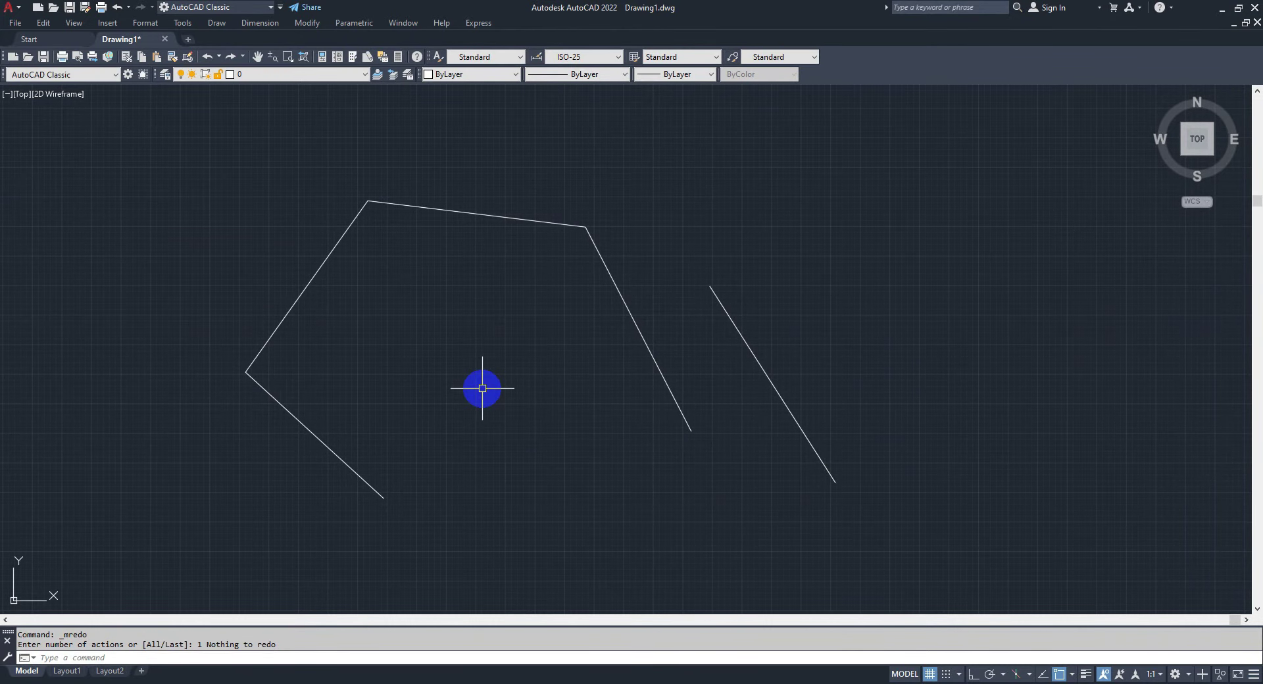
pyautogui.click(882, 314)
pyautogui.click(774, 452)
pyautogui.write('e')
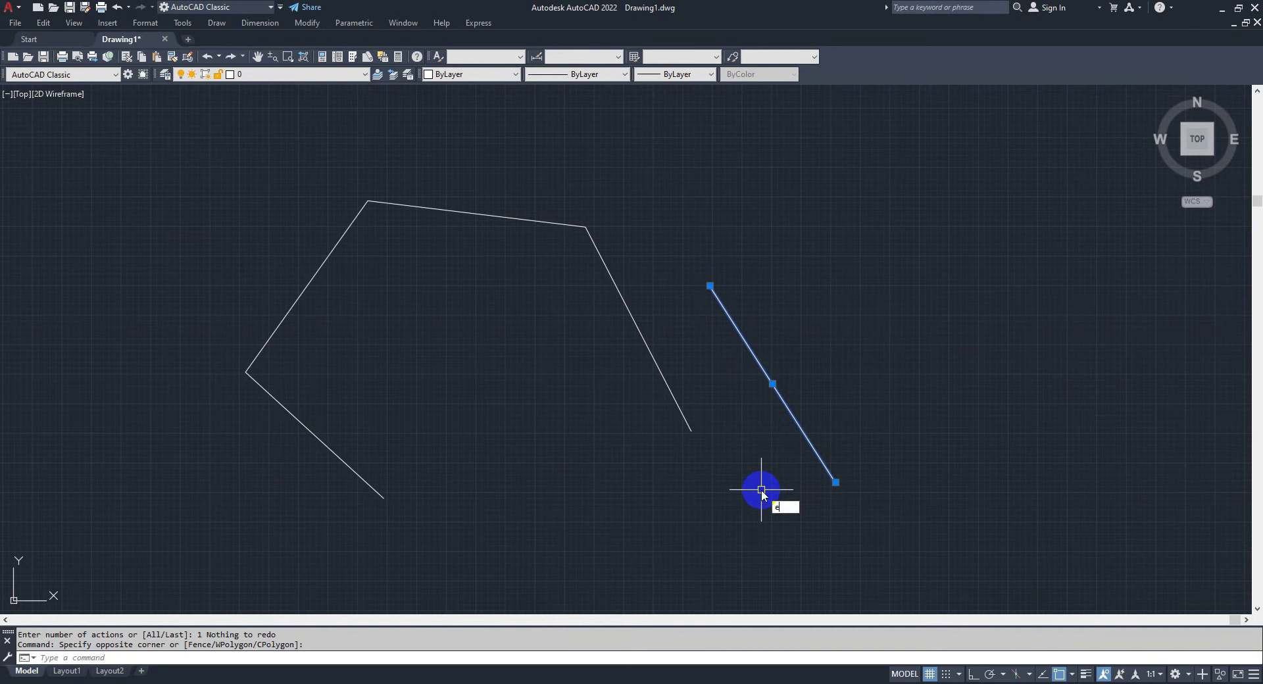
pyautogui.press('Return')
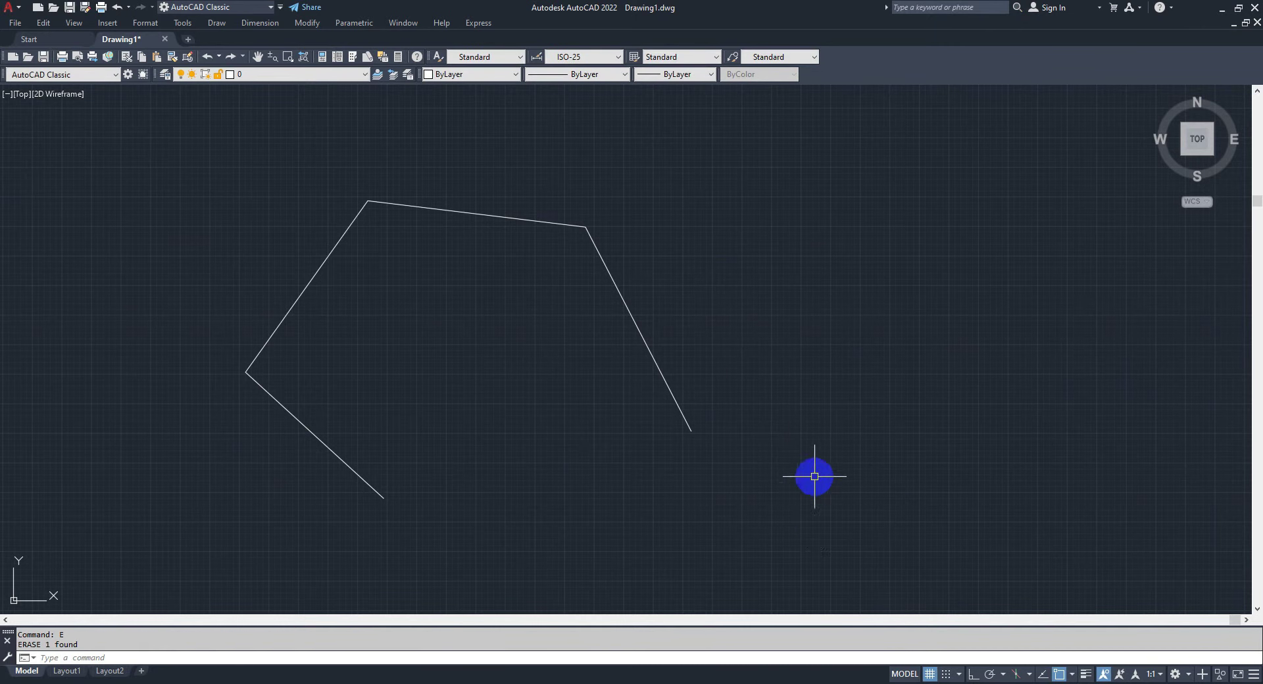
# Draw a rectangle, undo it, then redo it to bring it back.
pyautogui.write('rec')
pyautogui.press('Return')
pyautogui.click(873, 363)
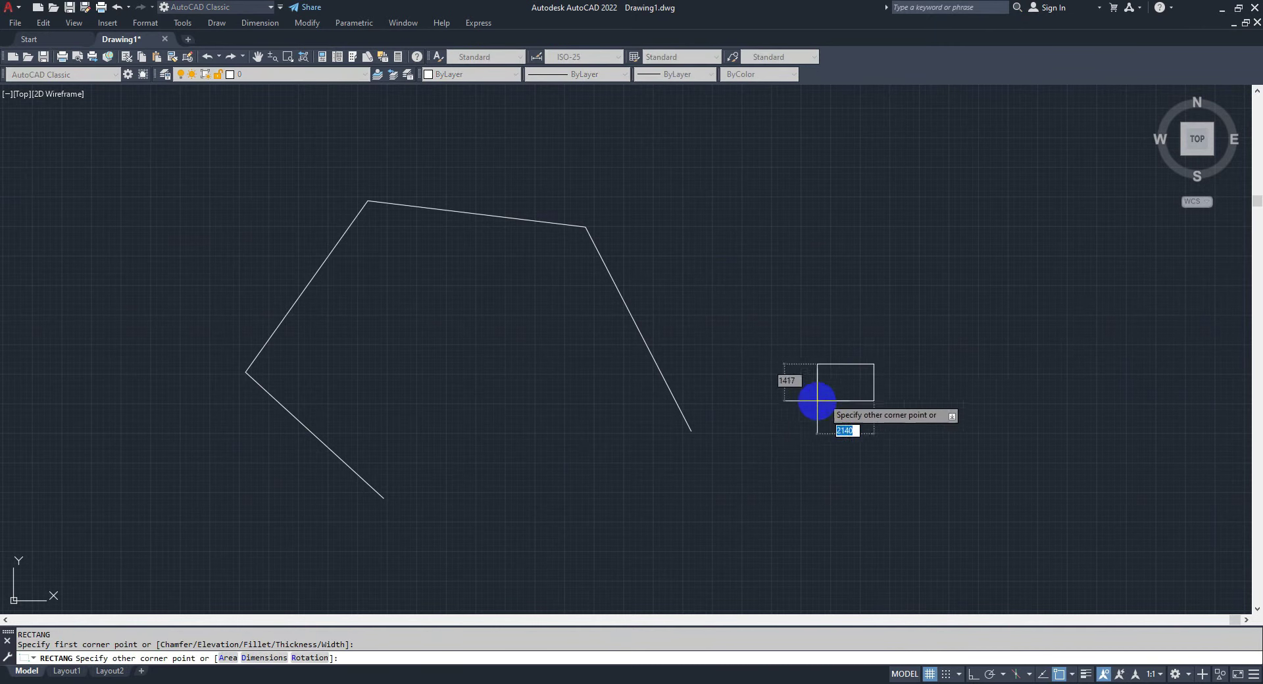
pyautogui.click(613, 498)
pyautogui.press('Escape')
pyautogui.moveTo(773, 426); pyautogui.dragTo(781, 428, button='middle')
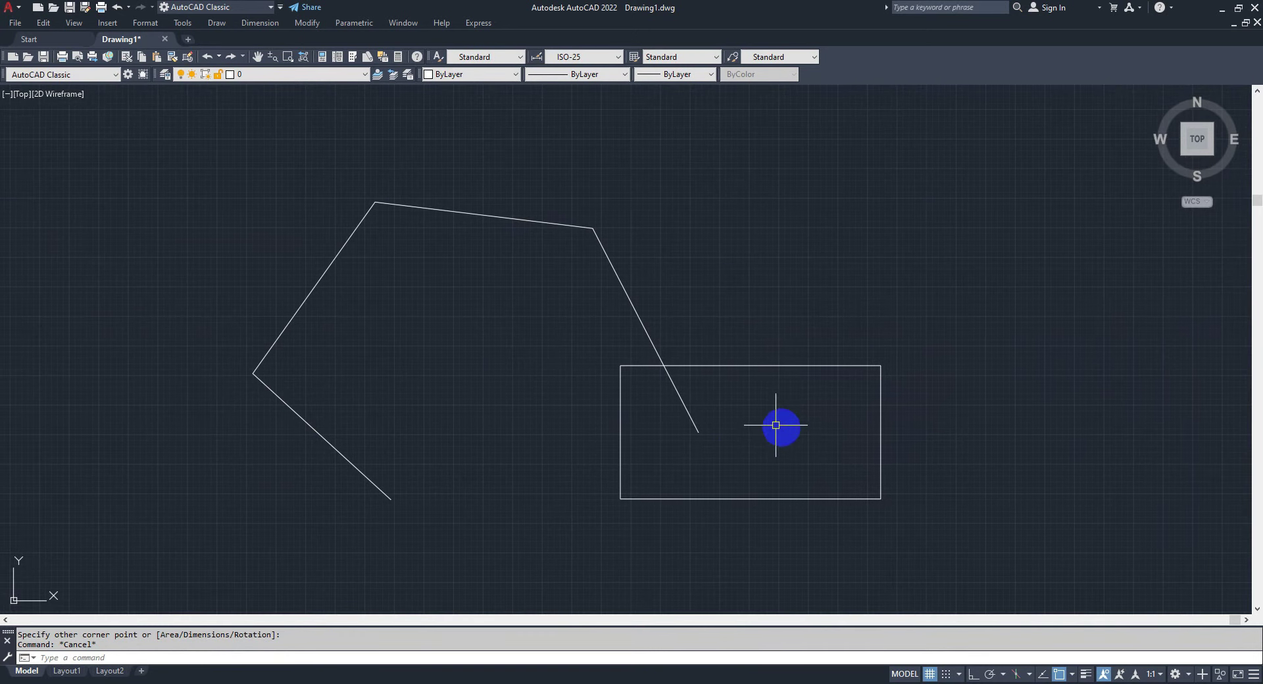
pyautogui.hotkey('ctrl', 'z')
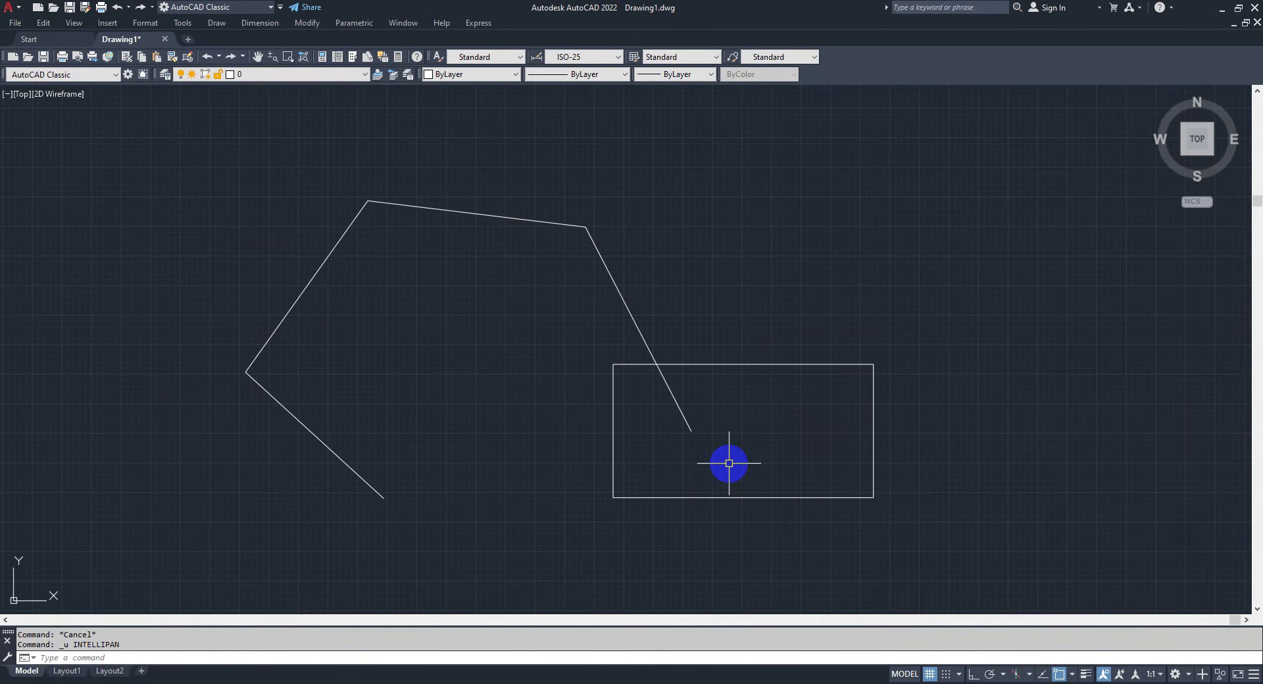
pyautogui.hotkey('ctrl', 'z')
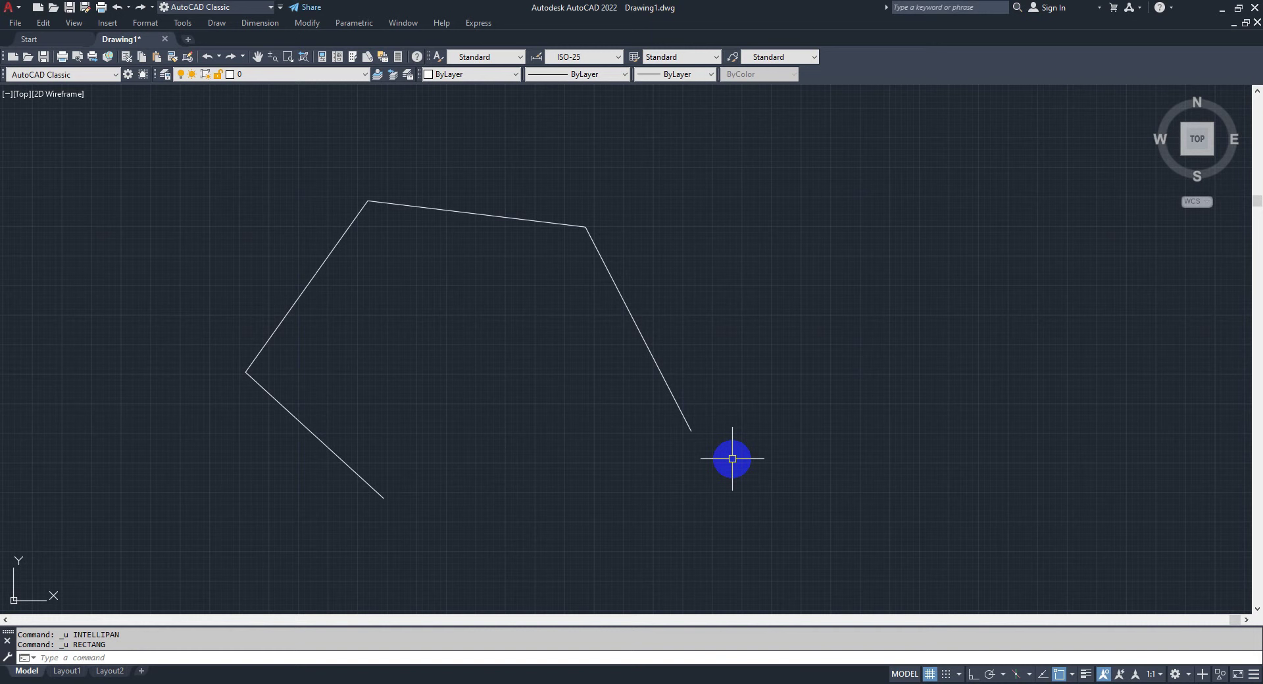
pyautogui.hotkey('ctrl', 'y')
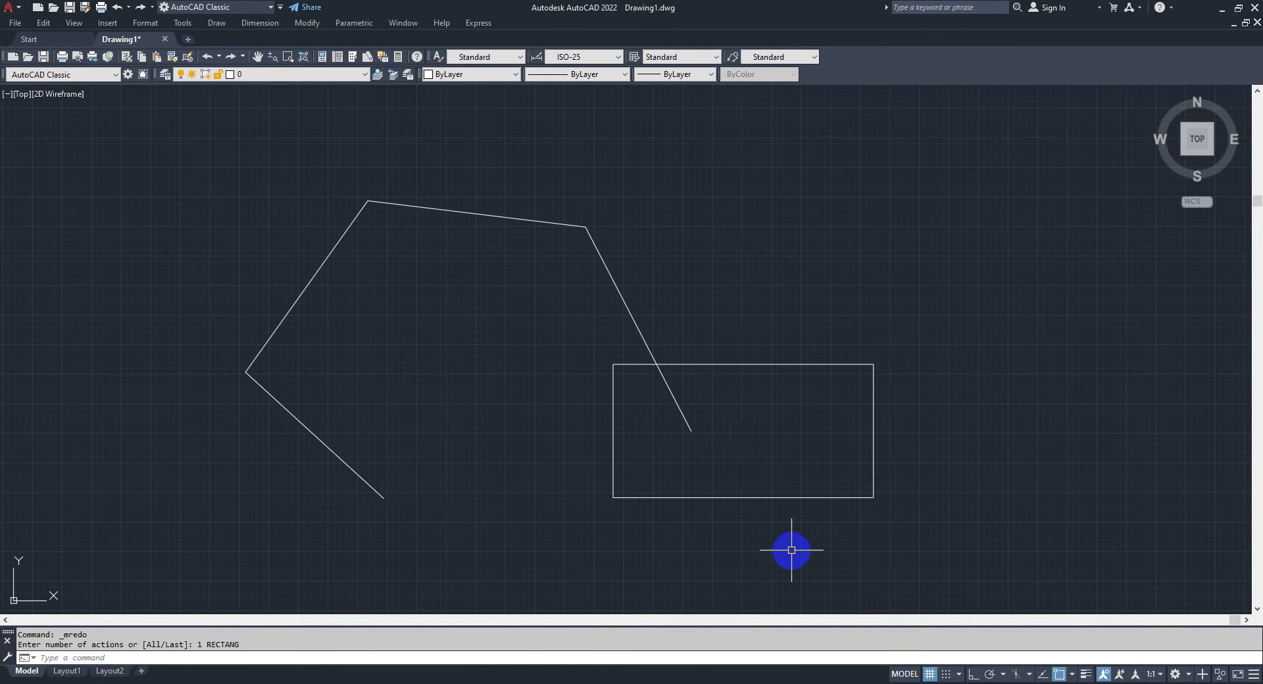
# Crossing-window select all five objects and erase them with E.
pyautogui.scroll(-2, 648, 543)
pyautogui.moveTo(653, 502); pyautogui.dragTo(570, 467, button='middle')
pyautogui.press('Escape')
pyautogui.press('Escape')
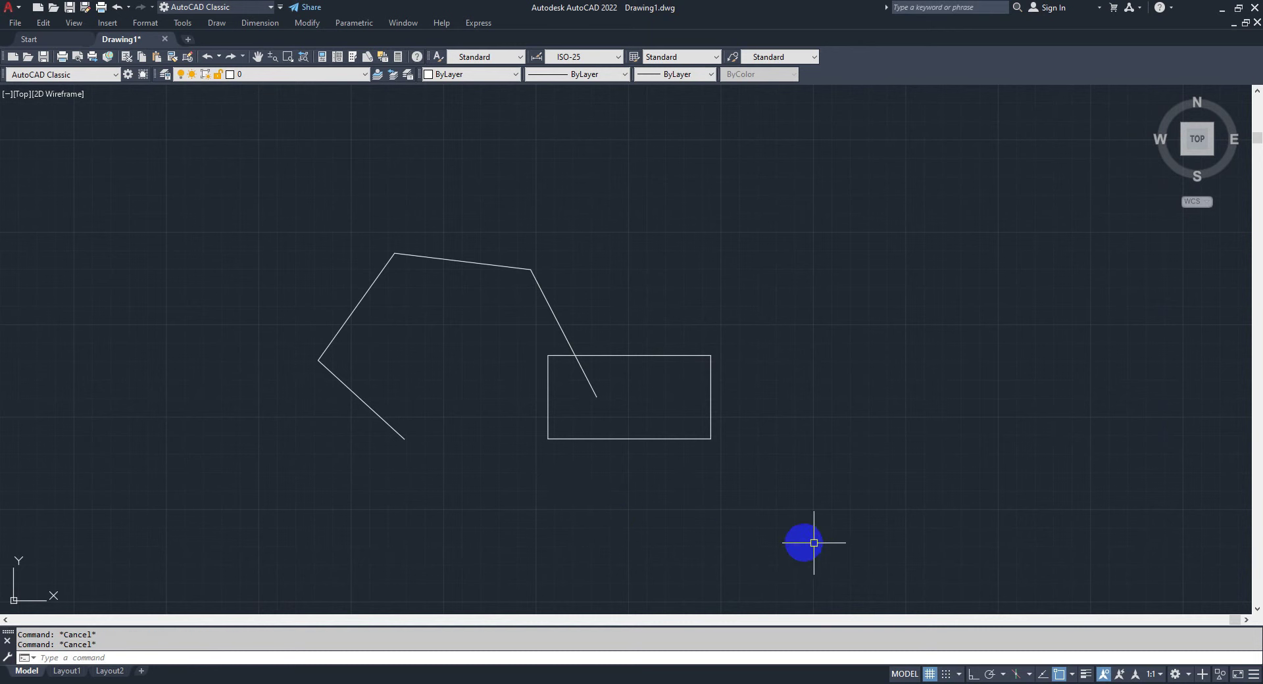
pyautogui.click(847, 544)
pyautogui.click(201, 196)
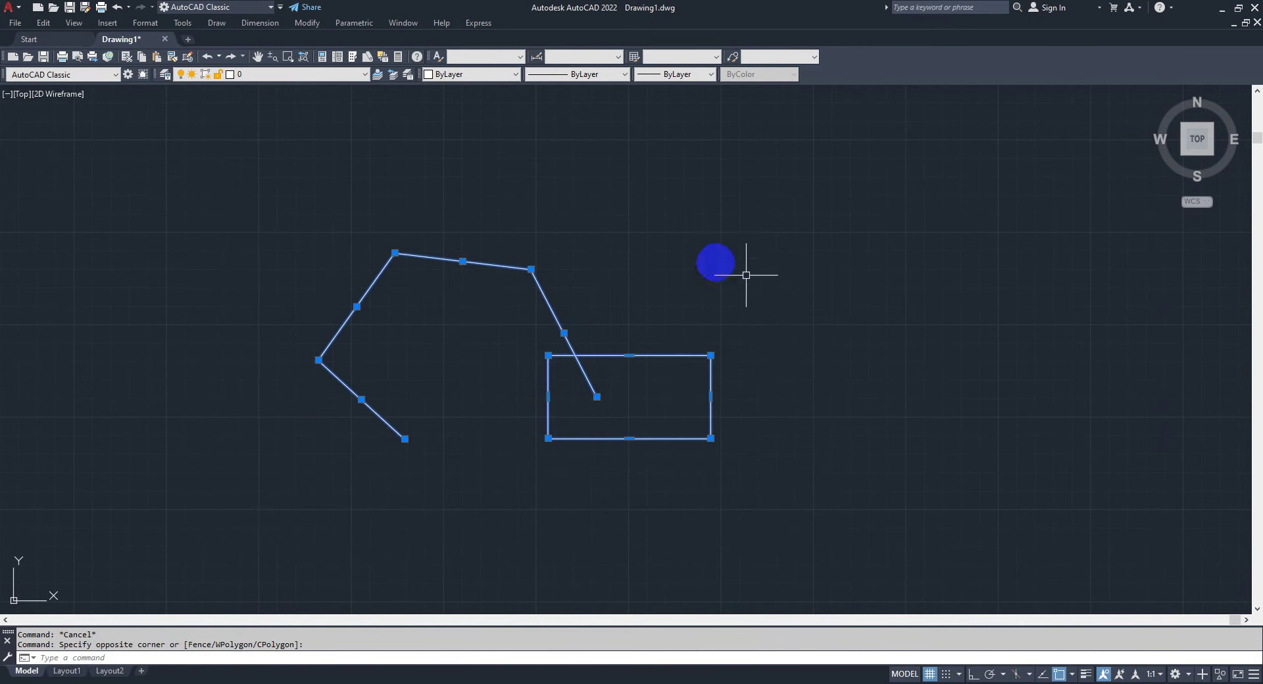
pyautogui.moveTo(768, 308)
pyautogui.mouseDown(button='middle')
pyautogui.moveTo(786, 343)
pyautogui.moveTo(749, 379)
pyautogui.moveTo(738, 417)
pyautogui.mouseUp(button='middle')
pyautogui.write('E')
pyautogui.press('Return')
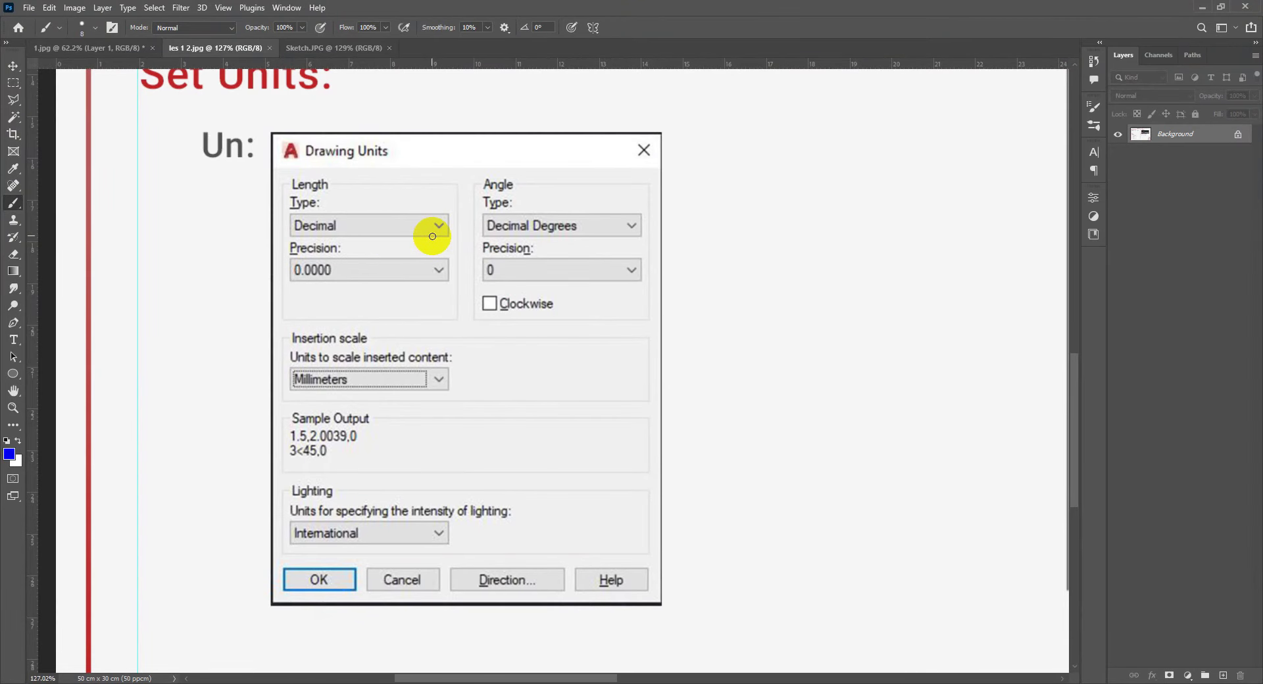
# Zoom and pan the lesson sheet to bring the F-key shortcut list into view.
pyautogui.keyDown('alt'); pyautogui.scroll(-3, 432, 236); pyautogui.keyUp('alt')
pyautogui.scroll(5, 423, 245)
pyautogui.scroll(3, 478, 365)
pyautogui.scroll(3, 451, 237)
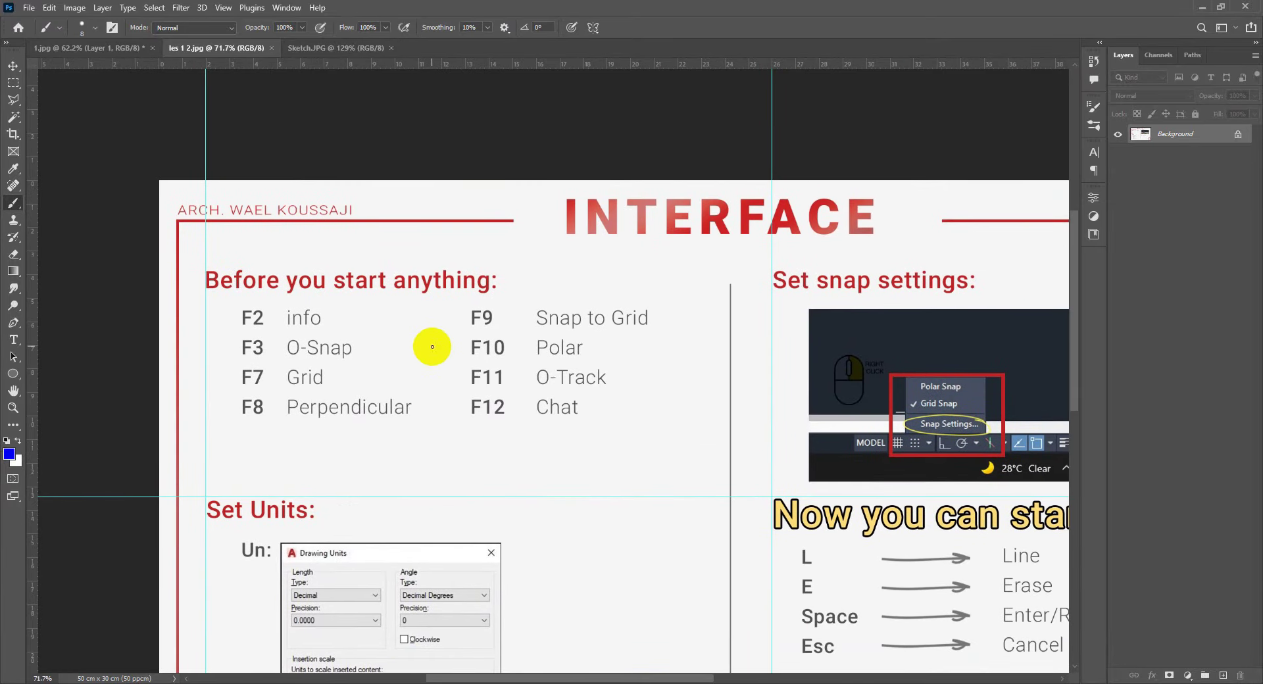
pyautogui.keyDown('alt'); pyautogui.scroll(2, 432, 347); pyautogui.keyUp('alt')
pyautogui.keyDown('alt'); pyautogui.scroll(2, 418, 344); pyautogui.keyUp('alt')
pyautogui.moveTo(408, 316); pyautogui.dragTo(397, 348)
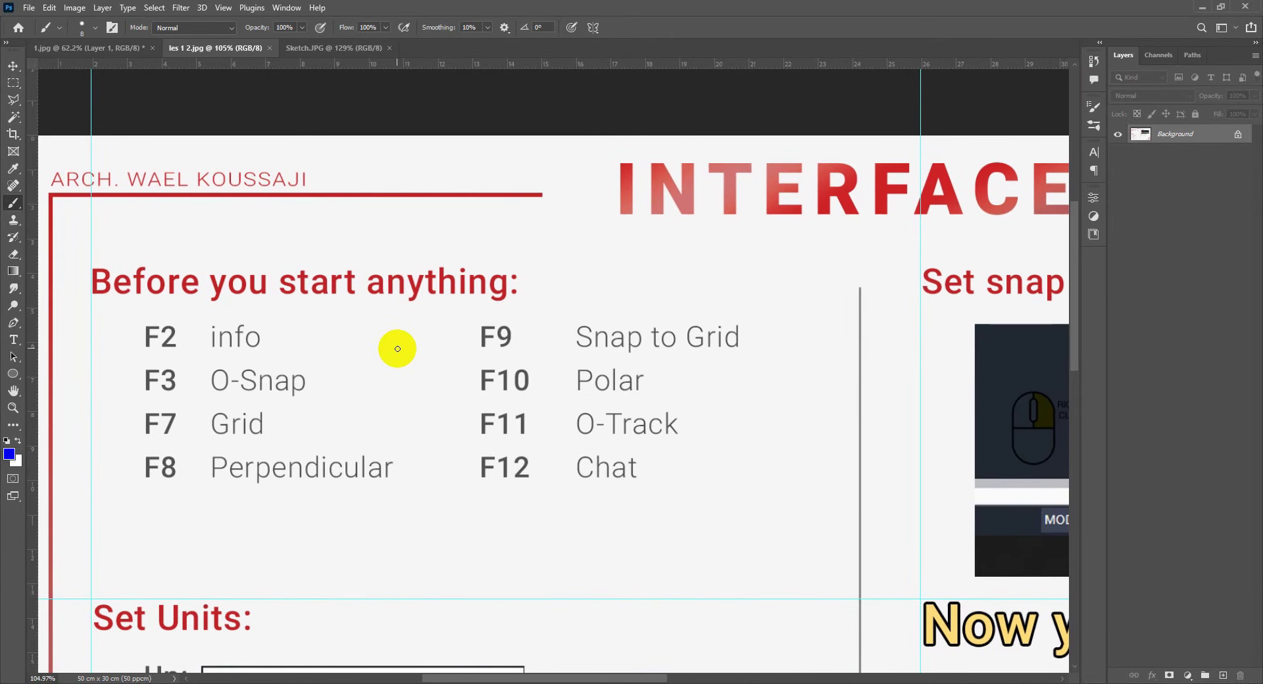
# Circle 'F2 info' in blue after undoing a stray underline, then return to AutoCAD.
pyautogui.moveTo(82, 305); pyautogui.dragTo(550, 305)
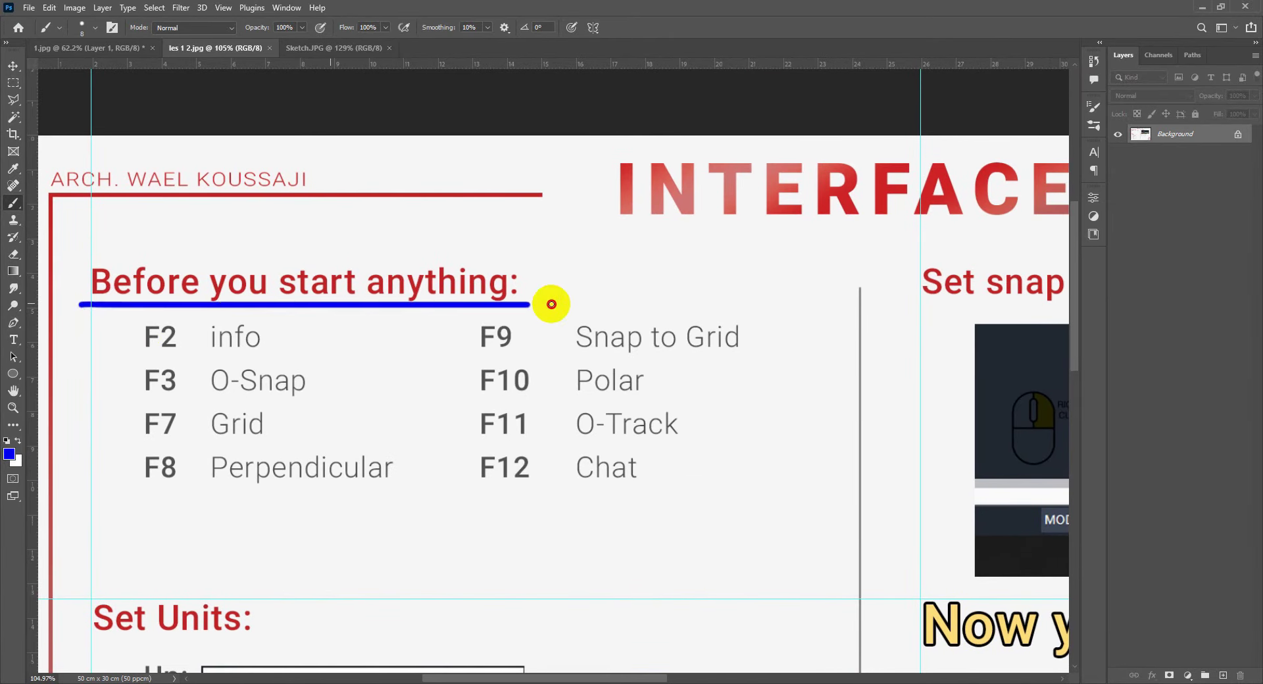
pyautogui.hotkey('ctrl', 'z')
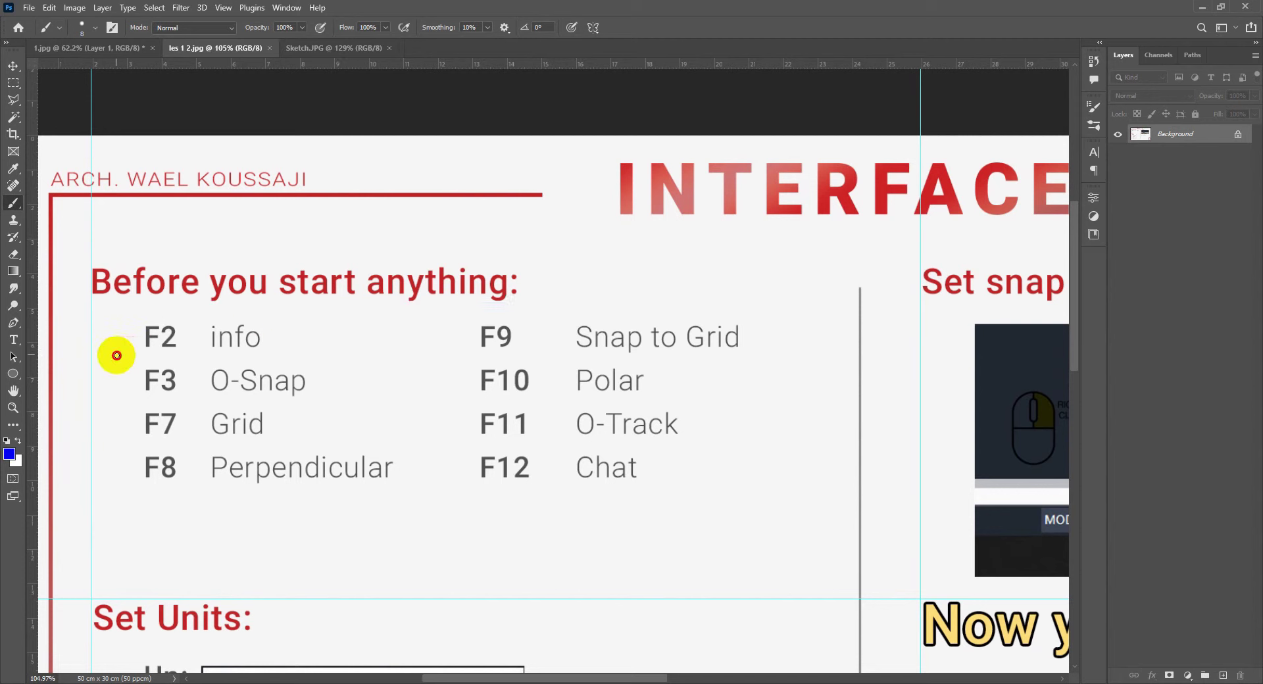
pyautogui.moveTo(116, 356)
pyautogui.mouseDown()
pyautogui.moveTo(247, 310)
pyautogui.moveTo(112, 333)
pyautogui.mouseUp()
pyautogui.hotkey('alt', 'Tab')
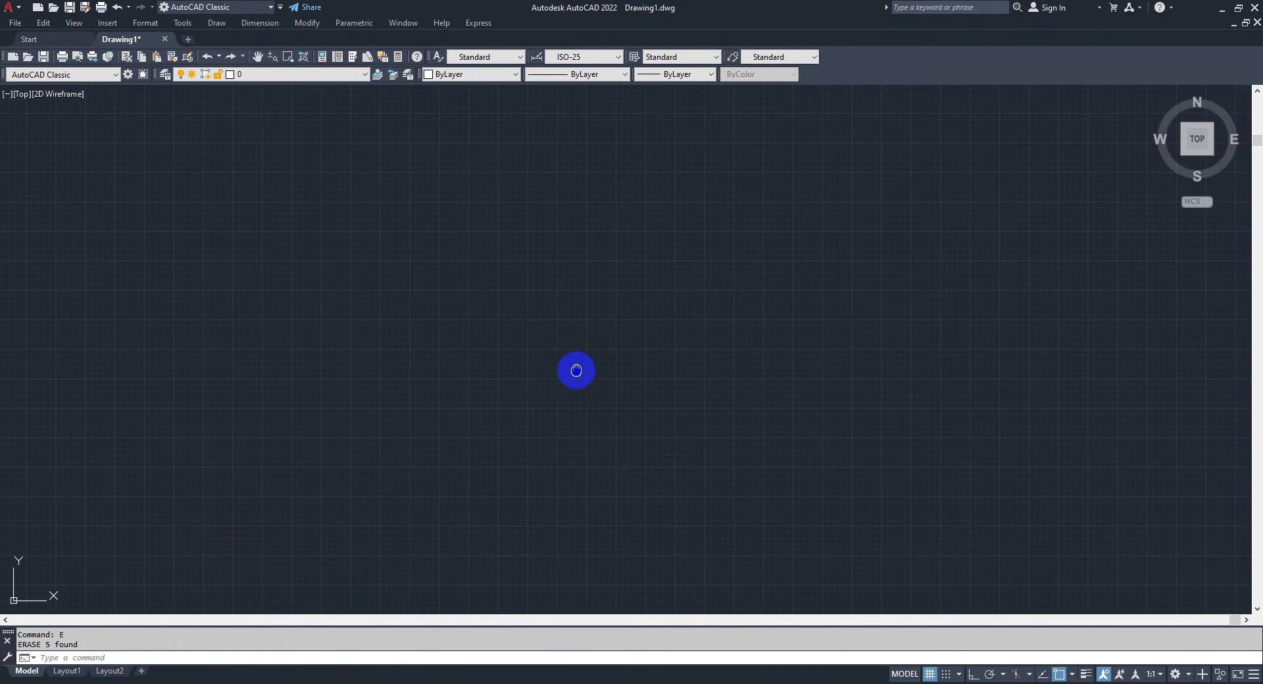
# Open the Text Window with F2 and highlight the 'ERASE 5 found' history entry.
pyautogui.press('F2')
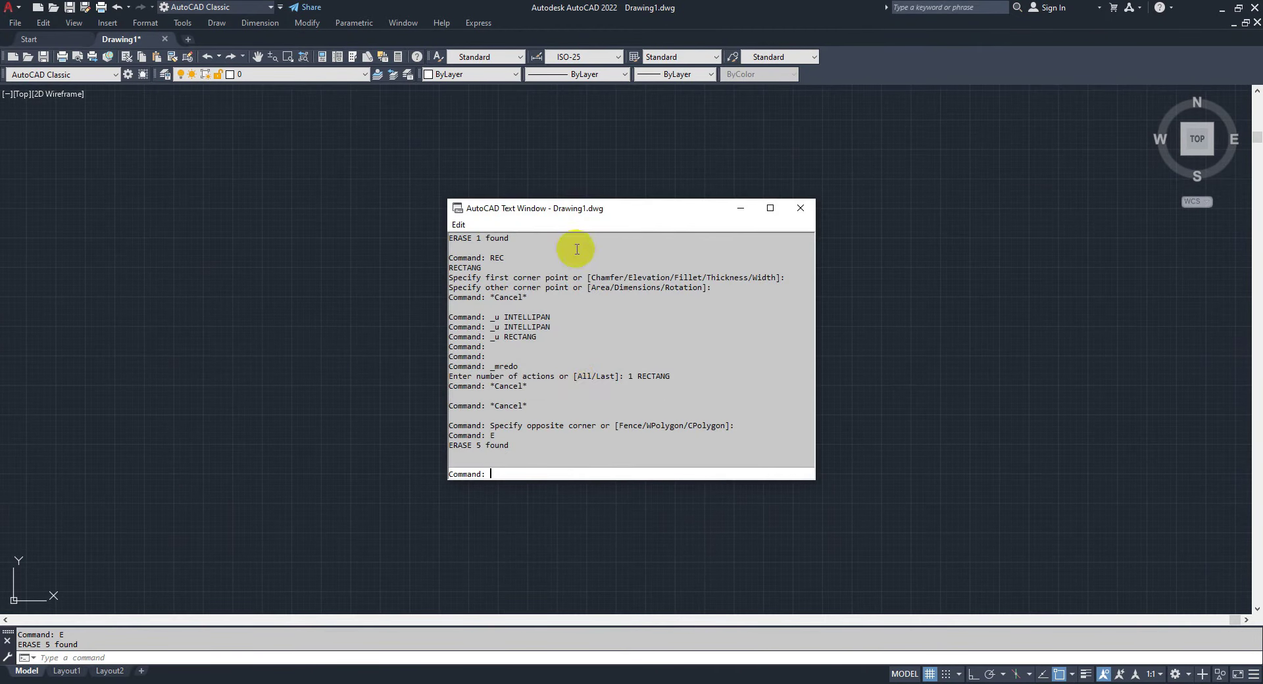
pyautogui.scroll(3, 557, 376)
pyautogui.scroll(2, 559, 361)
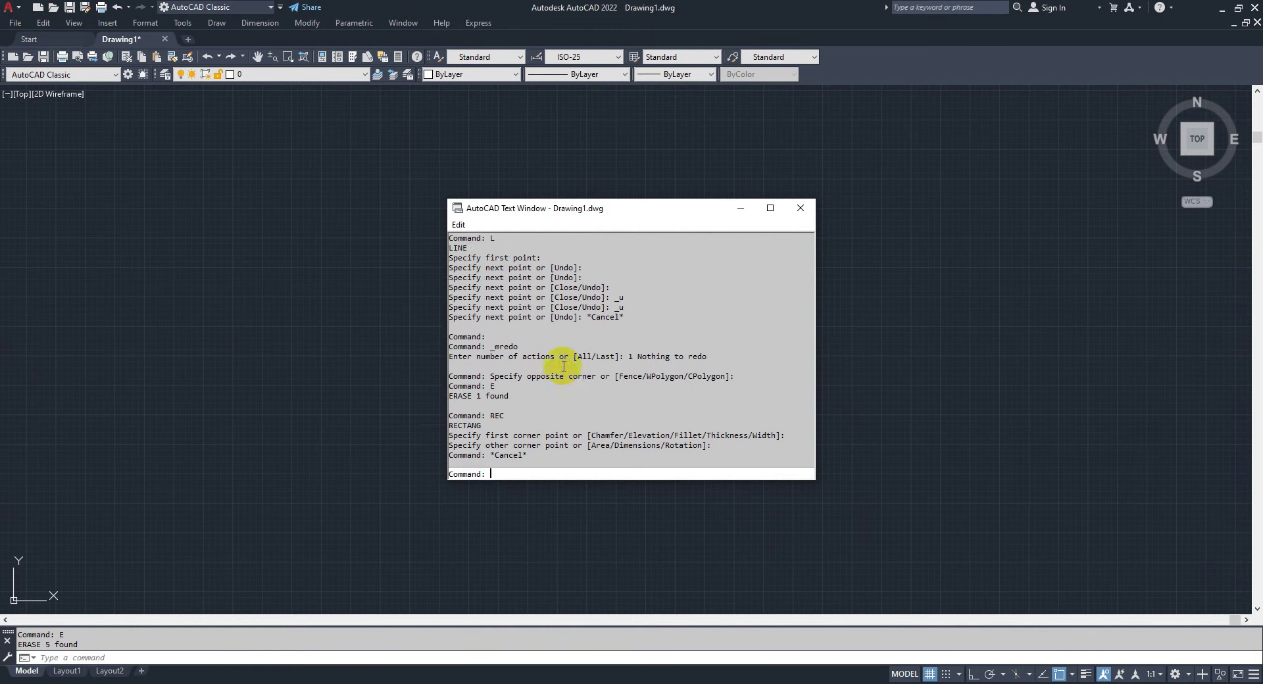
pyautogui.scroll(2, 559, 357)
pyautogui.moveTo(449, 248); pyautogui.dragTo(543, 425)
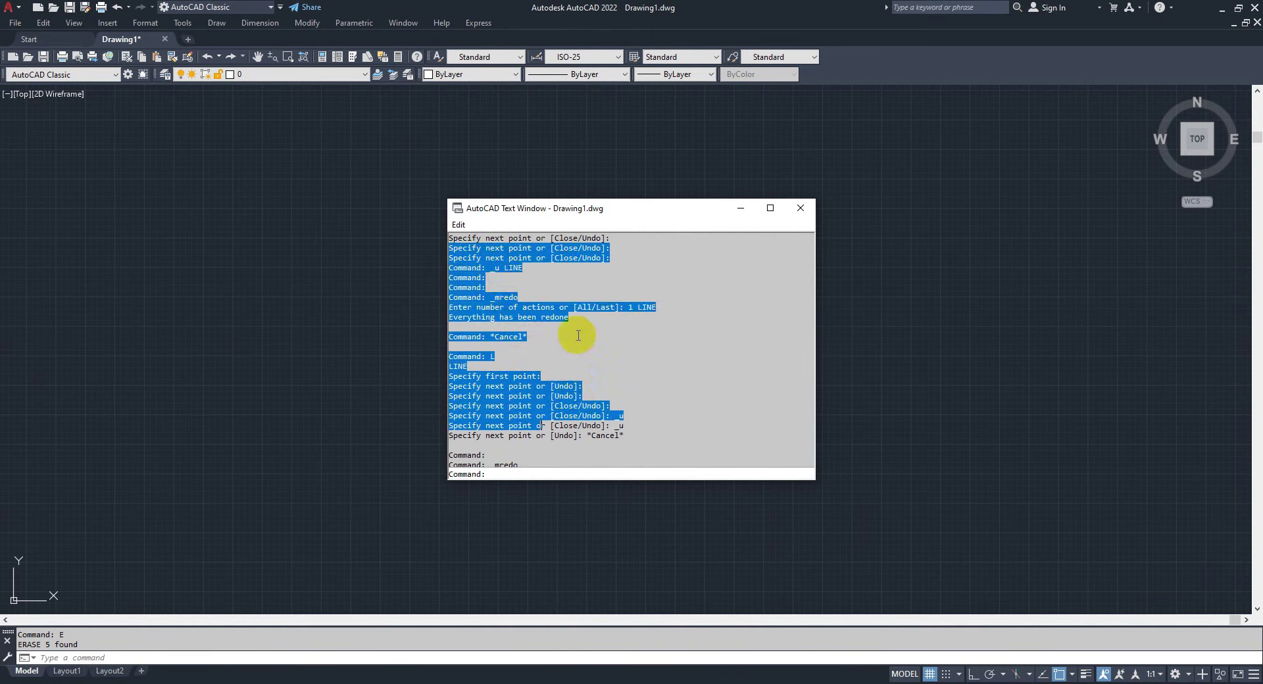
pyautogui.scroll(-2, 578, 337)
pyautogui.scroll(-5, 579, 340)
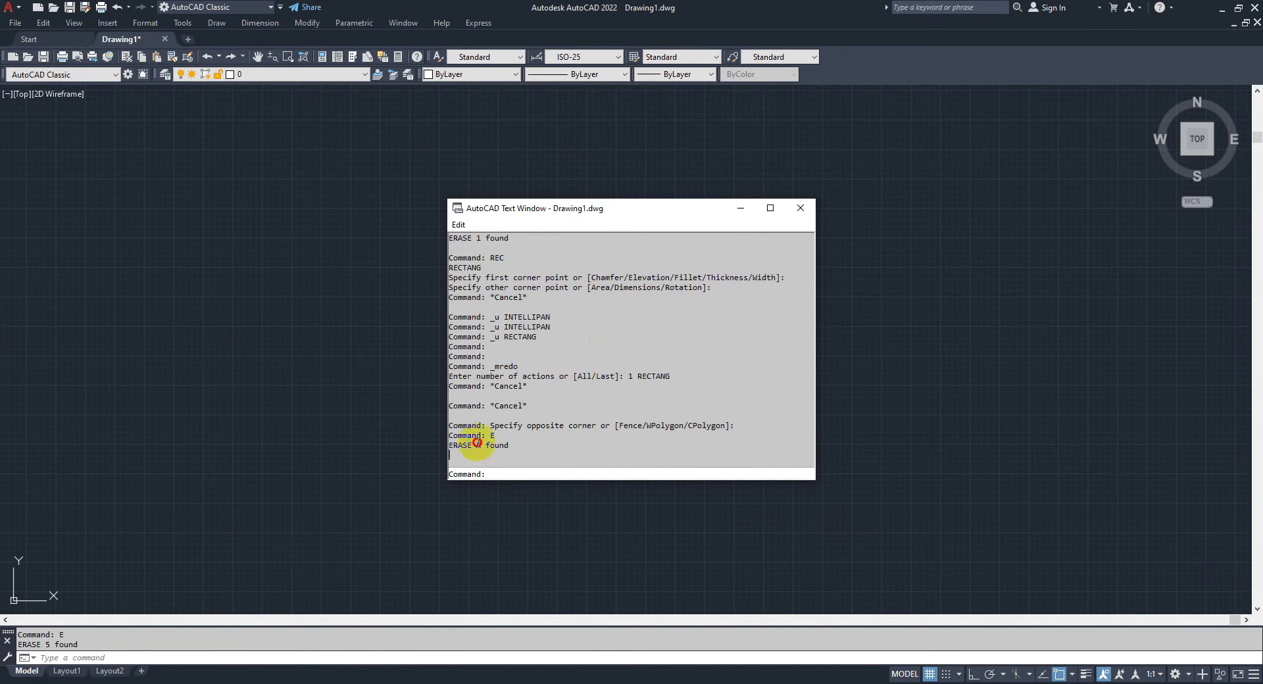
pyautogui.moveTo(484, 442); pyautogui.dragTo(677, 460)
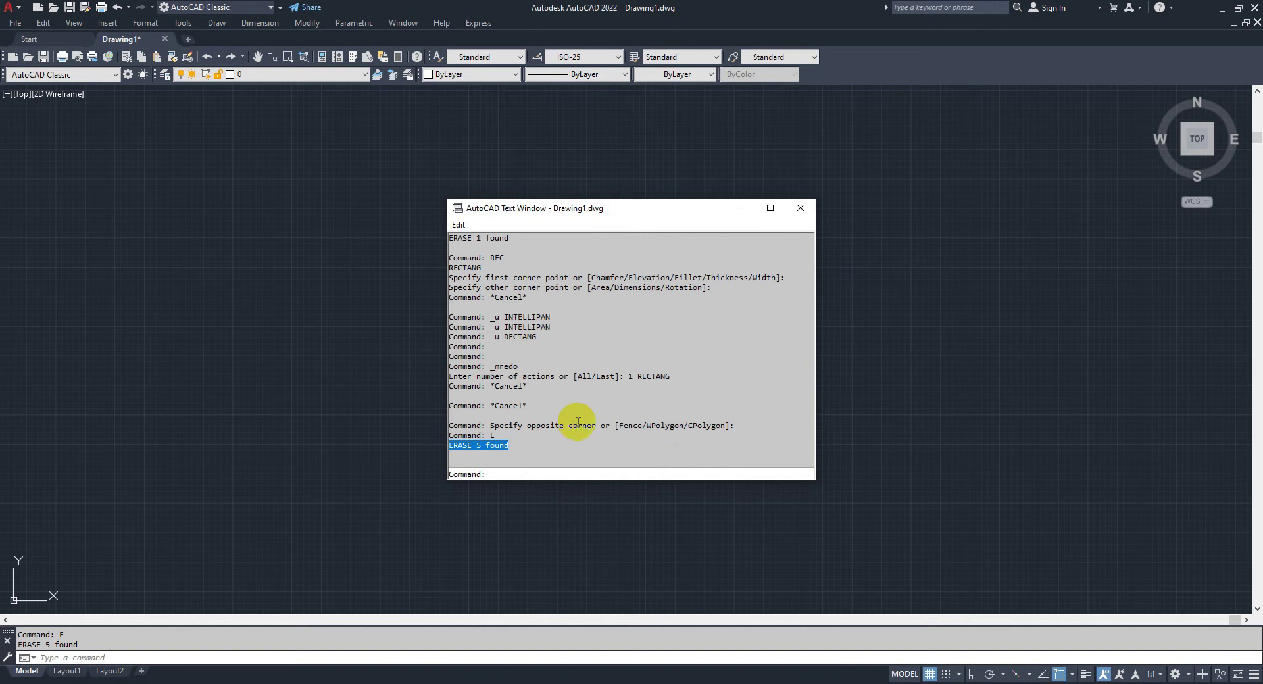
# Draw a test rectangle with REC, then window-select it and erase it with E.
pyautogui.click(648, 336)
pyautogui.click(808, 216)
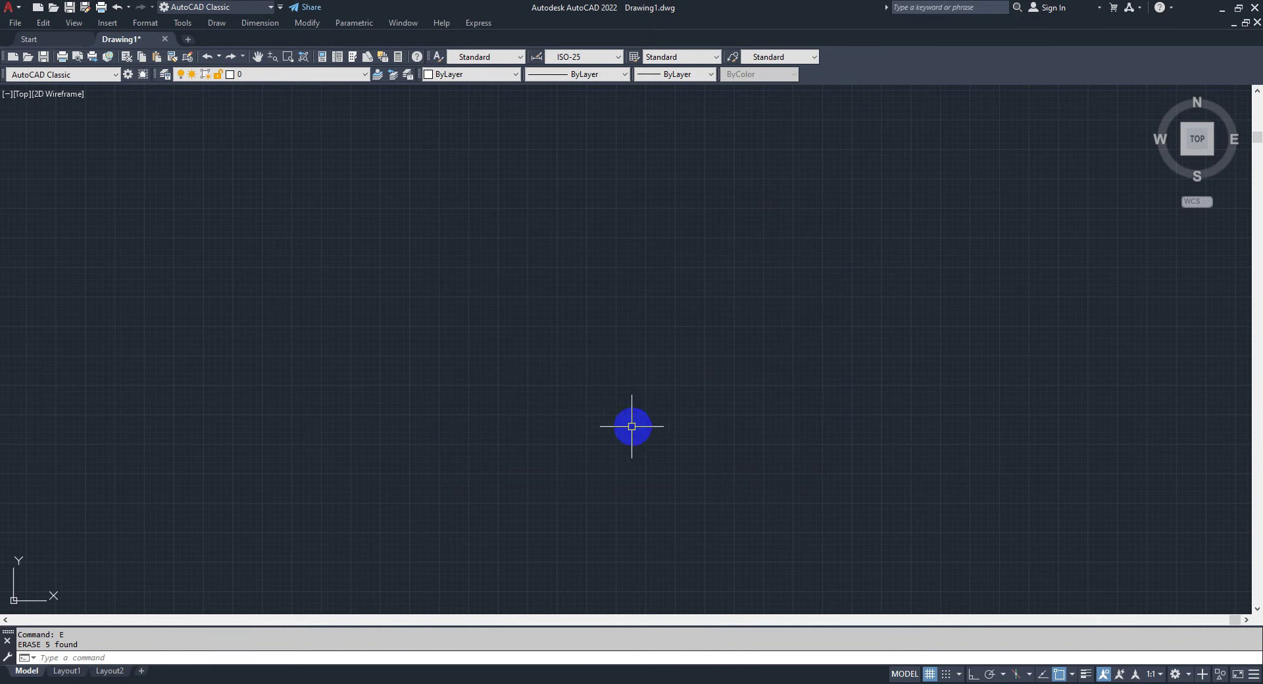
pyautogui.write('rec')
pyautogui.press('Return')
pyautogui.click(638, 367)
pyautogui.click(484, 472)
pyautogui.press('Escape')
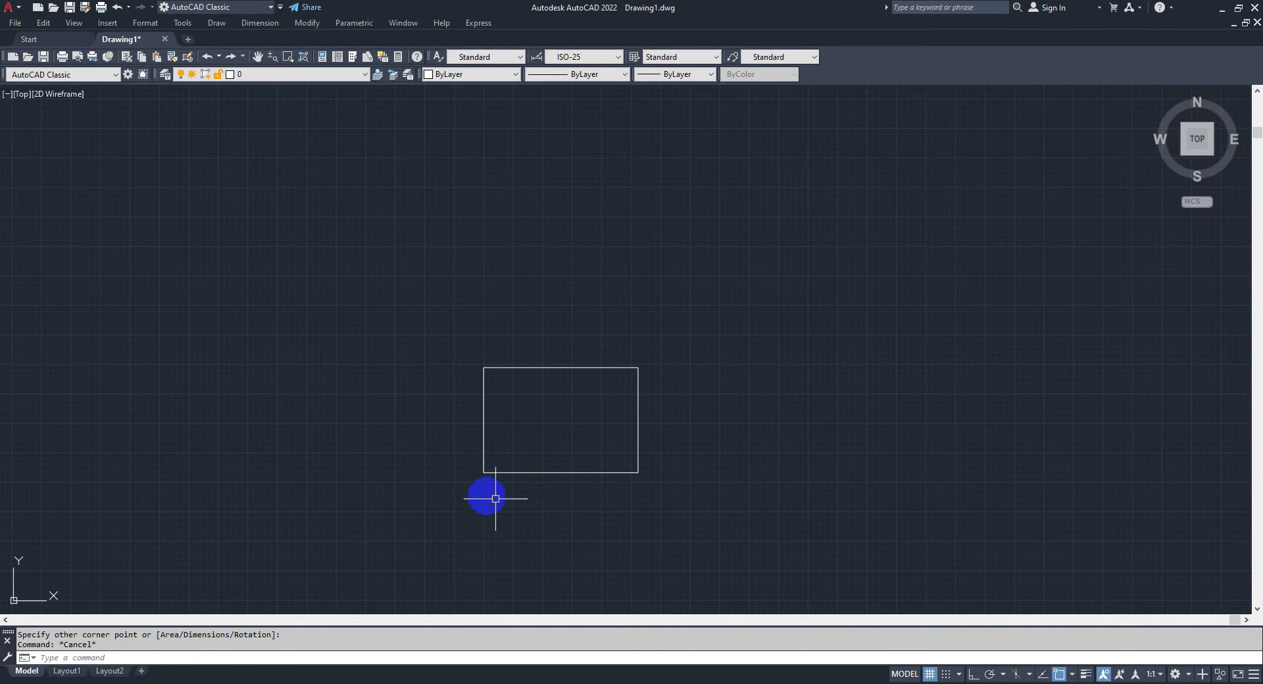
pyautogui.click(650, 473)
pyautogui.click(568, 491)
pyautogui.write('e')
pyautogui.press('Return')
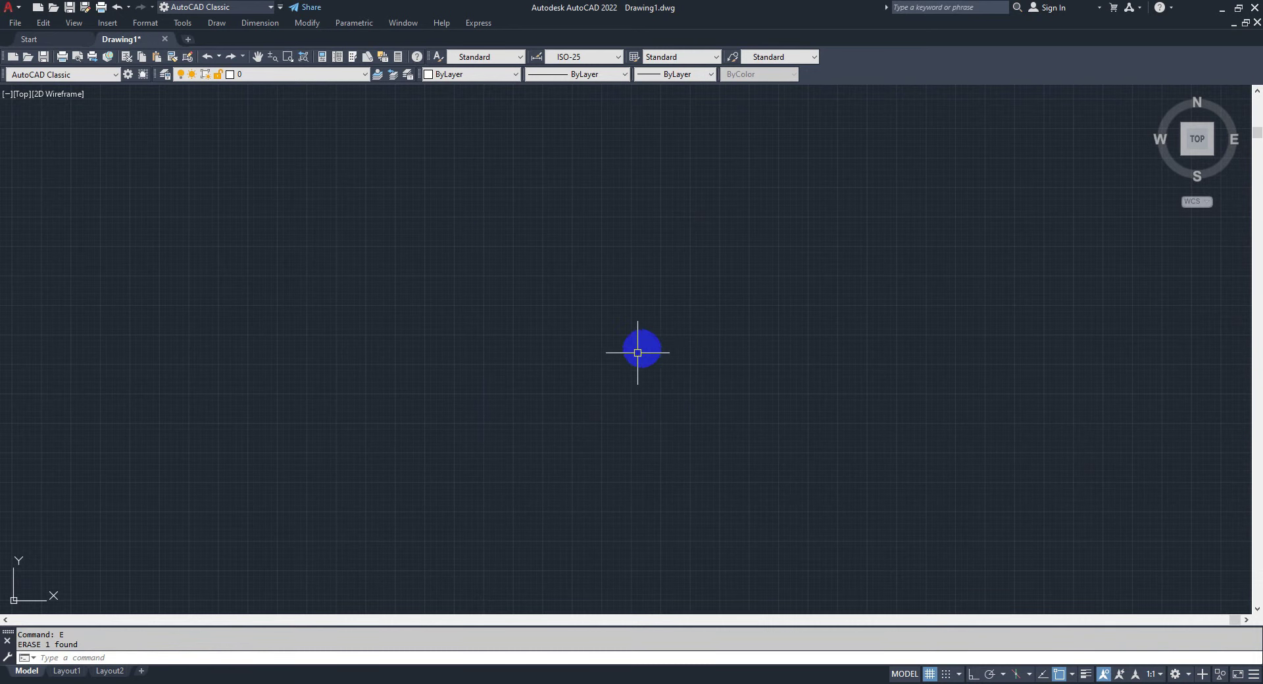
pyautogui.moveTo(442, 437); pyautogui.dragTo(477, 422, button='middle')
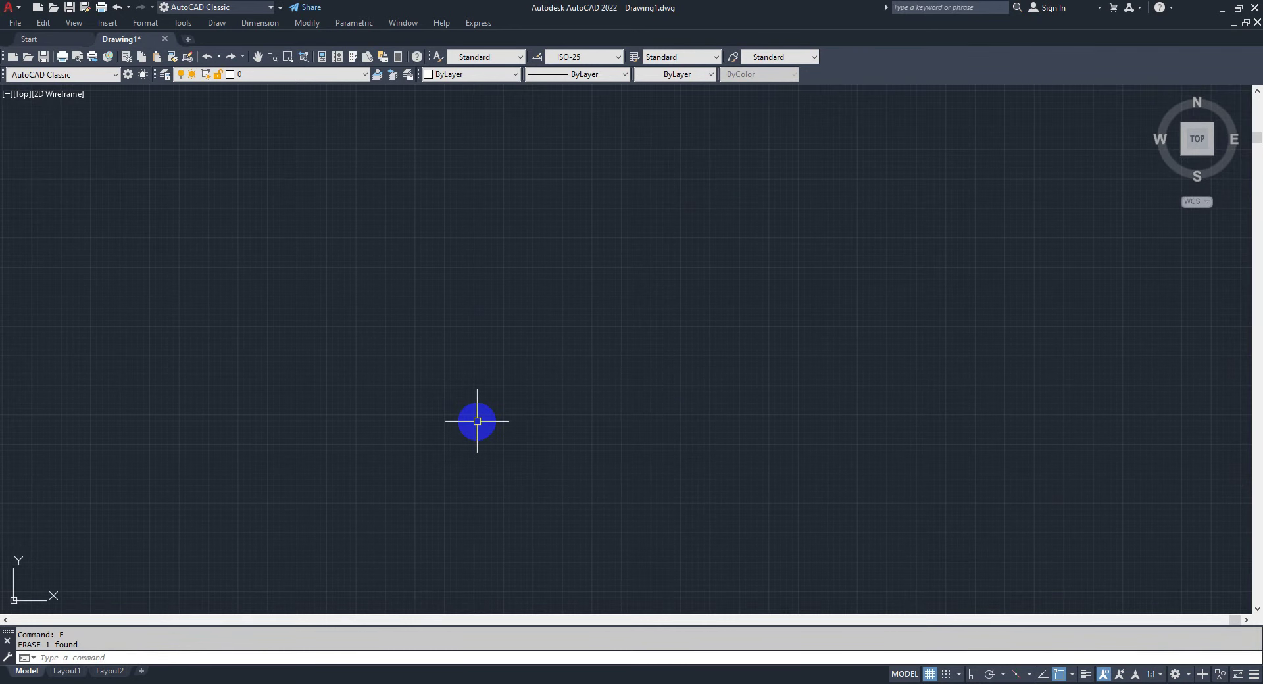
# Review the line-drawing entries in the F2 command history, then close the Text Window.
pyautogui.press('F2')
pyautogui.scroll(3, 503, 405)
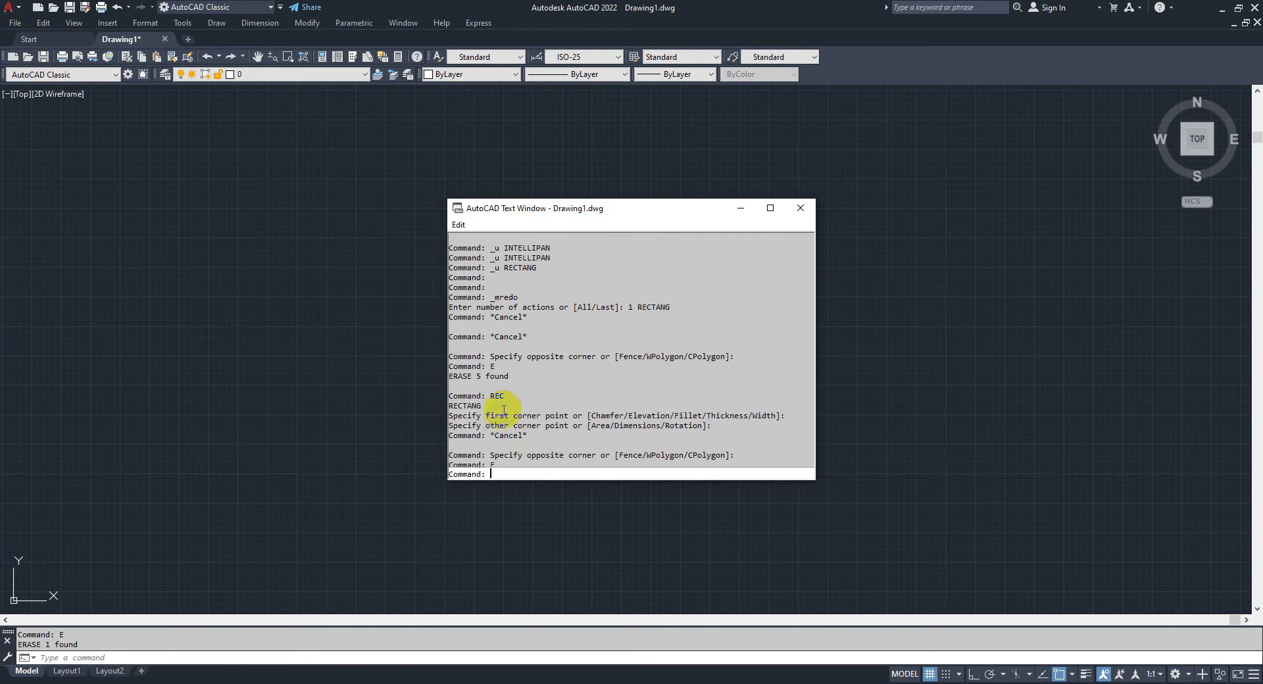
pyautogui.scroll(2, 503, 407)
pyautogui.scroll(3, 501, 407)
pyautogui.scroll(2, 501, 409)
pyautogui.scroll(1, 501, 409)
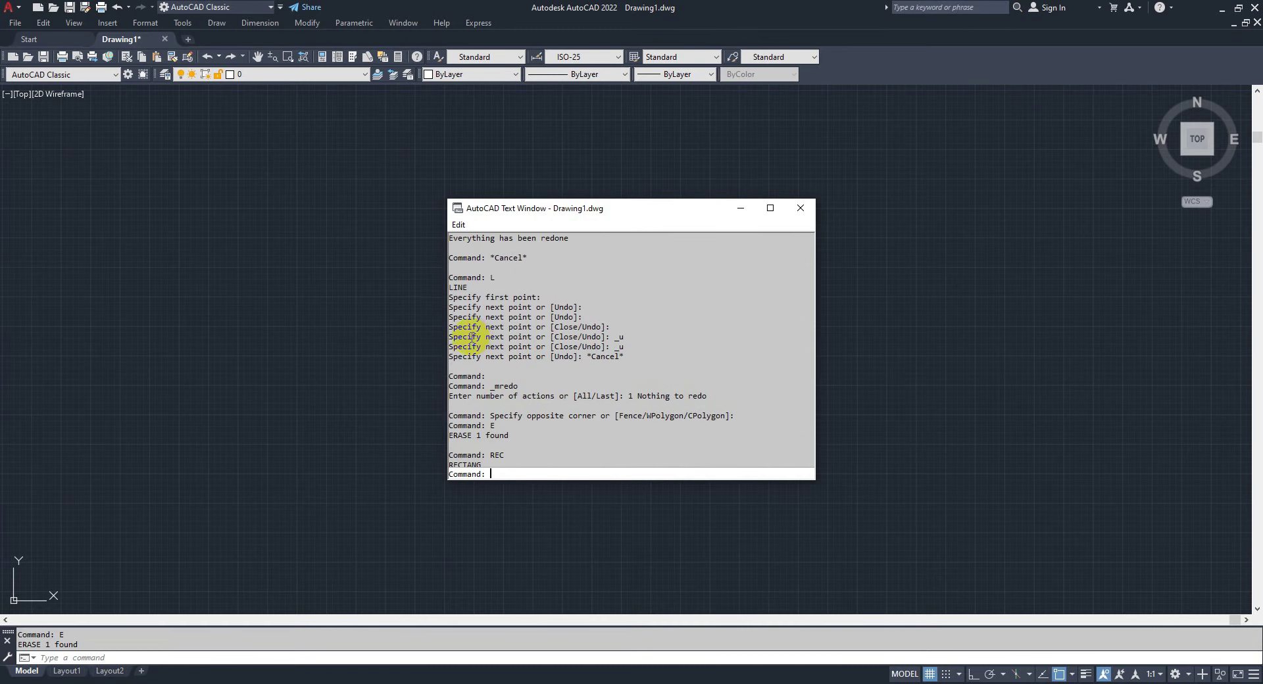
pyautogui.moveTo(479, 327); pyautogui.dragTo(628, 356)
pyautogui.click(556, 358)
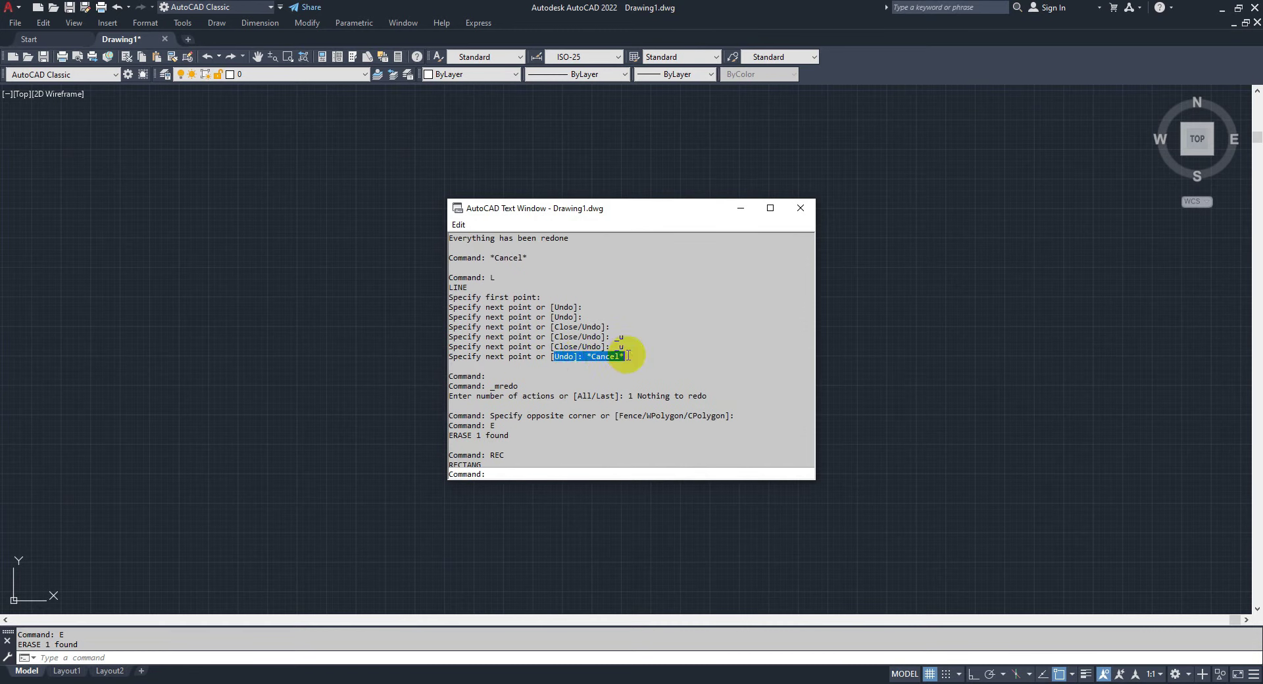
pyautogui.click(801, 208)
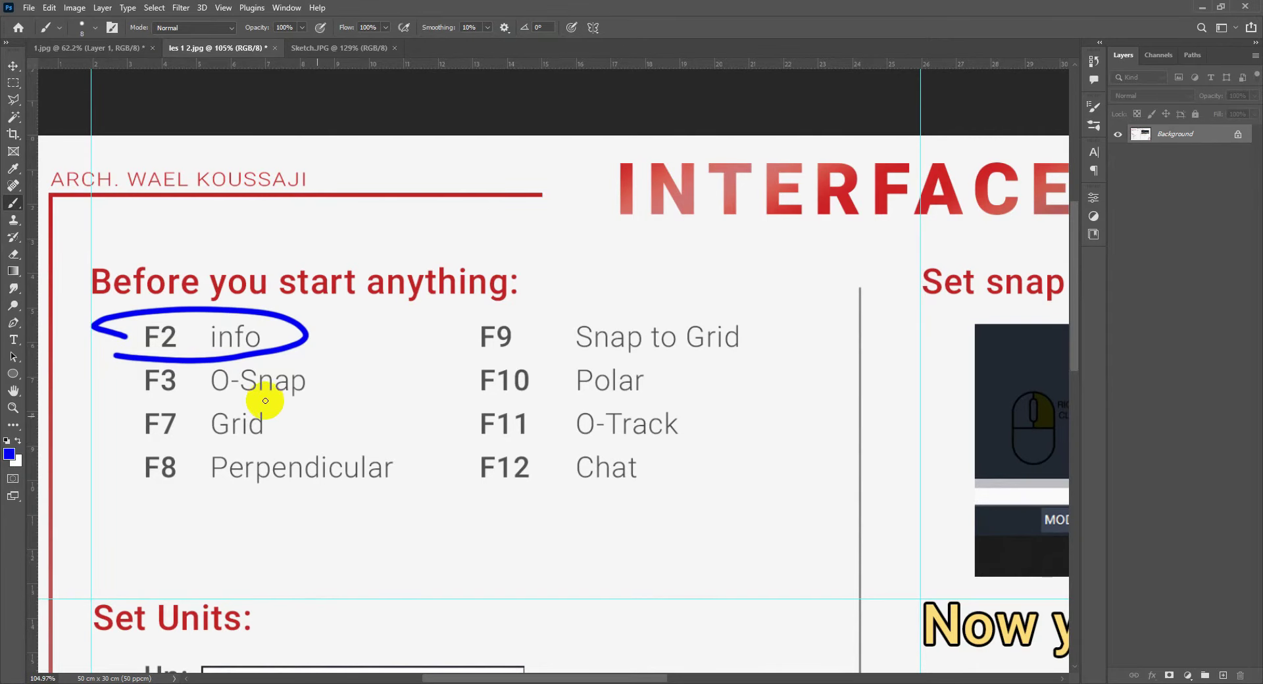
# Draw a blue underline beneath 'F3 O-Snap' and loops around its 'O' and 'Snap'.
pyautogui.moveTo(129, 397); pyautogui.dragTo(293, 397)
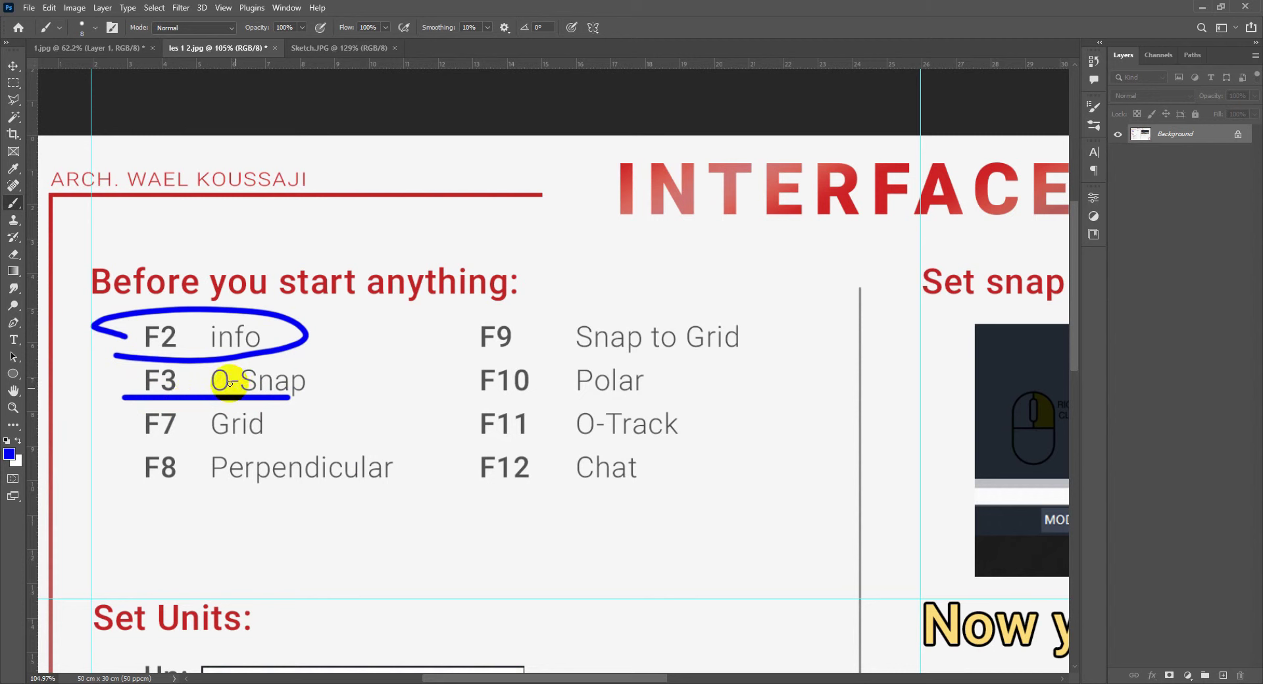
pyautogui.moveTo(227, 395); pyautogui.dragTo(207, 405)
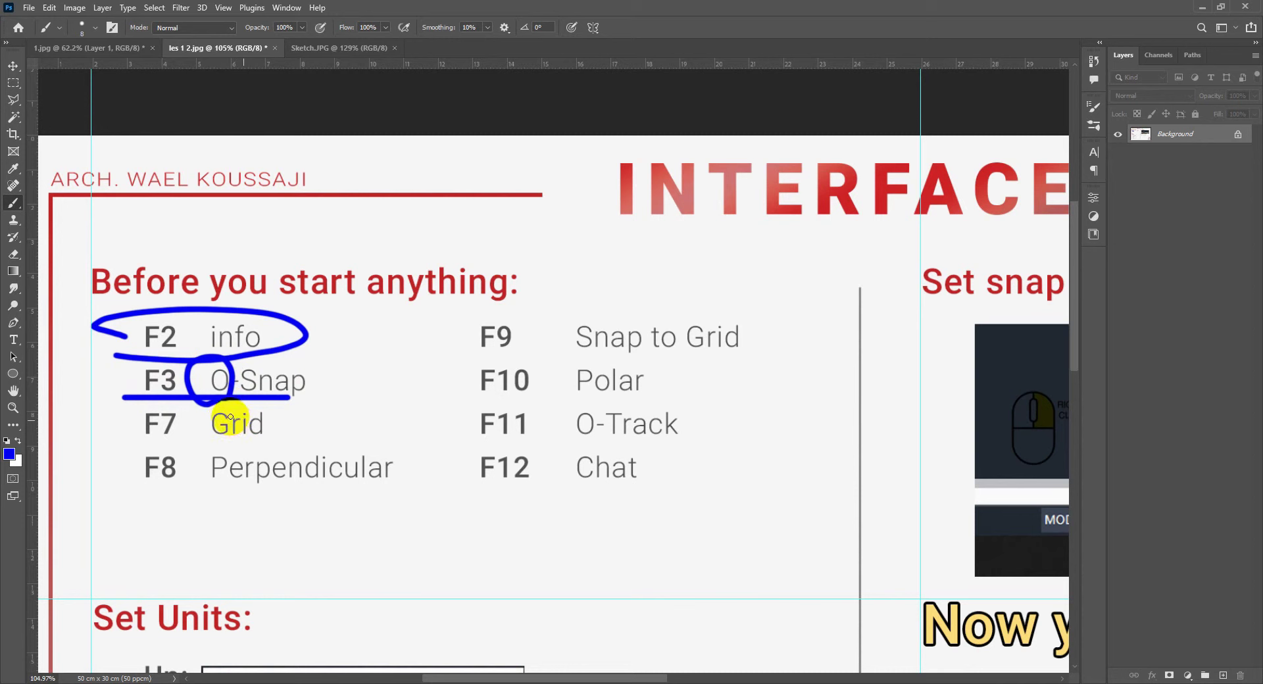
pyautogui.moveTo(282, 361); pyautogui.dragTo(301, 380)
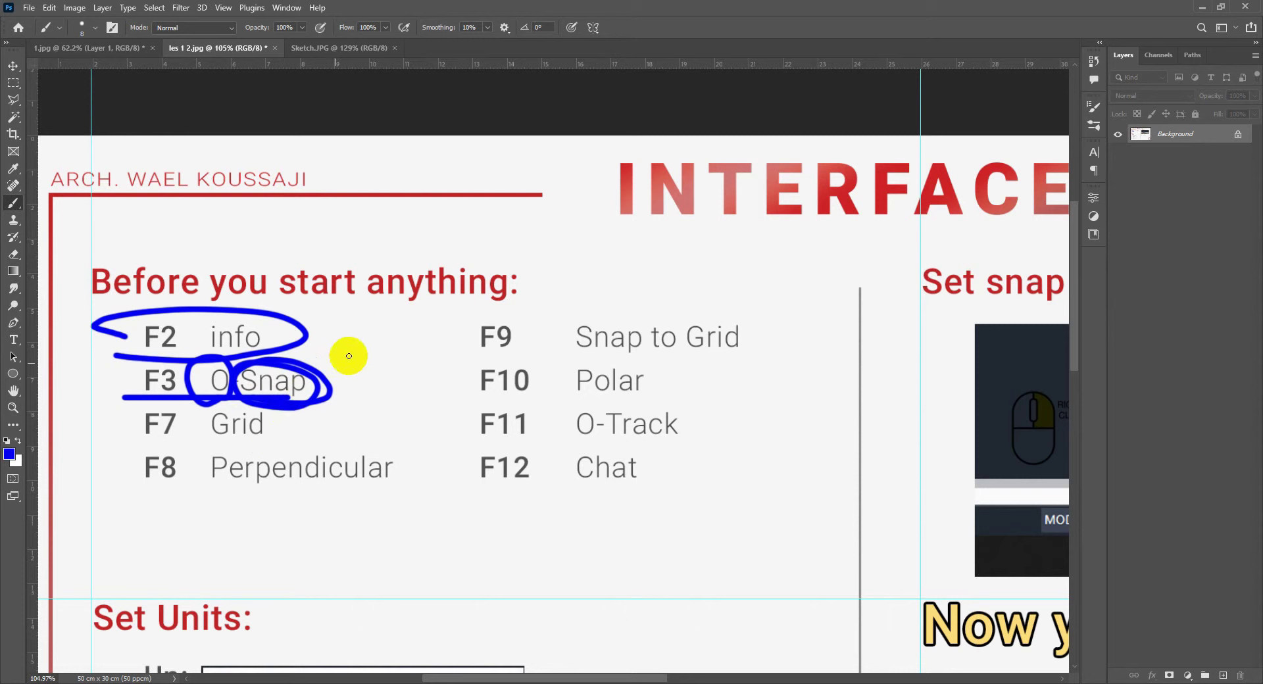
# Back in AutoCAD, draw a rectangle on the canvas.
pyautogui.hotkey('alt', 'Tab')
pyautogui.click(554, 338)
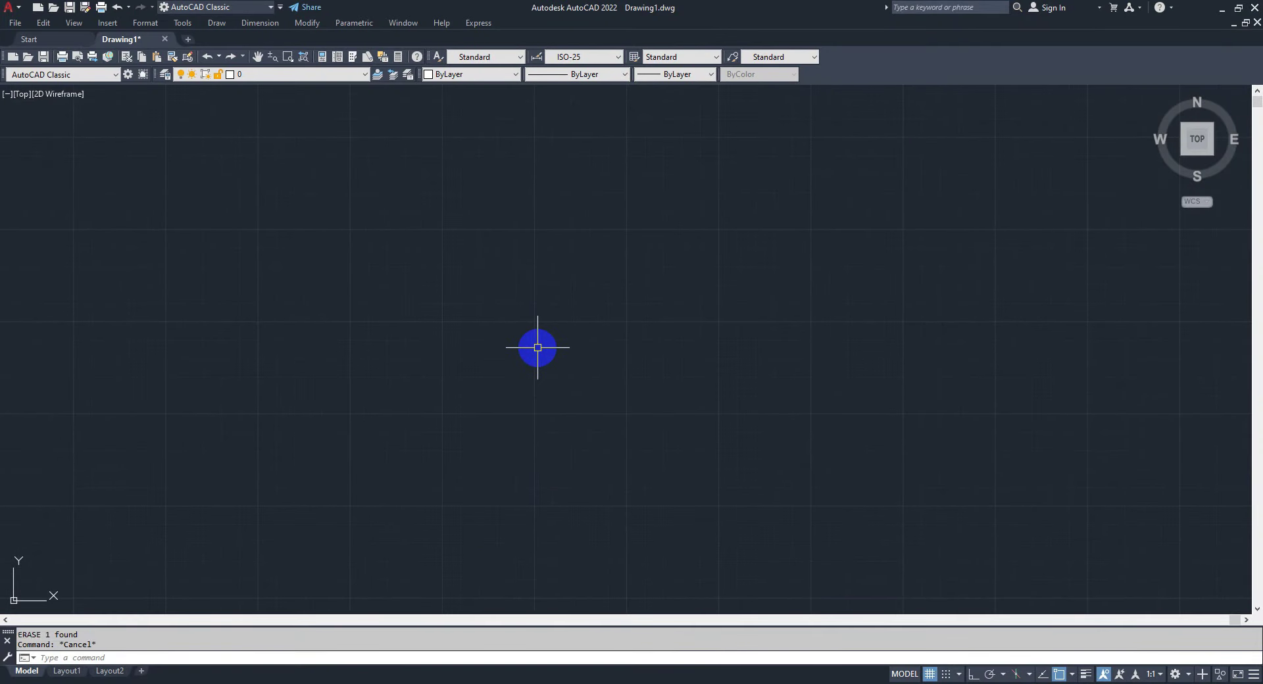
pyautogui.press('Return')
pyautogui.press('Escape')
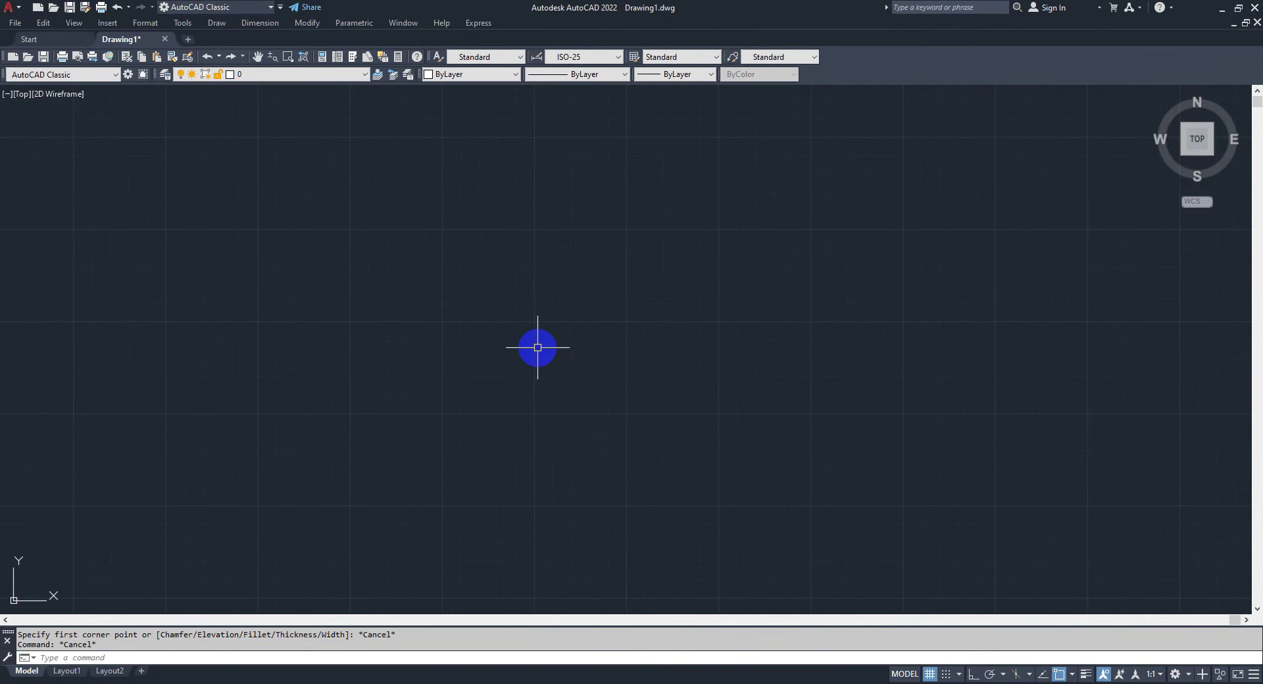
pyautogui.write('rec')
pyautogui.press('Return')
pyautogui.click(698, 252)
pyautogui.click(398, 440)
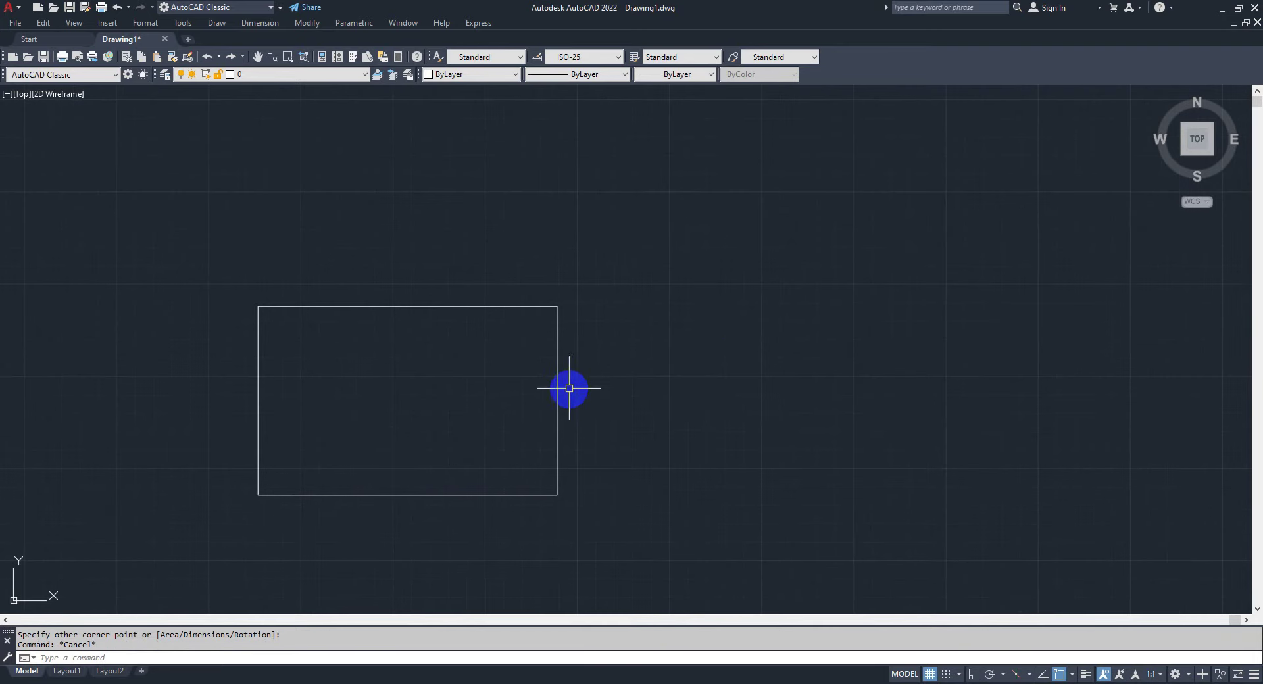
pyautogui.scroll(2, 572, 389)
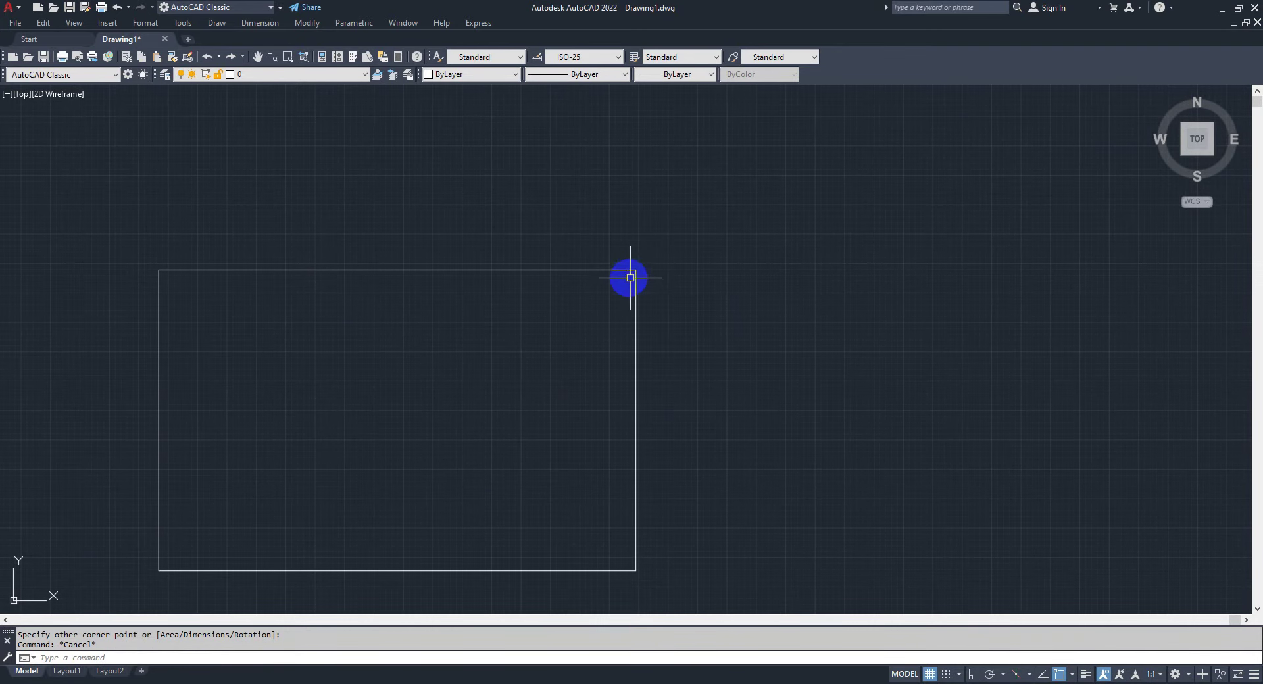
pyautogui.moveTo(630, 278); pyautogui.dragTo(562, 322, button='middle')
# Draw a diagonal line from the rectangle's top-right corner up and to the right.
pyautogui.write('l')
pyautogui.press('Return')
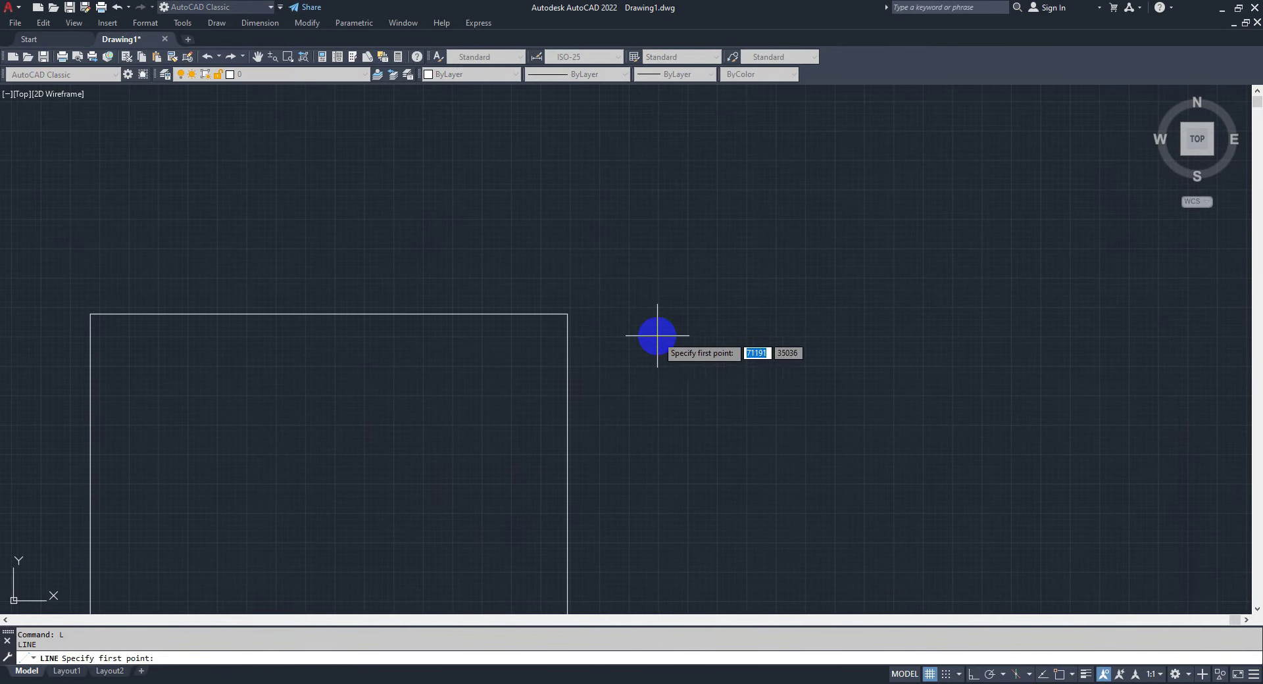
pyautogui.click(567, 315)
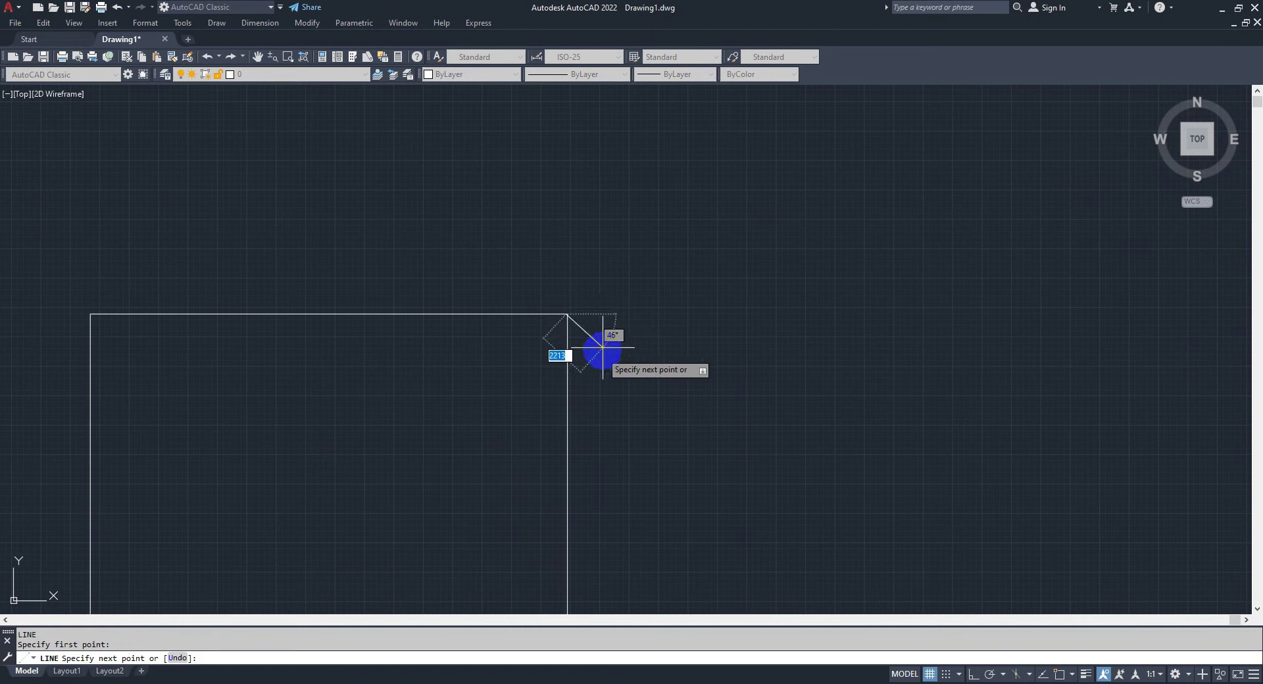
pyautogui.click(702, 175)
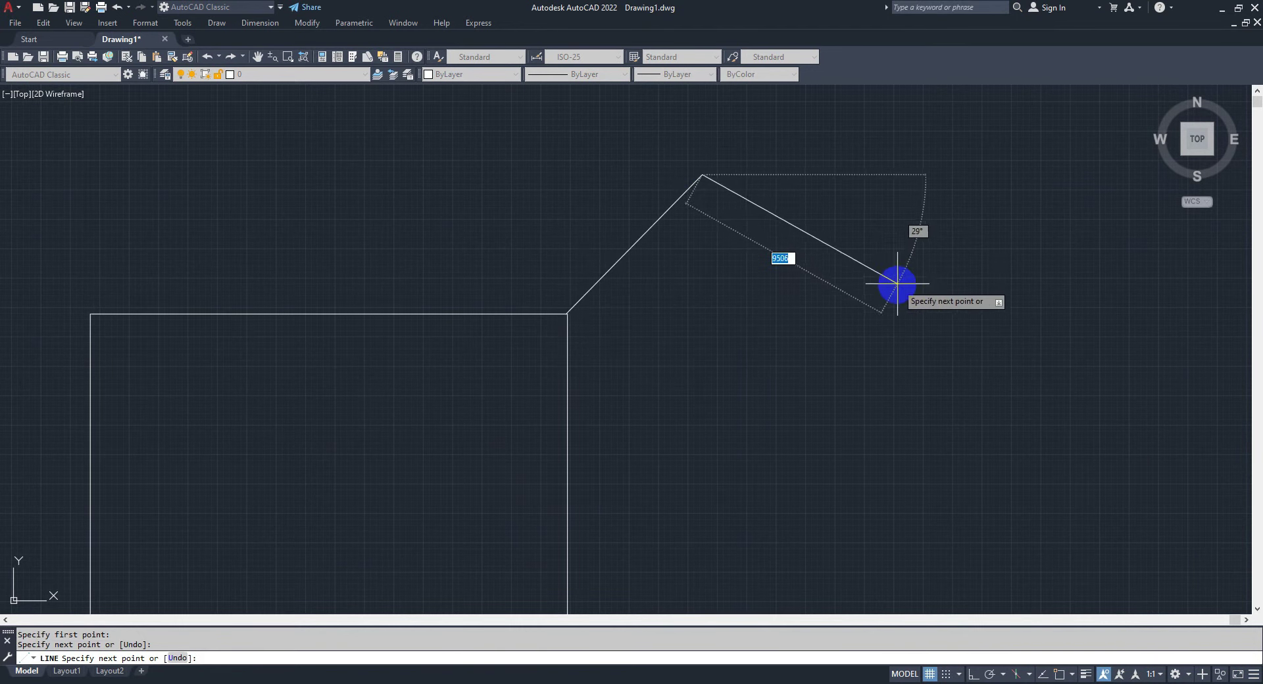
pyautogui.press('Escape')
pyautogui.scroll(1, 567, 313)
pyautogui.scroll(1, 559, 308)
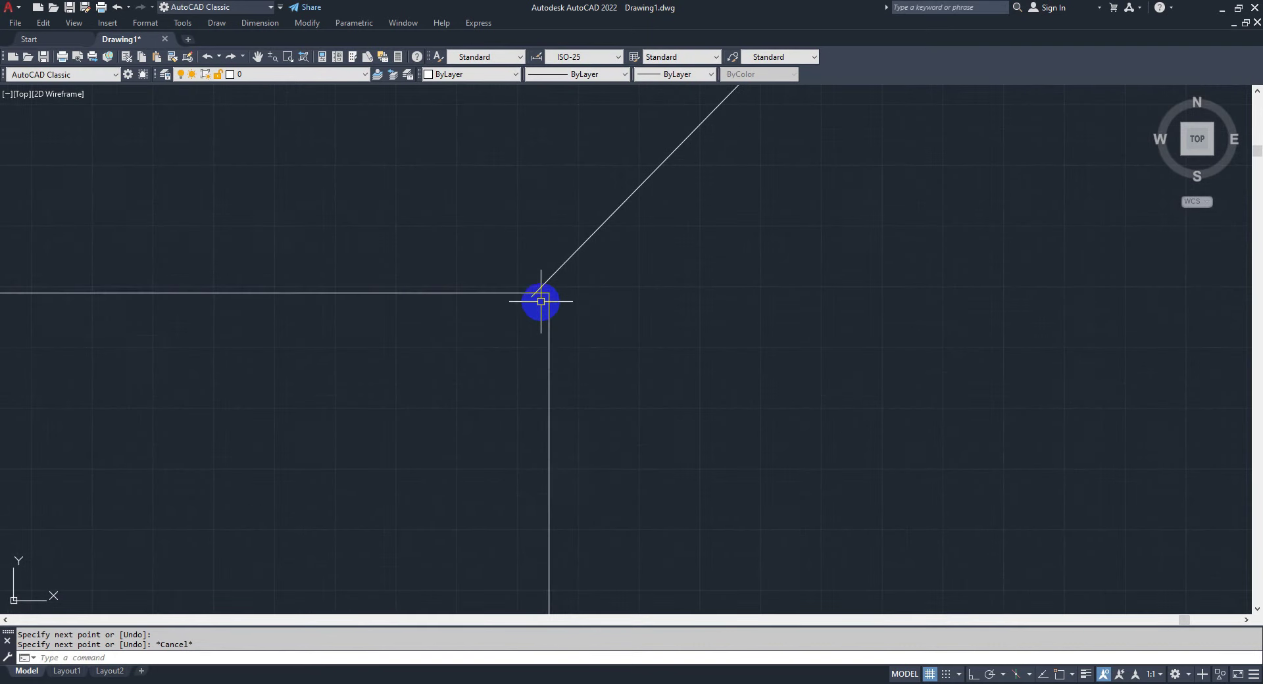
pyautogui.scroll(2, 527, 276)
pyautogui.scroll(-1, 486, 282)
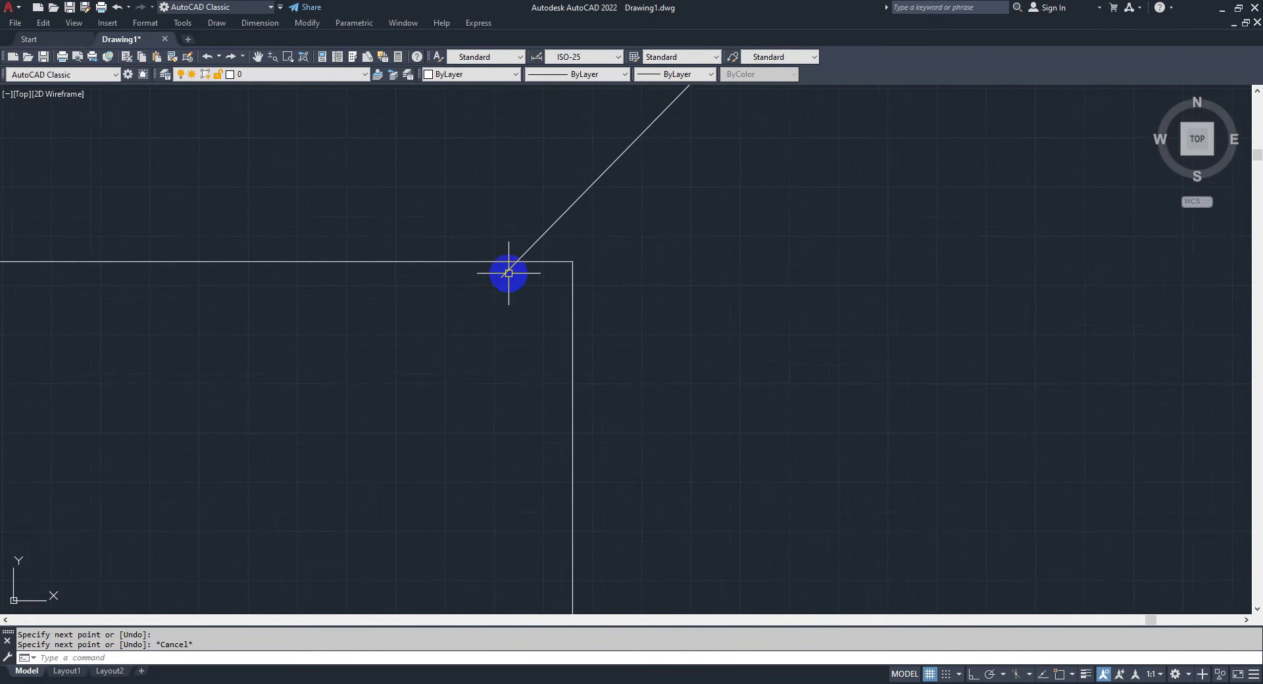
pyautogui.scroll(-1, 507, 273)
pyautogui.moveTo(530, 266); pyautogui.dragTo(533, 369, button='middle')
# Erase the diagonal line with E and recentre the view on the rectangle.
pyautogui.click(625, 274)
pyautogui.write('e')
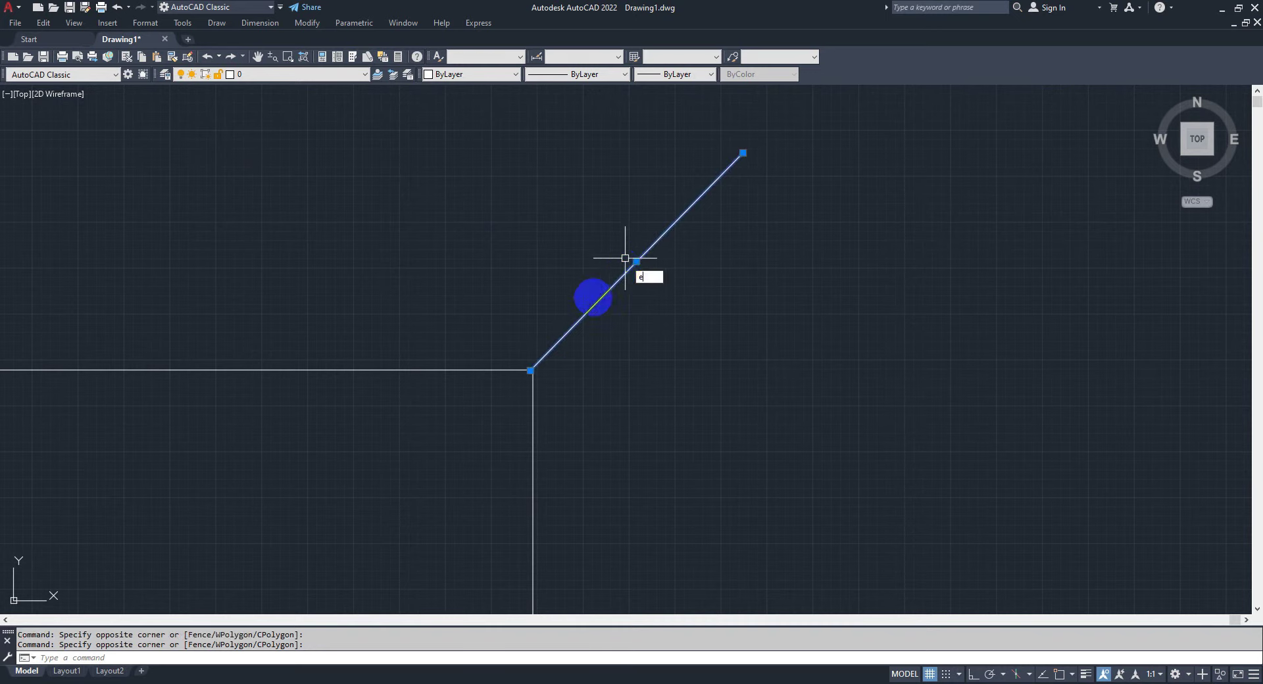
pyautogui.press('Return')
pyautogui.scroll(-3, 465, 409)
pyautogui.moveTo(273, 482); pyautogui.dragTo(544, 358, button='middle')
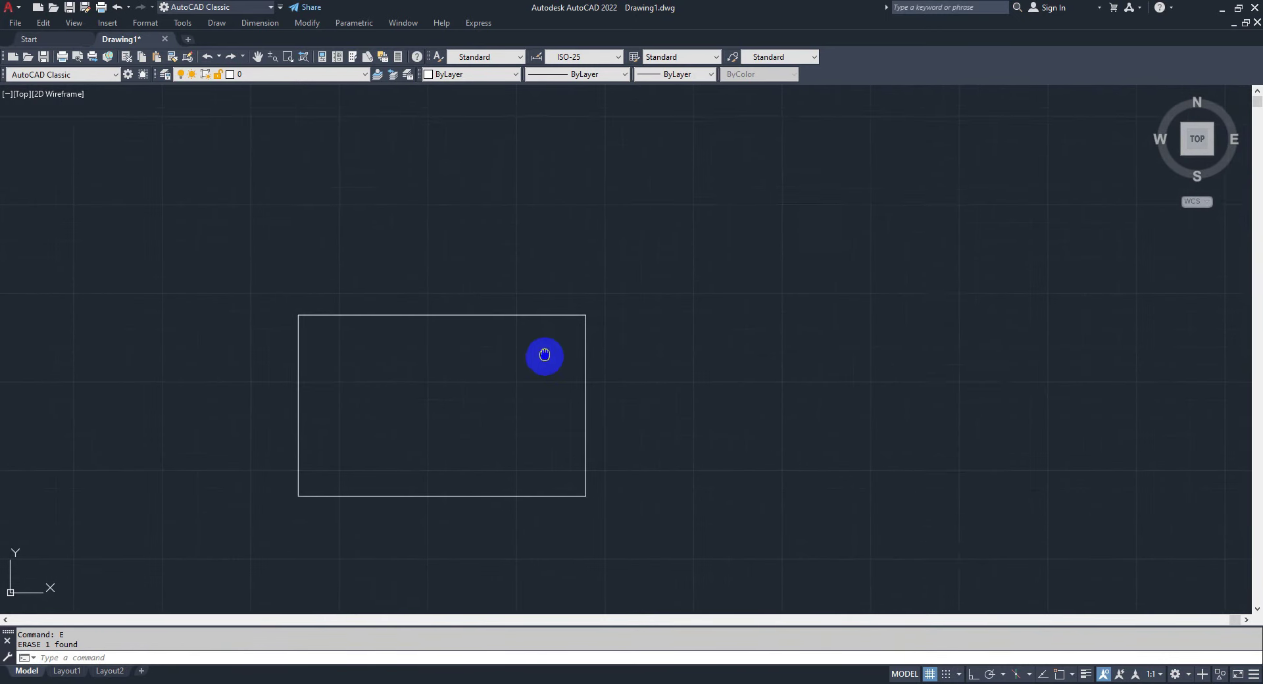
pyautogui.scroll(2, 566, 346)
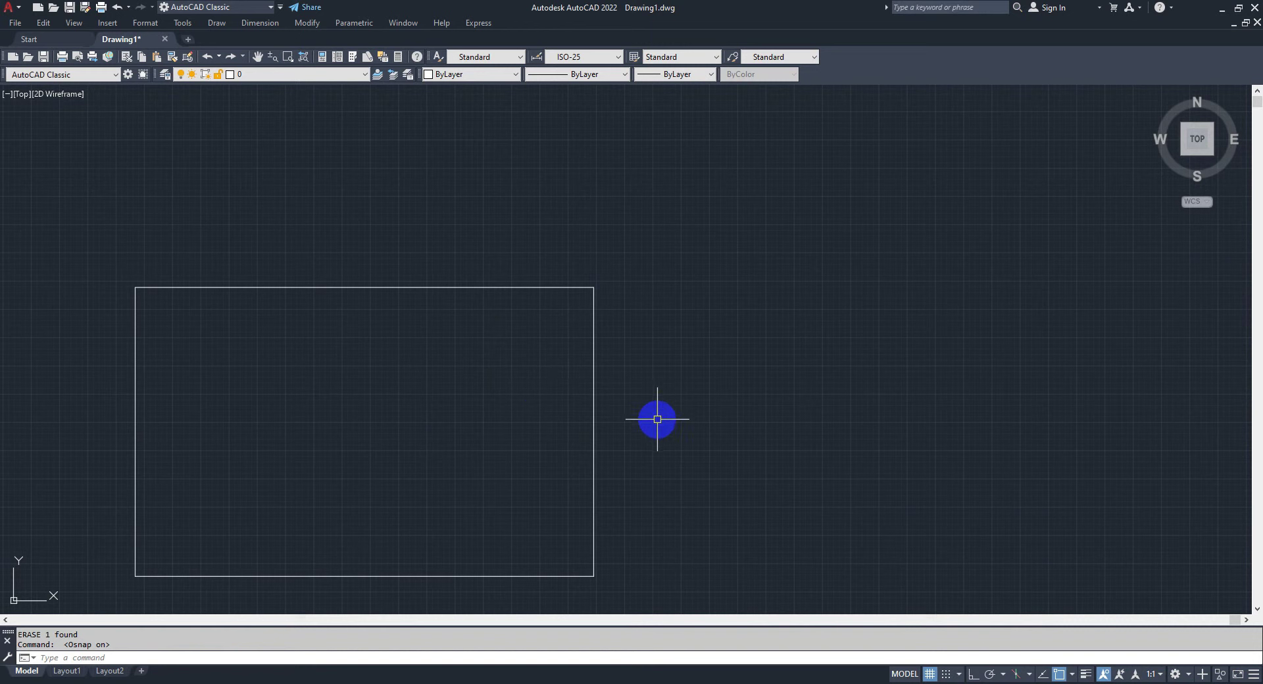
# Draw two lines from the rectangle's right-edge midpoint out to a point and back to its top-right corner.
pyautogui.doubleClick(1052, 671)
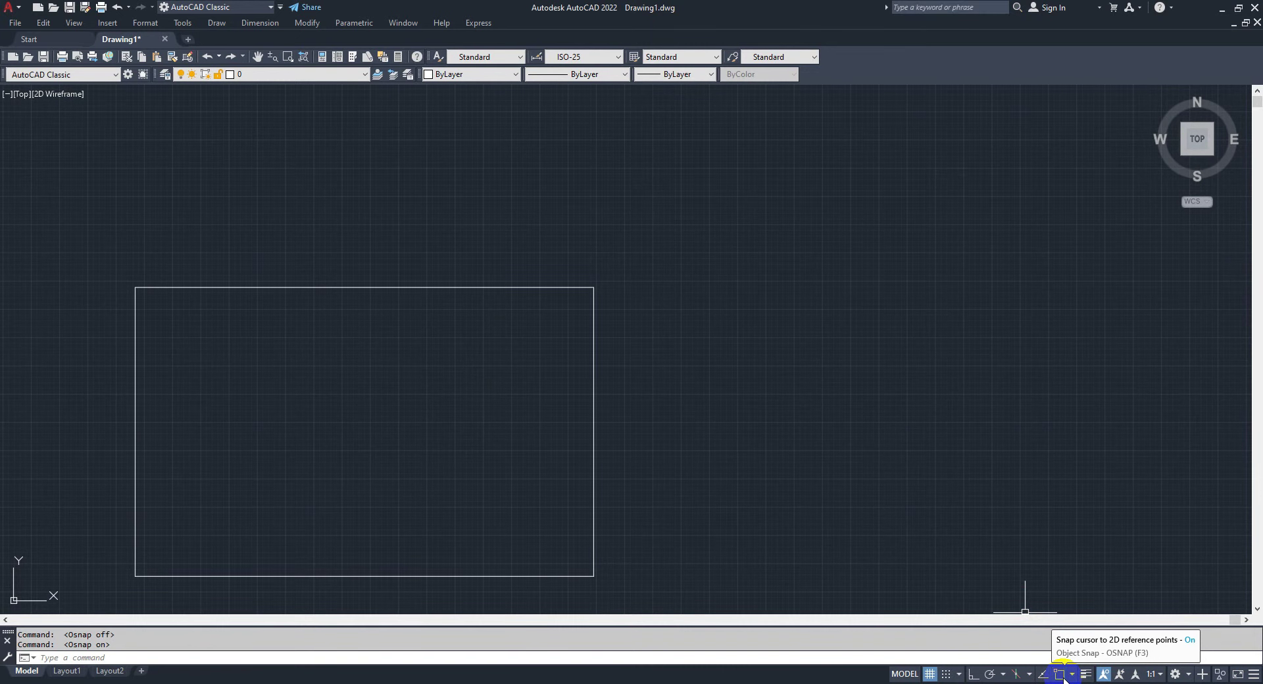
pyautogui.moveTo(669, 392); pyautogui.dragTo(661, 361, button='middle')
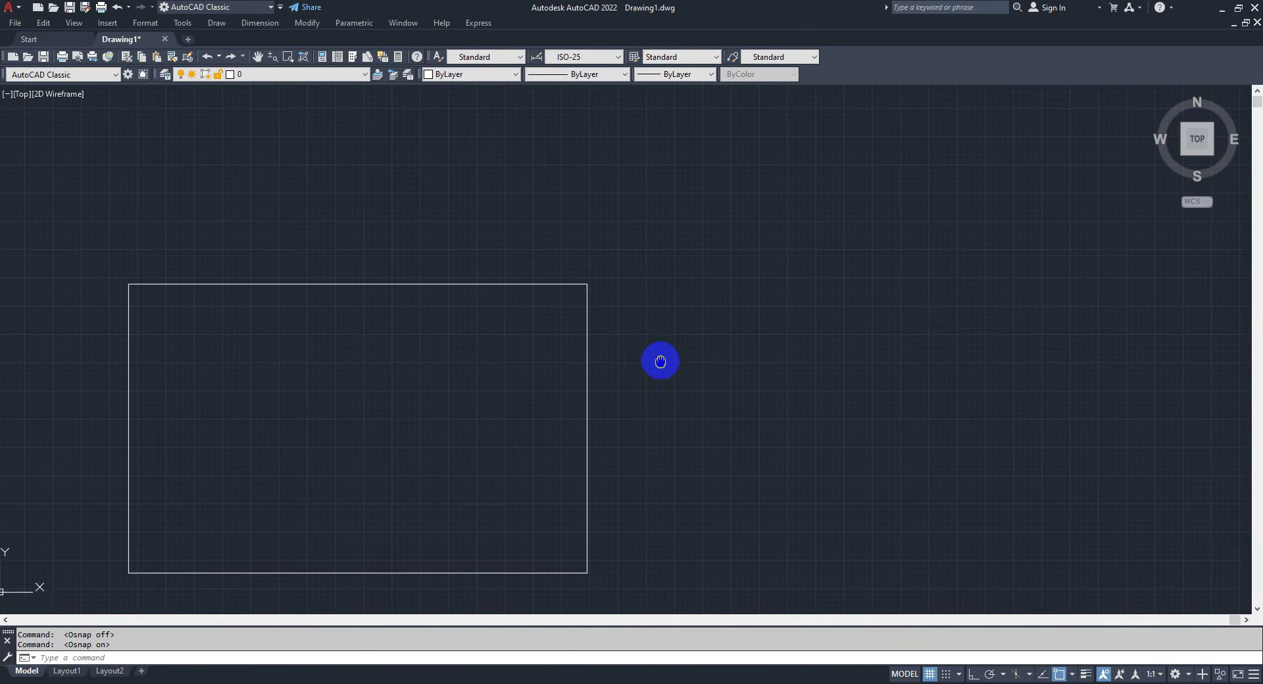
pyautogui.write('l')
pyautogui.press('Return')
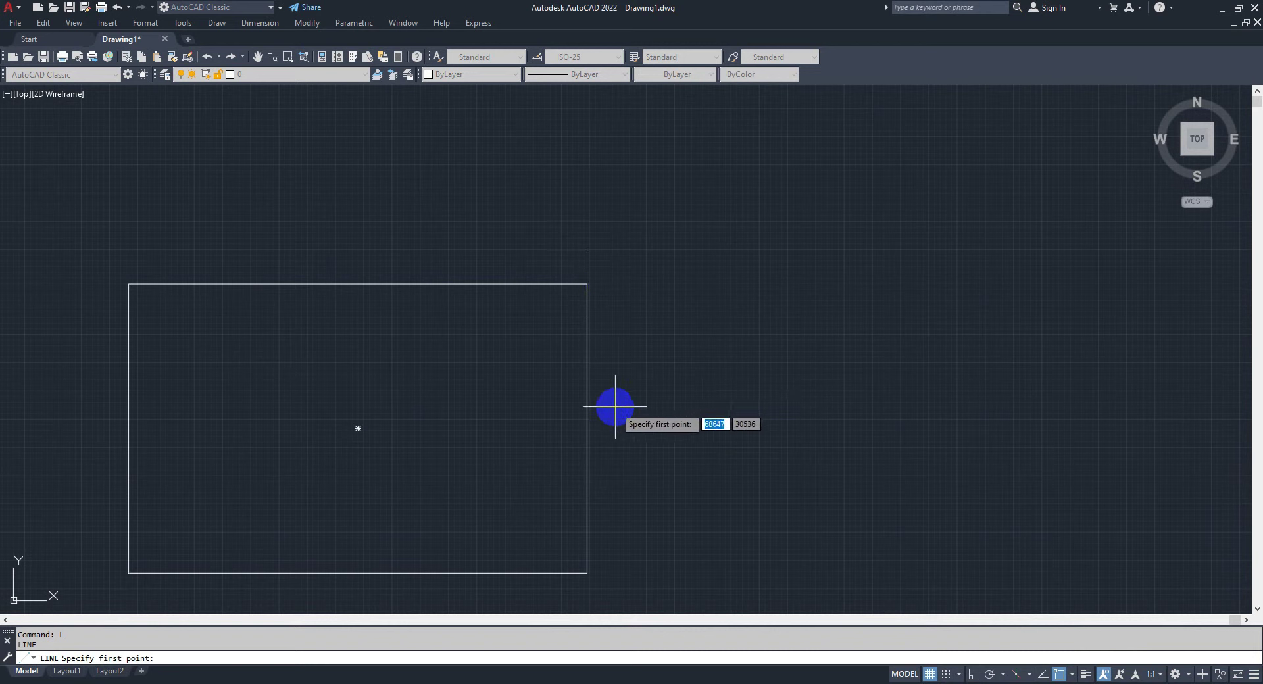
pyautogui.click(586, 428)
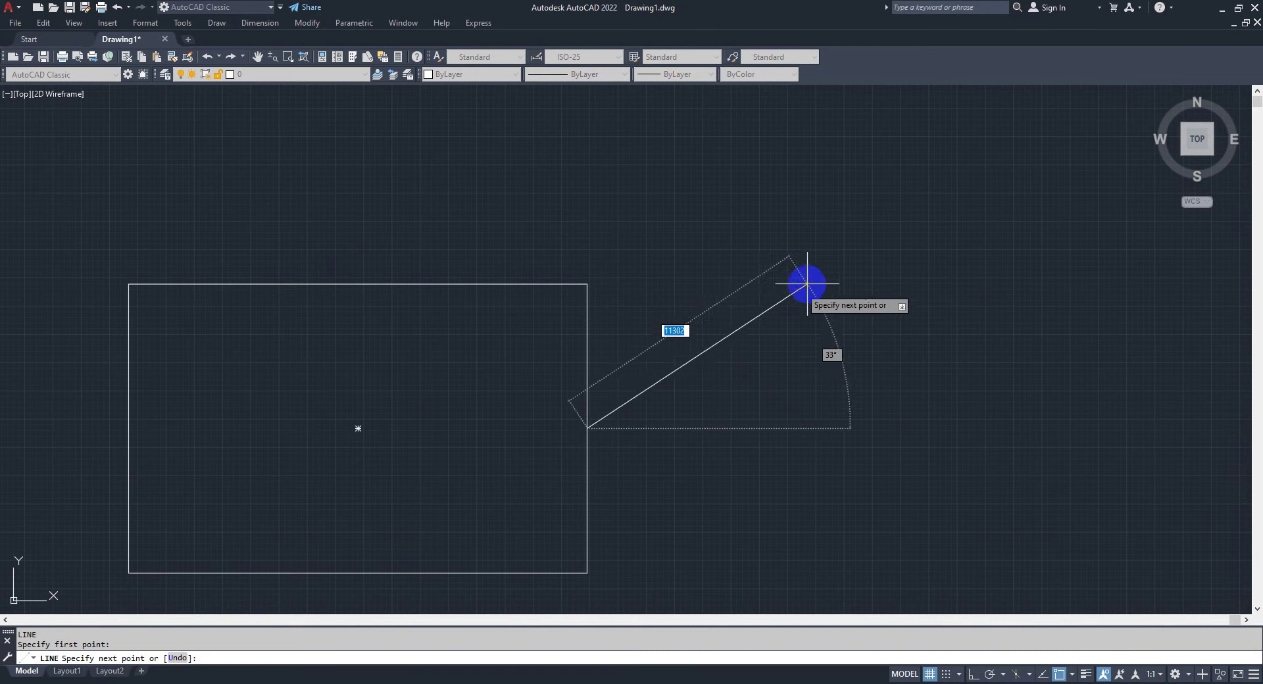
pyautogui.click(868, 234)
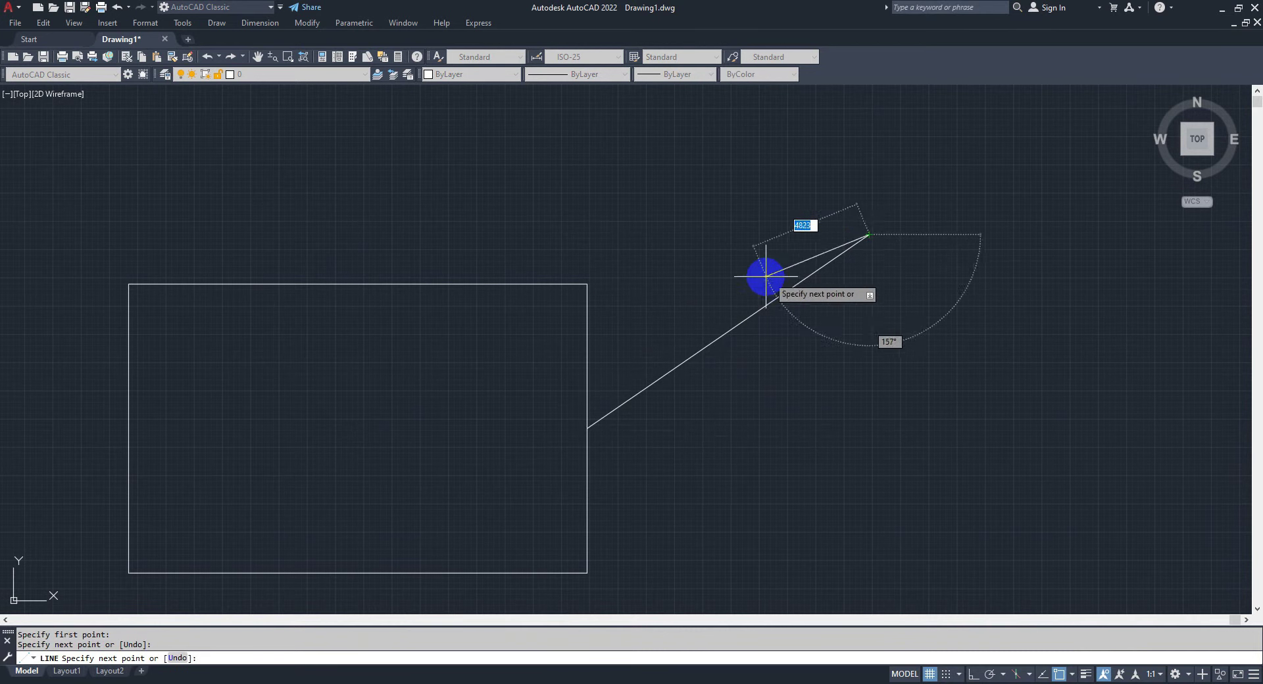
pyautogui.click(587, 284)
pyautogui.press('Escape')
pyautogui.write('l')
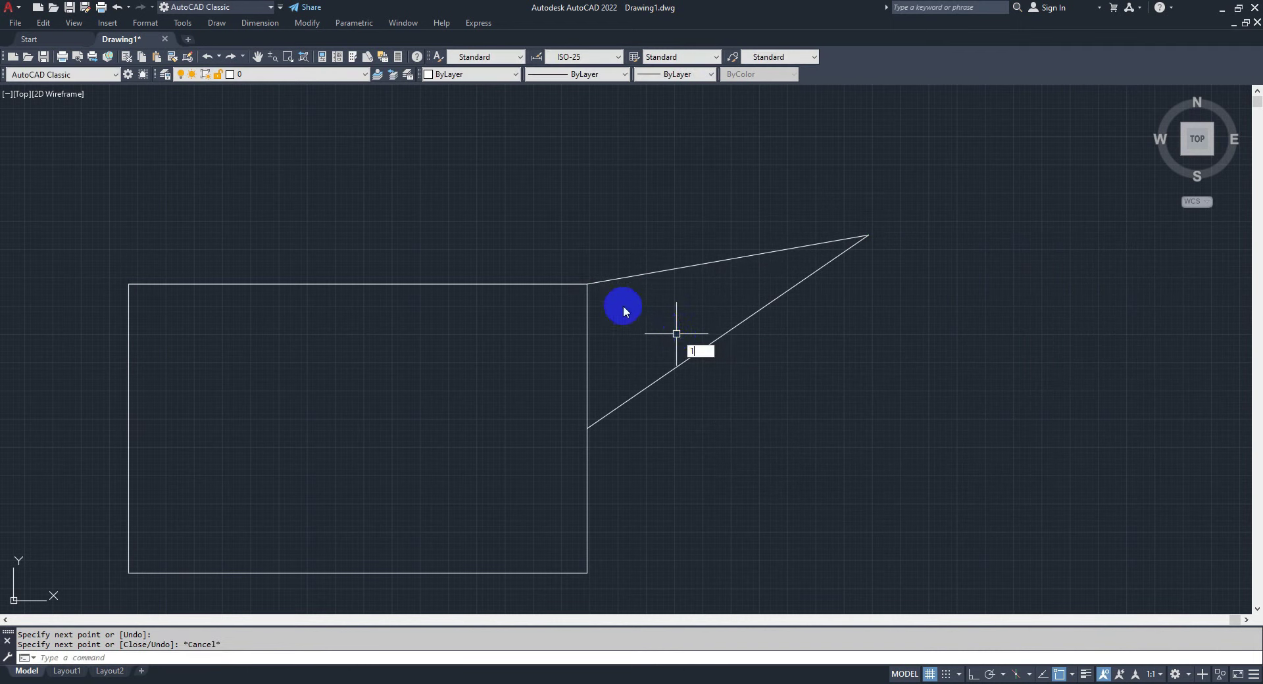
# Window-select the rectangle and triangle and erase all three objects.
pyautogui.scroll(2, 591, 292)
pyautogui.scroll(2, 521, 220)
pyautogui.scroll(2, 521, 216)
pyautogui.scroll(2, 527, 230)
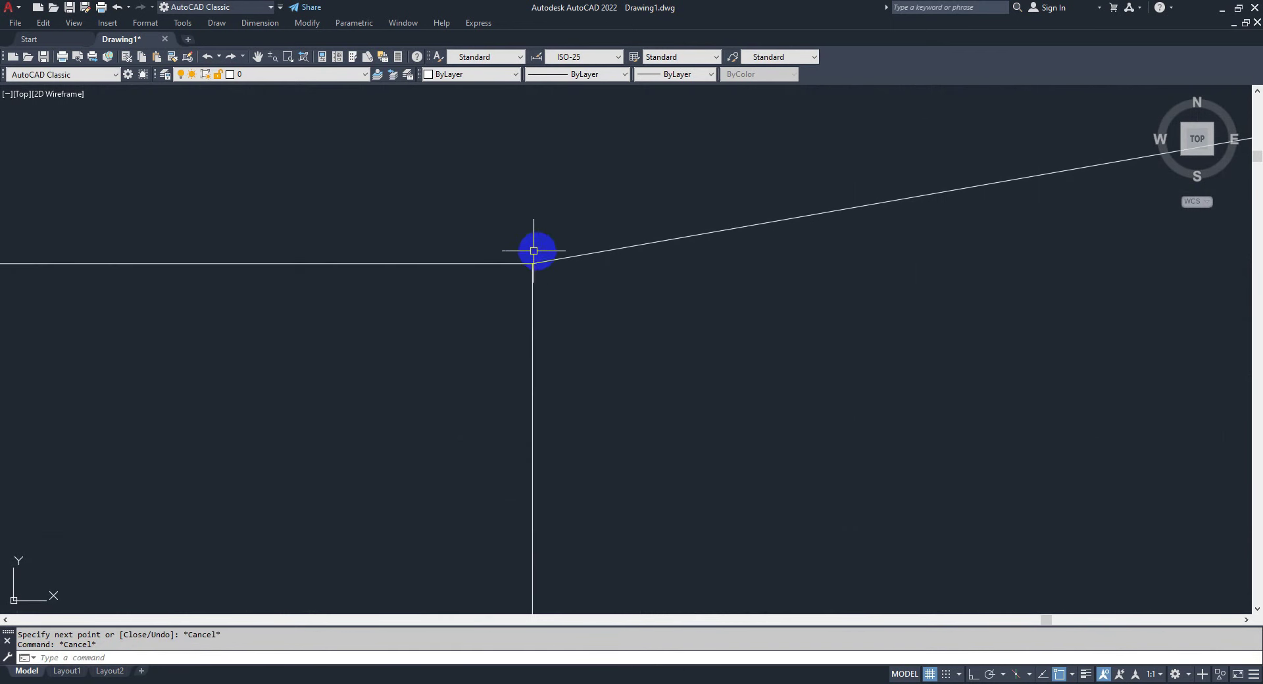
pyautogui.scroll(2, 564, 454)
pyautogui.scroll(2, 500, 306)
pyautogui.scroll(2, 368, 211)
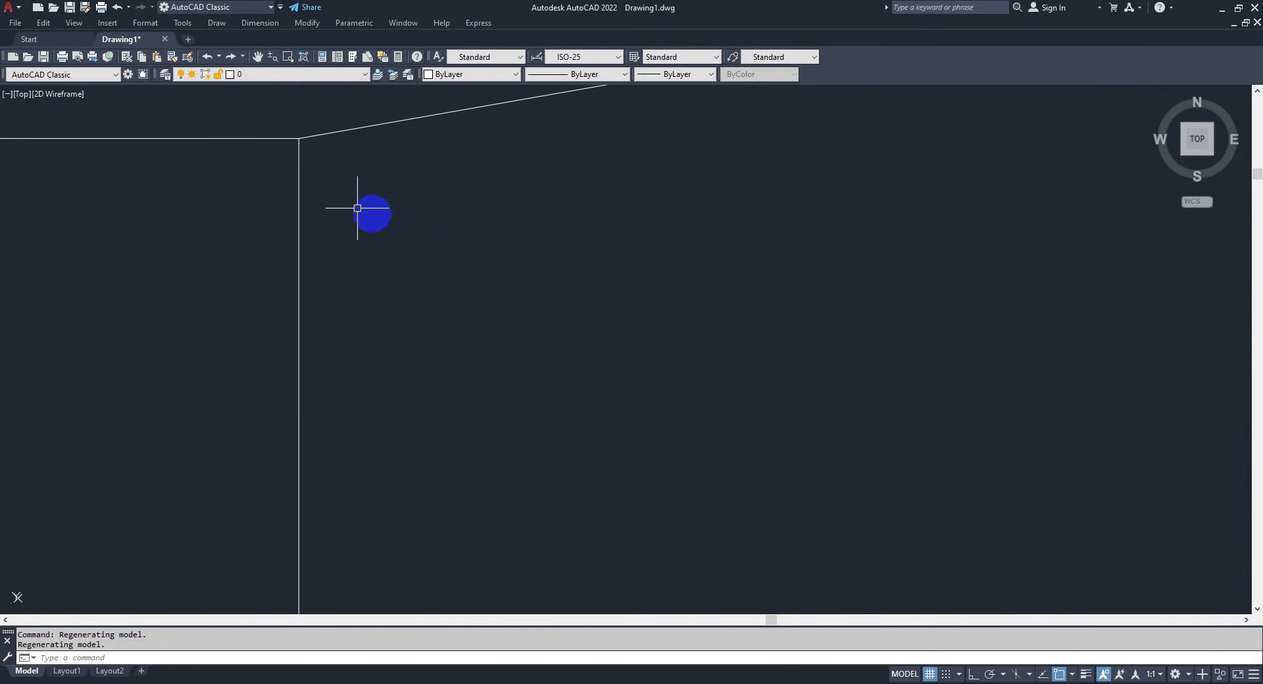
pyautogui.moveTo(330, 248); pyautogui.dragTo(481, 419, button='middle')
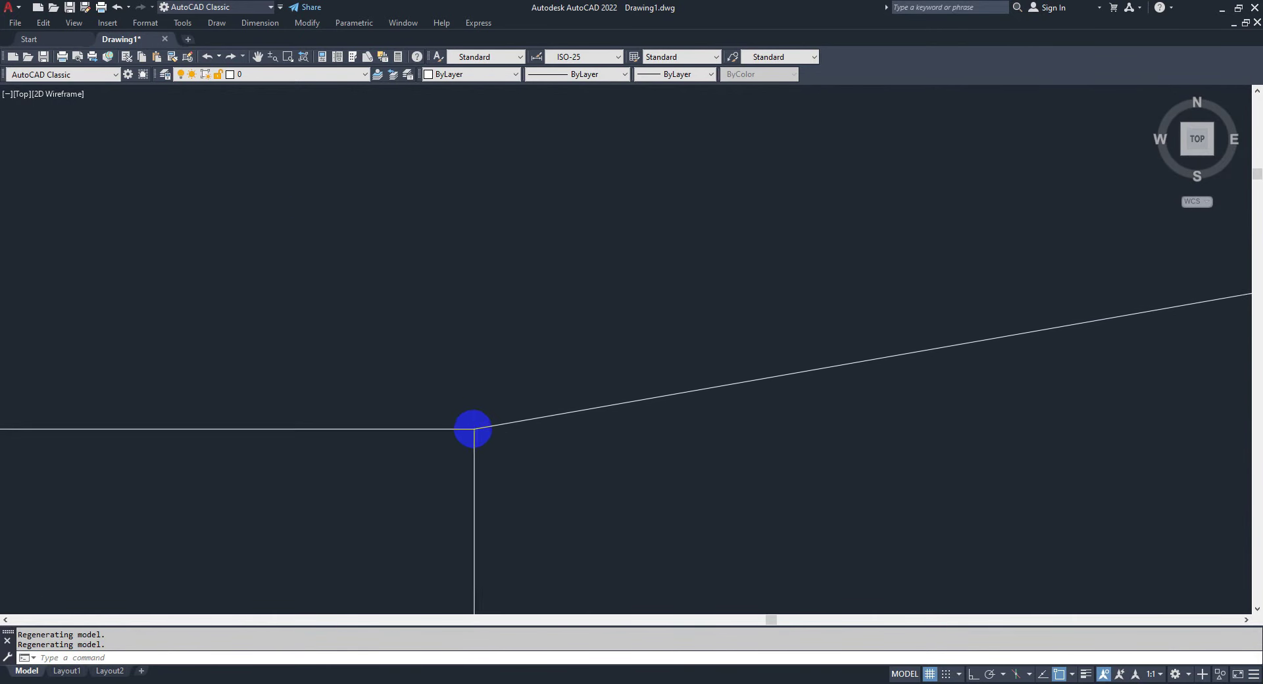
pyautogui.scroll(-2, 474, 424)
pyautogui.scroll(-2, 530, 324)
pyautogui.scroll(3, 569, 324)
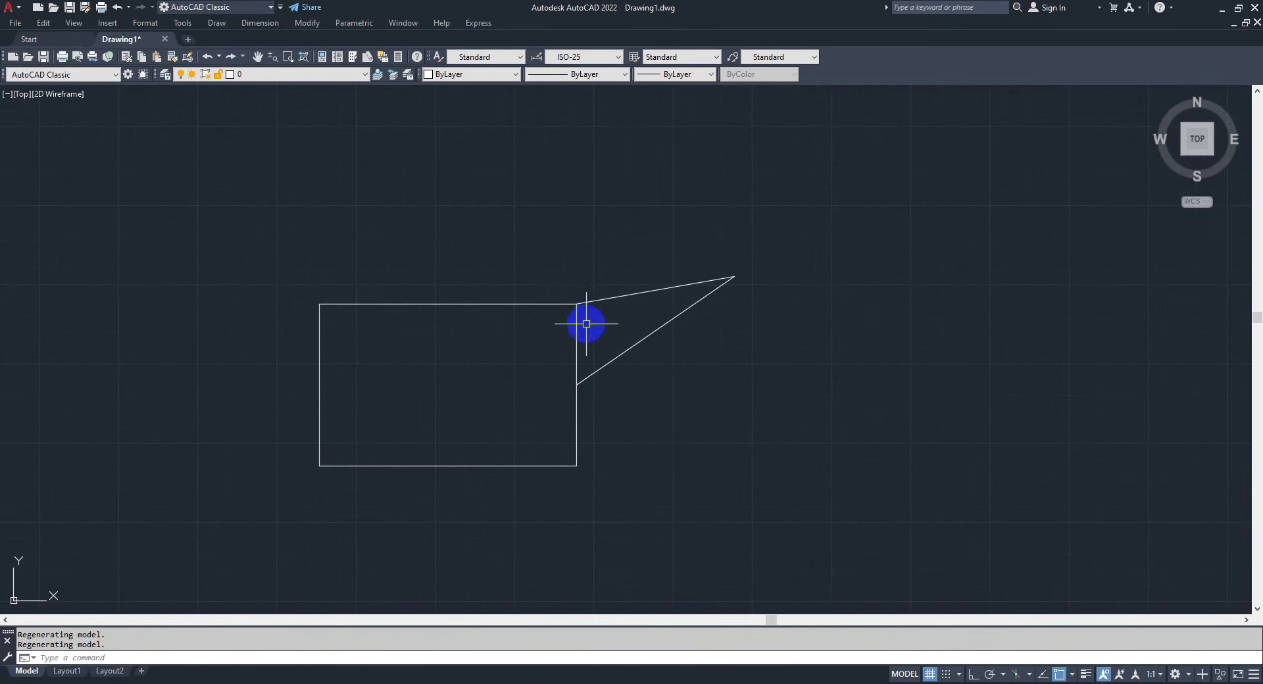
pyautogui.click(761, 217)
pyautogui.click(366, 444)
pyautogui.moveTo(630, 418); pyautogui.dragTo(594, 478, button='middle')
pyautogui.press('Delete')
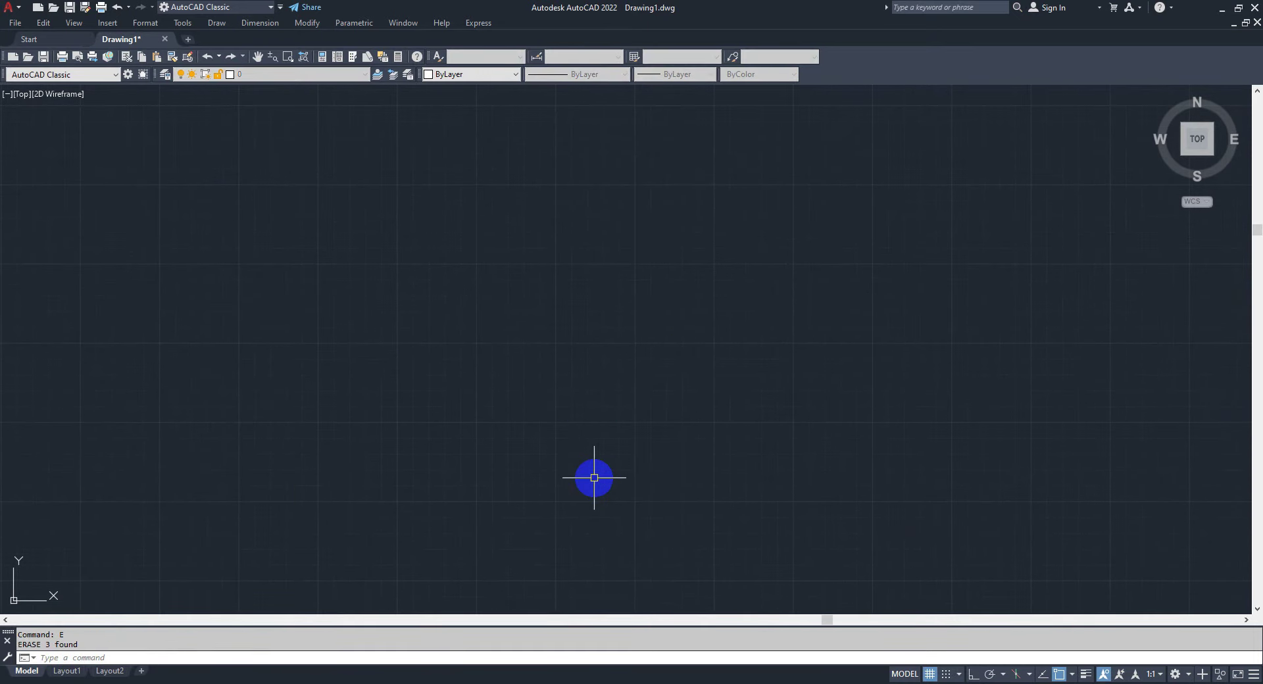
pyautogui.press('Escape')
pyautogui.press('Escape')
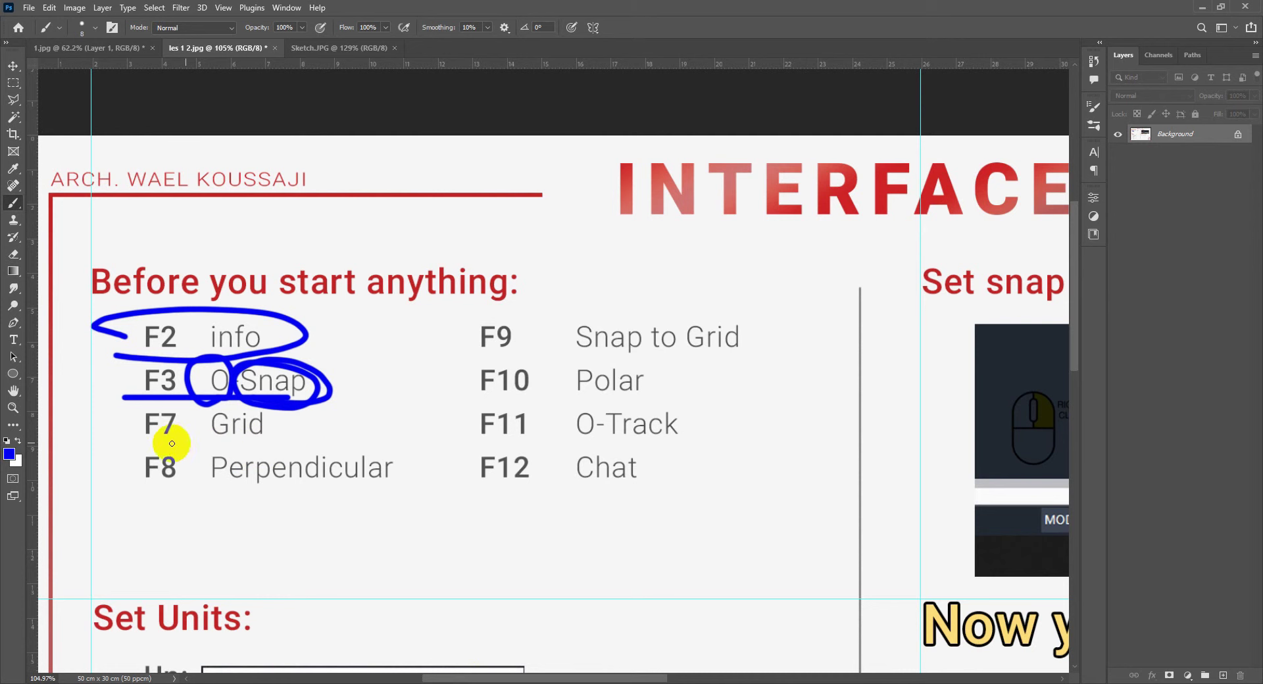
# Underline and circle F7 Grid in blue on the shortcut sheet.
pyautogui.moveTo(146, 441); pyautogui.dragTo(281, 439)
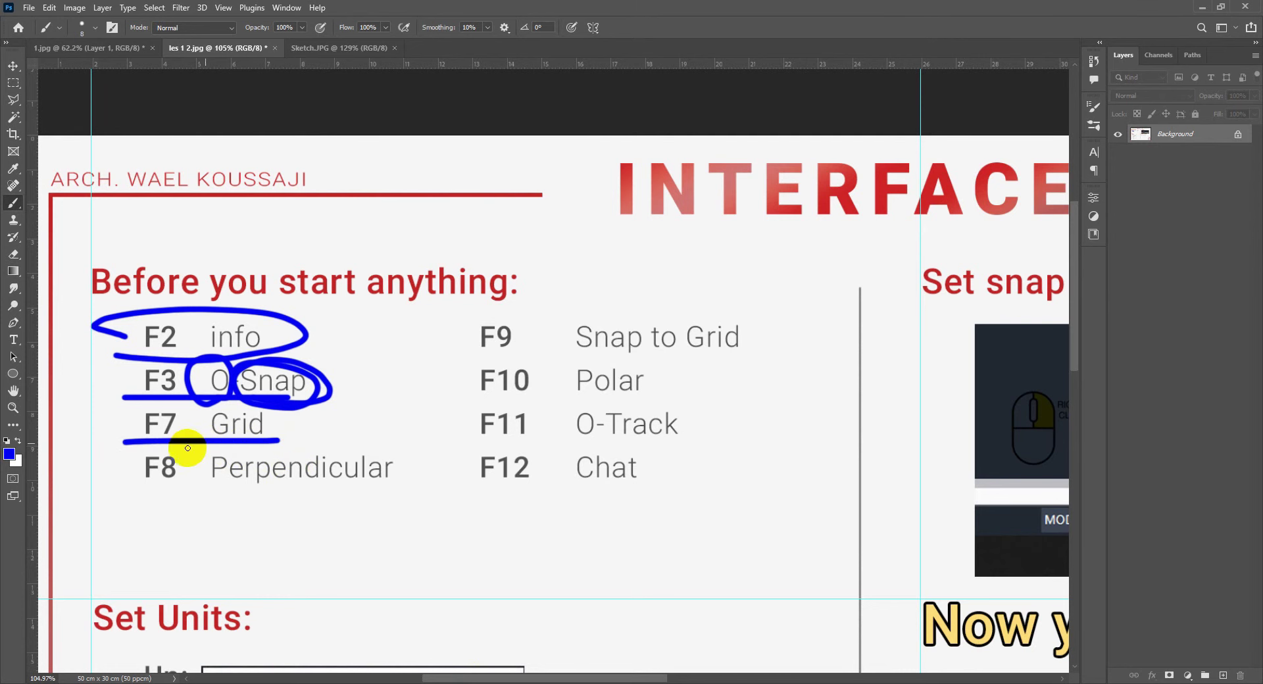
pyautogui.moveTo(188, 448)
pyautogui.mouseDown()
pyautogui.moveTo(132, 394)
pyautogui.moveTo(127, 460)
pyautogui.mouseUp()
pyautogui.hotkey('alt', 'Tab')
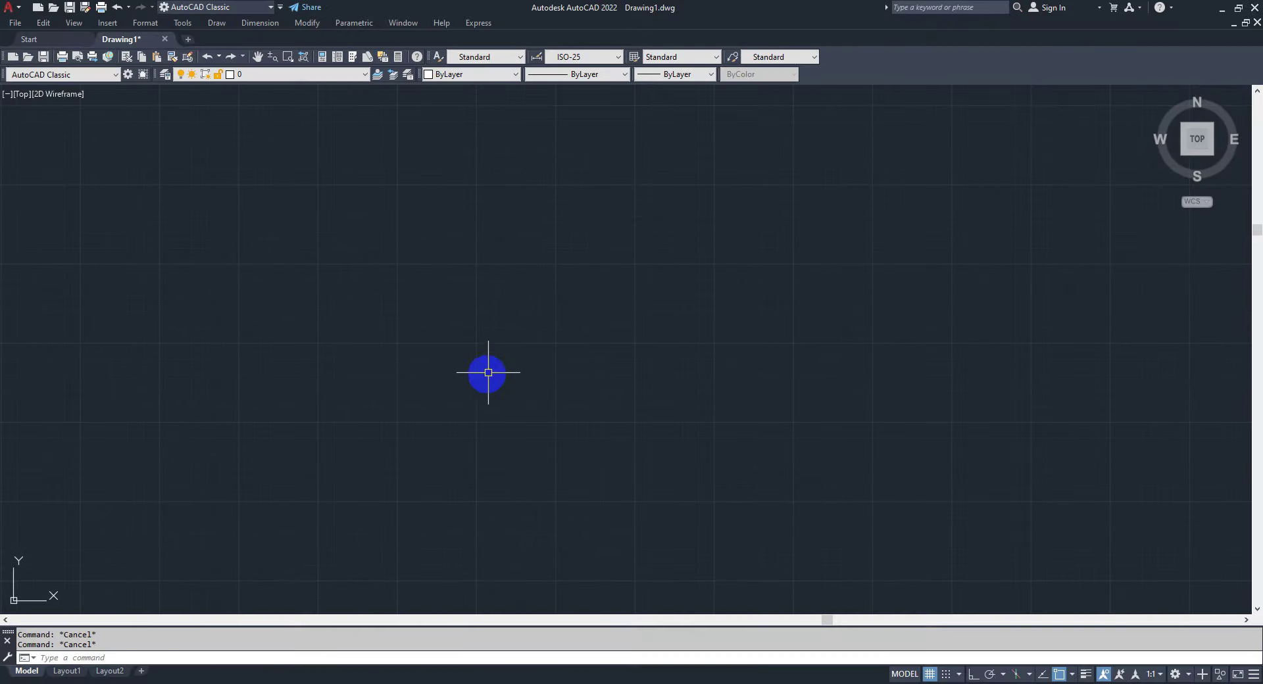
# Draw a rectangle with REC by picking two opposite corners on the empty canvas.
pyautogui.moveTo(488, 372); pyautogui.dragTo(486, 383, button='middle')
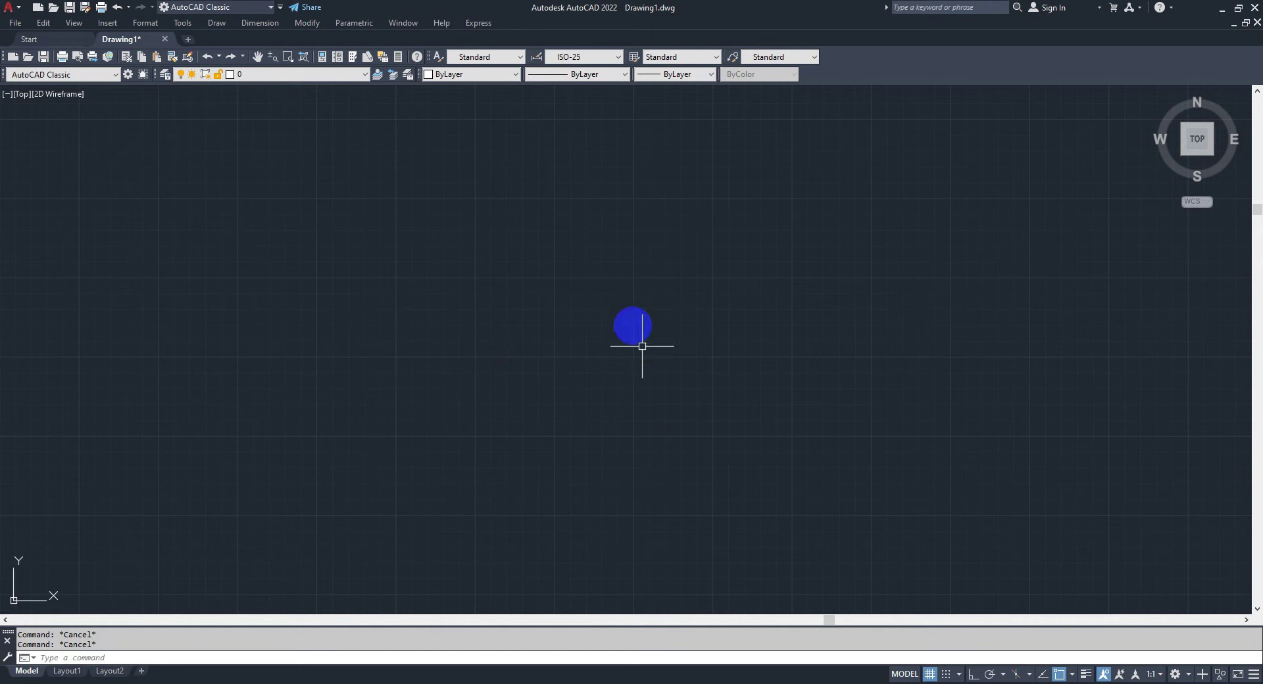
pyautogui.moveTo(622, 334); pyautogui.dragTo(638, 347, button='middle')
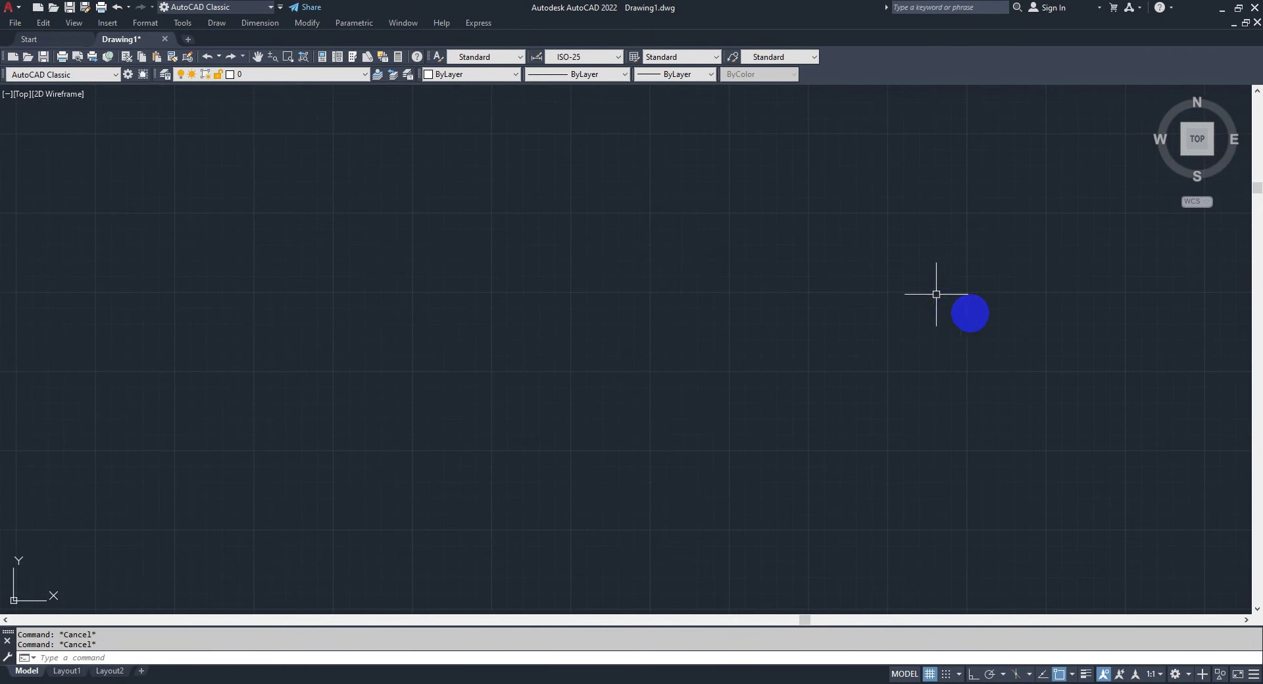
pyautogui.moveTo(781, 423); pyautogui.dragTo(744, 417, button='middle')
pyautogui.moveTo(495, 407); pyautogui.dragTo(477, 424, button='middle')
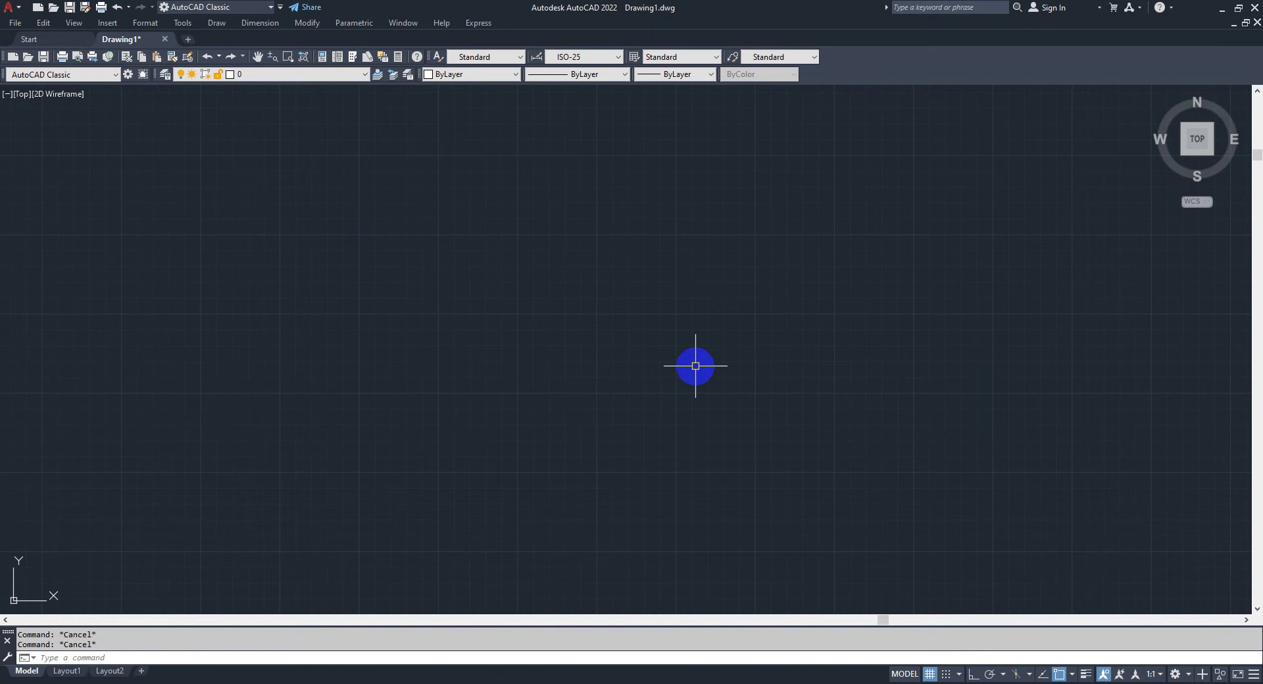
pyautogui.moveTo(695, 366)
pyautogui.mouseDown(button='middle')
pyautogui.moveTo(638, 363)
pyautogui.moveTo(611, 335)
pyautogui.mouseUp(button='middle')
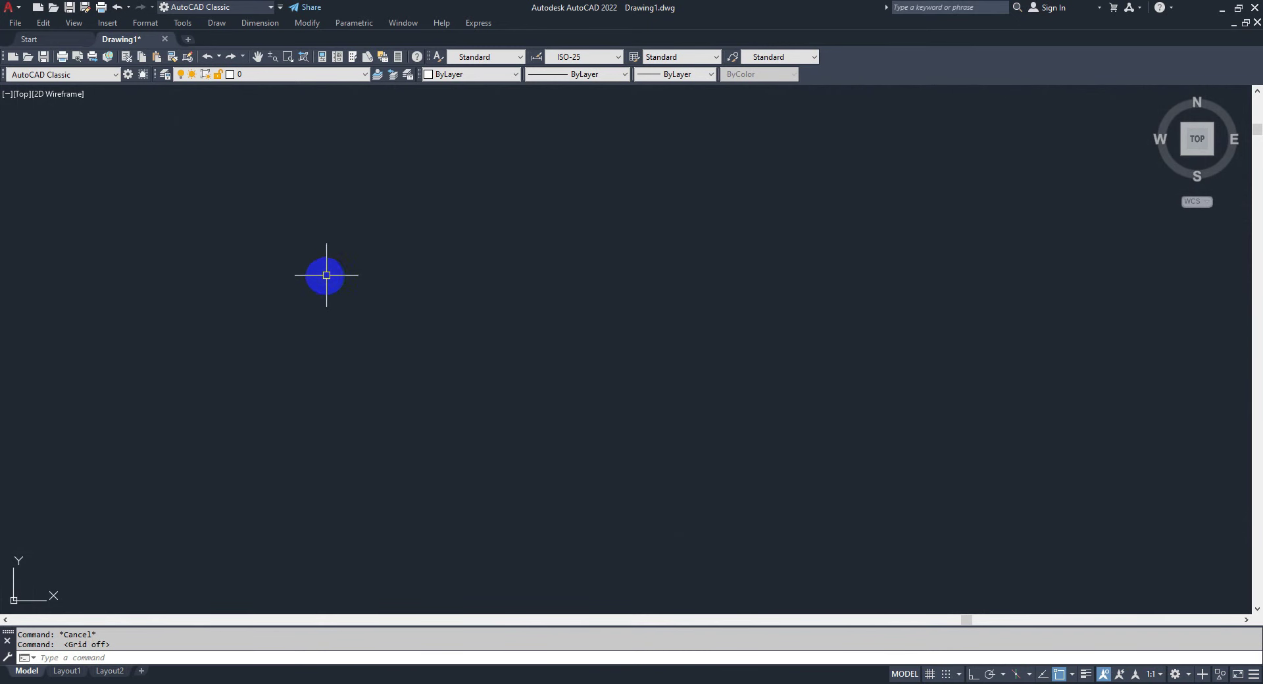
pyautogui.write('rec')
pyautogui.press('Return')
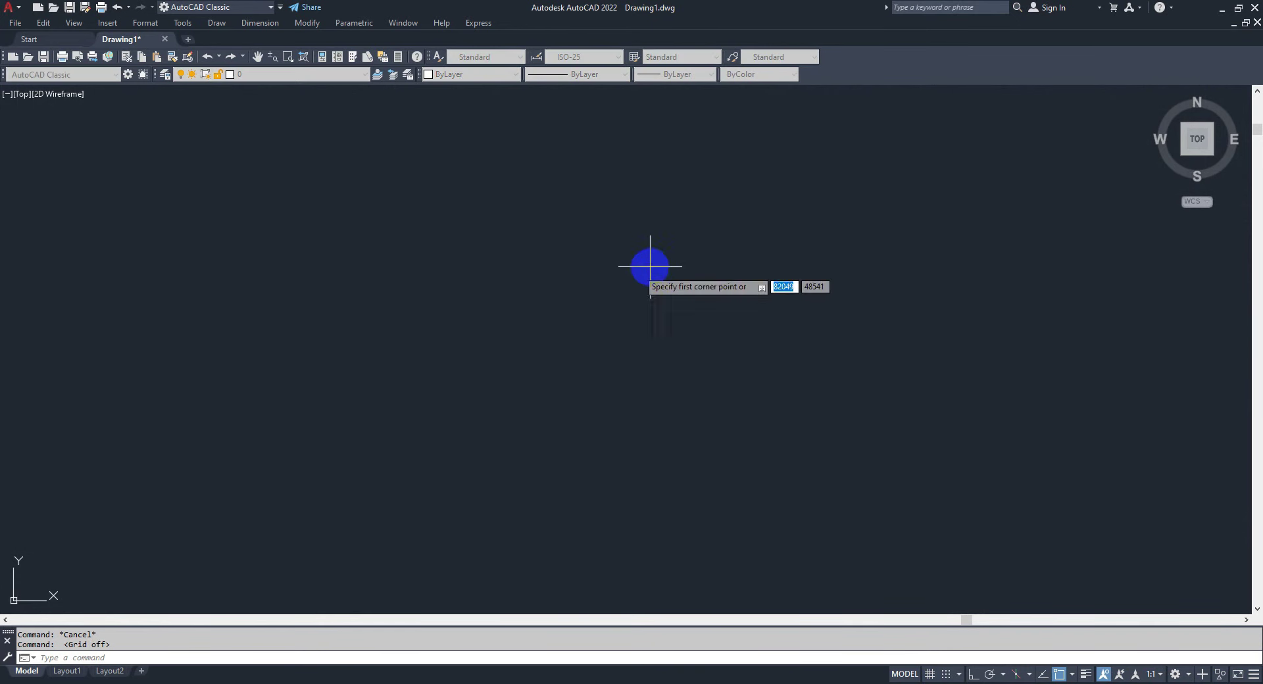
pyautogui.click(793, 210)
pyautogui.click(371, 437)
pyautogui.press('Escape')
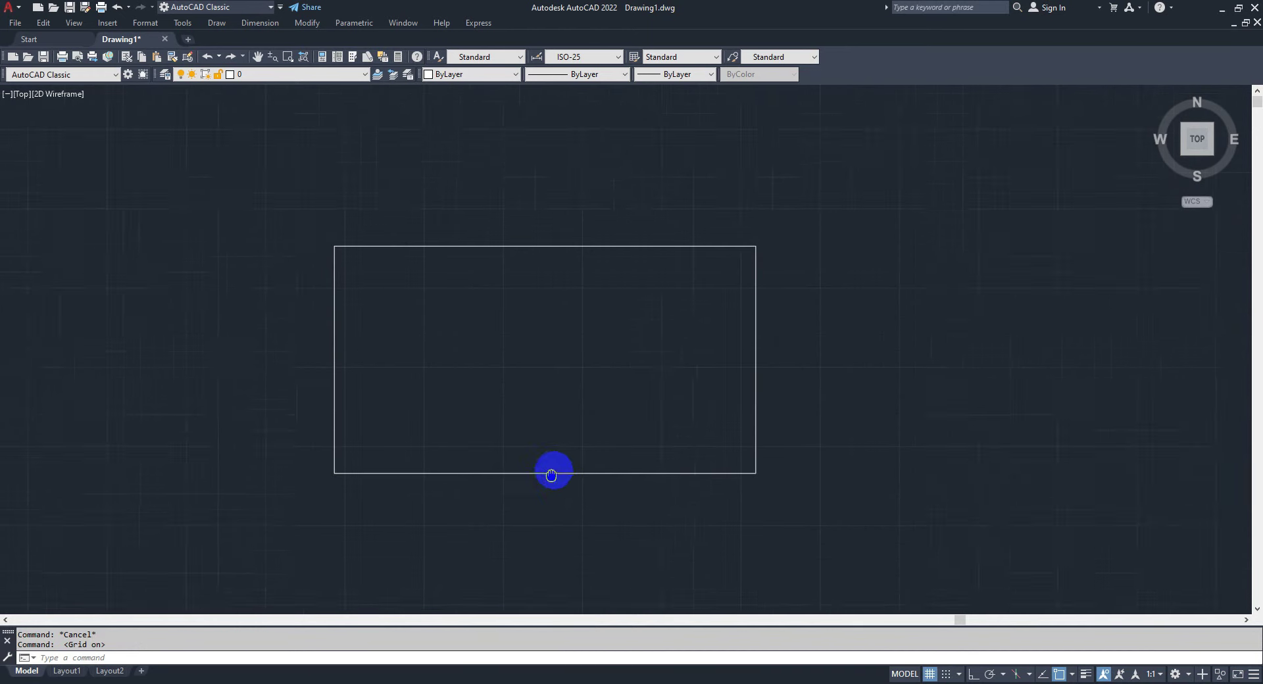
# Toggle the grid off and back on with F7 so it stays displayed.
pyautogui.scroll(-8, 575, 451)
pyautogui.press('F7')
pyautogui.scroll(4, 567, 449)
pyautogui.press('F7')
pyautogui.scroll(2, 567, 450)
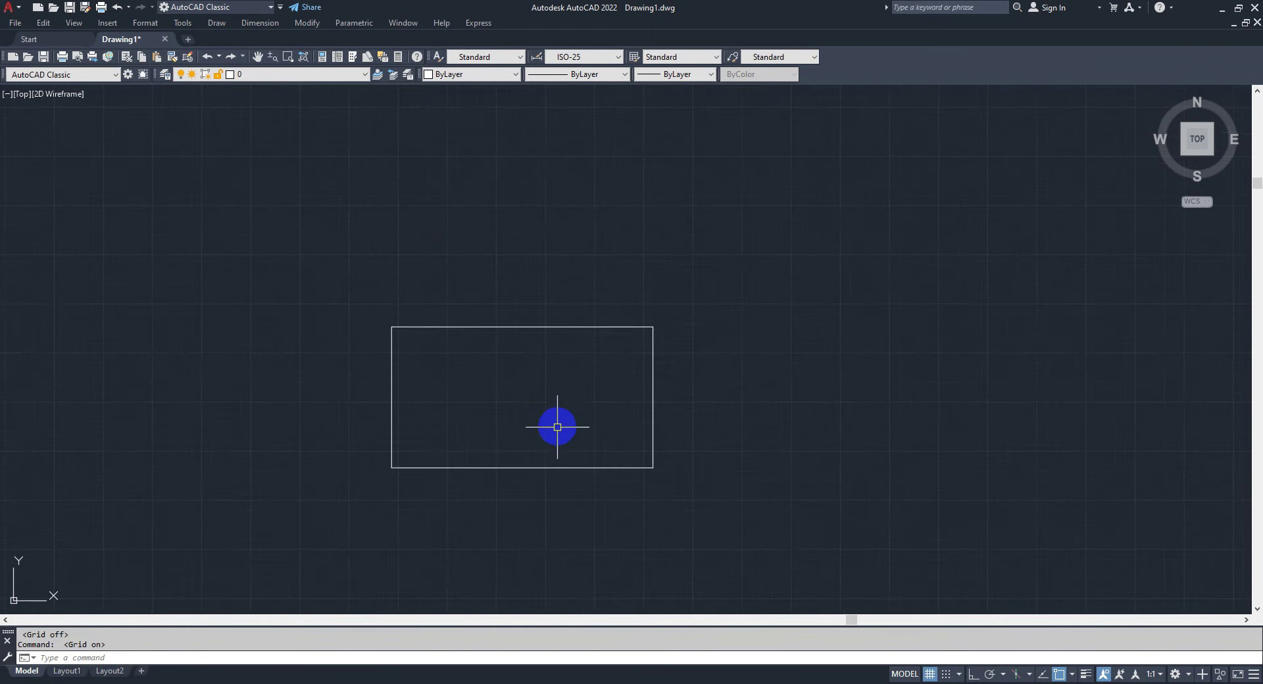
pyautogui.scroll(4, 566, 449)
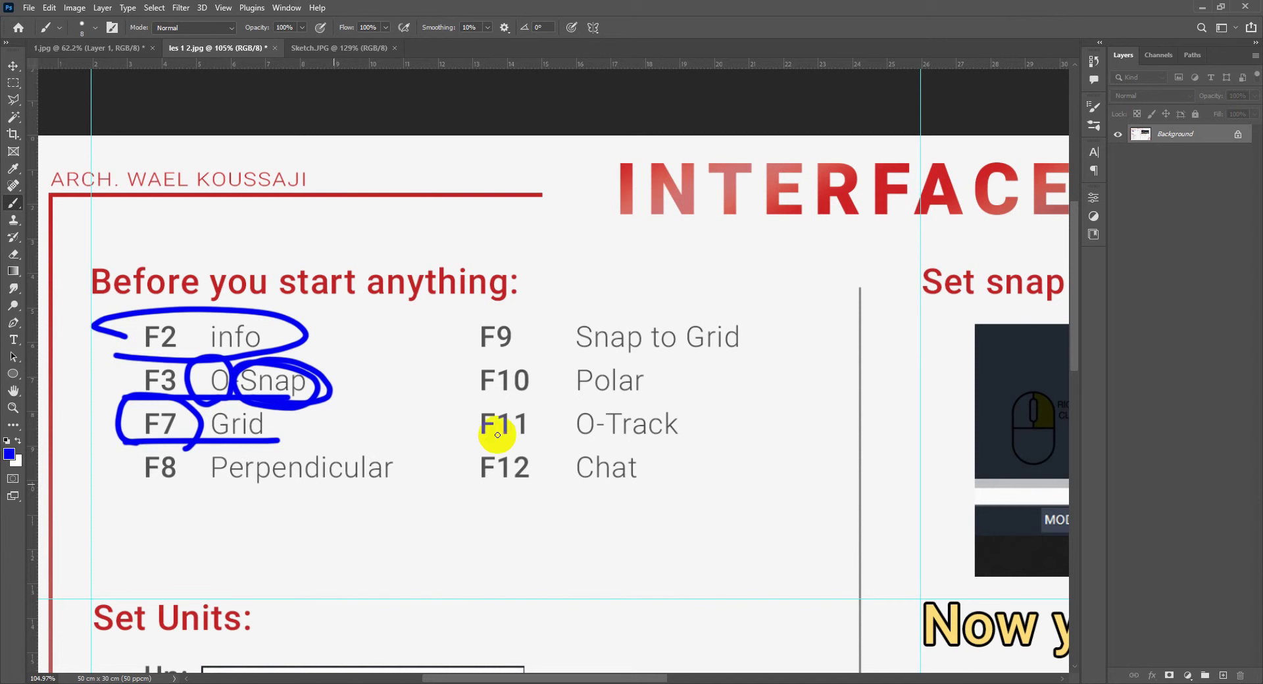
# Circle F9, underline 'Snap to Grid' and circle 'Grid' in blue on the sheet.
pyautogui.moveTo(474, 350); pyautogui.dragTo(522, 309)
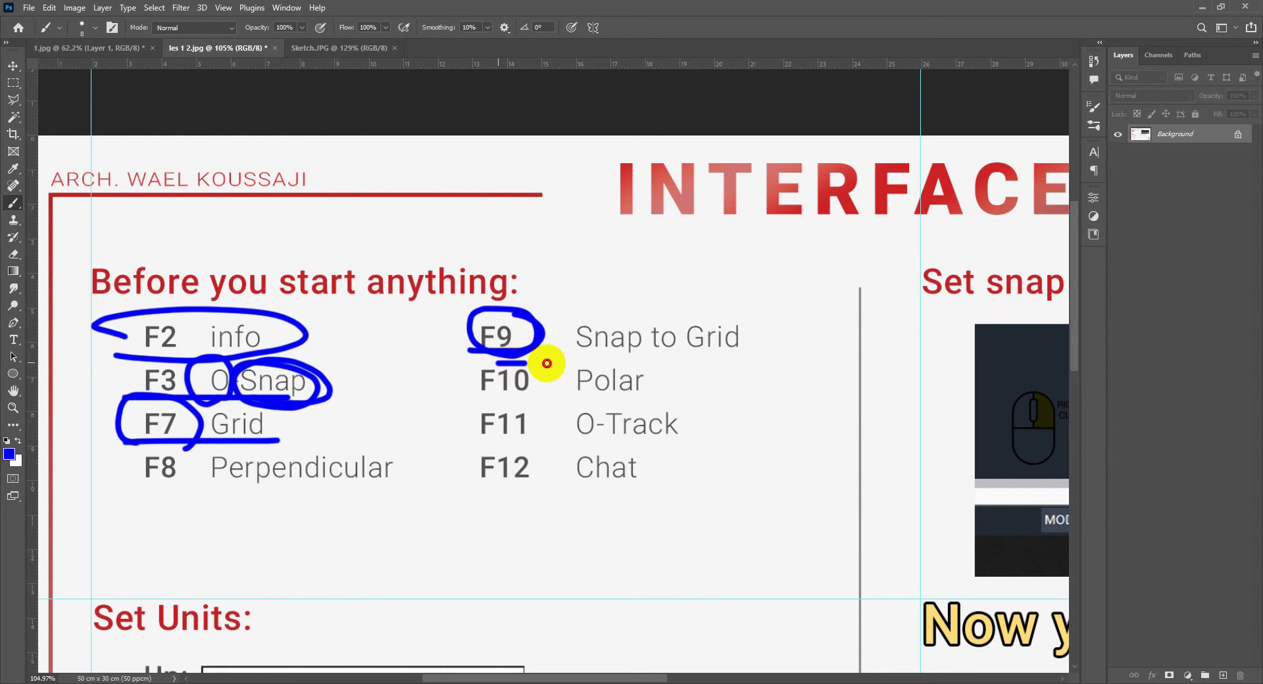
pyautogui.moveTo(547, 363); pyautogui.dragTo(774, 360)
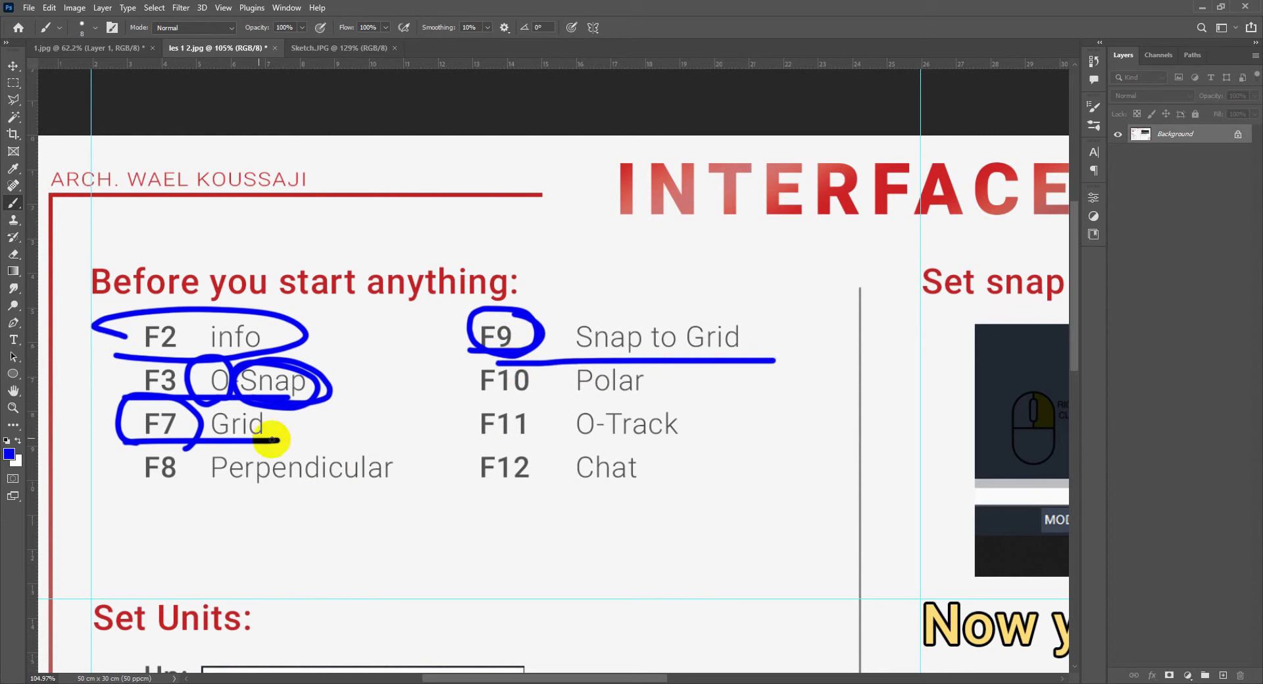
pyautogui.moveTo(738, 297); pyautogui.dragTo(751, 314)
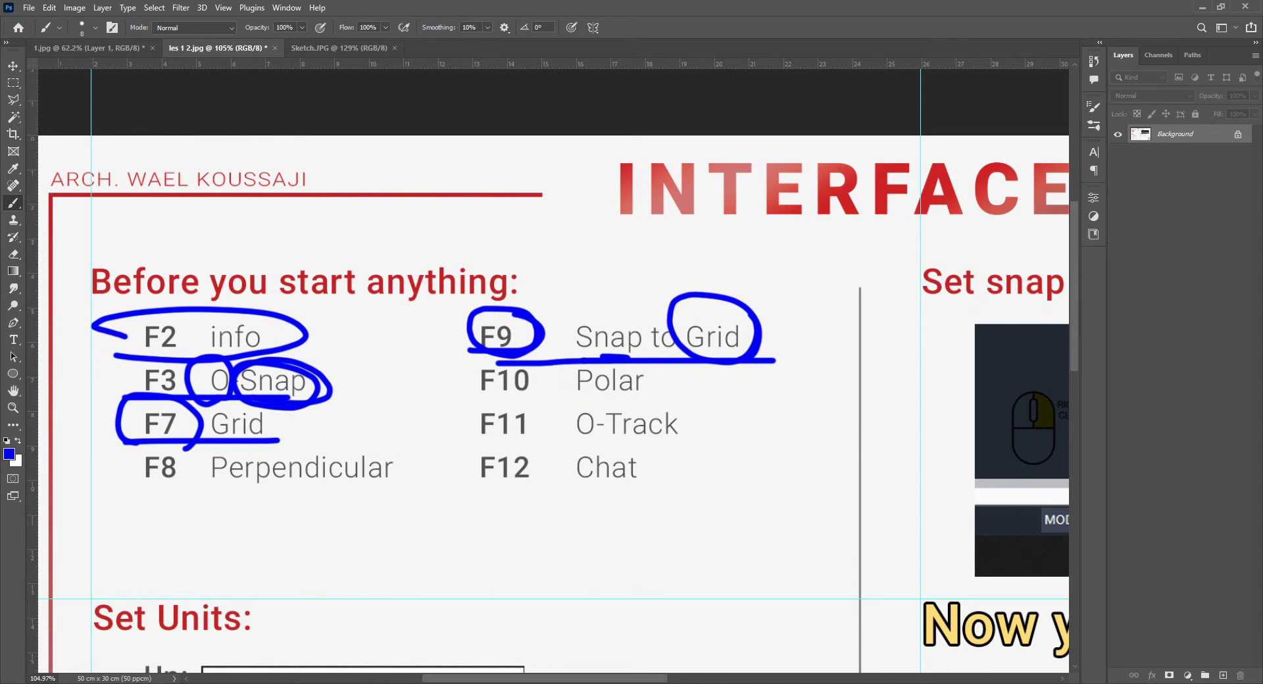
# Return to the AutoCAD drawing and zoom in on the drawing area.
pyautogui.click(501, 631)
pyautogui.moveTo(607, 417)
pyautogui.mouseDown(button='middle')
pyautogui.moveTo(677, 403)
pyautogui.moveTo(608, 429)
pyautogui.mouseUp(button='middle')
pyautogui.scroll(4, 687, 400)
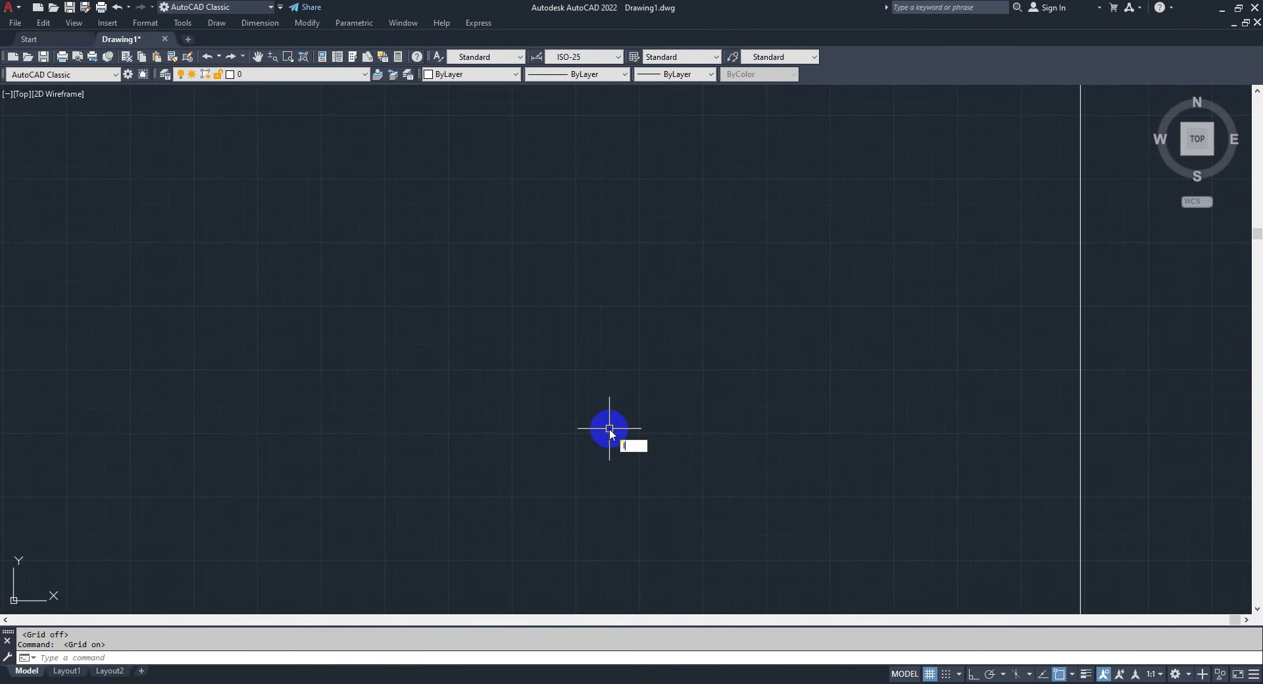
# Start a line sketch and trace the outline's top, left side and bottom.
pyautogui.write('L')
pyautogui.press('Return')
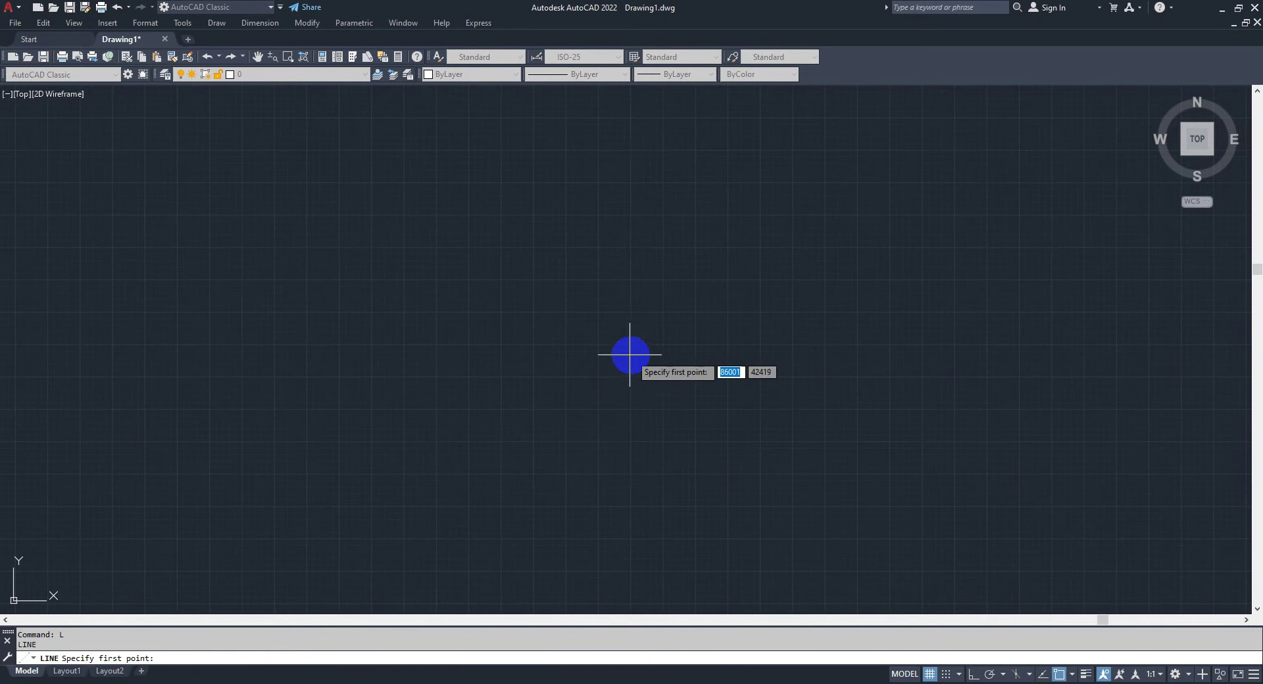
pyautogui.click(564, 324)
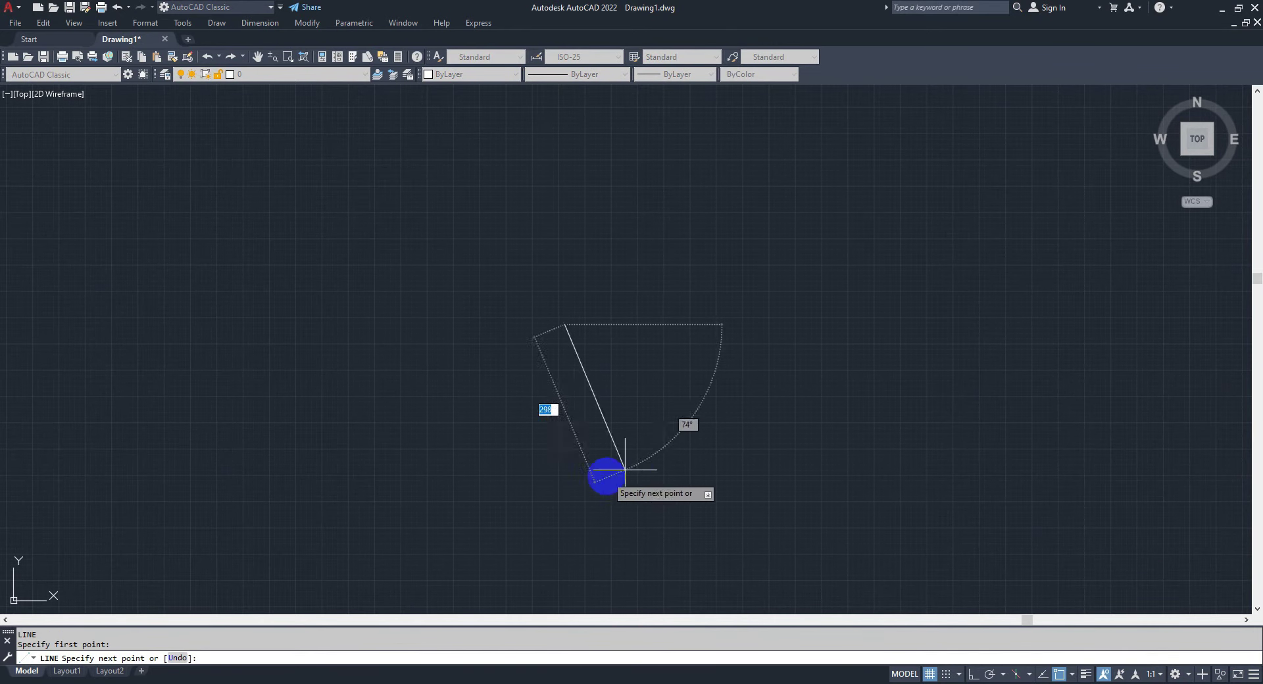
pyautogui.scroll(-3, 631, 329)
pyautogui.scroll(5, 574, 310)
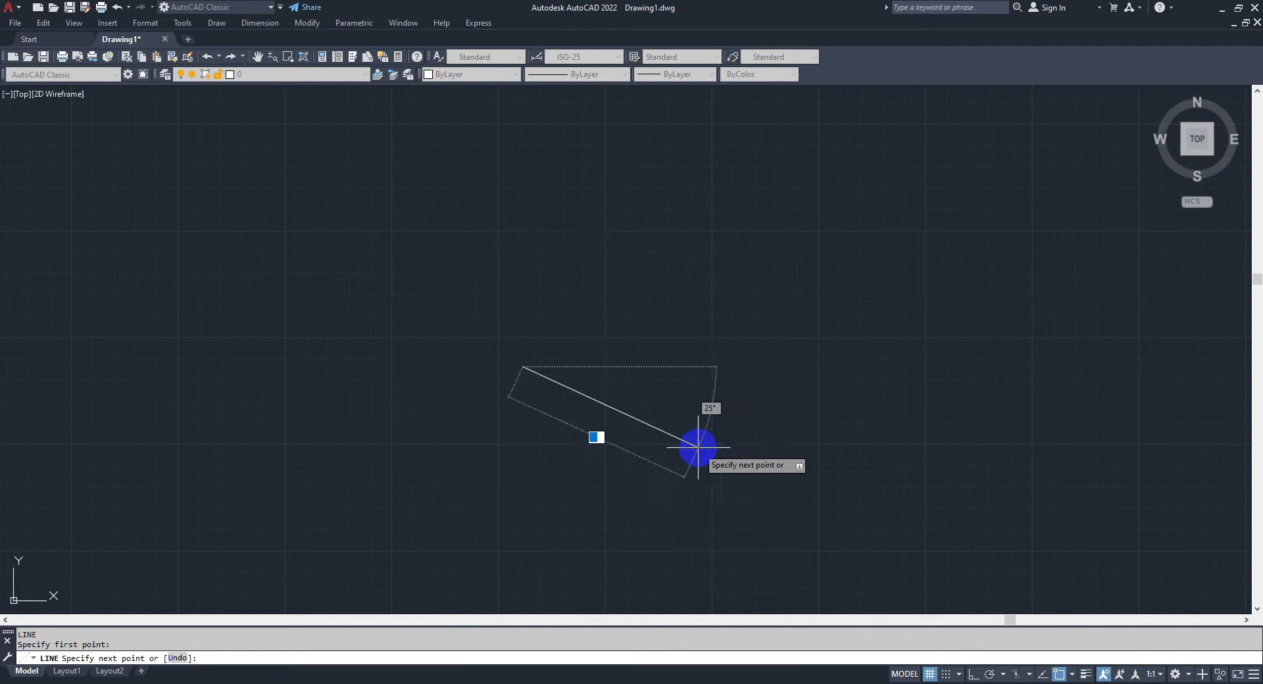
pyautogui.click(515, 237)
pyautogui.click(297, 281)
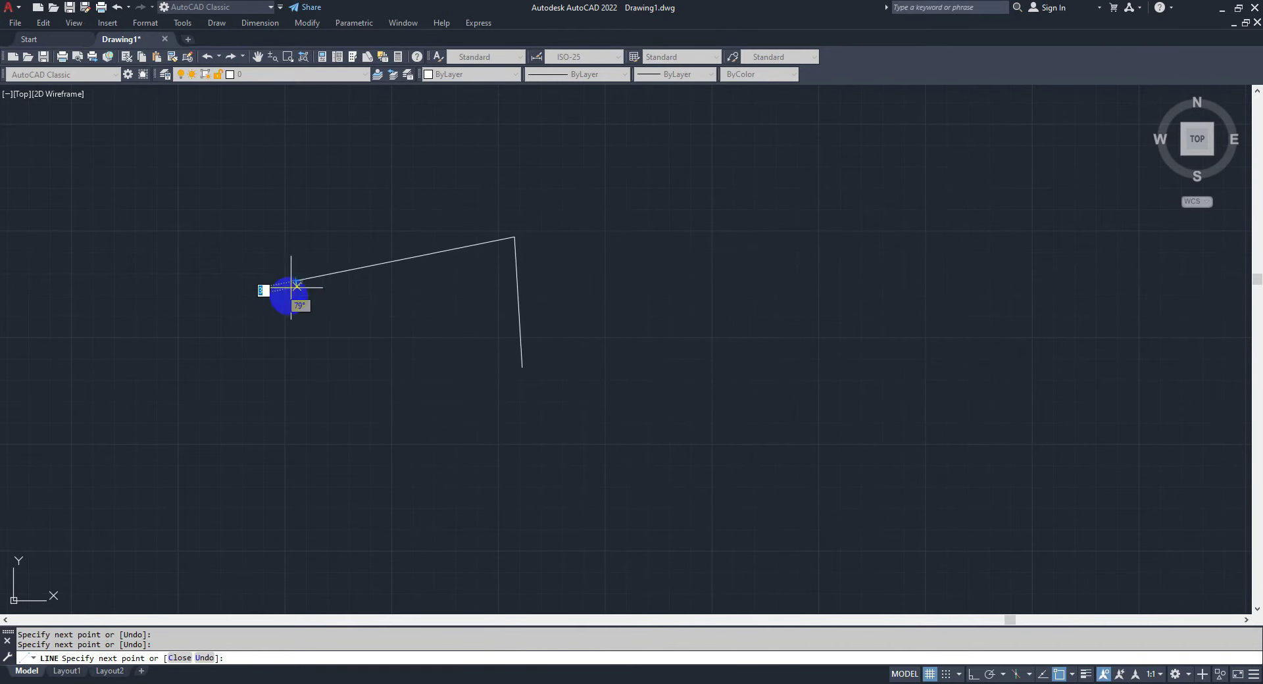
pyautogui.click(358, 451)
pyautogui.click(615, 452)
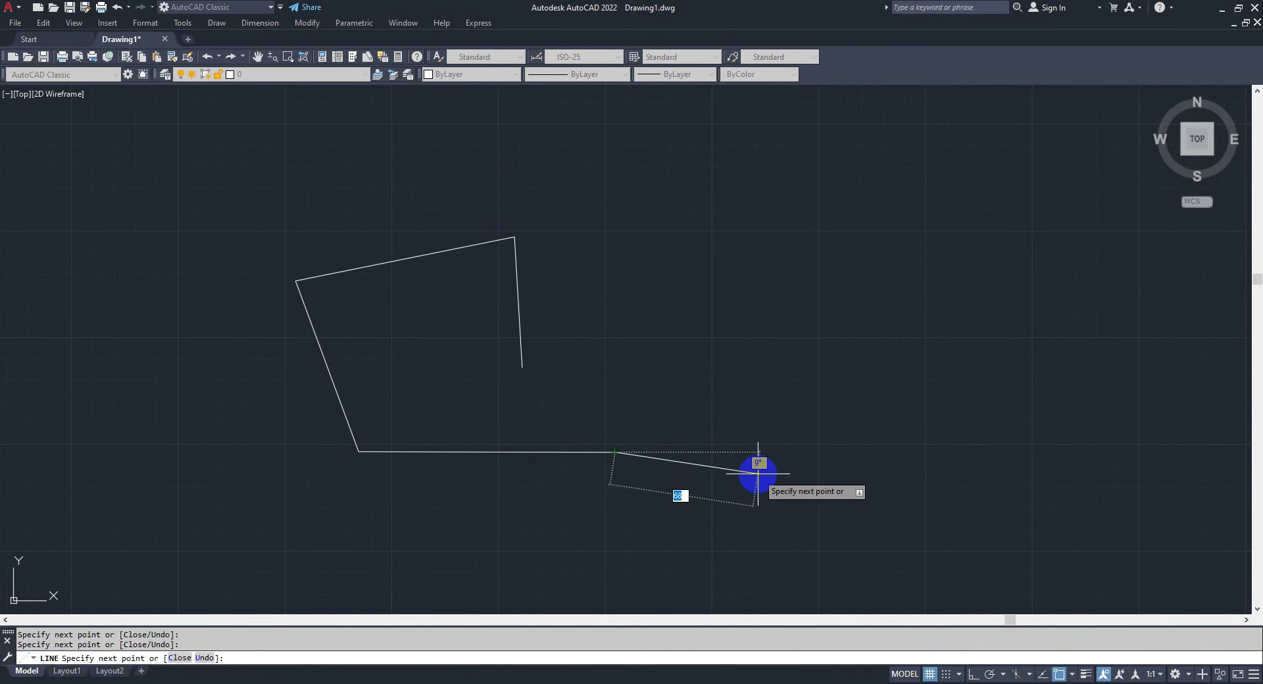
# With grid snap on, draw the stepped section, sloping top edge and right vertical side.
pyautogui.press('F9')
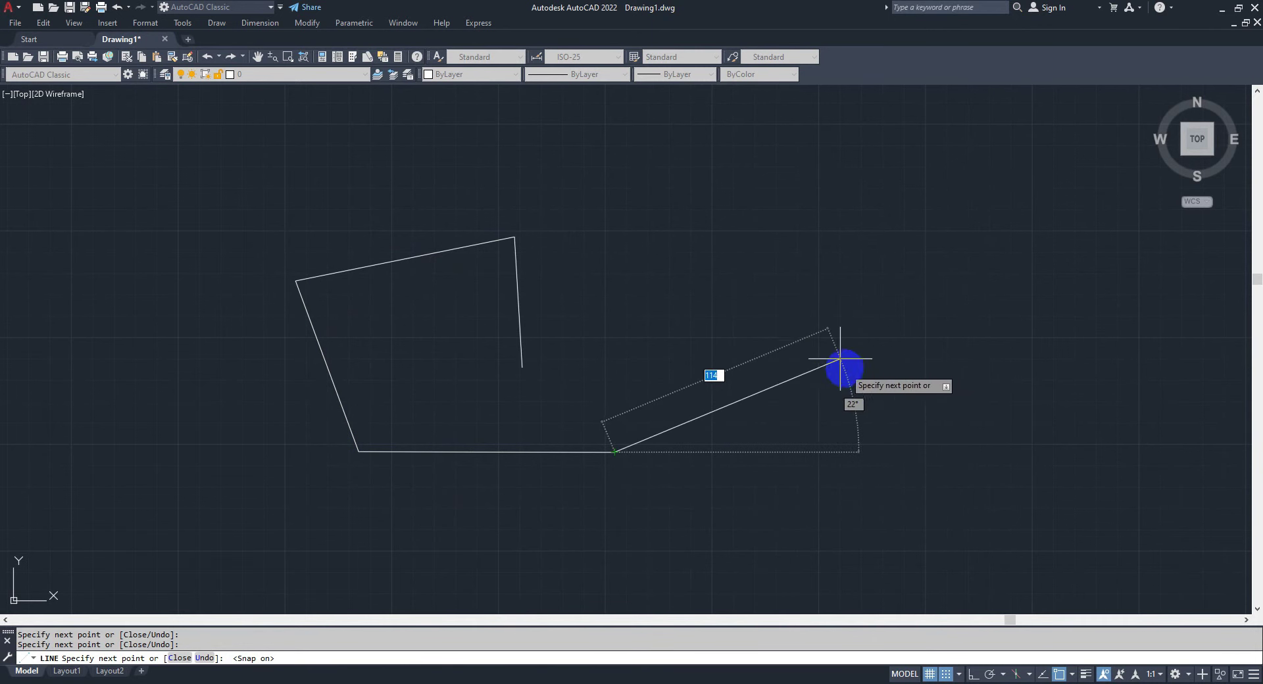
pyautogui.click(733, 316)
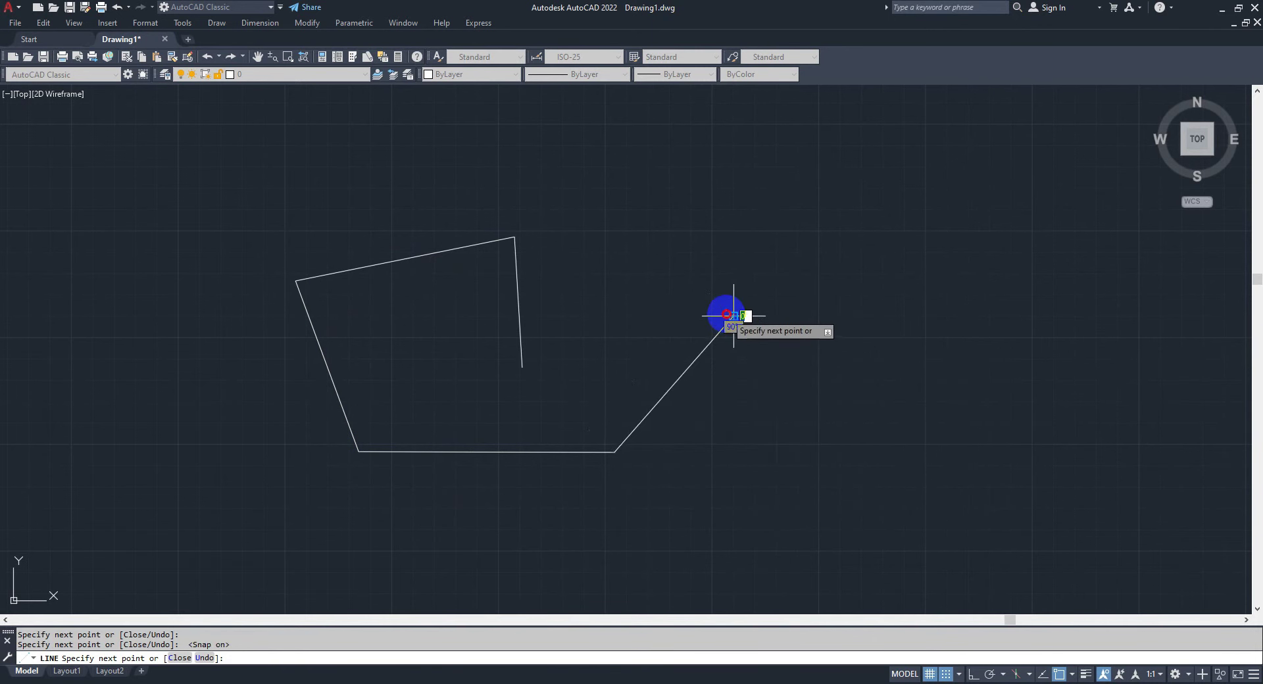
pyautogui.click(754, 316)
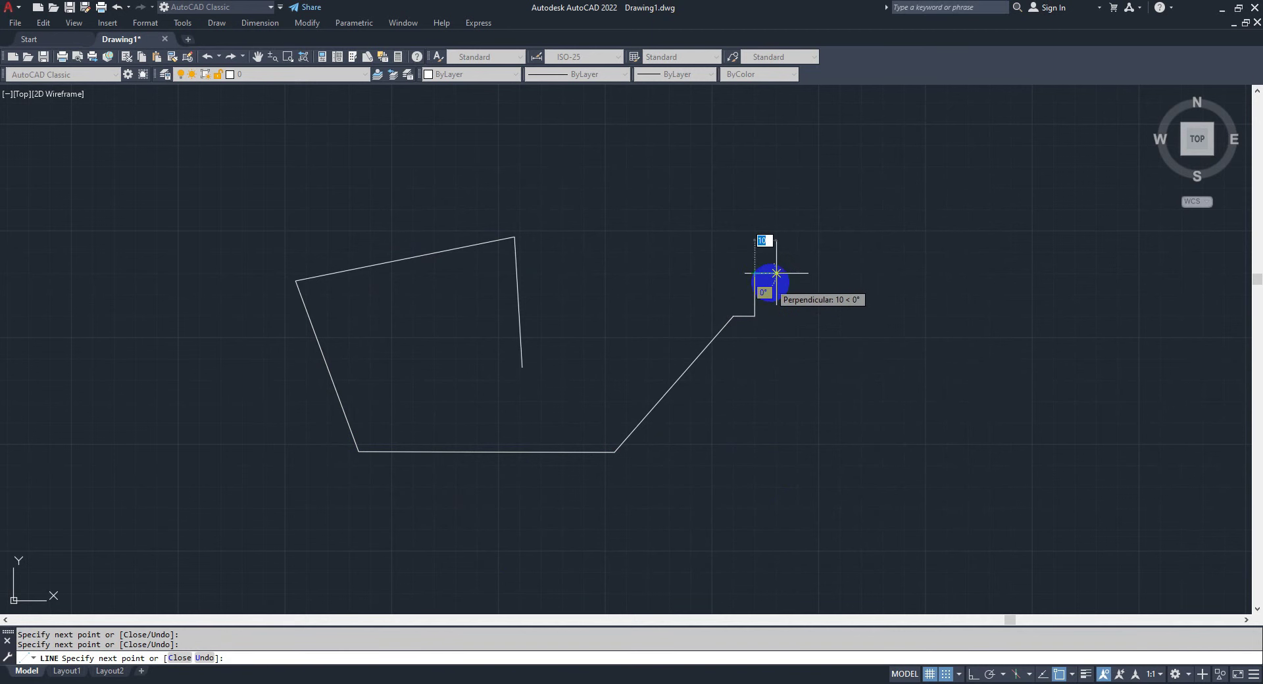
pyautogui.click(755, 274)
pyautogui.click(776, 273)
pyautogui.click(776, 231)
pyautogui.click(861, 210)
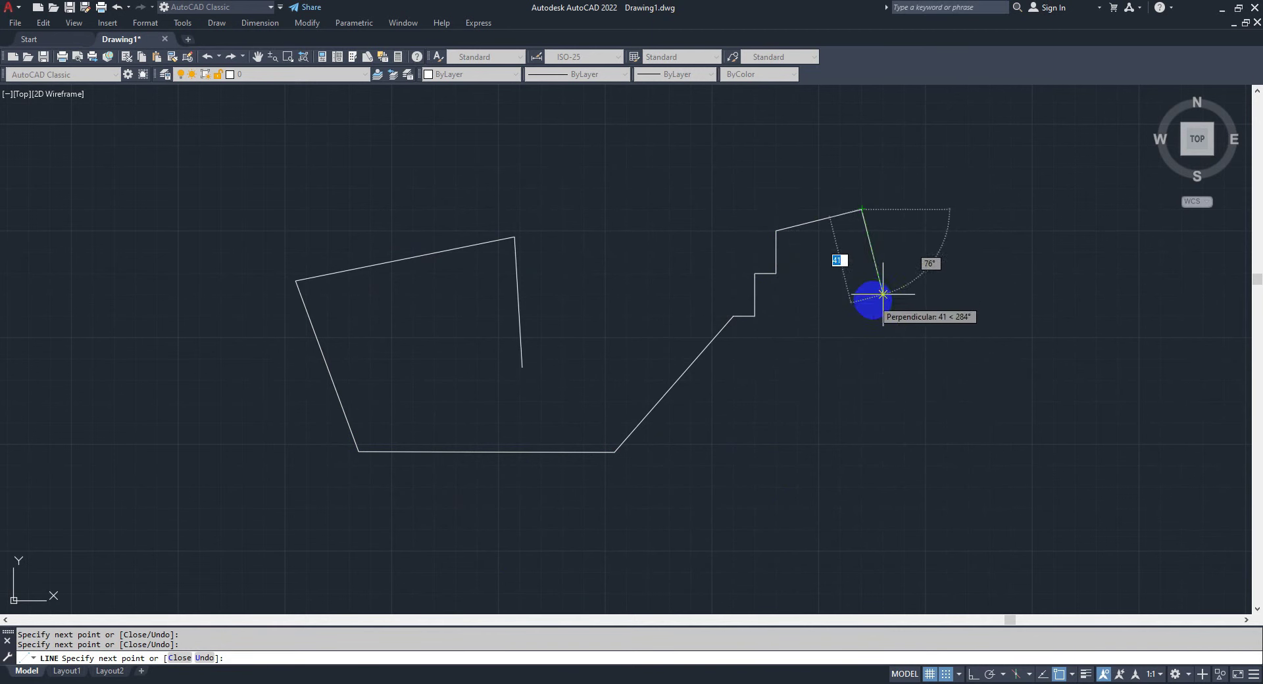
pyautogui.click(882, 294)
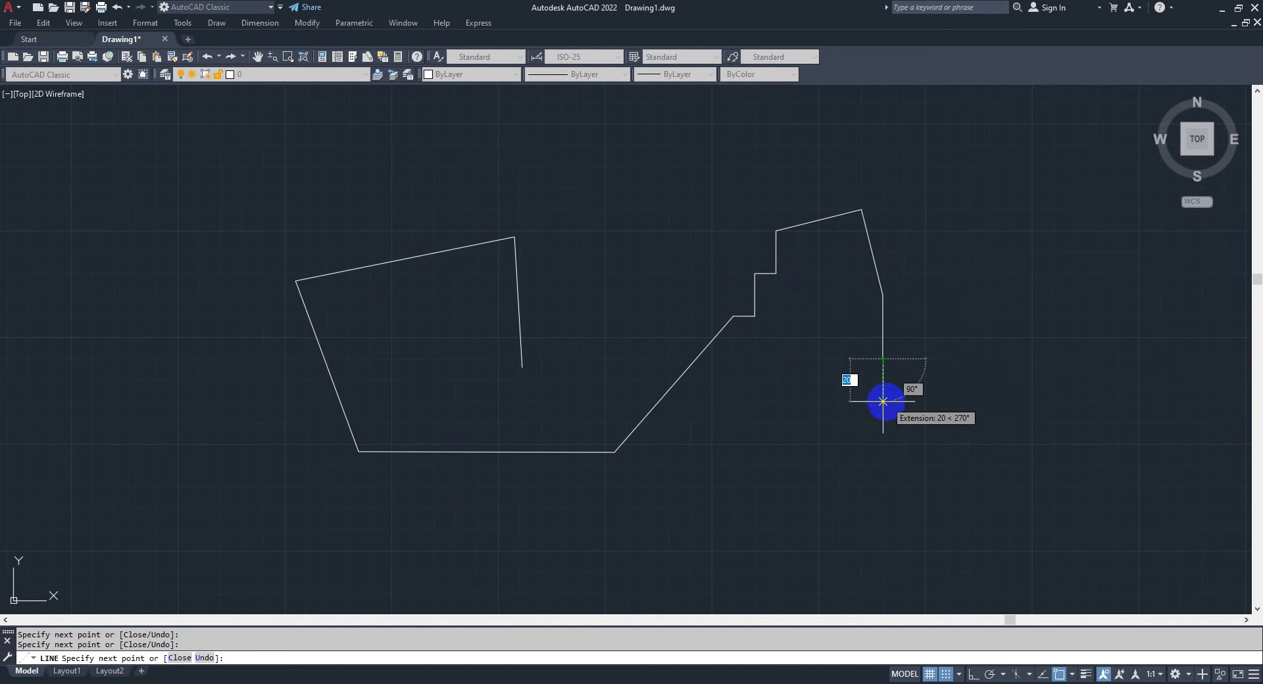
pyautogui.click(882, 465)
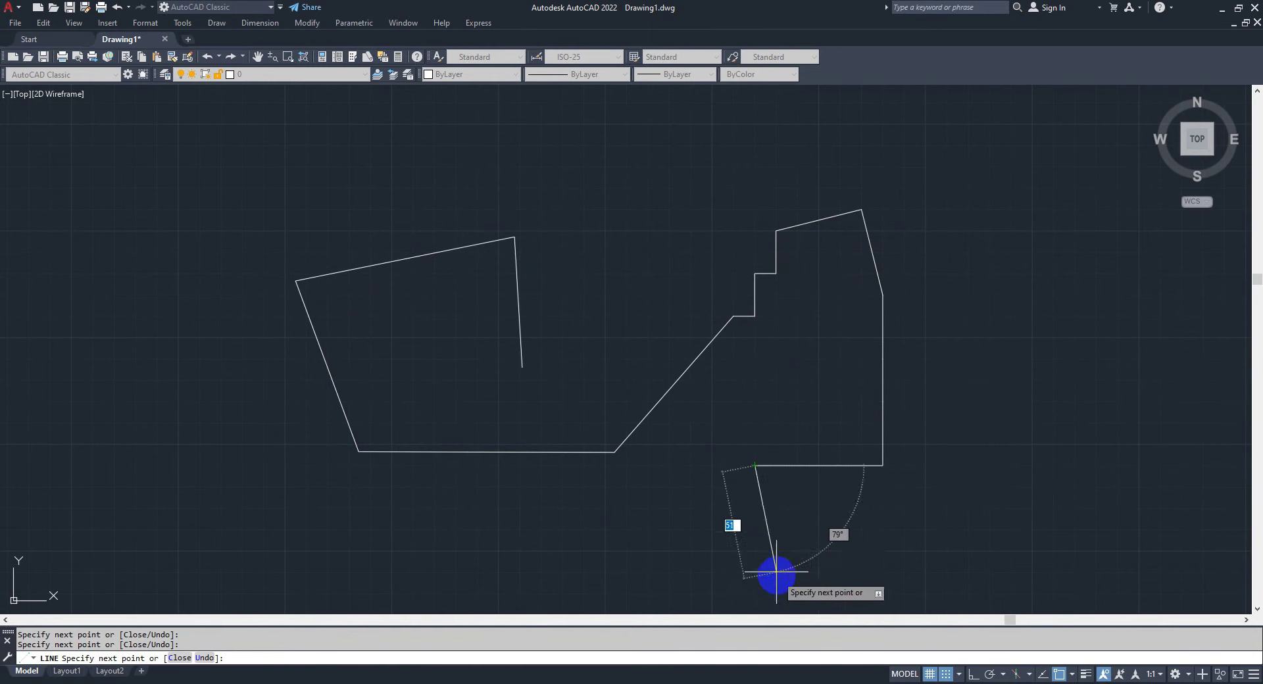
# Toggle grid snap on and off, add two more segments and end the line command.
pyautogui.scroll(-3, 860, 442)
pyautogui.scroll(-2, 736, 426)
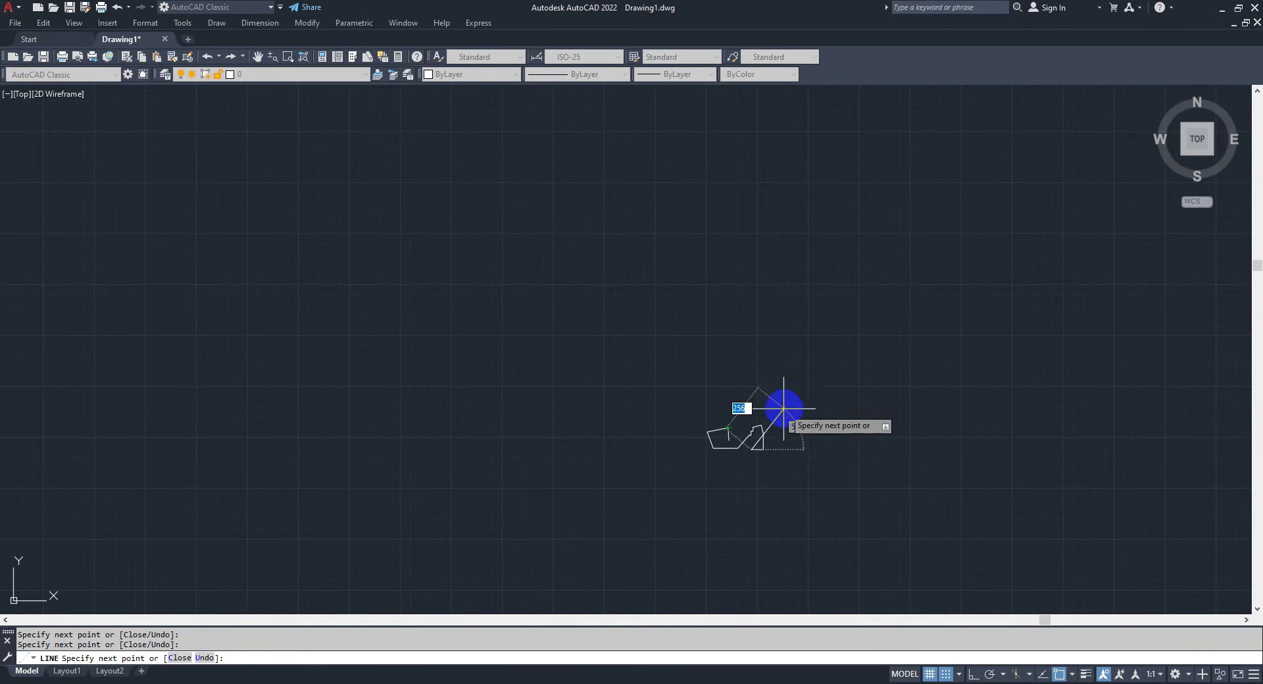
pyautogui.scroll(4, 780, 428)
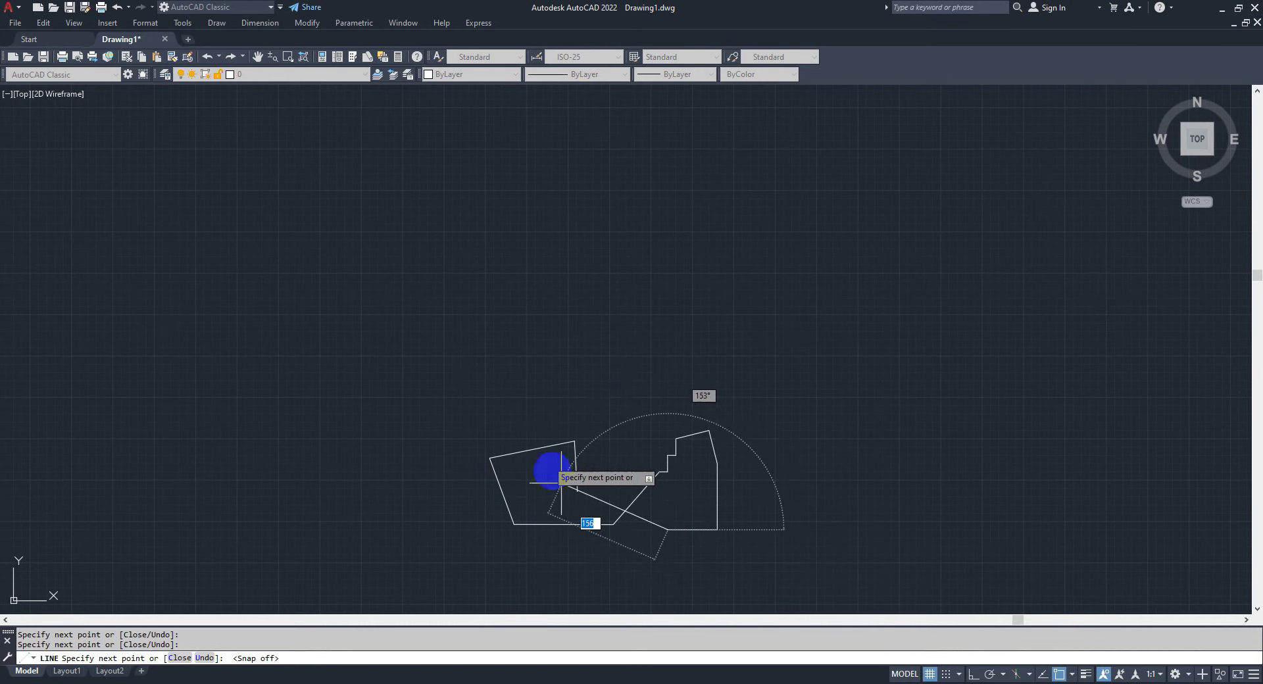
pyautogui.moveTo(550, 466); pyautogui.dragTo(810, 350, button='middle')
pyautogui.scroll(4, 693, 318)
pyautogui.moveTo(676, 394); pyautogui.dragTo(846, 493, button='middle')
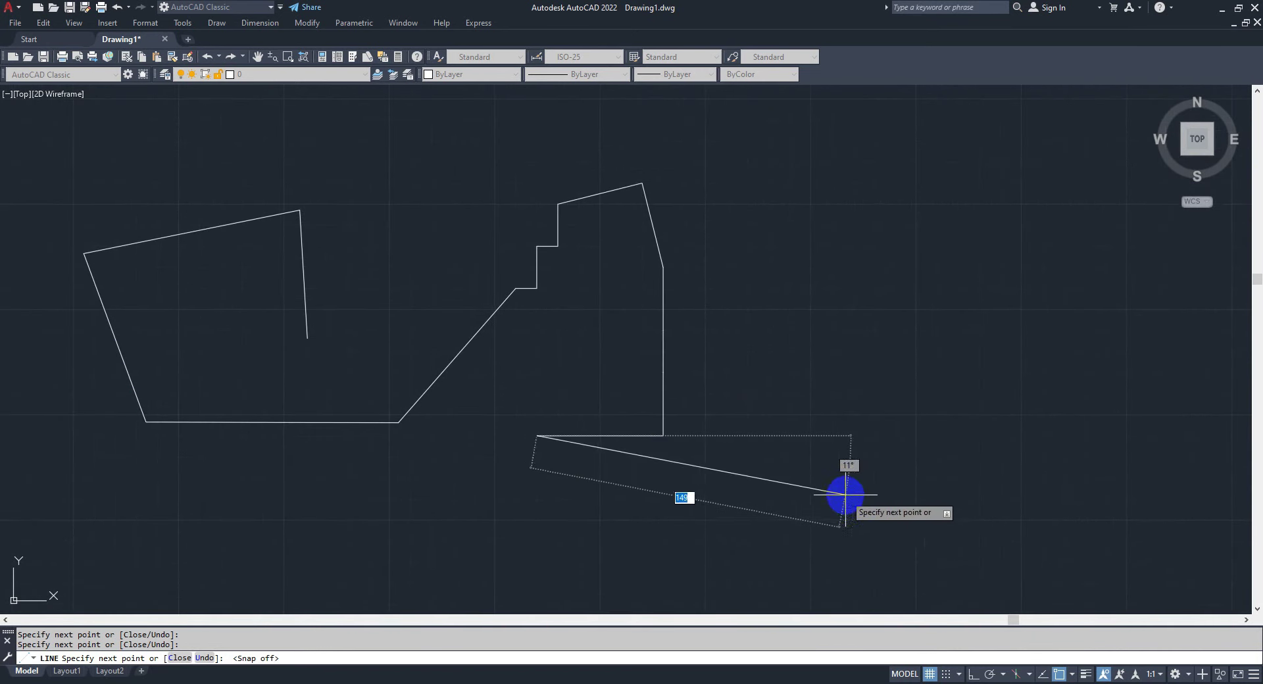
pyautogui.click(944, 674)
pyautogui.click(946, 676)
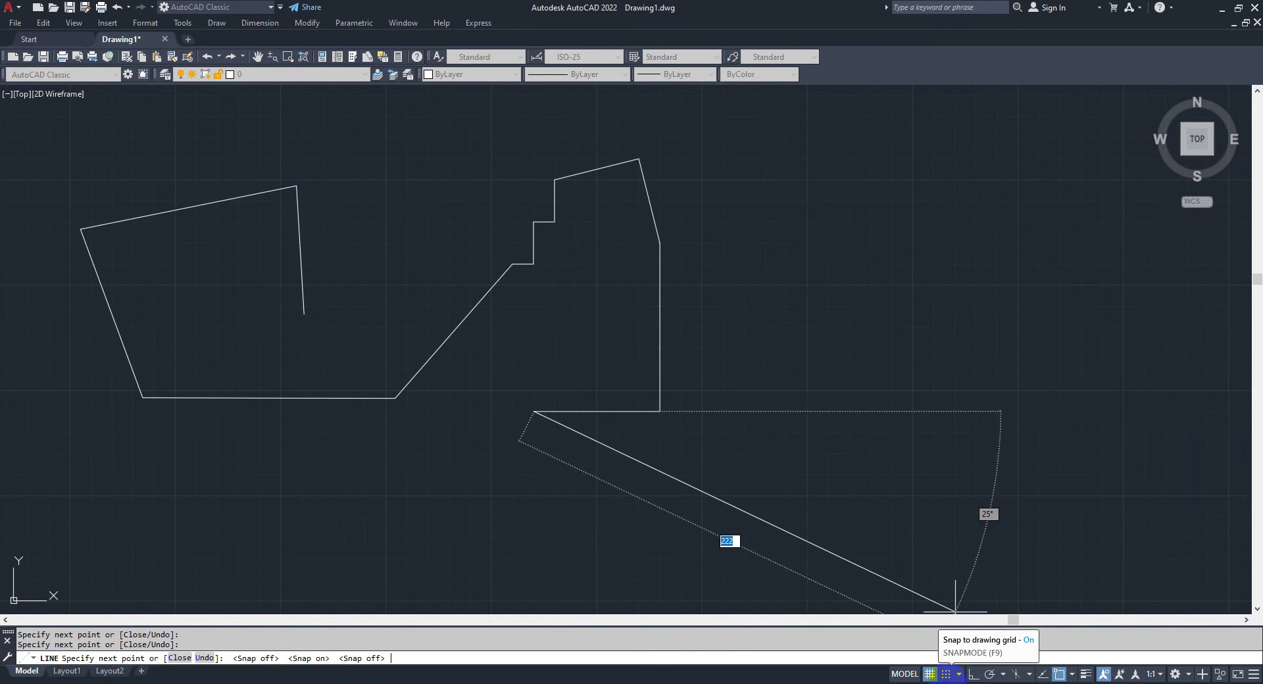
pyautogui.click(945, 674)
pyautogui.click(945, 674)
pyautogui.scroll(-2, 848, 460)
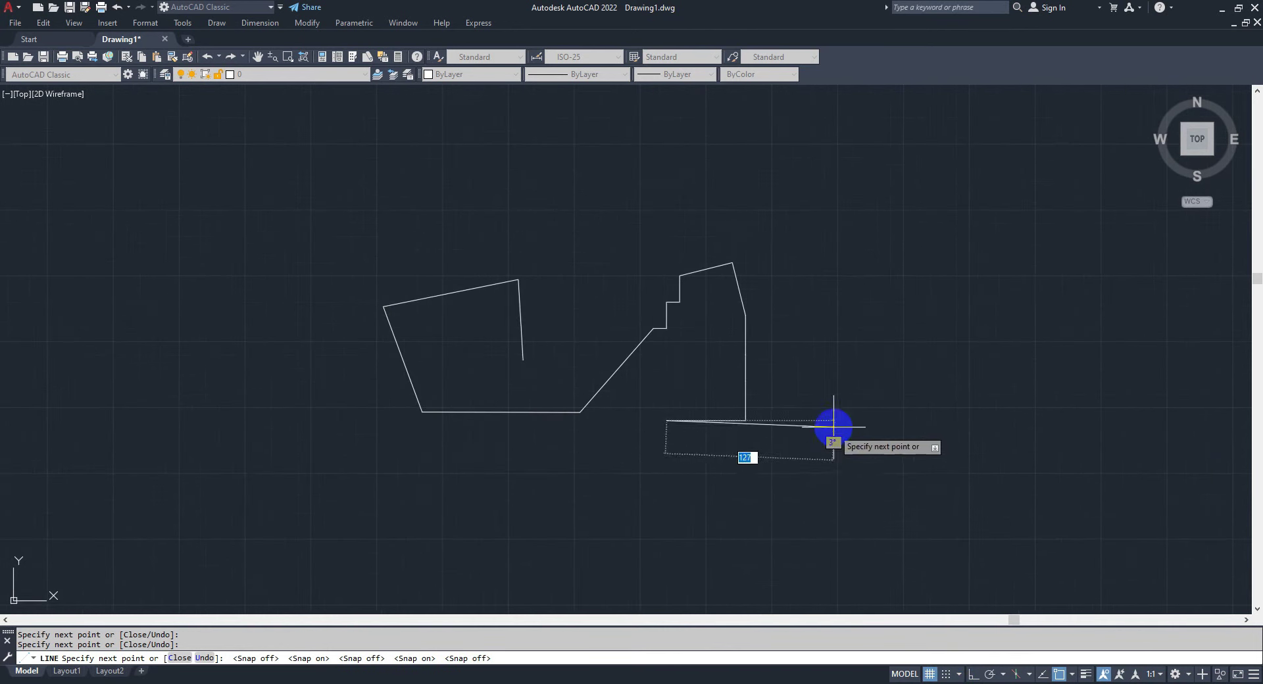
pyautogui.click(835, 417)
pyautogui.click(794, 252)
pyautogui.press('Escape')
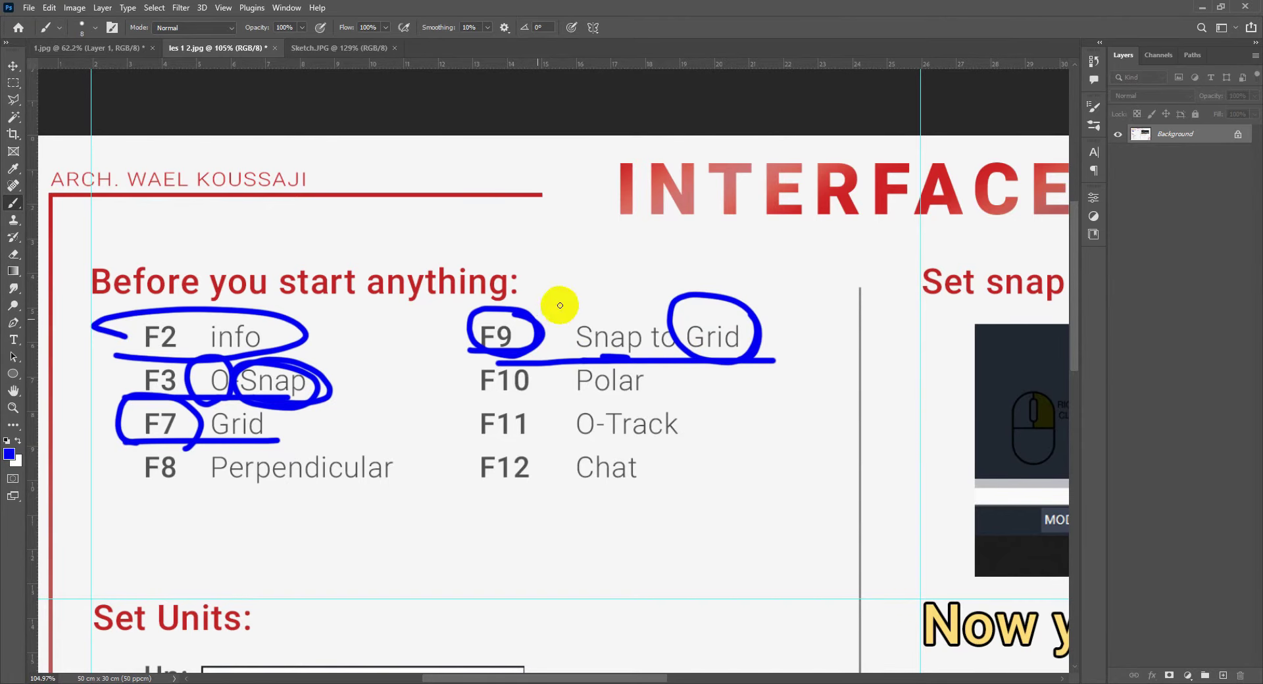
# Circle F9 and loop F11 O-Track in blue, then begin a selection window in AutoCAD.
pyautogui.moveTo(560, 305); pyautogui.dragTo(515, 314)
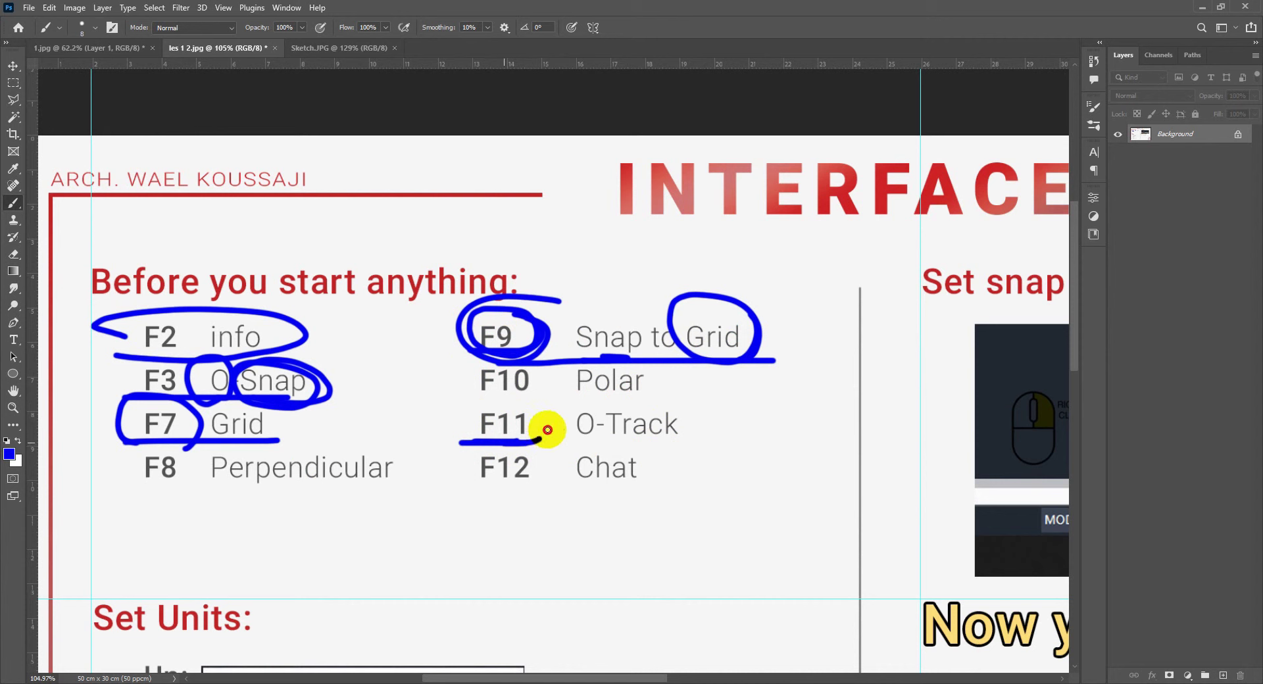
pyautogui.moveTo(547, 429); pyautogui.dragTo(460, 424)
pyautogui.moveTo(548, 414)
pyautogui.mouseDown()
pyautogui.moveTo(553, 431)
pyautogui.moveTo(684, 437)
pyautogui.moveTo(611, 443)
pyautogui.mouseUp()
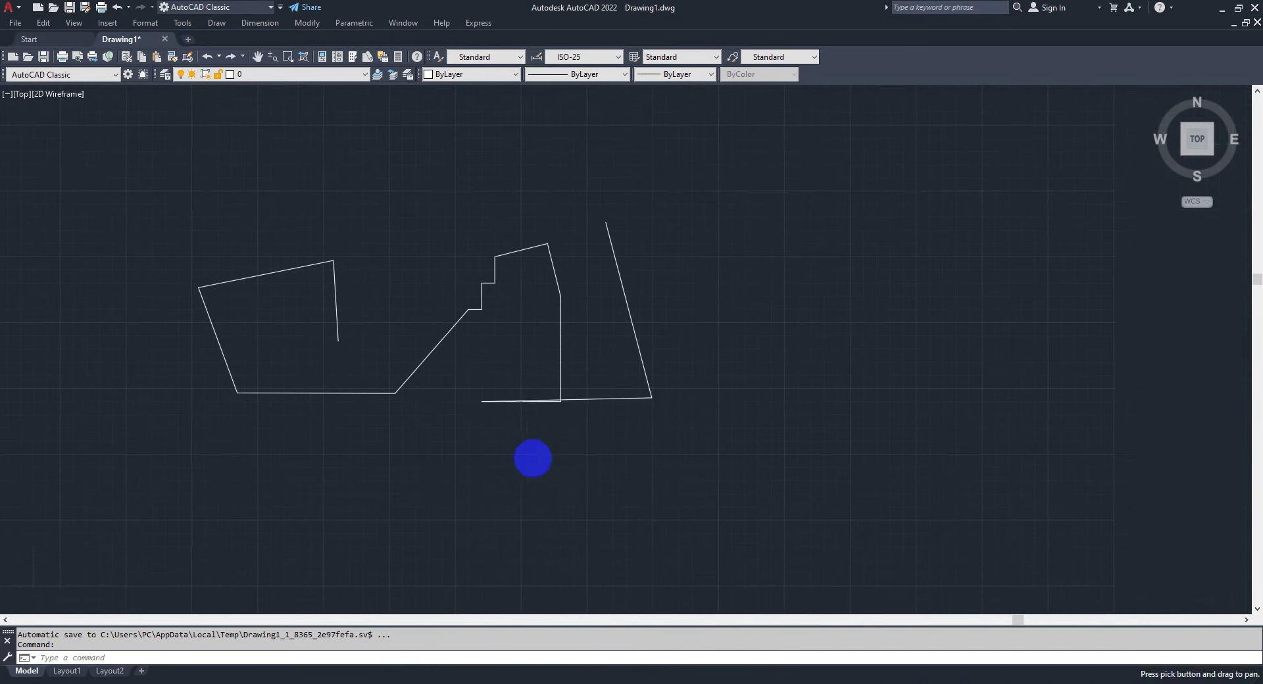
pyautogui.click(803, 402)
# Erase all the selected sketch lines.
pyautogui.click(169, 175)
pyautogui.write('e')
pyautogui.press('Return')
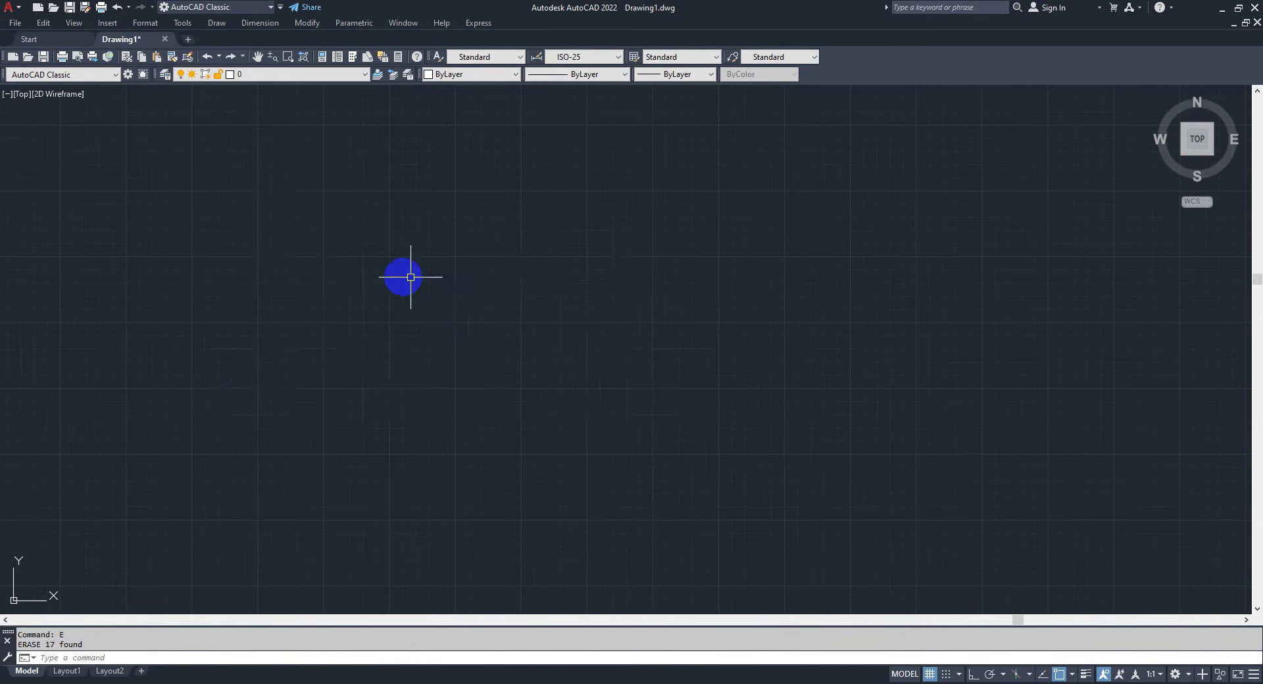
pyautogui.scroll(2, 461, 290)
# Draw a new rectangle from two opposite corners on the empty drawing.
pyautogui.write('l')
pyautogui.press('Return')
pyautogui.press('Escape')
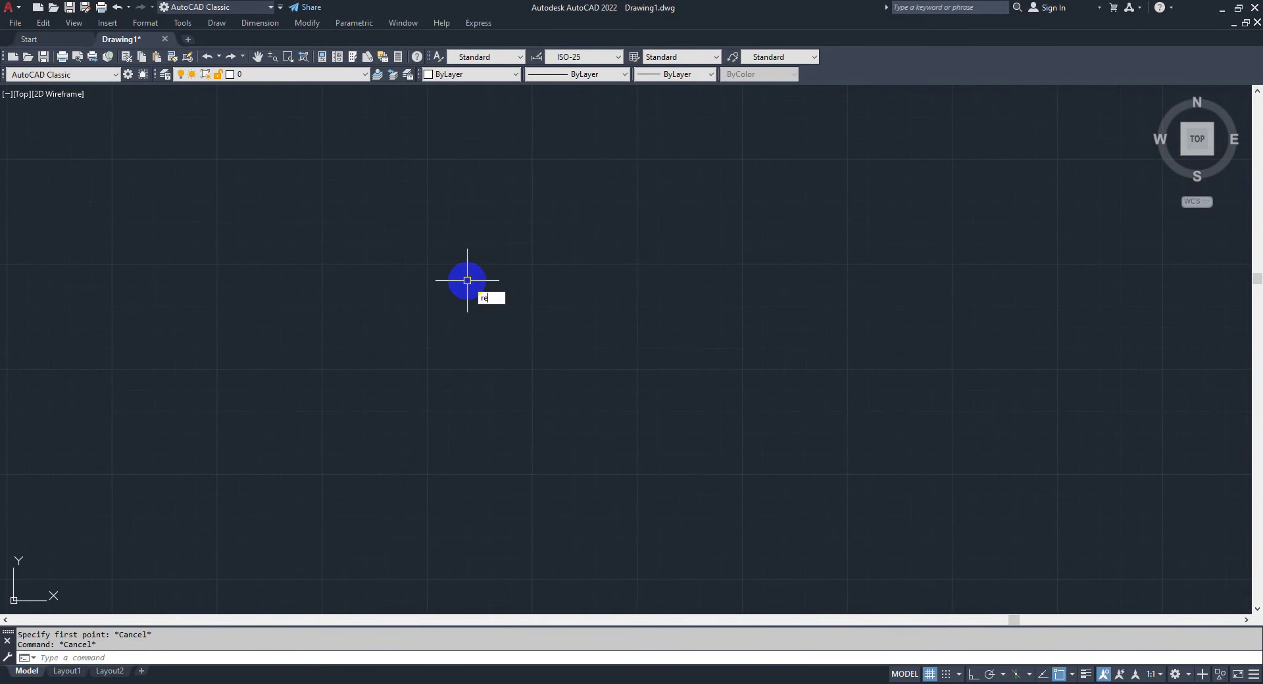
pyautogui.press('Return')
pyautogui.click(567, 275)
pyautogui.click(383, 414)
pyautogui.press('Escape')
# With Ortho (F8) on, draw a vertical trial line to the right of the rectangle.
pyautogui.scroll(4, 572, 315)
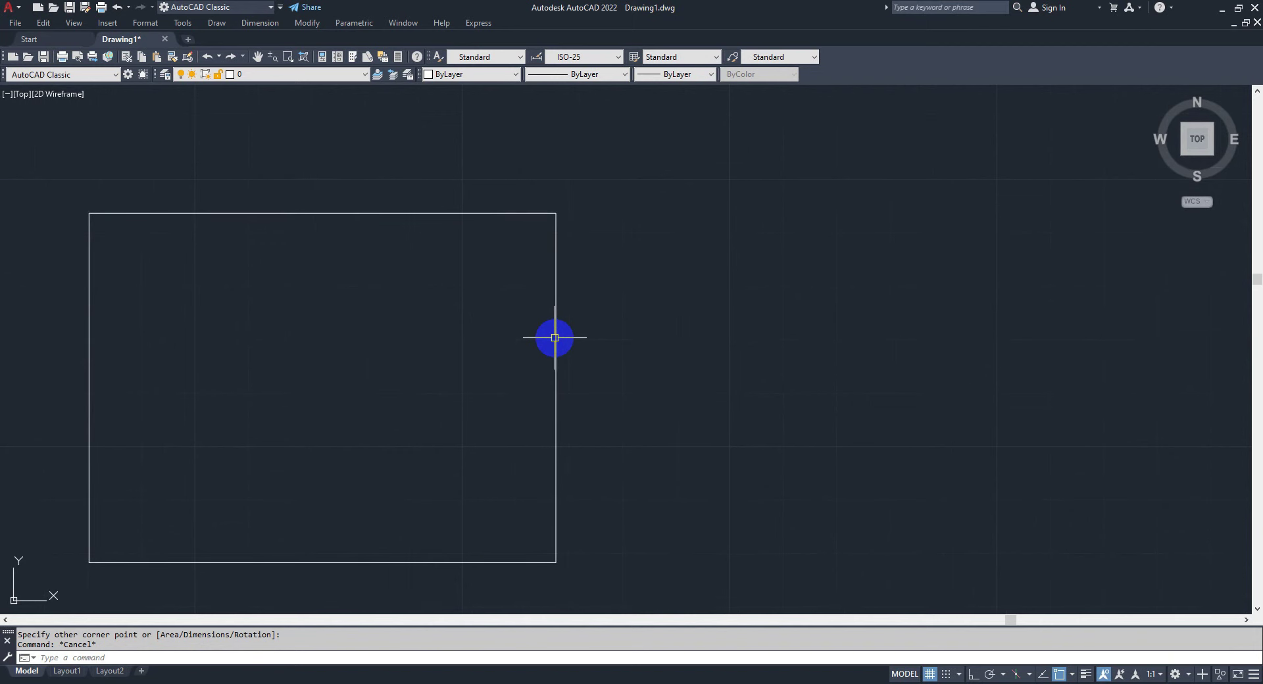
pyautogui.write('l')
pyautogui.press('Return')
pyautogui.press('Escape')
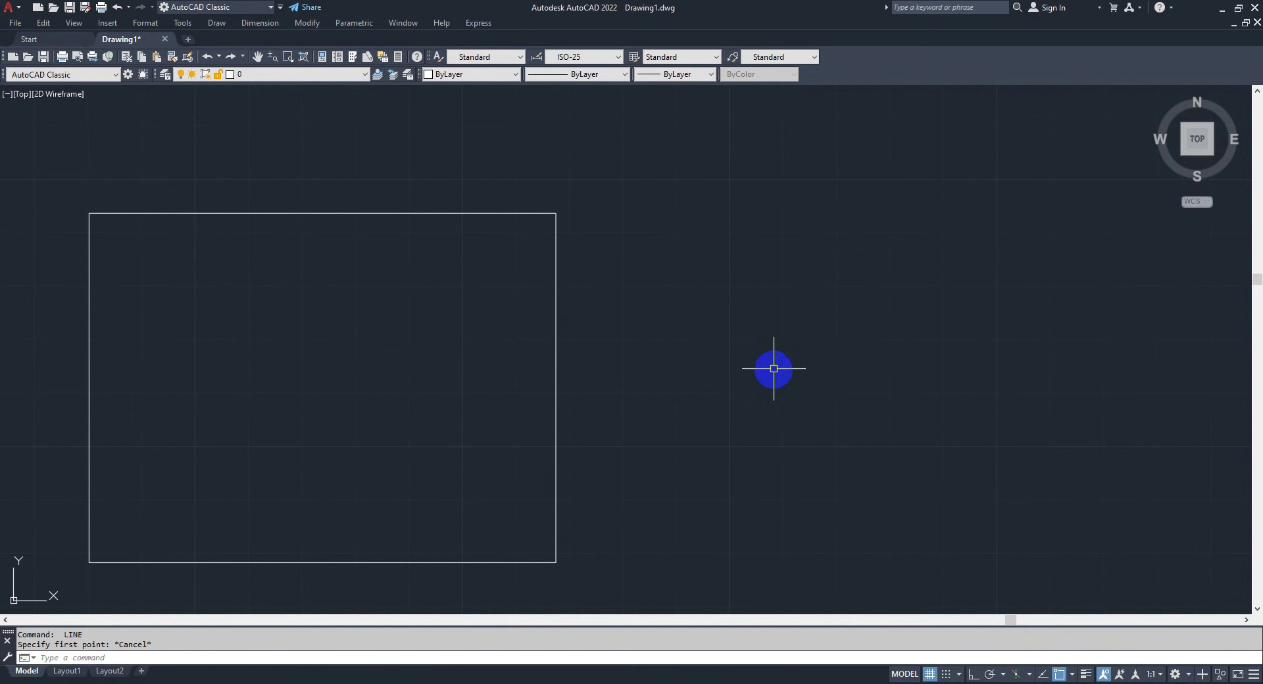
pyautogui.moveTo(768, 353); pyautogui.dragTo(768, 343, button='middle')
pyautogui.write('l')
pyautogui.press('Return')
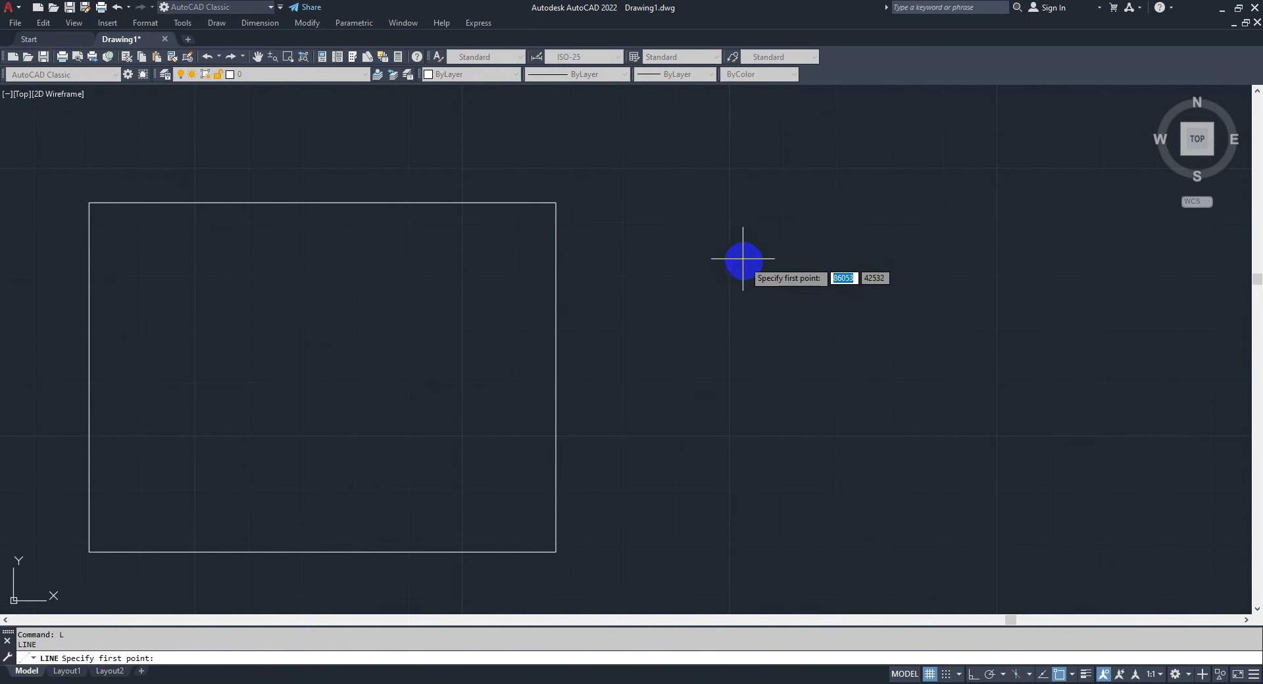
pyautogui.click(727, 202)
pyautogui.press('F8')
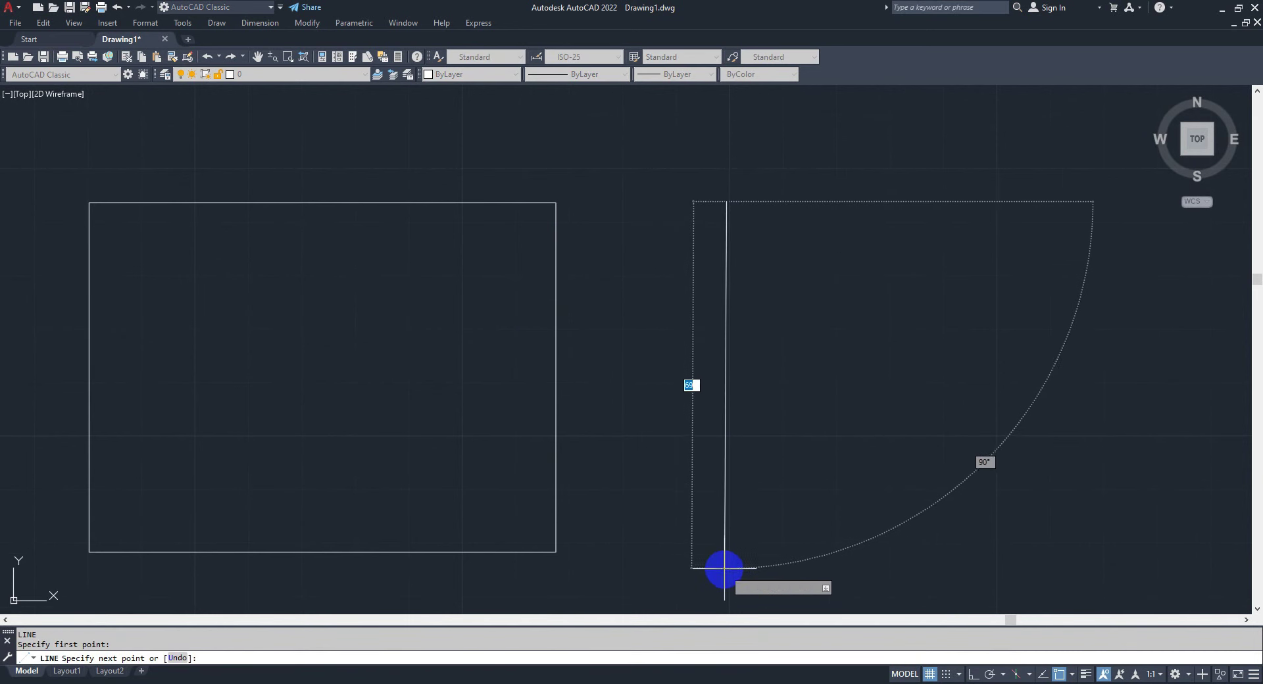
pyautogui.click(737, 544)
pyautogui.press('Escape')
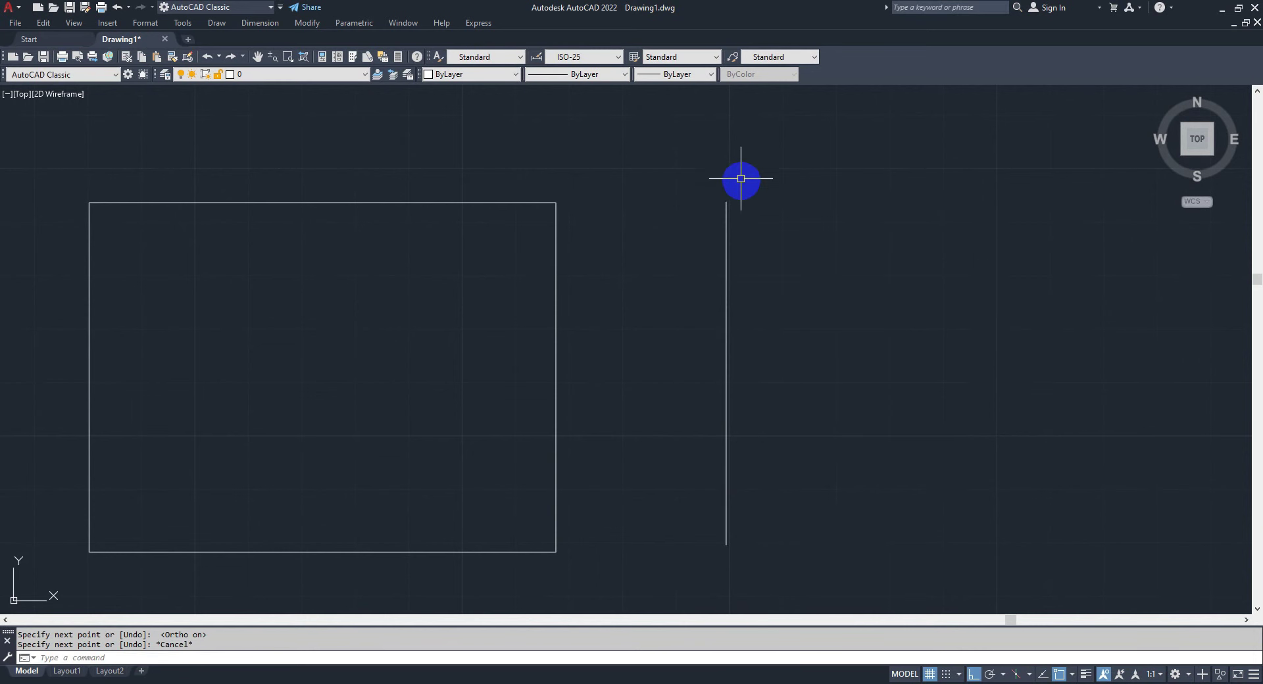
# Draw a horizontal trial line from the rectangle's top-right corner to the right.
pyautogui.write('l')
pyautogui.press('Return')
pyautogui.click(559, 201)
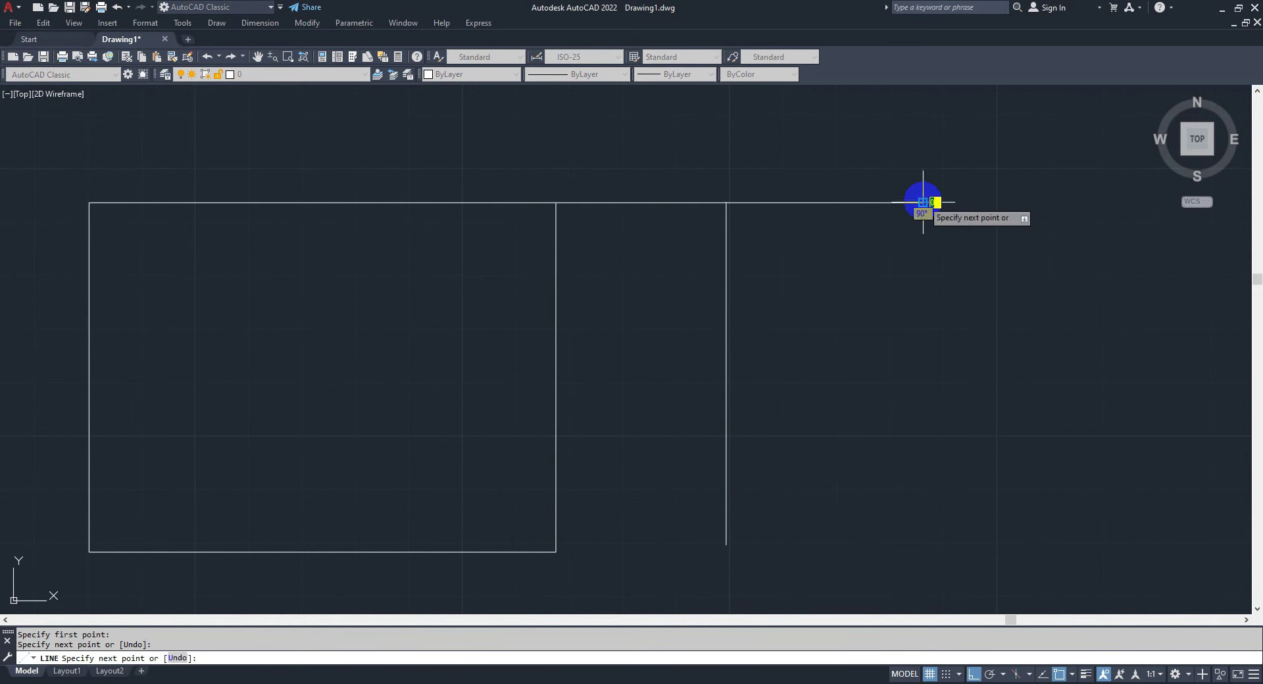
pyautogui.click(922, 202)
pyautogui.press('Escape')
# Erase the horizontal and vertical trial lines, leaving only the rectangle.
pyautogui.scroll(2, 921, 203)
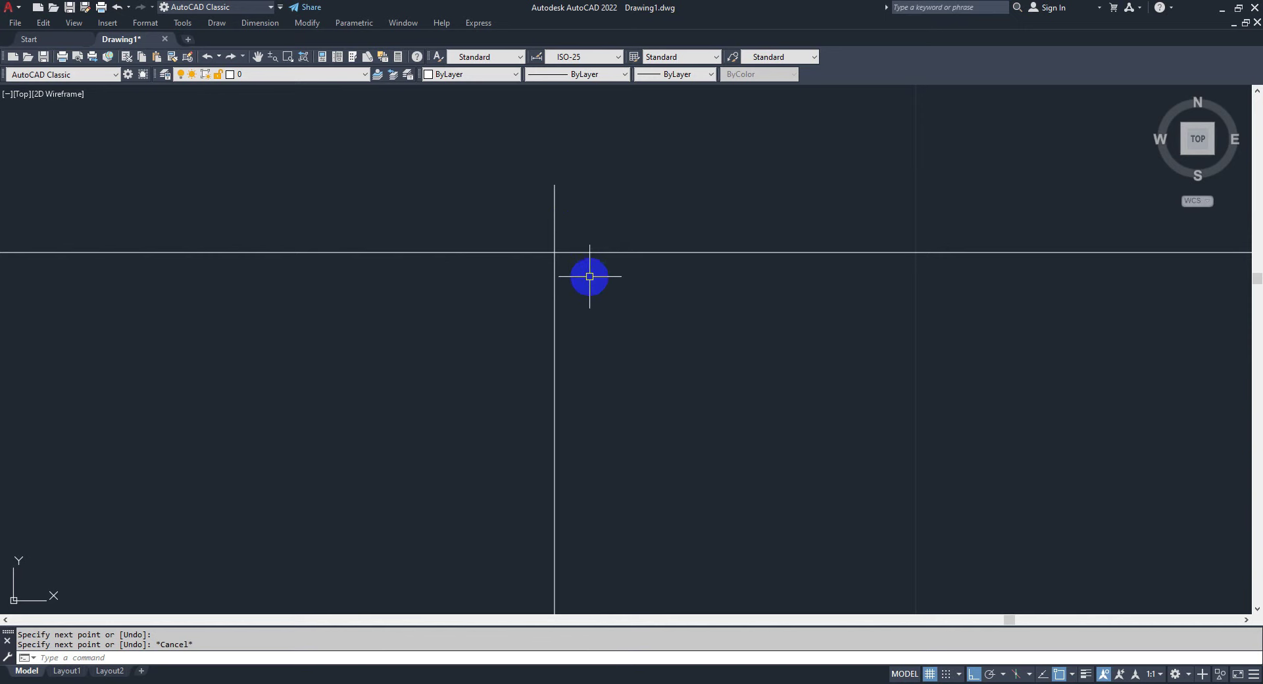
pyautogui.scroll(-4, 783, 359)
pyautogui.click(766, 335)
pyautogui.press('e')
pyautogui.press('Return')
pyautogui.click(707, 368)
pyautogui.press('e')
pyautogui.press('Return')
pyautogui.moveTo(639, 439); pyautogui.dragTo(654, 278, button='middle')
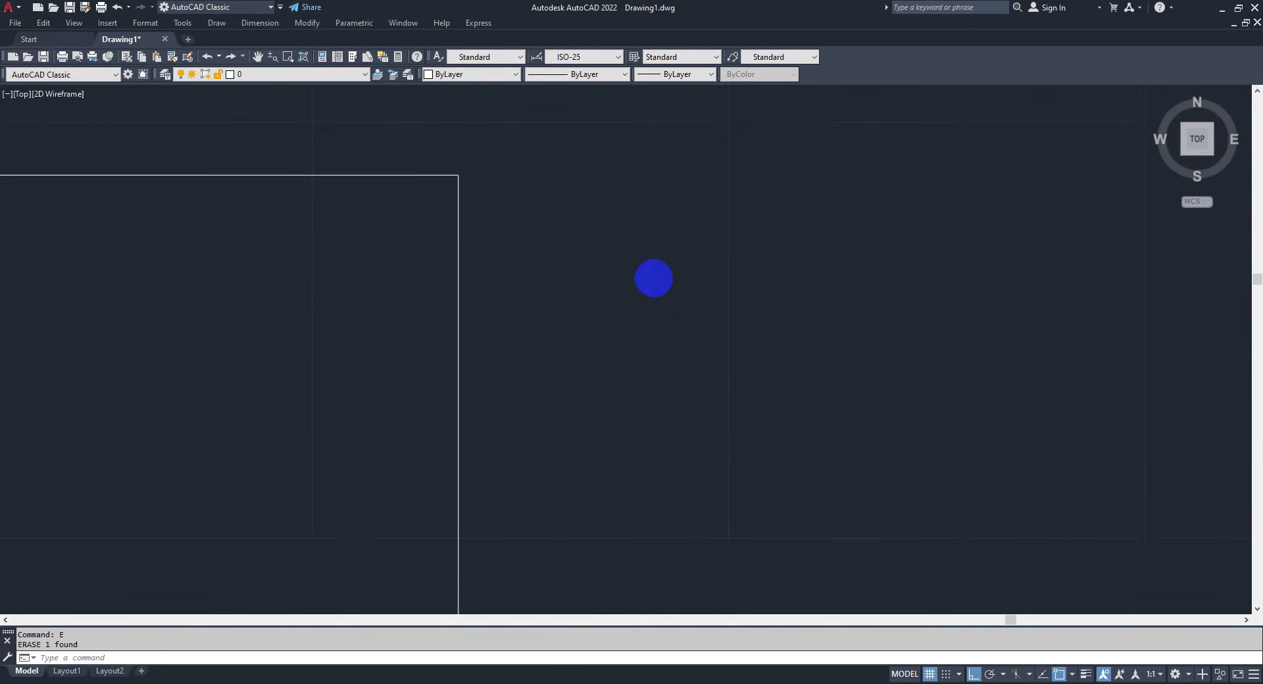
pyautogui.scroll(-2, 654, 279)
pyautogui.press('Escape')
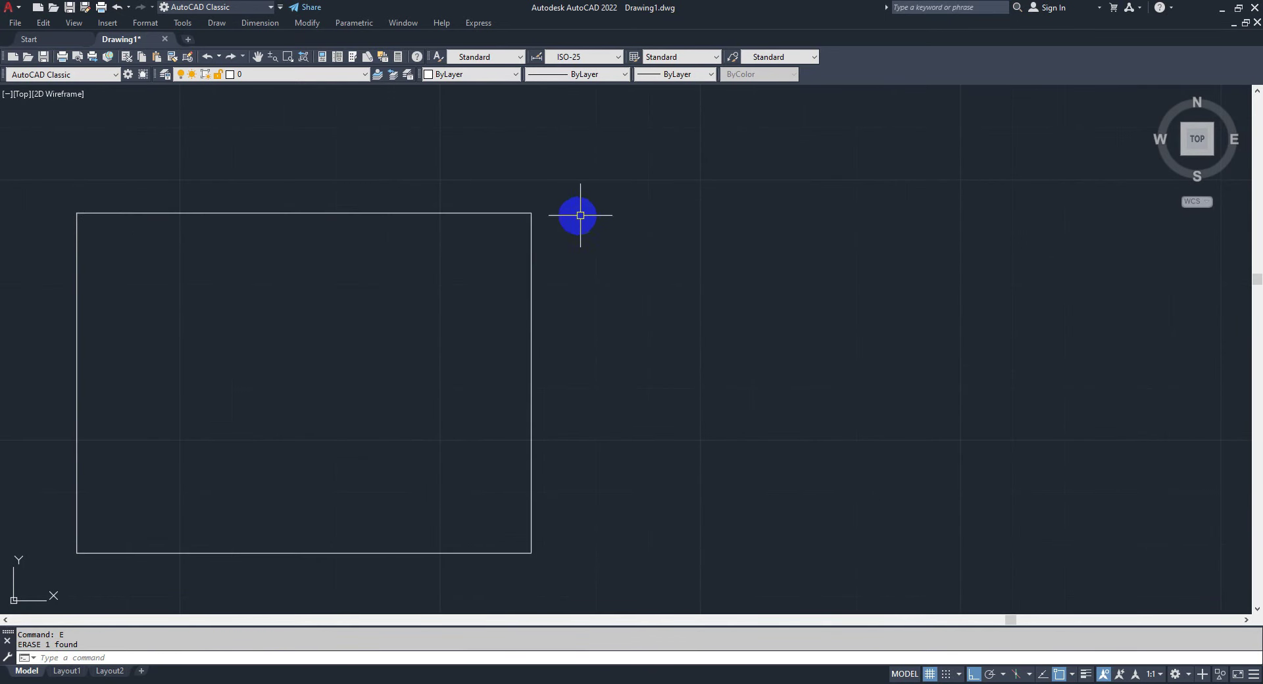
pyautogui.moveTo(738, 344); pyautogui.dragTo(727, 356, button='middle')
# Turn off object snap tracking with F11 and restart the LINE command.
pyautogui.press('Return')
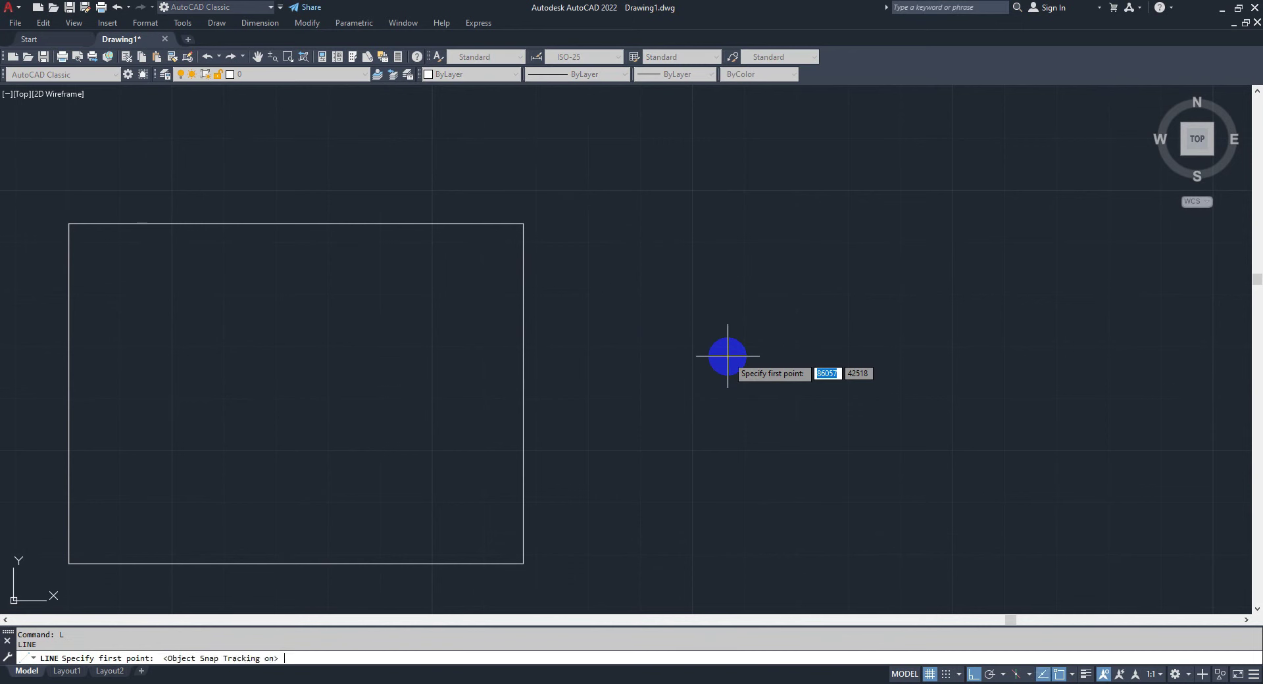
pyautogui.click(1042, 674)
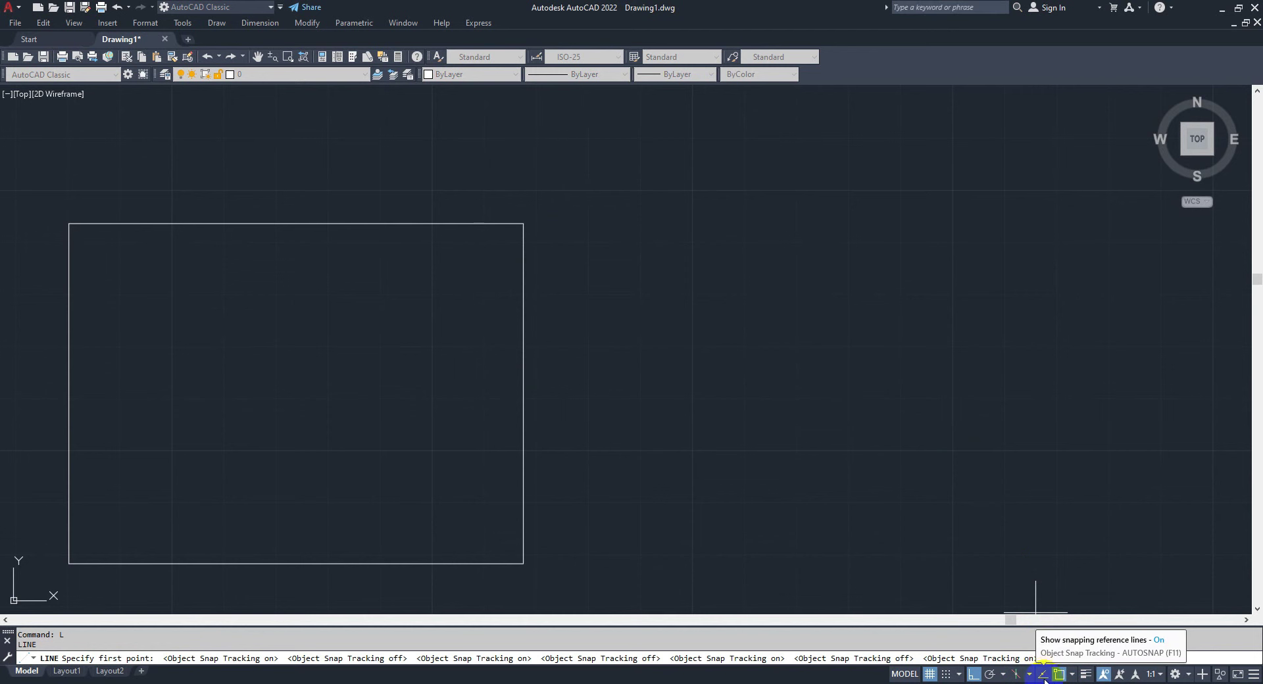
pyautogui.moveTo(986, 543); pyautogui.dragTo(857, 327, button='middle')
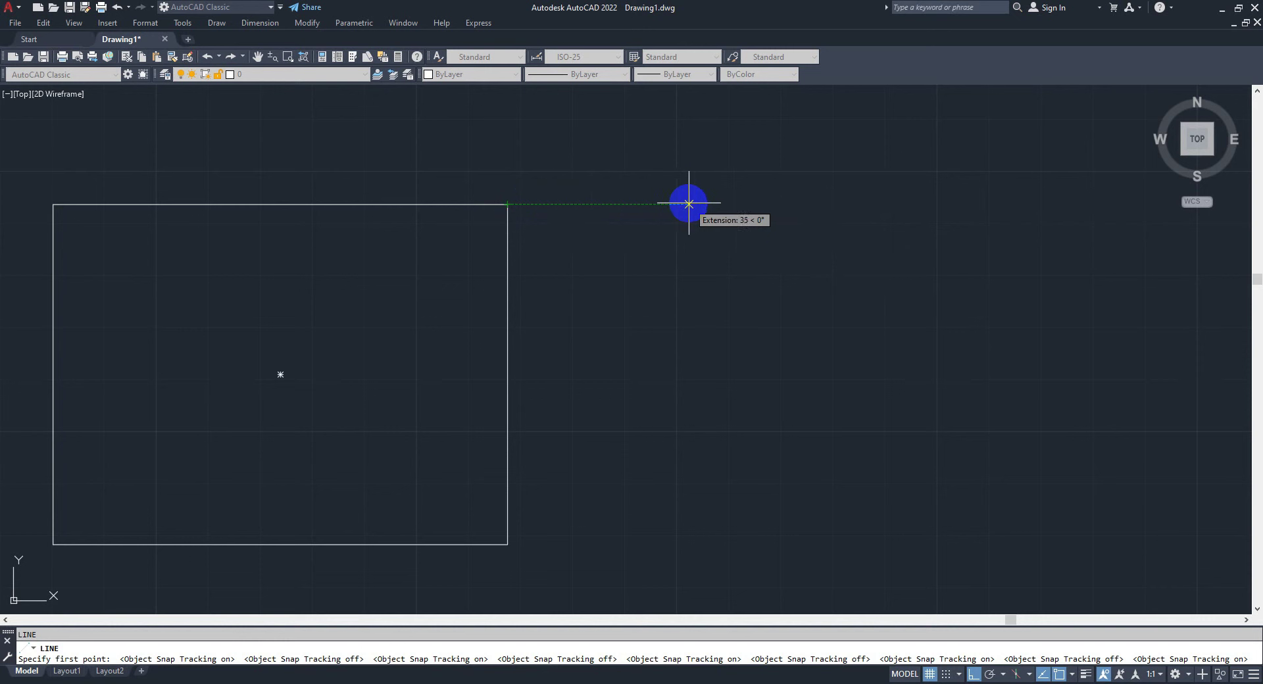
pyautogui.press('F11')
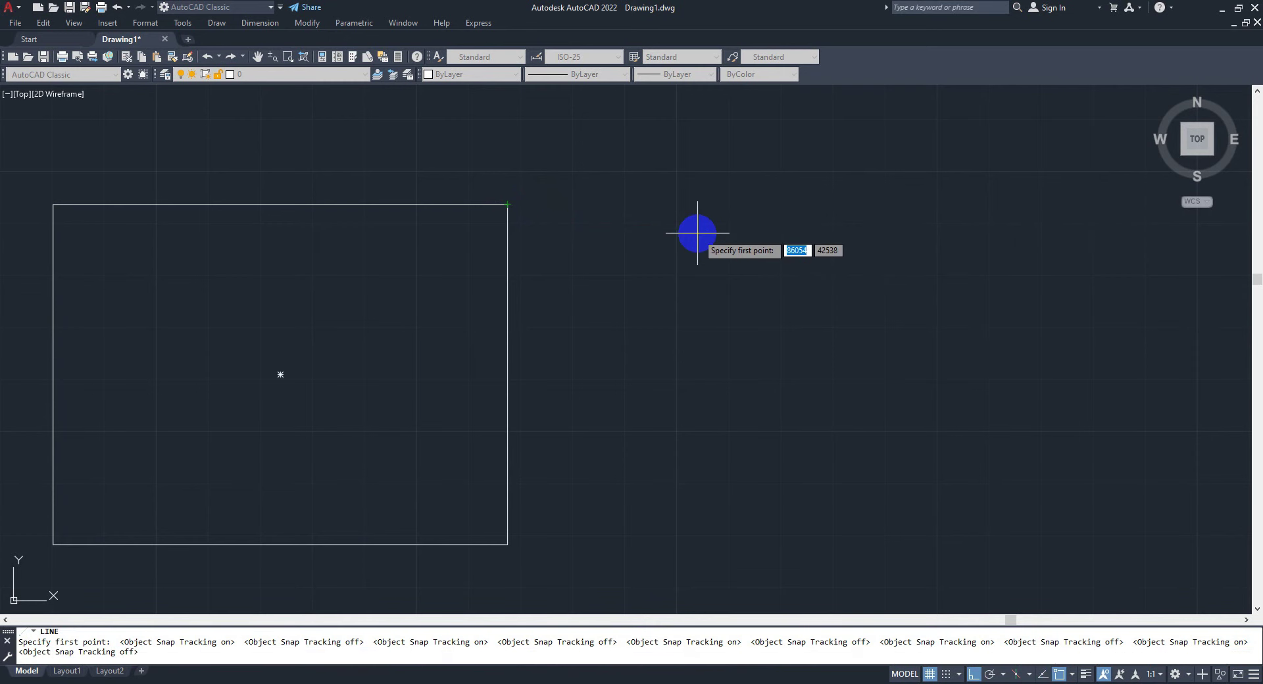
pyautogui.press('Escape')
pyautogui.press('Return')
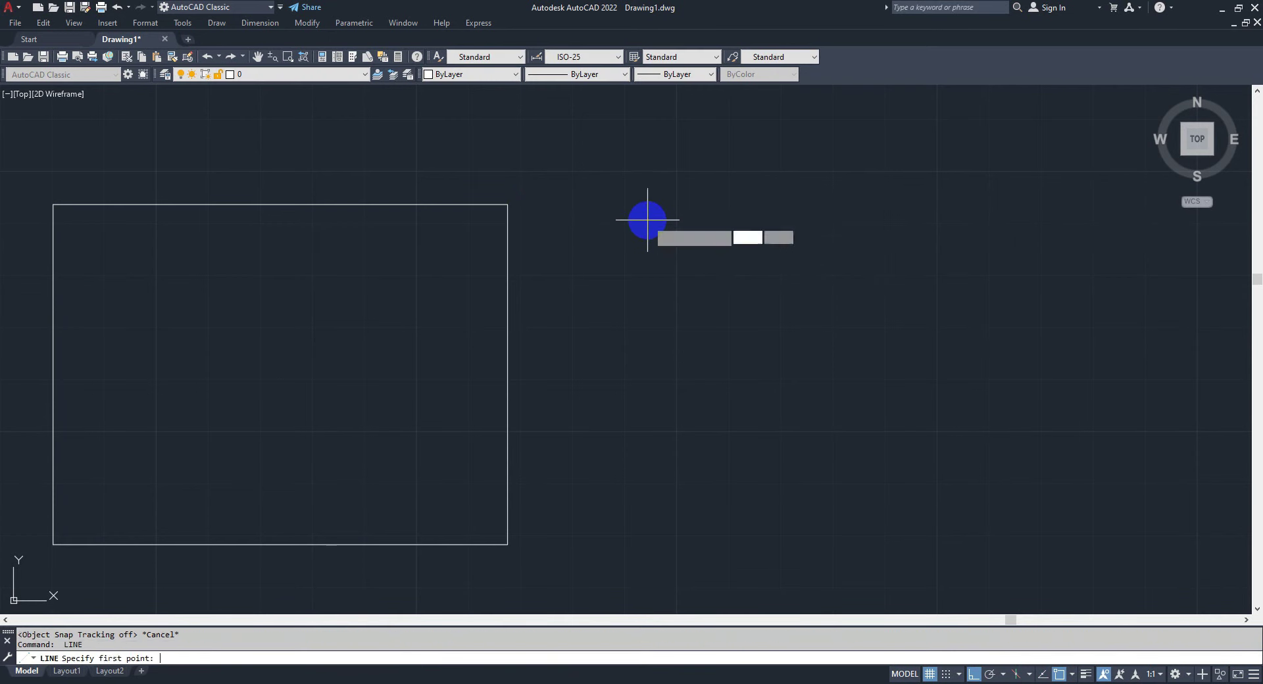
pyautogui.press('Return')
pyautogui.press('Escape')
pyautogui.press('Return')
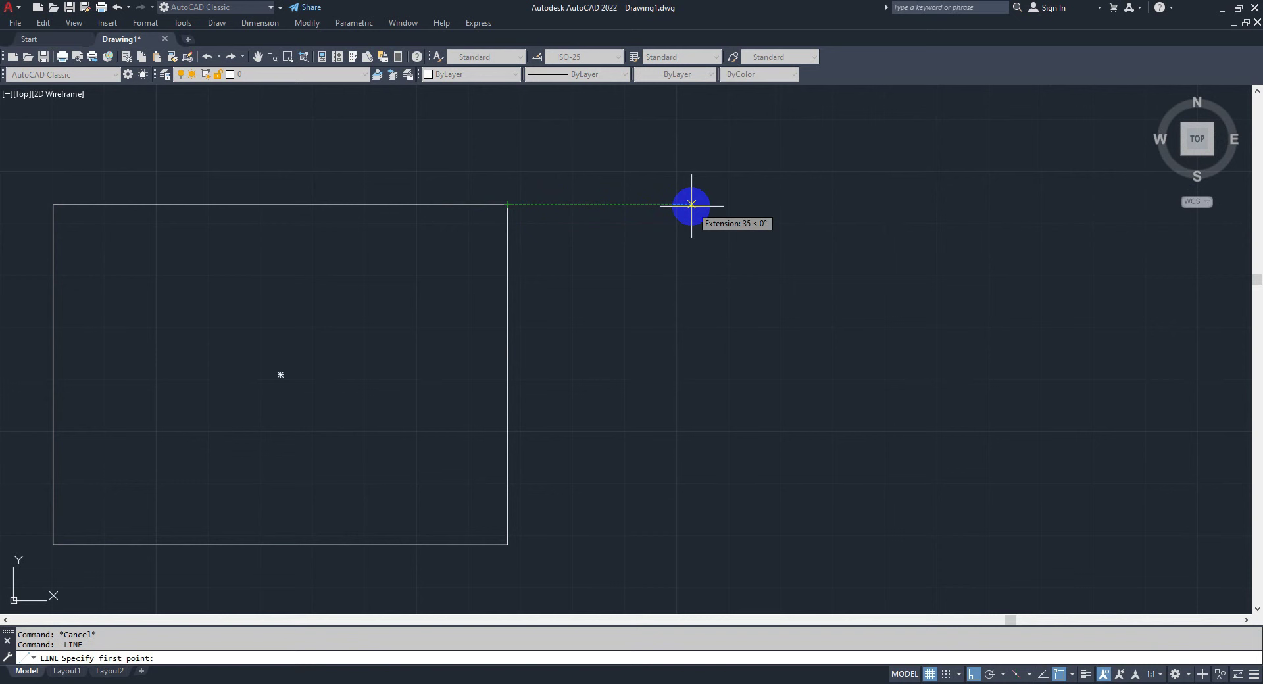
# Draw a vertical line and a horizontal line from the rectangle's top-right corner to its top.
pyautogui.click(691, 453)
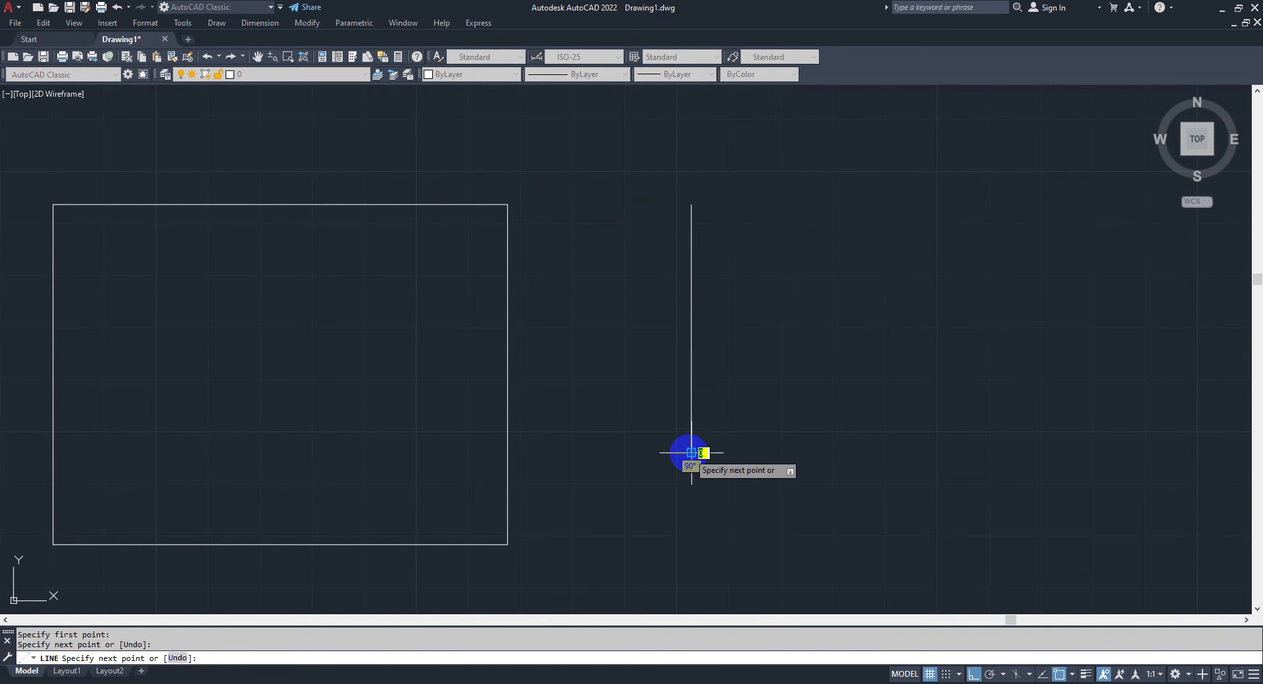
pyautogui.press('Escape')
pyautogui.press('Return')
pyautogui.click(508, 205)
pyautogui.click(691, 205)
pyautogui.press('Escape')
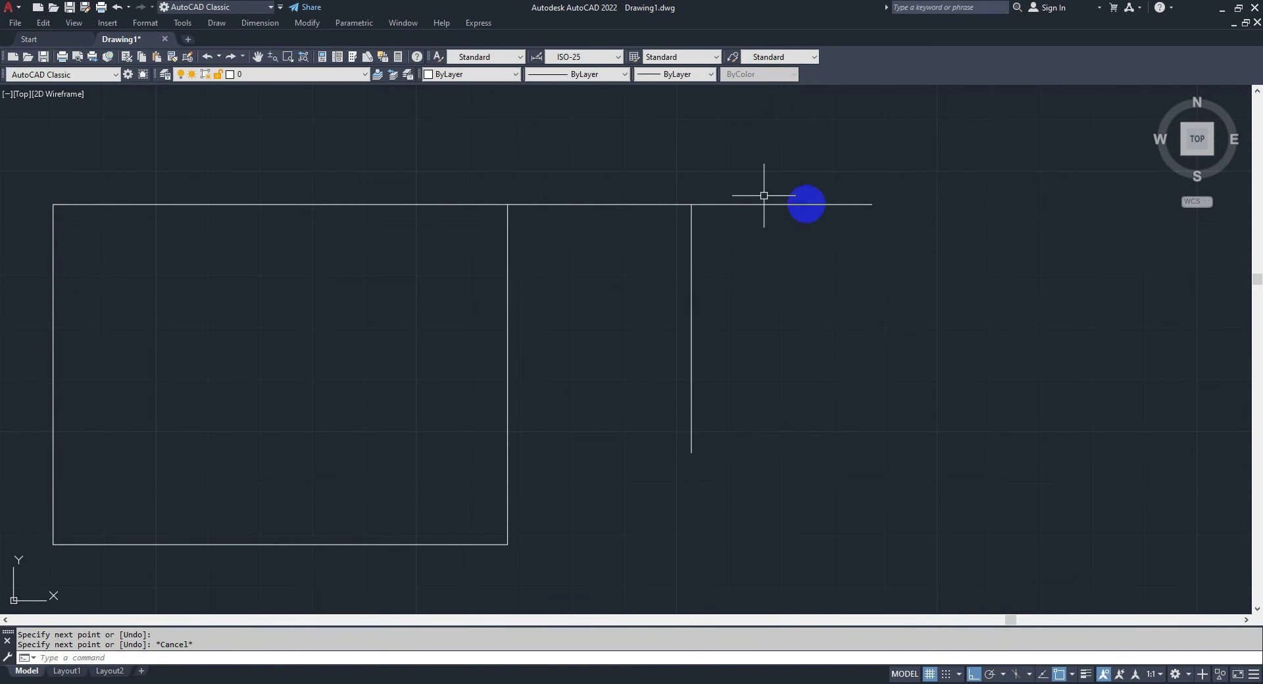
# Erase the horizontal line, the vertical line and the rectangle with E.
pyautogui.scroll(5, 696, 175)
pyautogui.scroll(-1, 612, 405)
pyautogui.scroll(3, 632, 388)
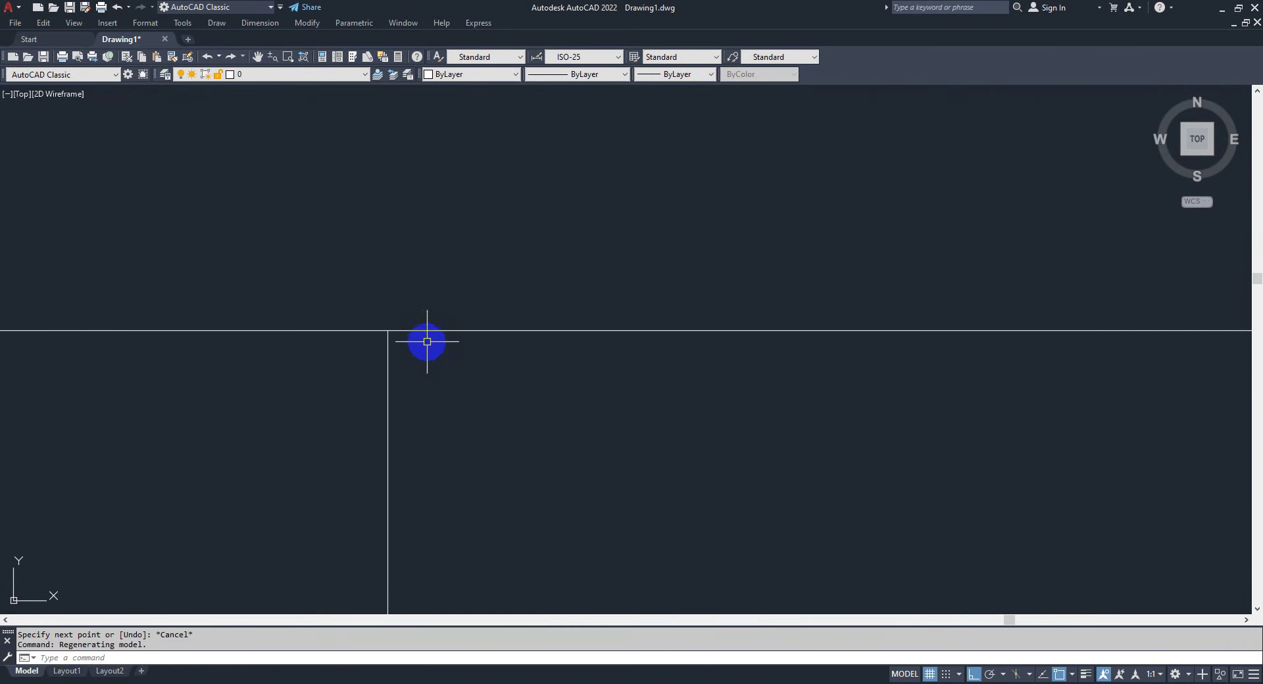
pyautogui.scroll(-2, 575, 329)
pyautogui.click(574, 315)
pyautogui.write('e')
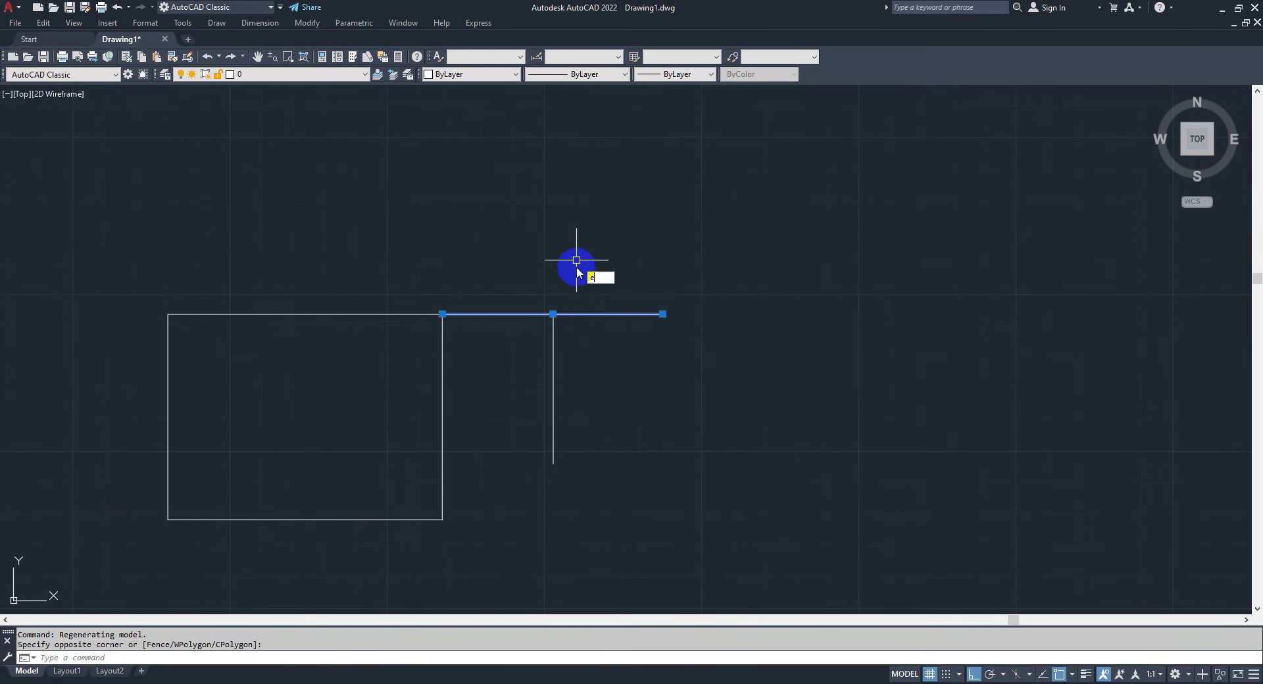
pyautogui.press('Return')
pyautogui.click(680, 272)
pyautogui.click(519, 411)
pyautogui.click(442, 398)
pyautogui.press('Return')
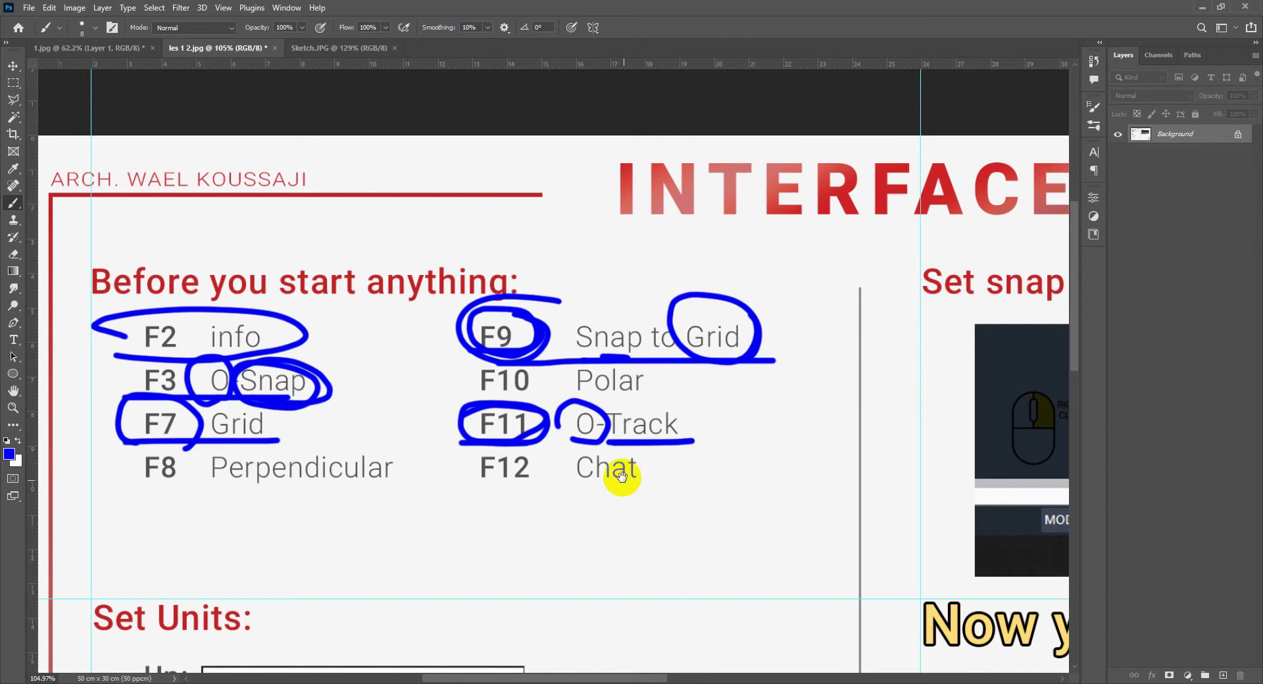
# Circle F12 and underline Chat in blue on the slide, then return to AutoCAD.
pyautogui.moveTo(621, 476); pyautogui.dragTo(635, 472)
pyautogui.moveTo(510, 487); pyautogui.dragTo(517, 442)
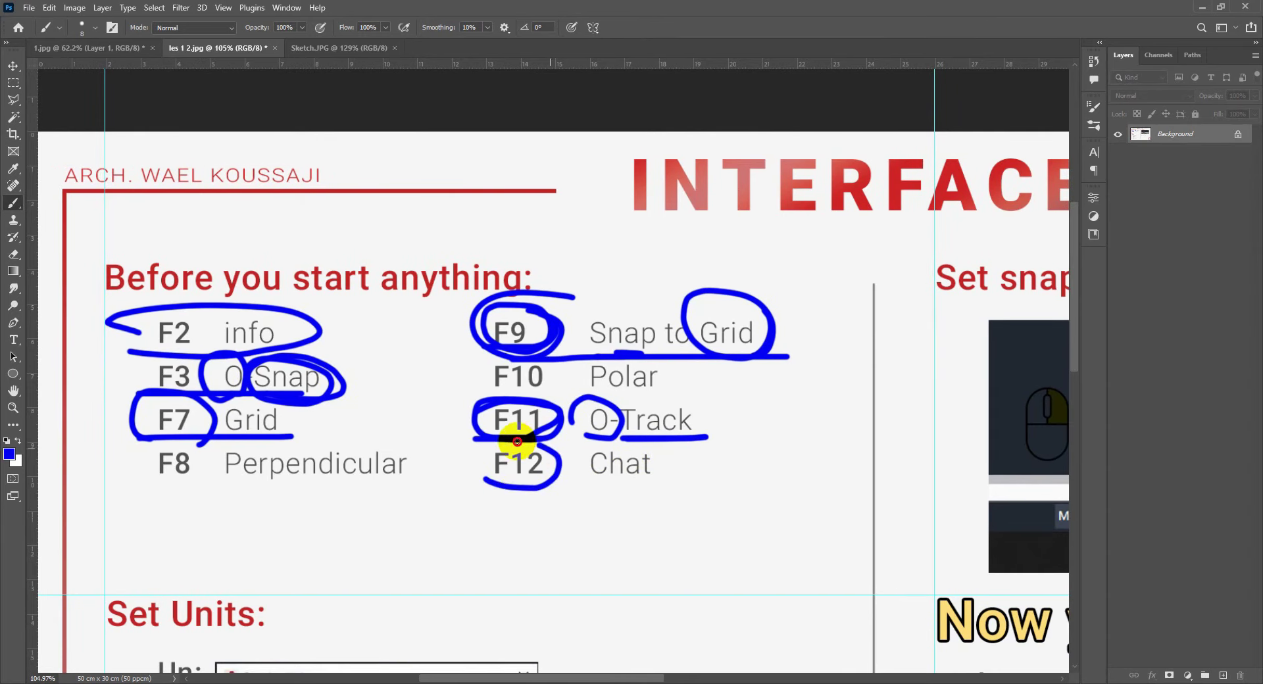
pyautogui.moveTo(576, 485); pyautogui.dragTo(660, 484)
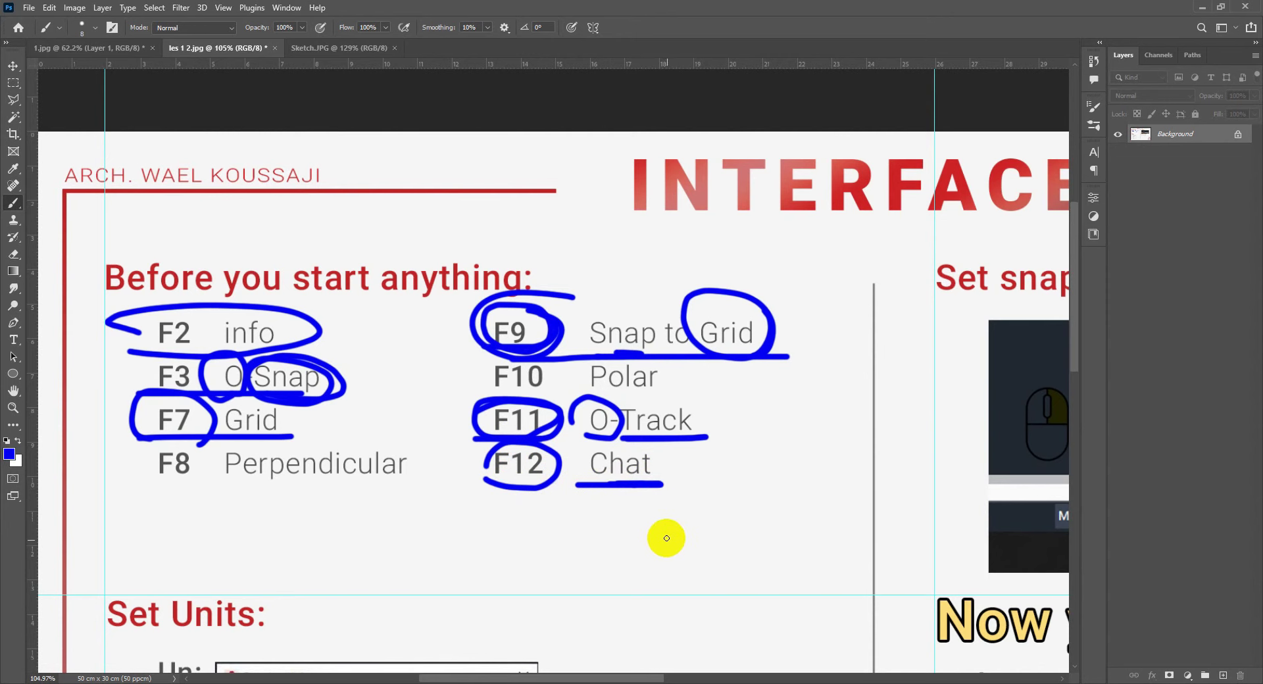
pyautogui.hotkey('alt', 'Tab')
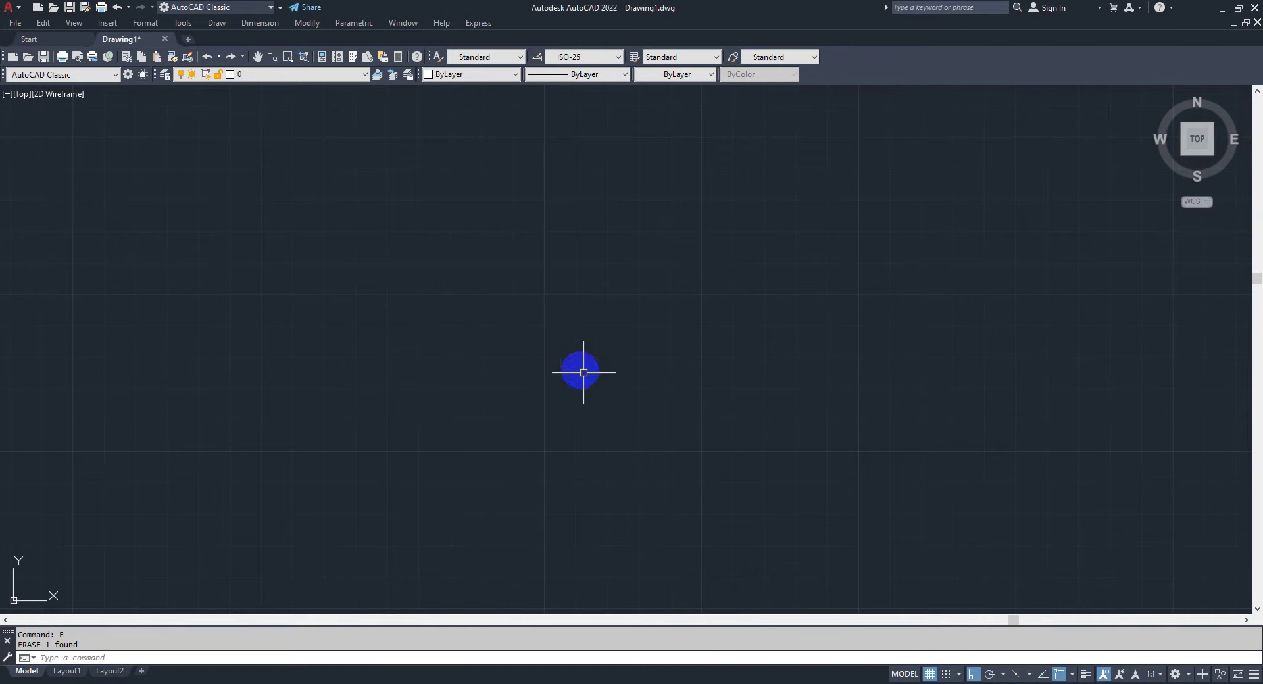
# Start LINE, turn Ortho off with F8, and draw the first angled segments of the chain.
pyautogui.write('L')
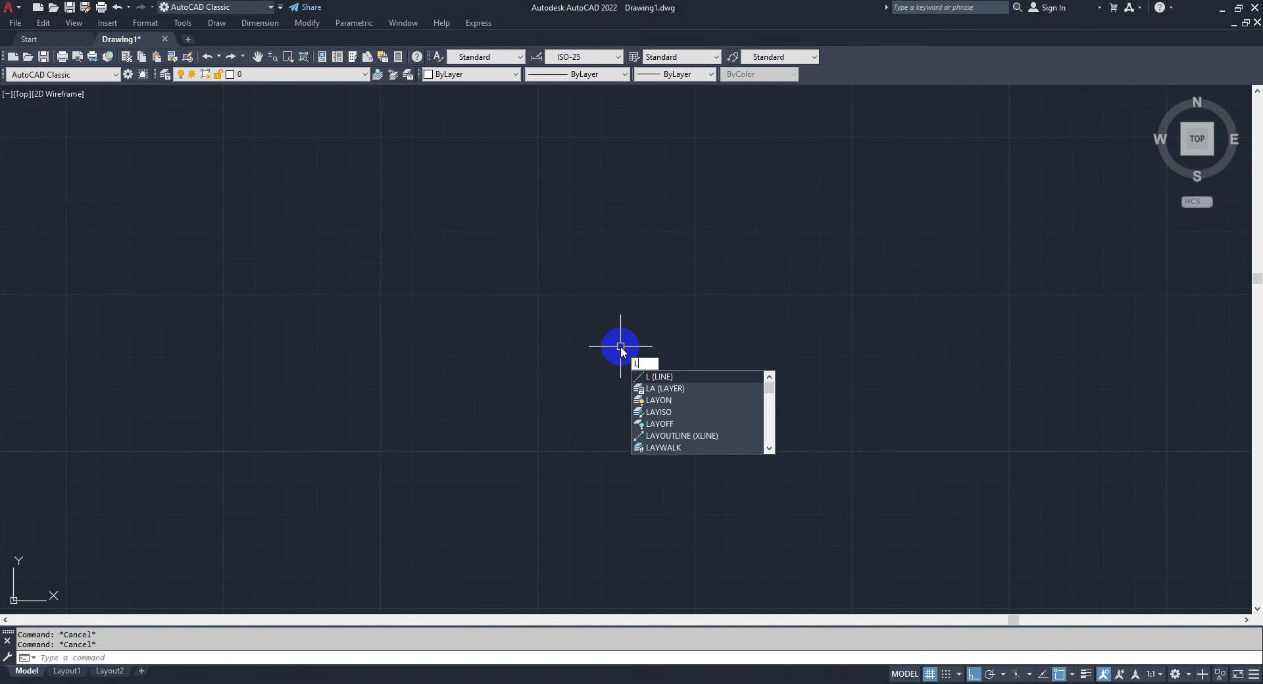
pyautogui.press('Return')
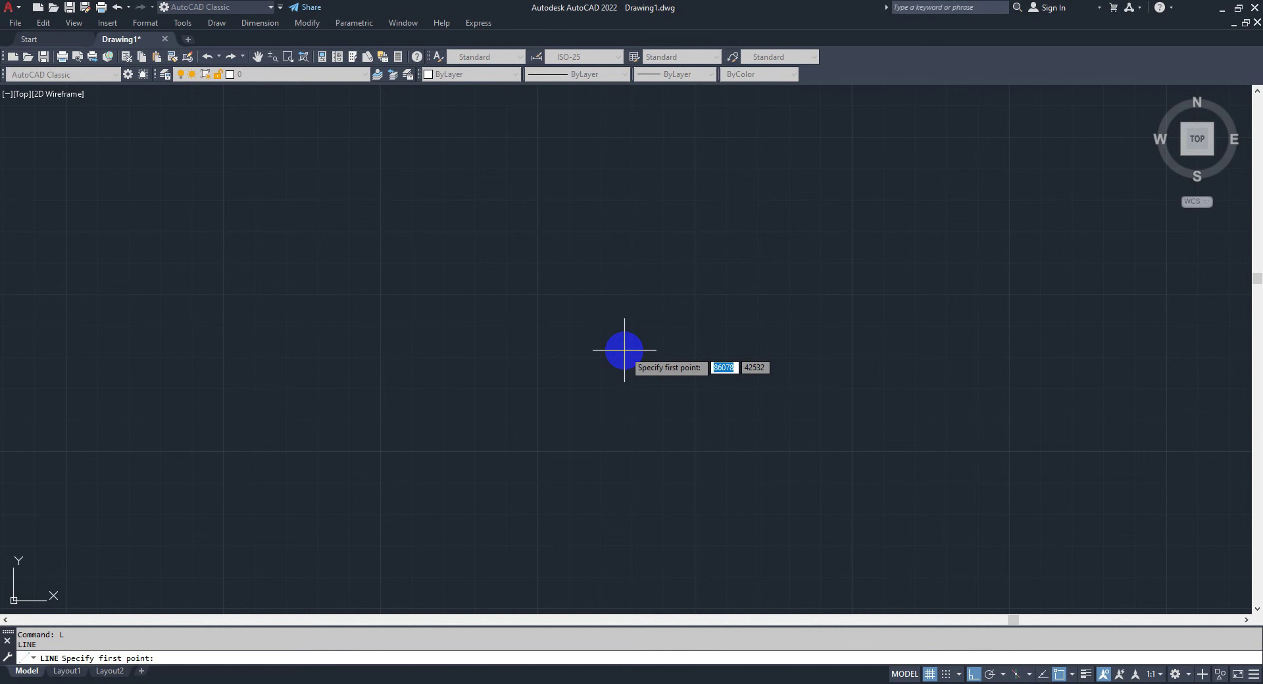
pyautogui.click(744, 293)
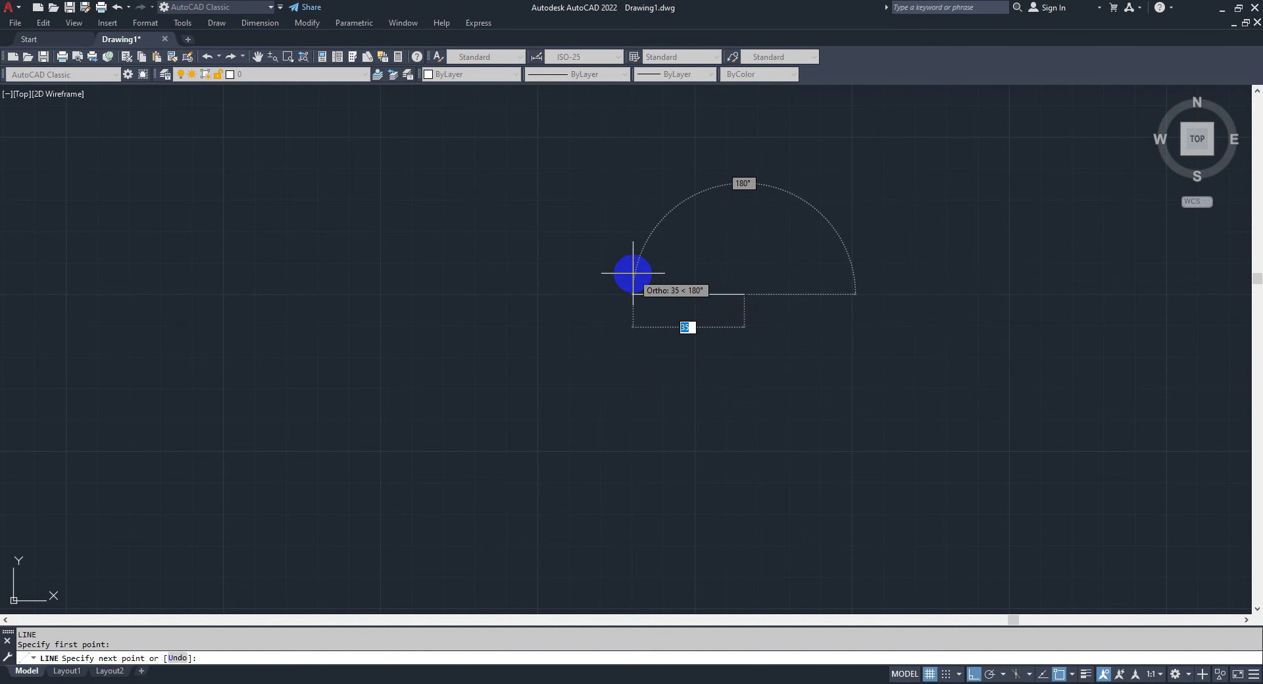
pyautogui.press('F8')
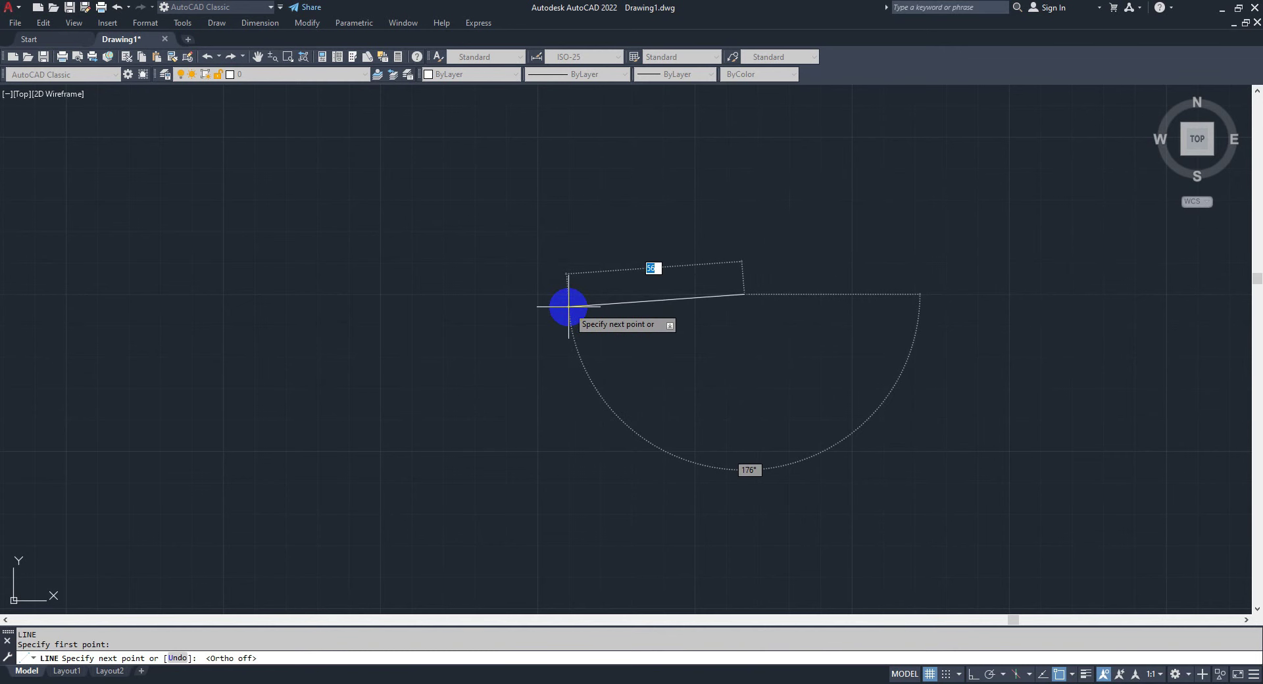
pyautogui.click(568, 306)
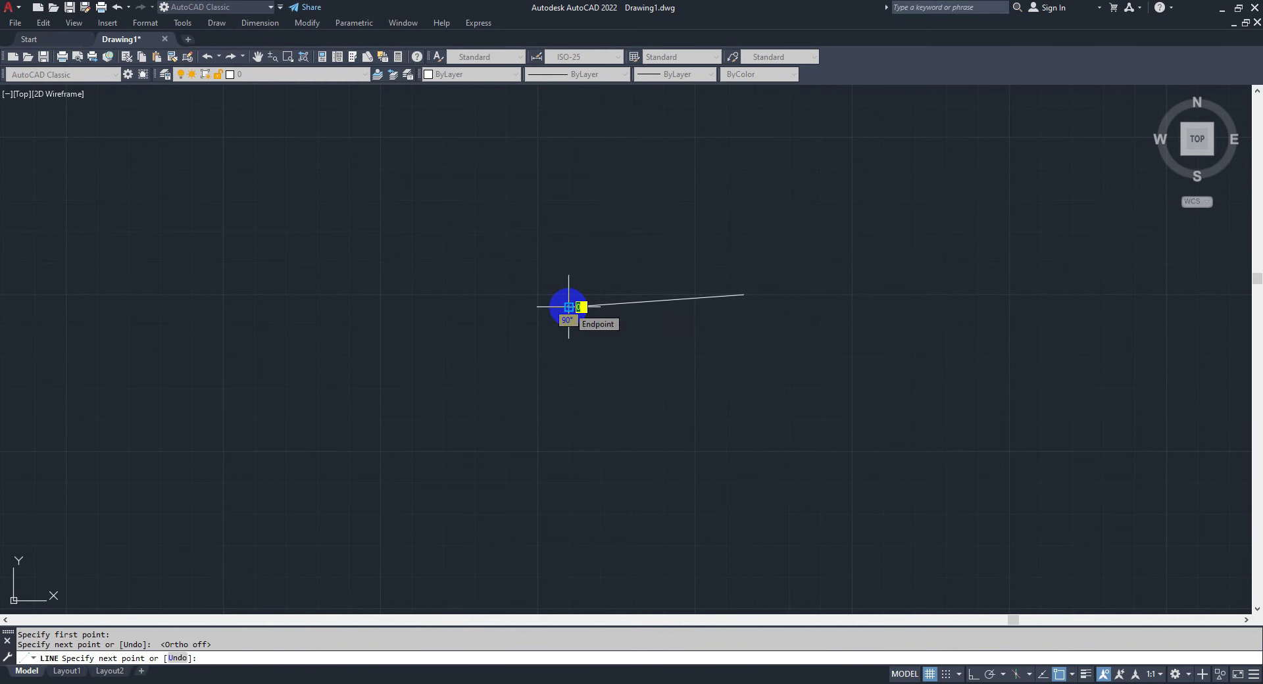
pyautogui.click(776, 413)
pyautogui.click(902, 269)
pyautogui.click(689, 190)
pyautogui.click(439, 200)
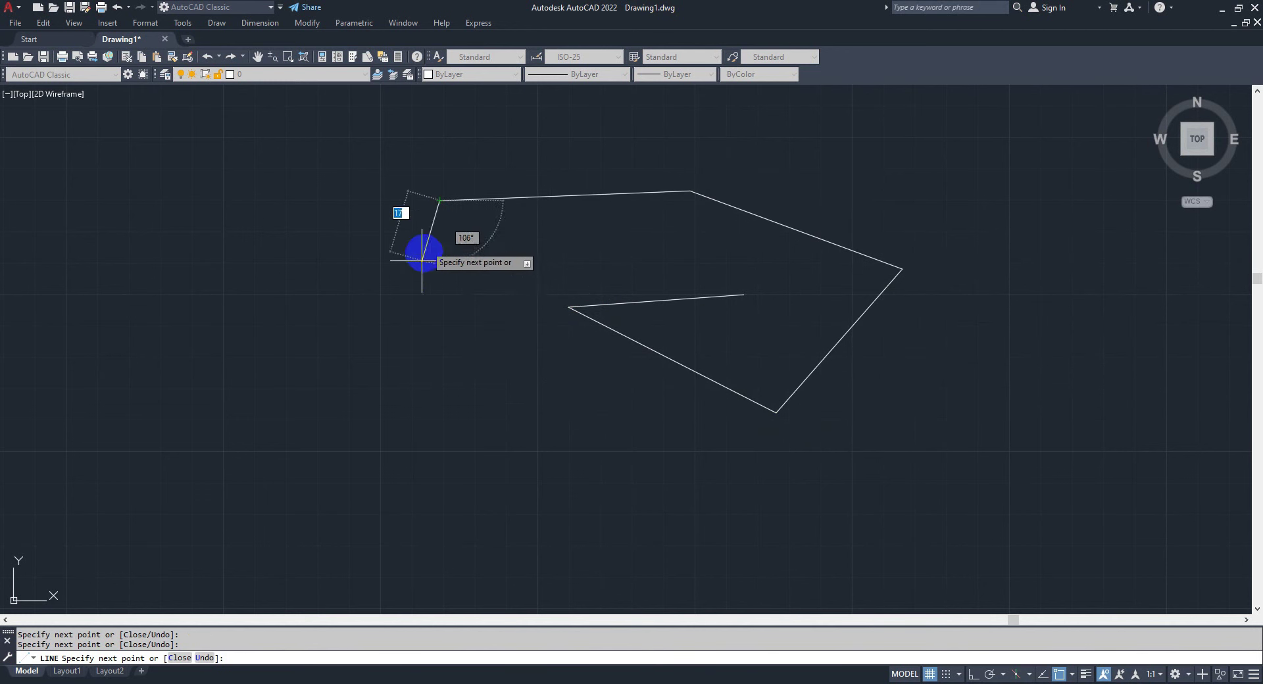
pyautogui.click(410, 375)
pyautogui.click(559, 398)
pyautogui.click(621, 480)
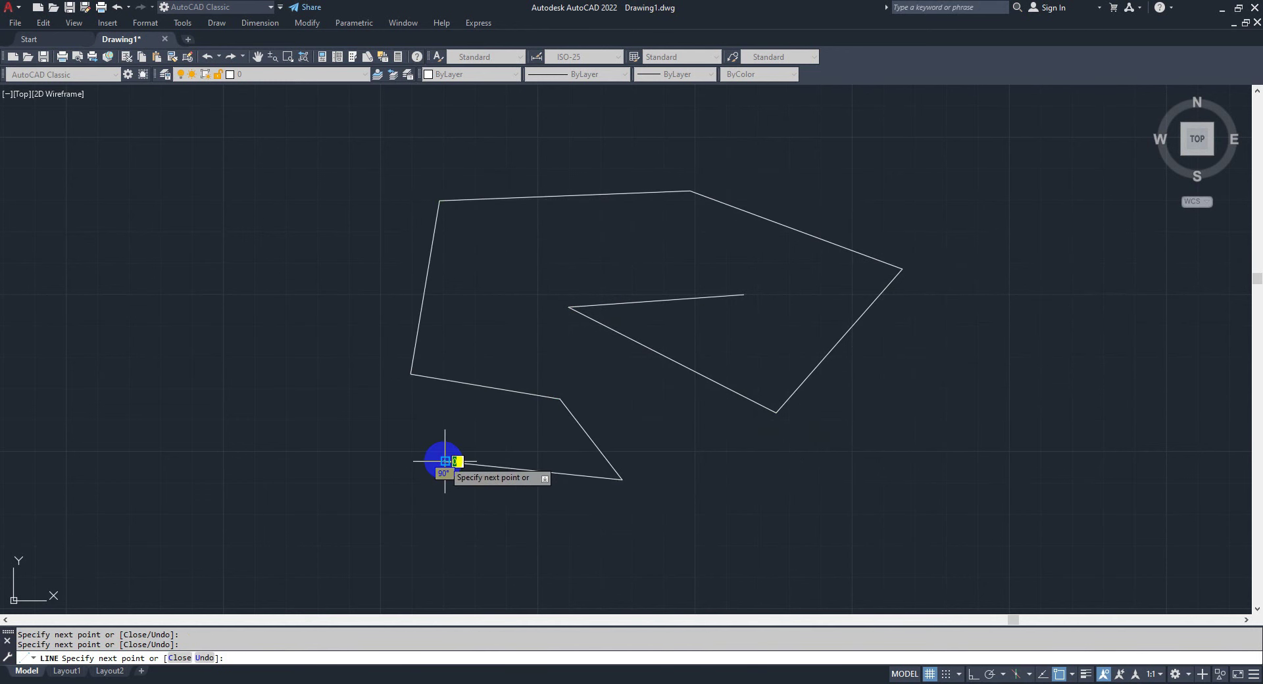
pyautogui.click(444, 461)
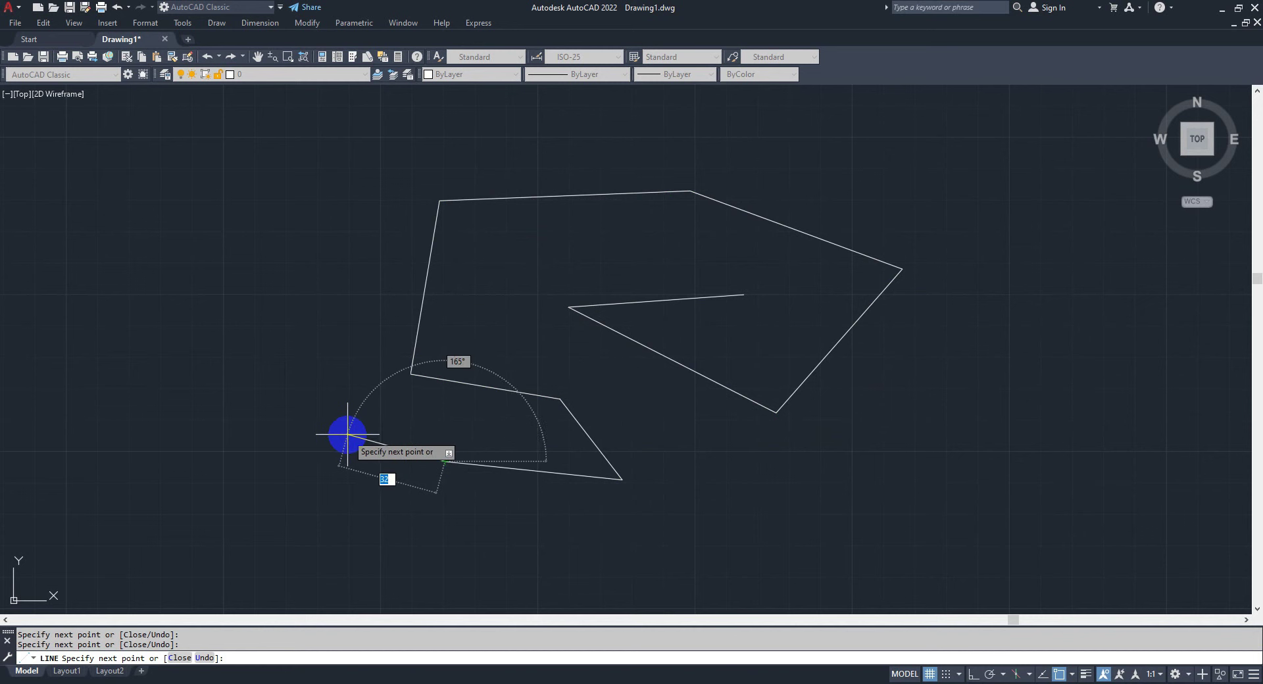
# Continue the freeform chain with more vertices, ending with a long segment at the left.
pyautogui.click(310, 417)
pyautogui.click(324, 282)
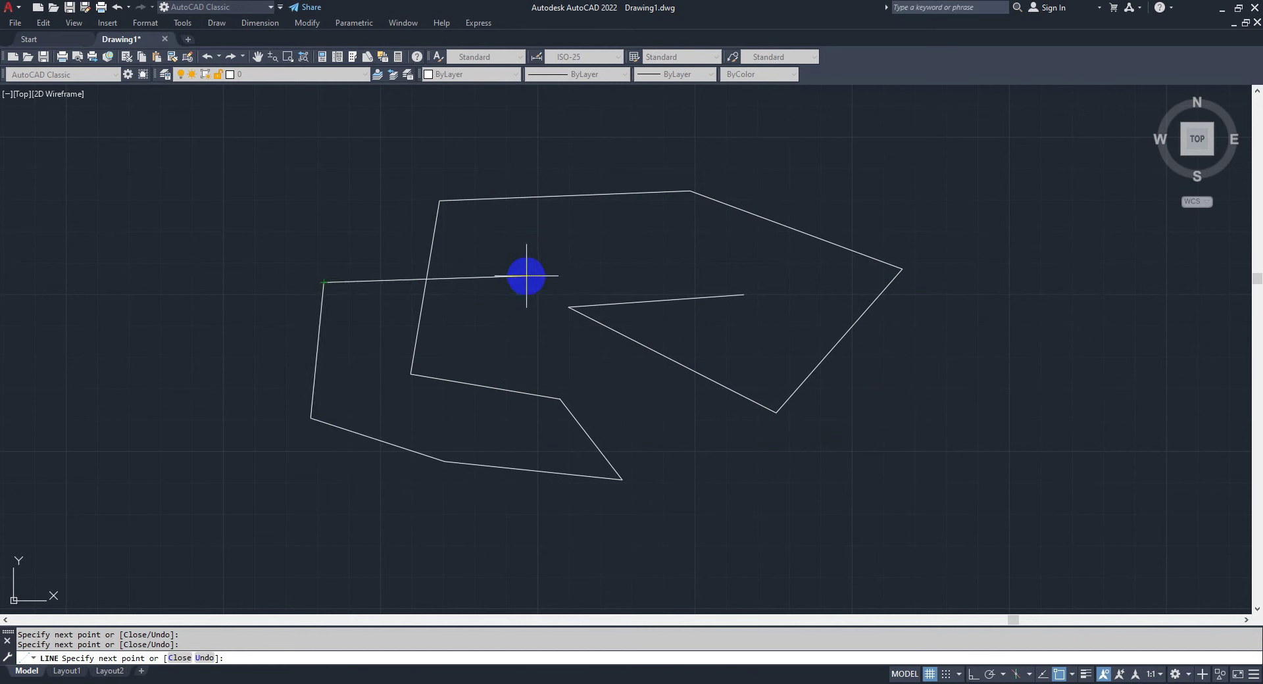
pyautogui.click(526, 276)
pyautogui.click(533, 169)
pyautogui.click(902, 176)
pyautogui.click(1006, 341)
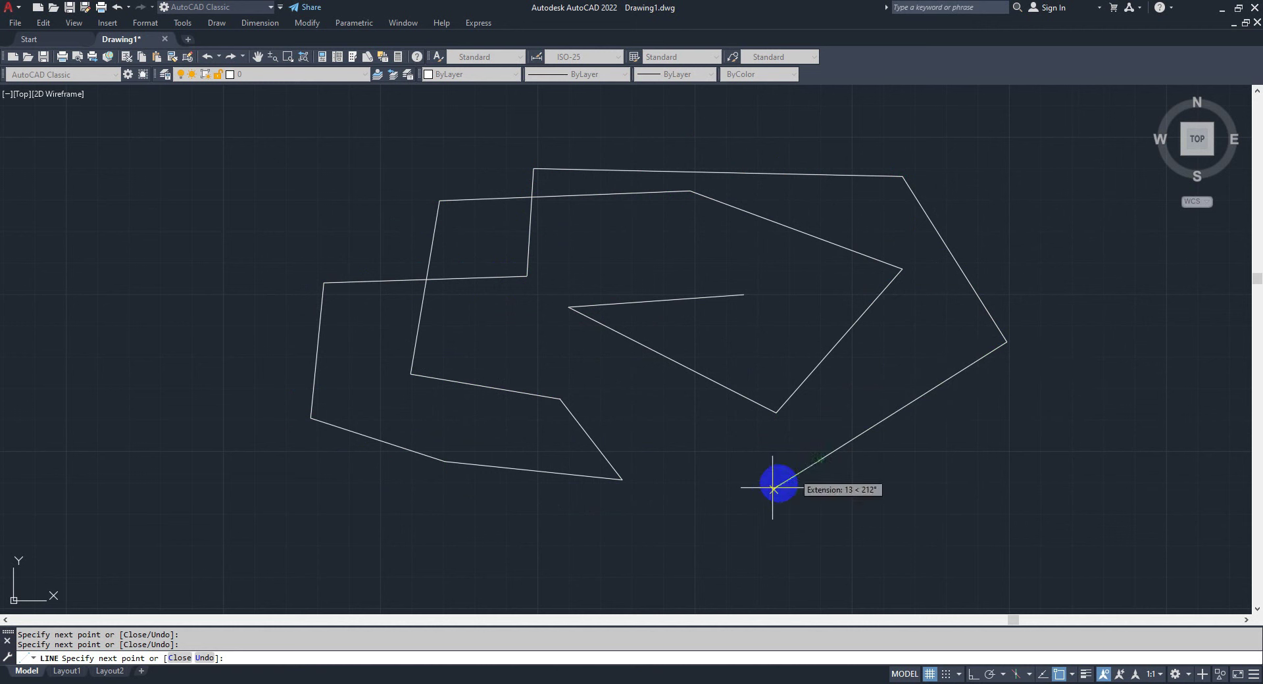
pyautogui.click(736, 525)
pyautogui.click(677, 420)
pyautogui.click(518, 341)
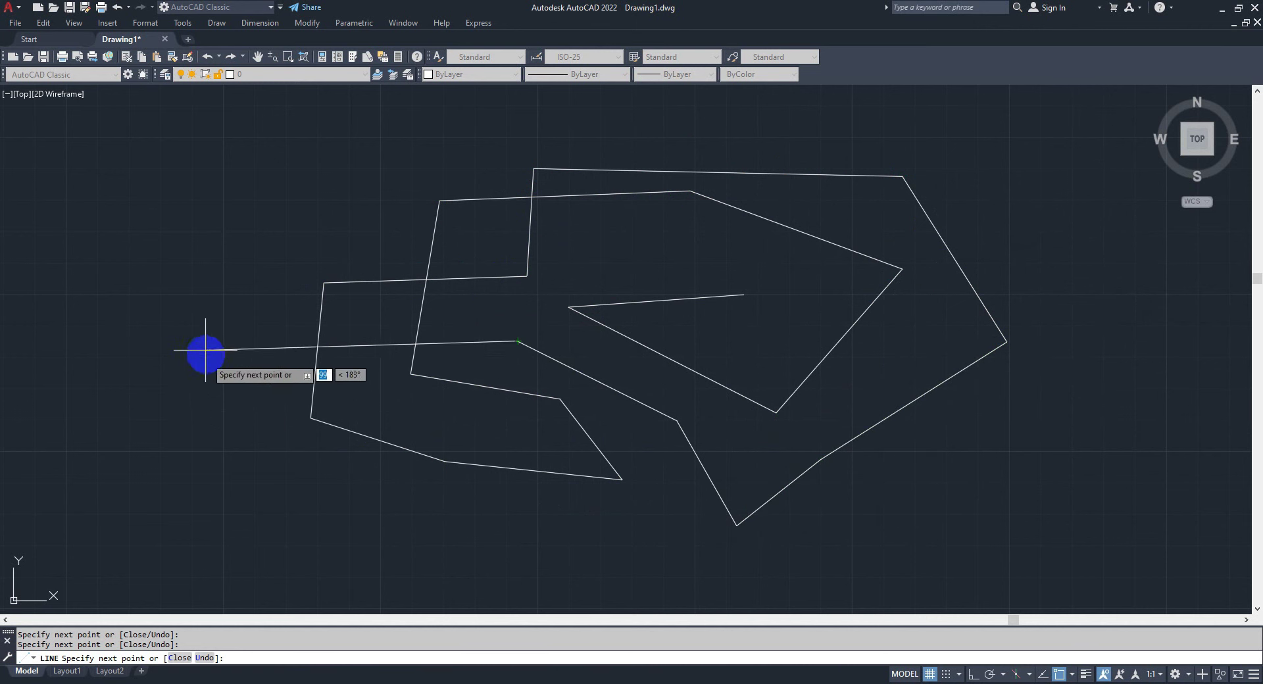
pyautogui.click(209, 194)
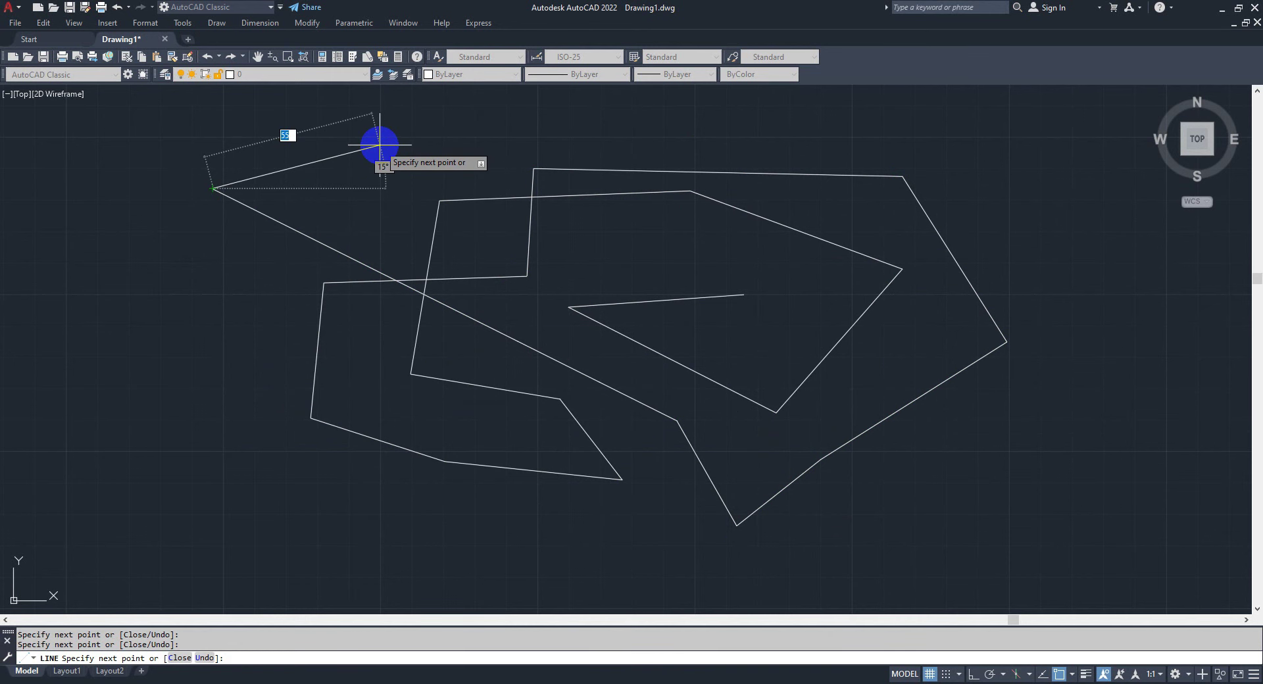
pyautogui.press('Escape')
# Window-select all 21 lines and erase them with E.
pyautogui.scroll(-2, 480, 296)
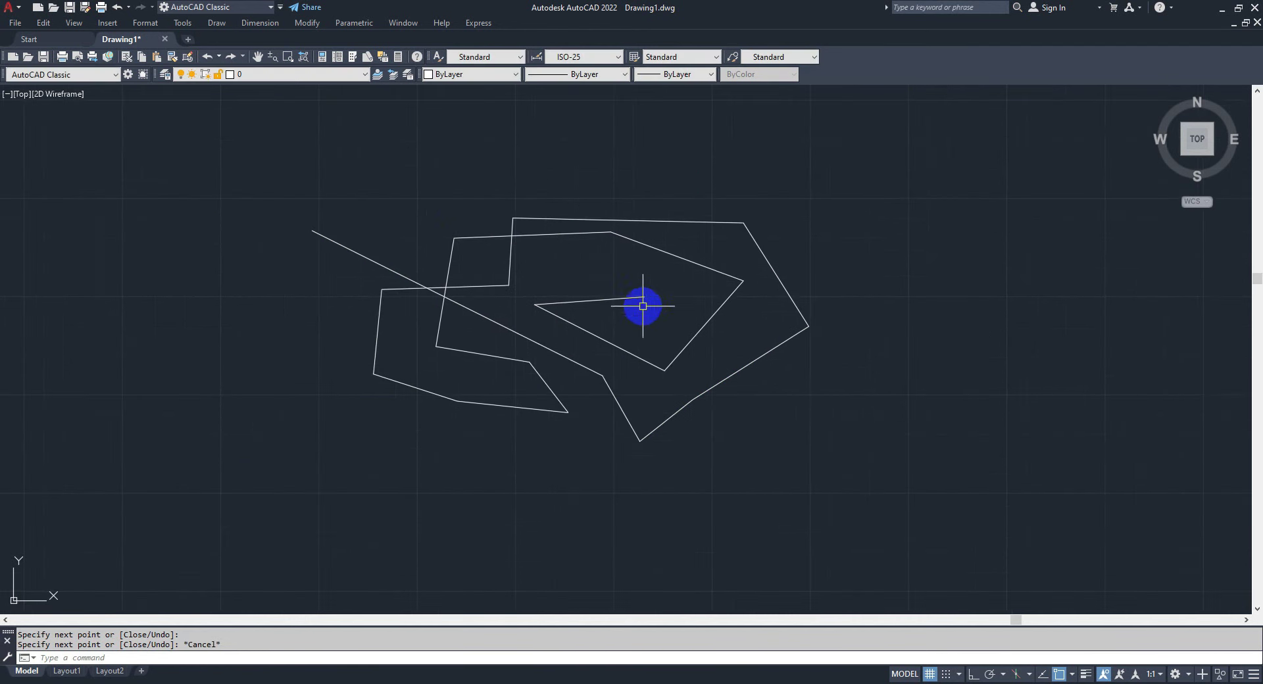
pyautogui.click(912, 460)
pyautogui.click(301, 154)
pyautogui.write('e')
pyautogui.press('Return')
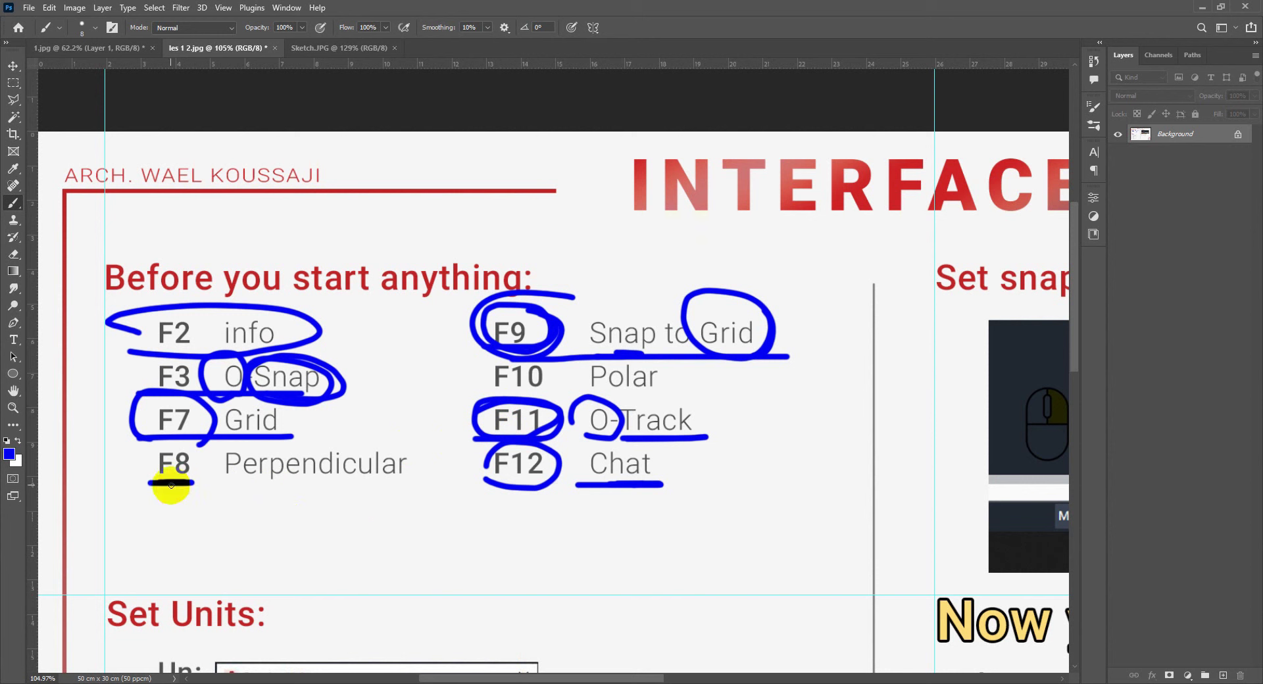
# Circle F8 in blue on the slide and return to AutoCAD.
pyautogui.moveTo(169, 484)
pyautogui.mouseDown()
pyautogui.moveTo(211, 457)
pyautogui.moveTo(178, 487)
pyautogui.moveTo(136, 466)
pyautogui.moveTo(170, 492)
pyautogui.moveTo(373, 496)
pyautogui.mouseUp()
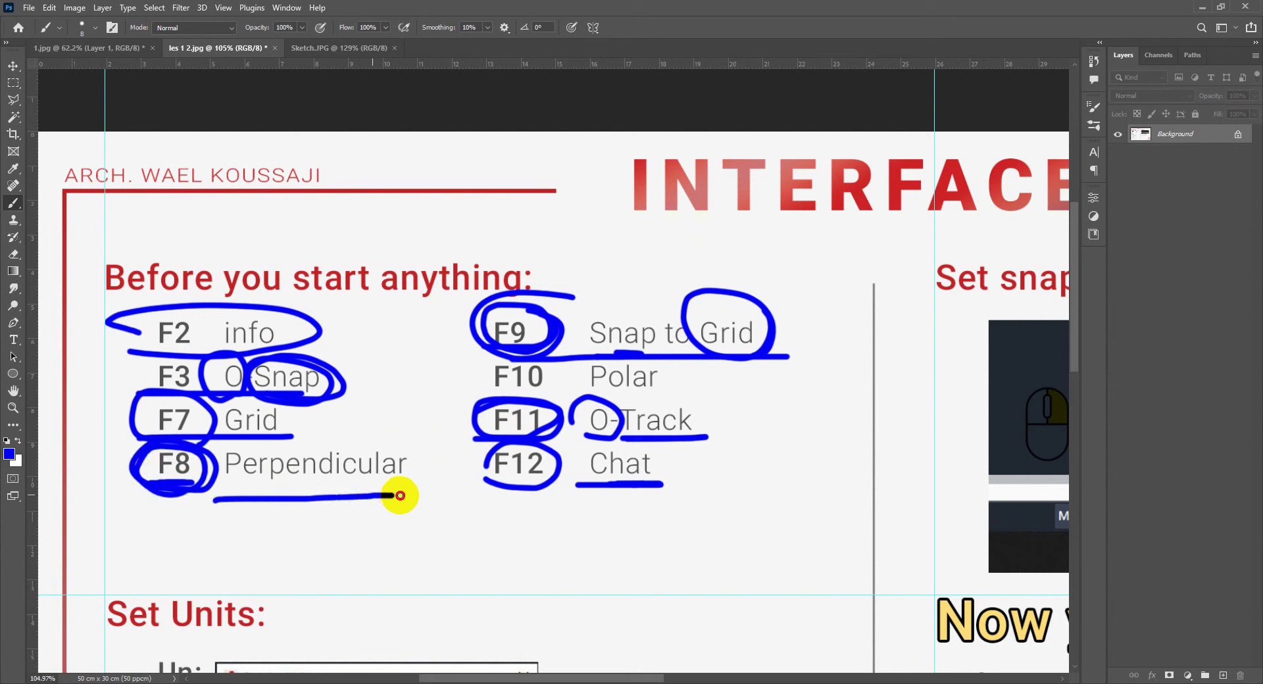
pyautogui.hotkey('alt', 'Tab')
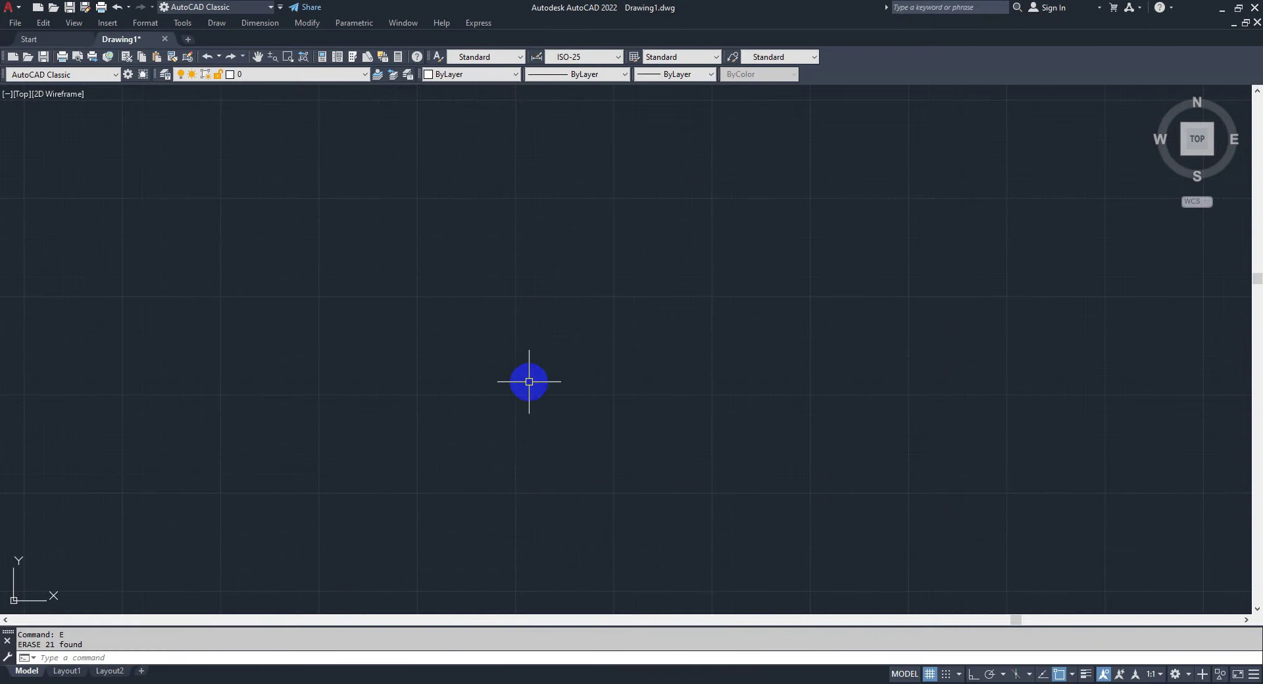
# Draw a freeform angled chain forming two rough polygons, toggling object snap with F3.
pyautogui.press('Return')
pyautogui.click(728, 411)
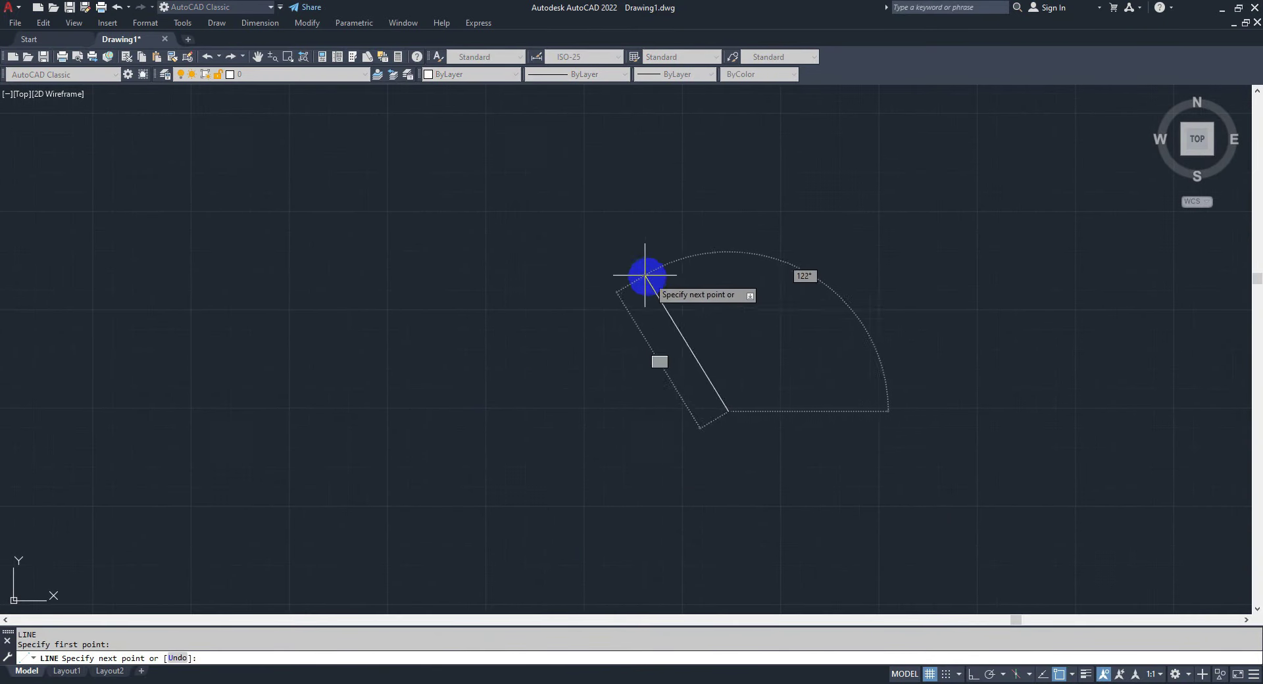
pyautogui.click(444, 264)
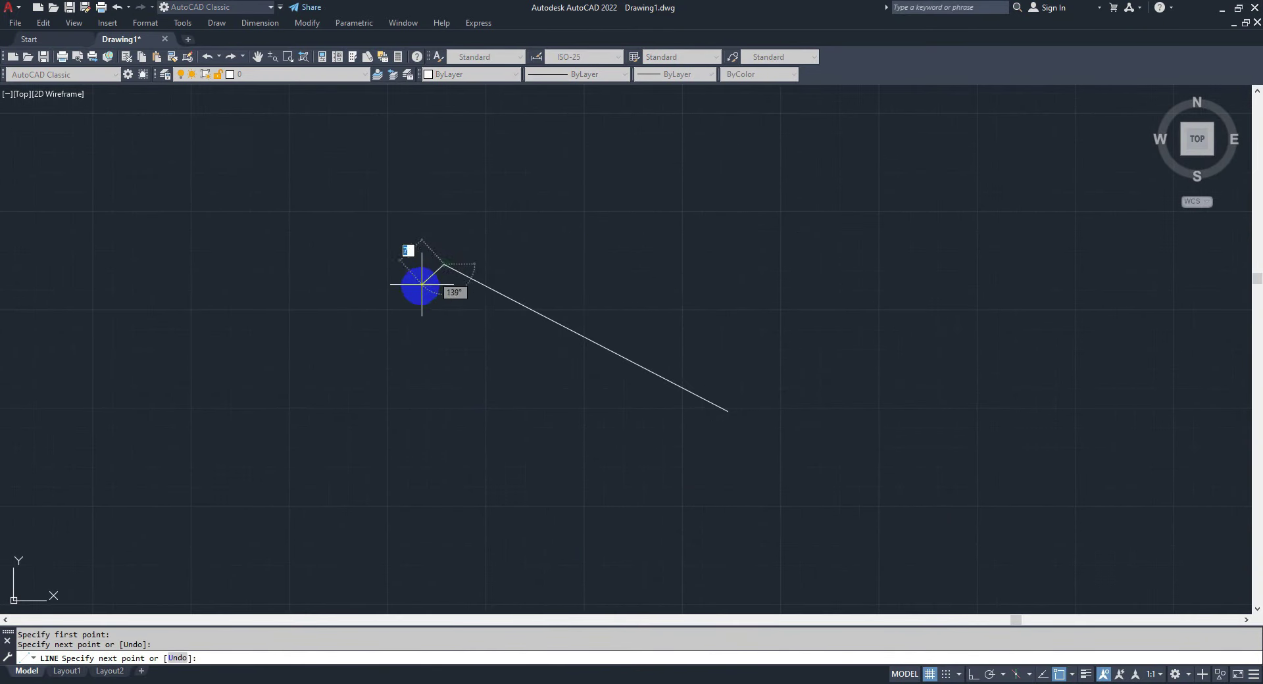
pyautogui.press('F3')
pyautogui.press('F3')
pyautogui.click(354, 378)
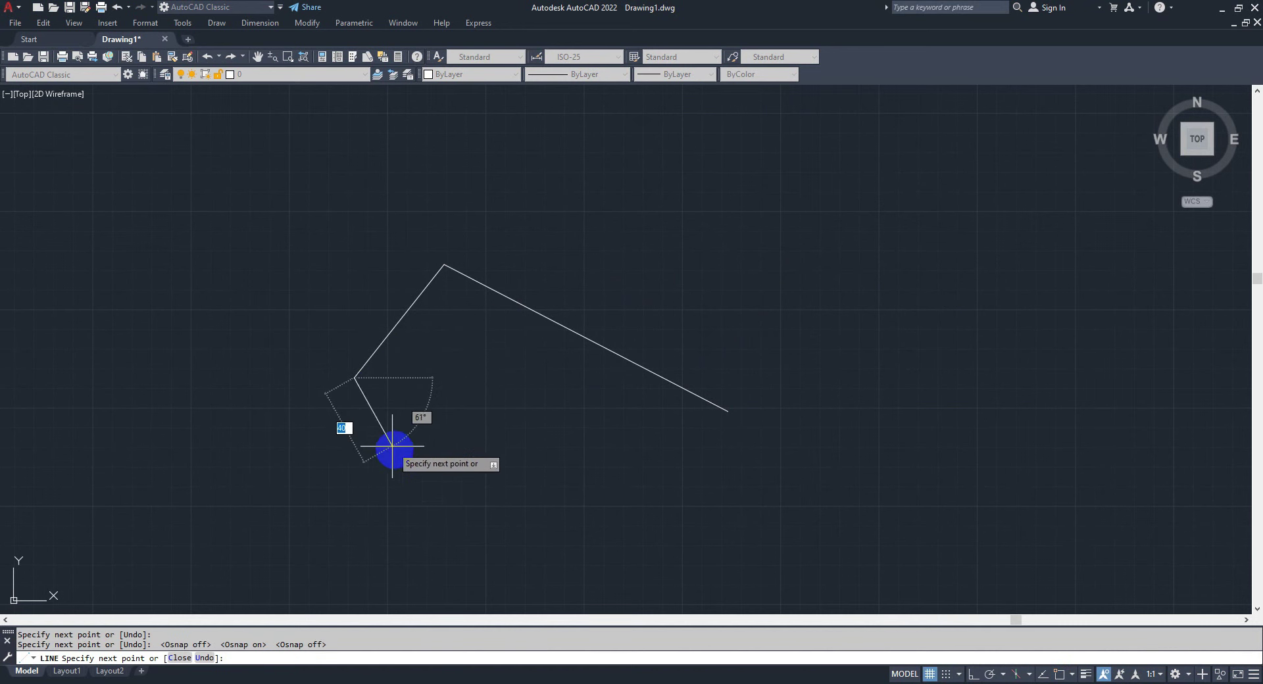
pyautogui.click(432, 466)
pyautogui.click(487, 381)
pyautogui.click(560, 450)
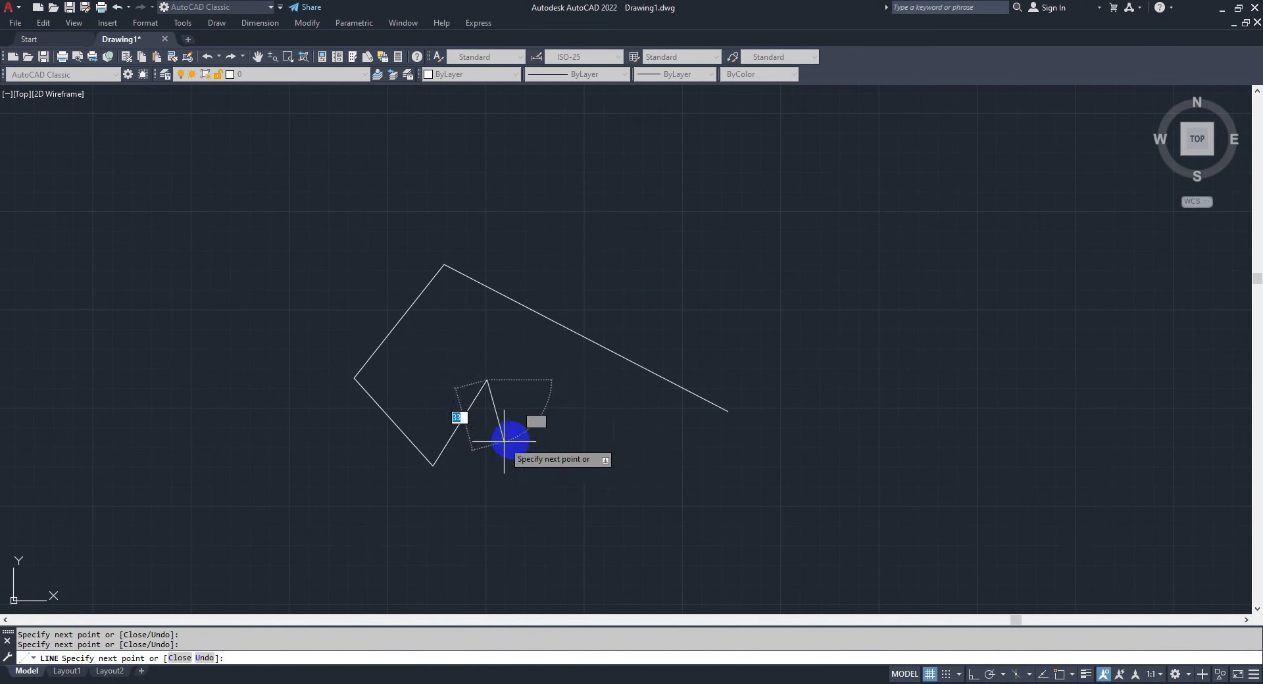
pyautogui.click(632, 243)
pyautogui.click(432, 169)
pyautogui.click(350, 293)
pyautogui.click(430, 439)
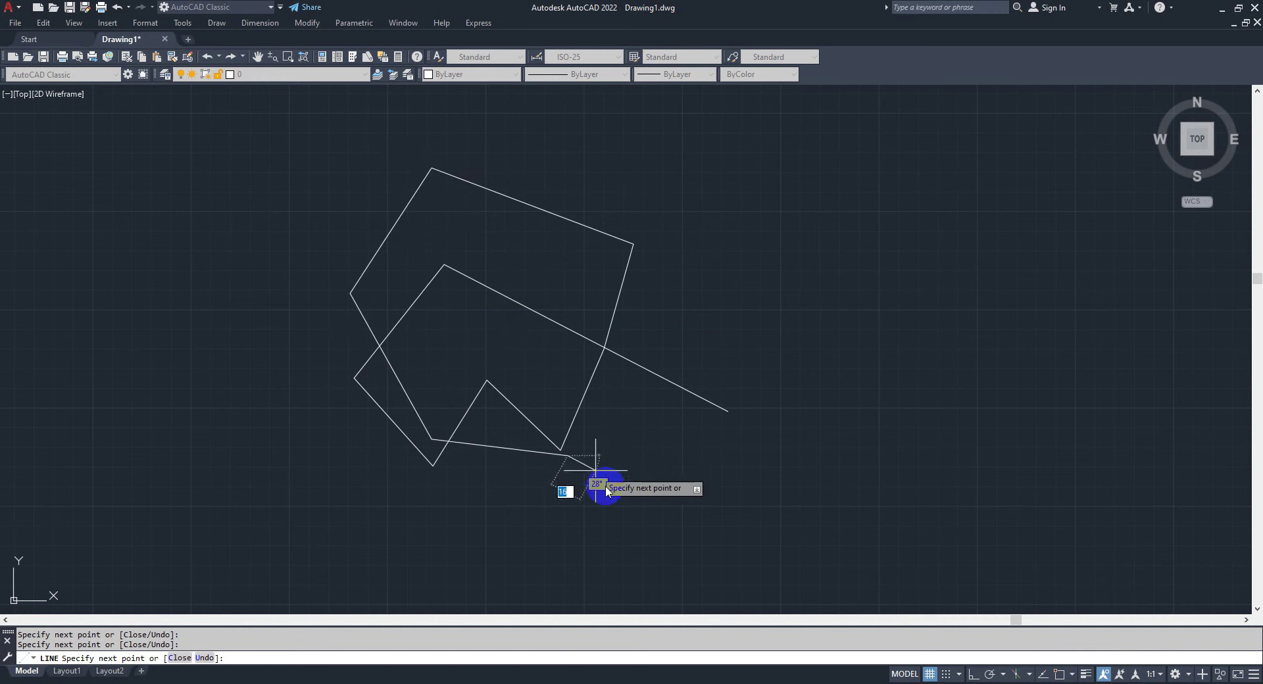
pyautogui.click(643, 505)
pyautogui.press('Escape')
# Start a new chain to the right, then turn Ortho on and begin the stepped outline.
pyautogui.moveTo(778, 334); pyautogui.dragTo(592, 347, button='middle')
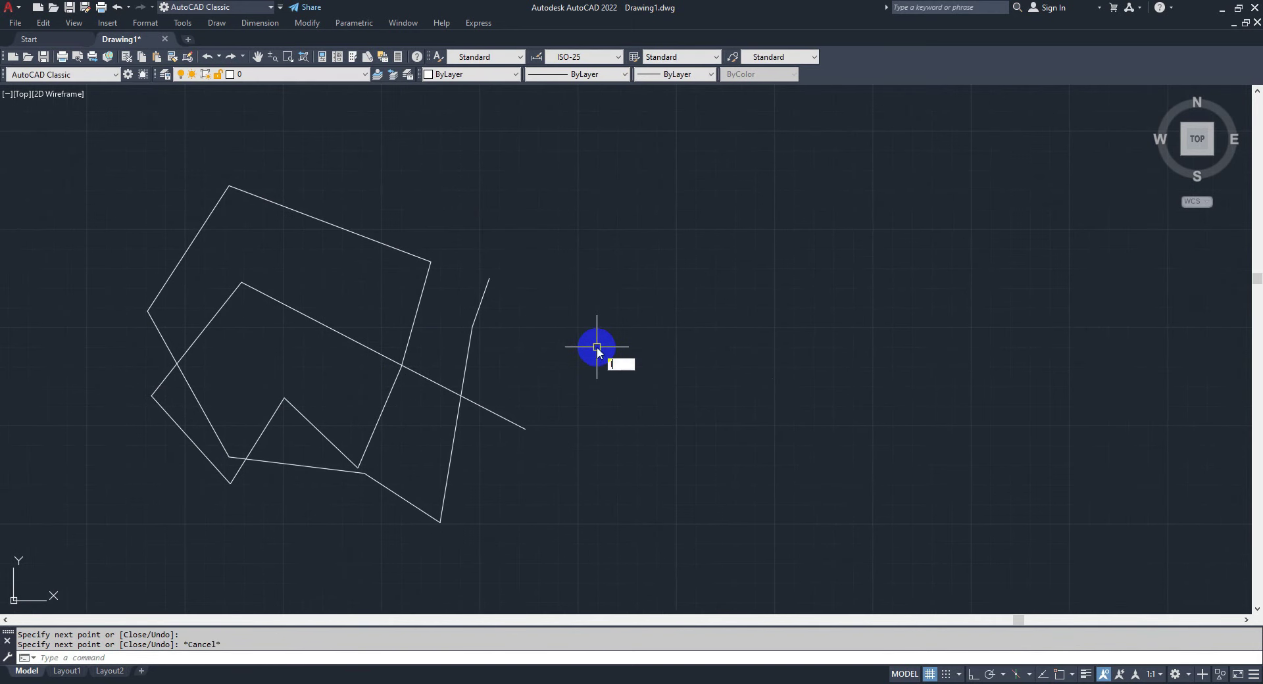
pyautogui.press('Return')
pyautogui.click(773, 305)
pyautogui.click(727, 449)
pyautogui.click(868, 399)
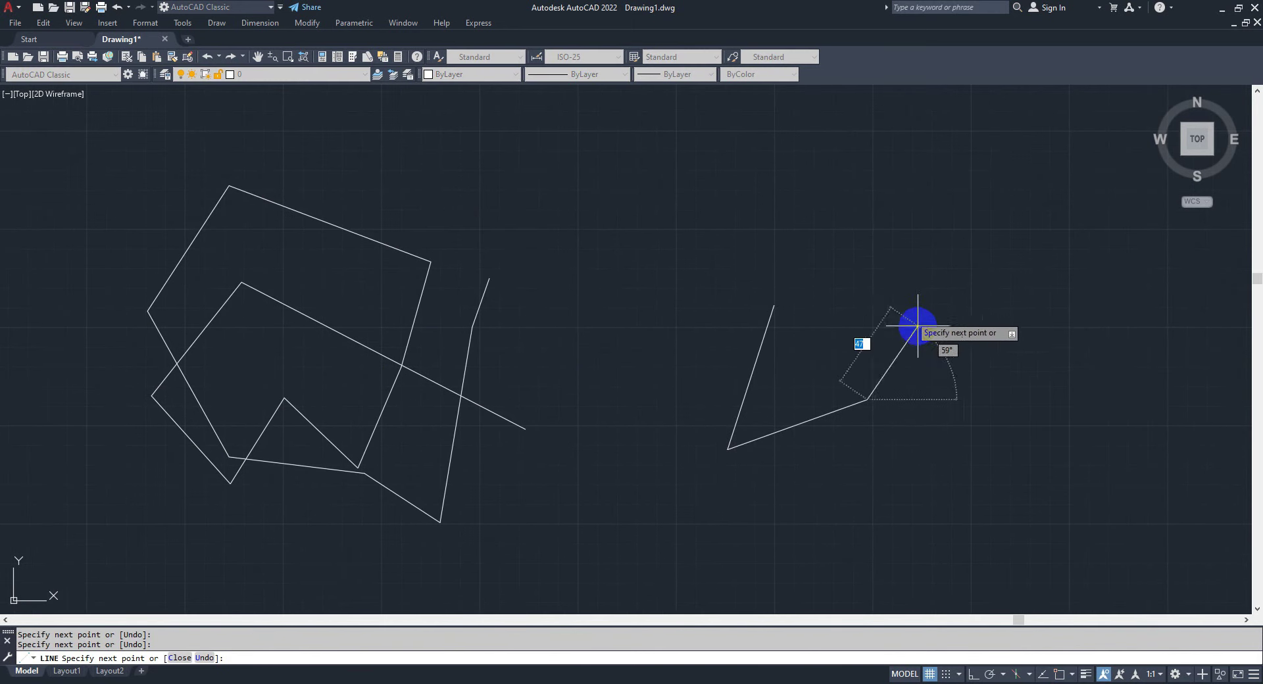
pyautogui.press('F8')
pyautogui.click(908, 443)
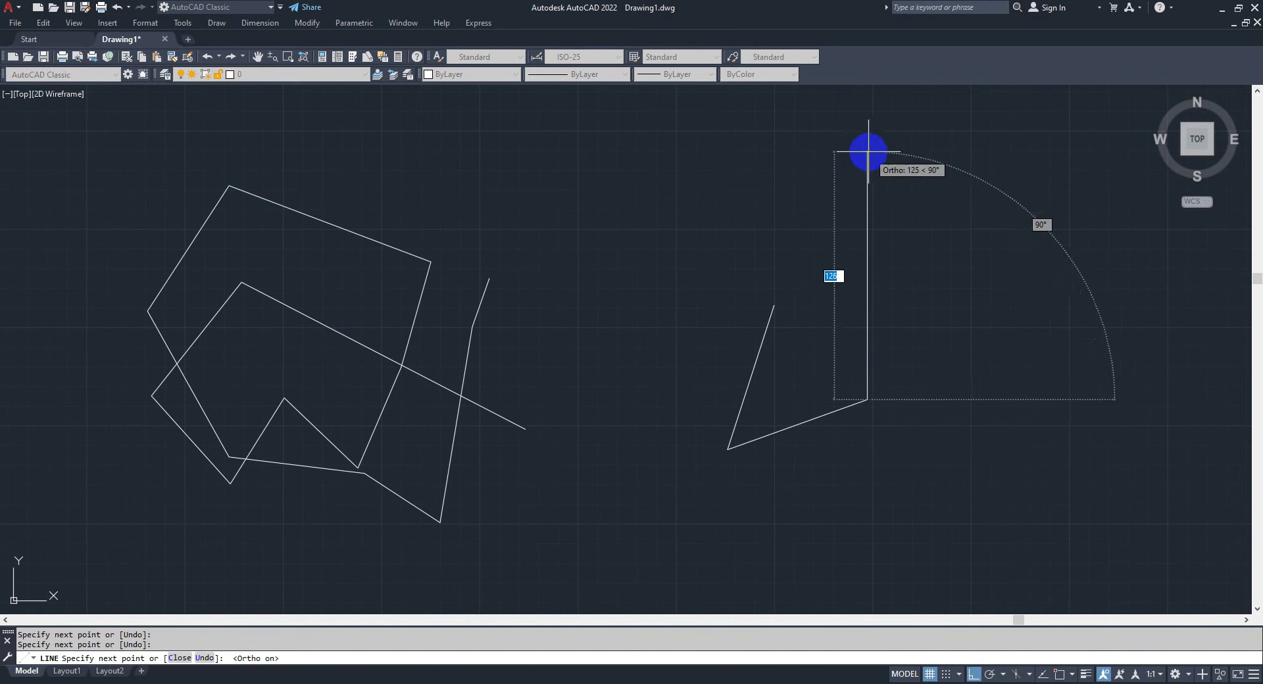
pyautogui.click(867, 178)
pyautogui.click(1024, 178)
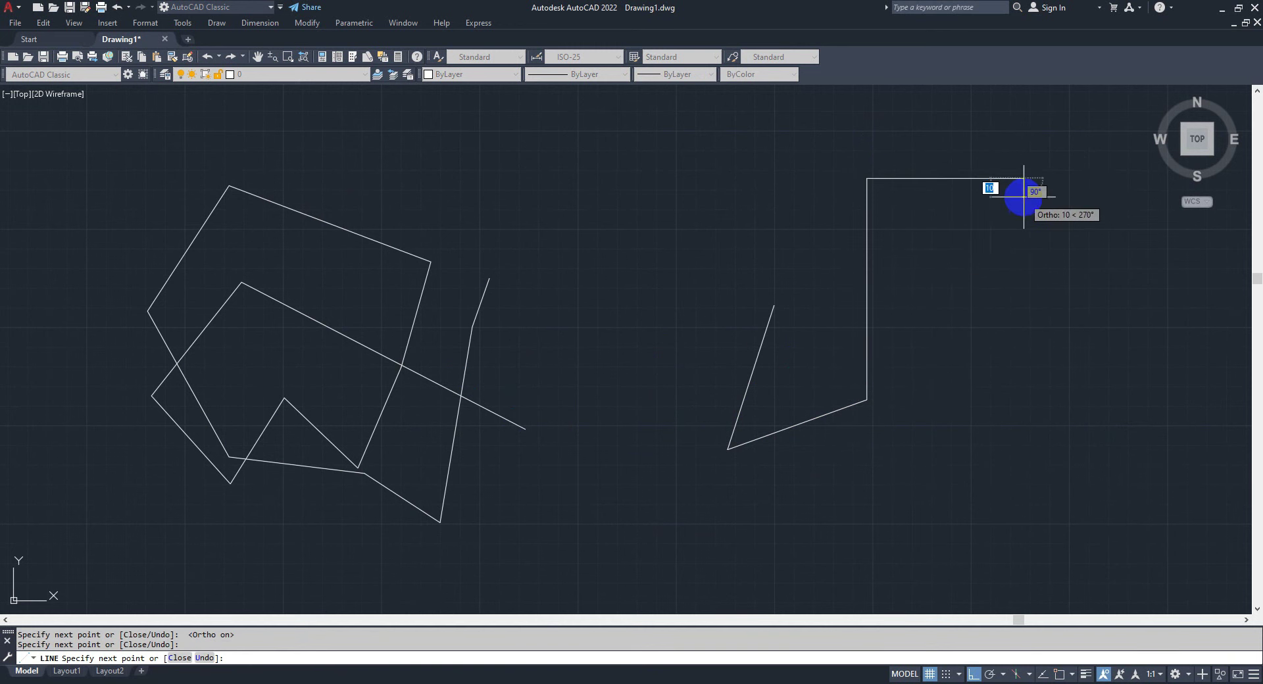
# Continue the stepped outline with a long run of horizontal and vertical corners.
pyautogui.moveTo(1023, 196); pyautogui.dragTo(773, 174, button='middle')
pyautogui.click(773, 300)
pyautogui.click(872, 300)
pyautogui.click(873, 449)
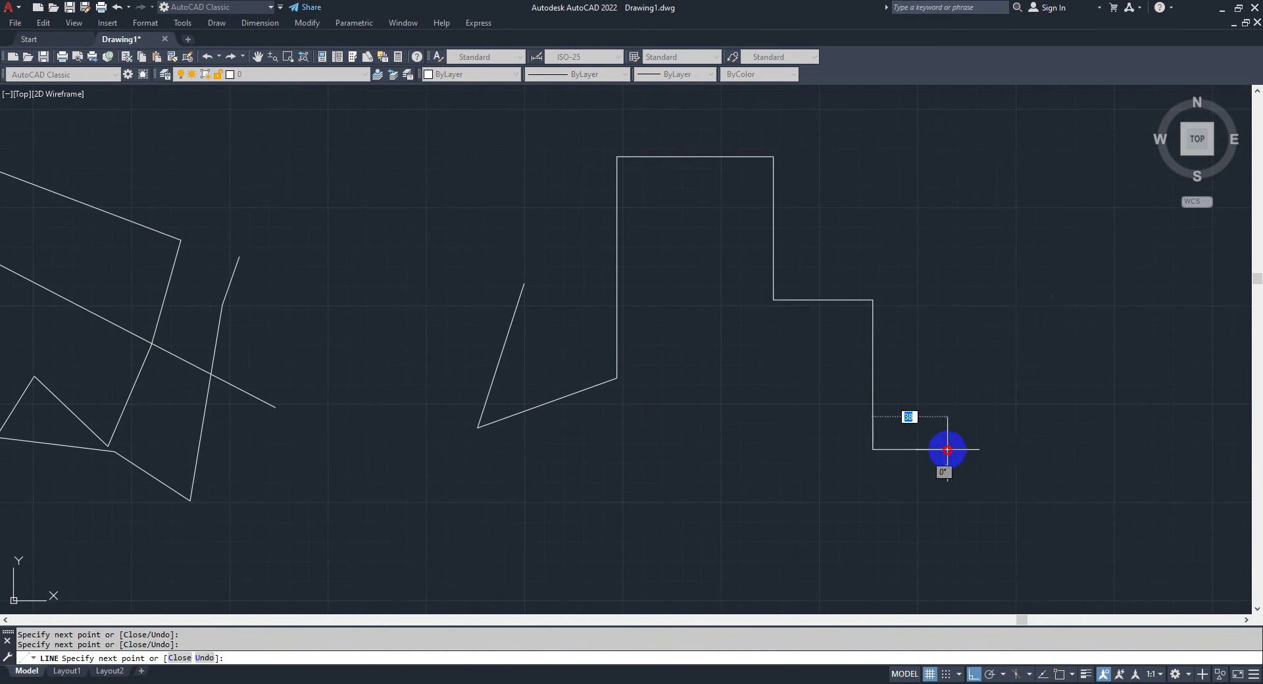
pyautogui.click(648, 449)
pyautogui.click(647, 276)
pyautogui.click(1047, 276)
pyautogui.click(1048, 495)
pyautogui.click(628, 495)
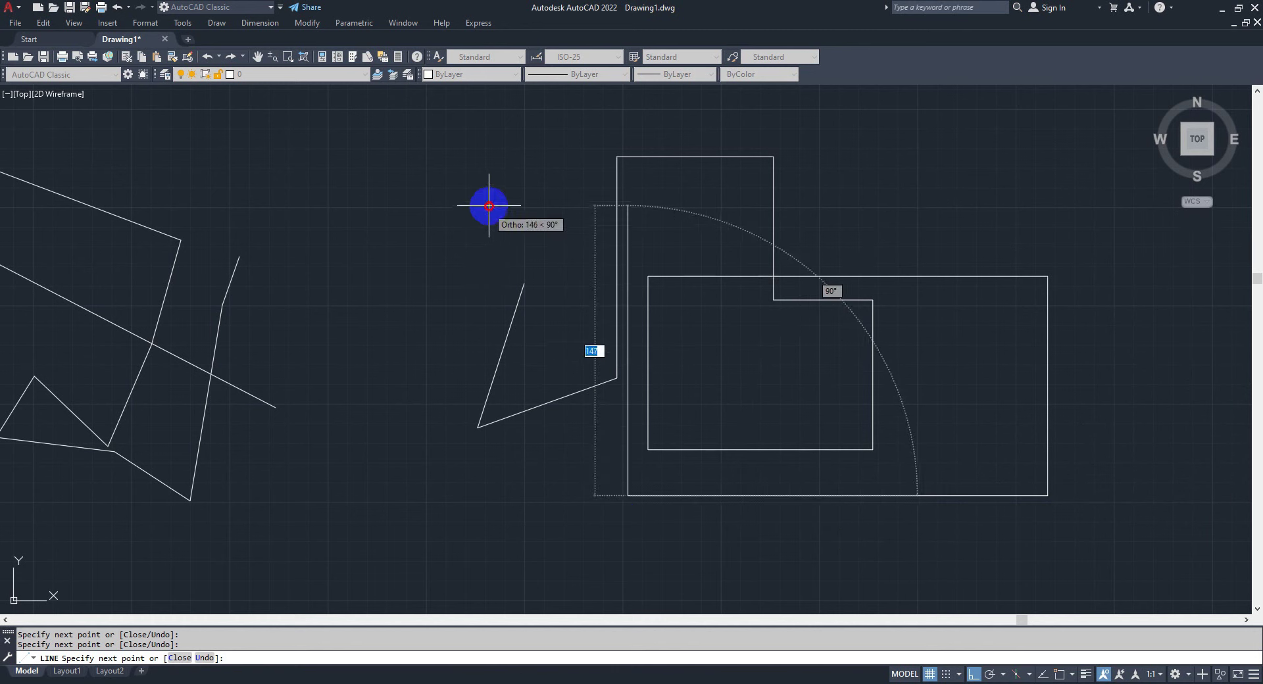
pyautogui.click(489, 206)
pyautogui.click(349, 206)
pyautogui.click(349, 462)
pyautogui.click(717, 463)
pyautogui.moveTo(683, 559); pyautogui.dragTo(672, 450, button='middle')
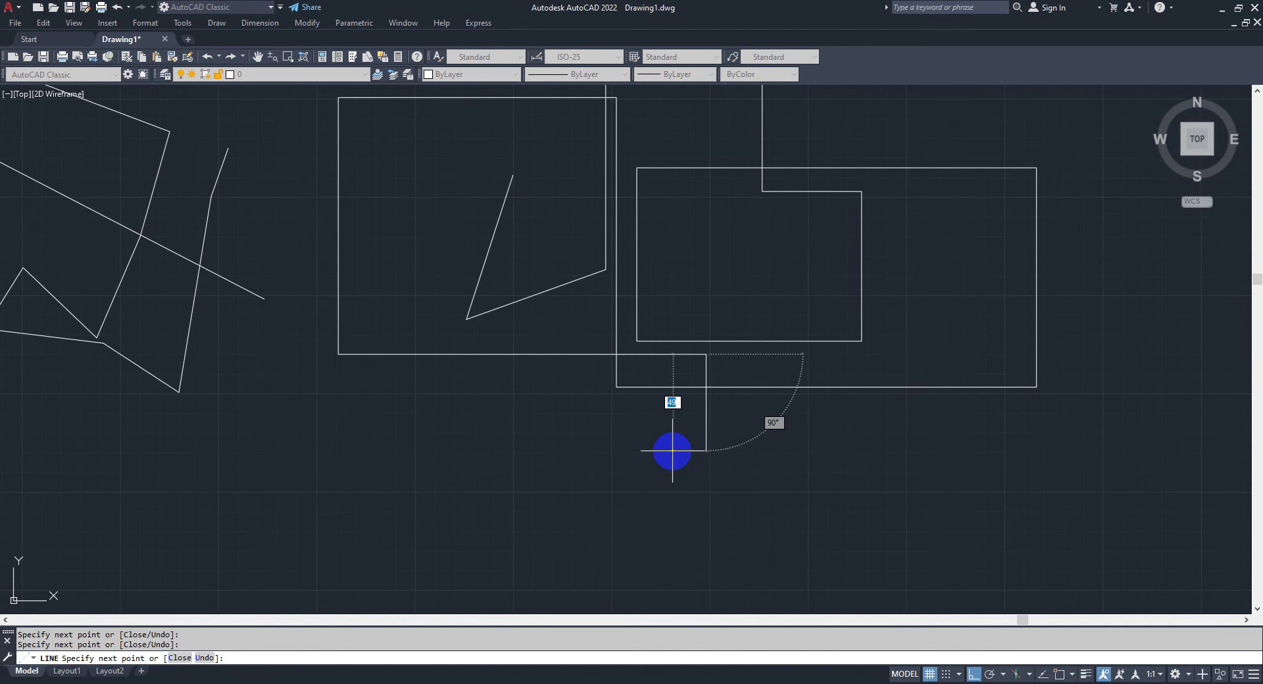
# Turn Ortho off, add three free-angled segments, and end the LINE command.
pyautogui.press('F8')
pyautogui.click(582, 481)
pyautogui.click(490, 513)
pyautogui.click(788, 578)
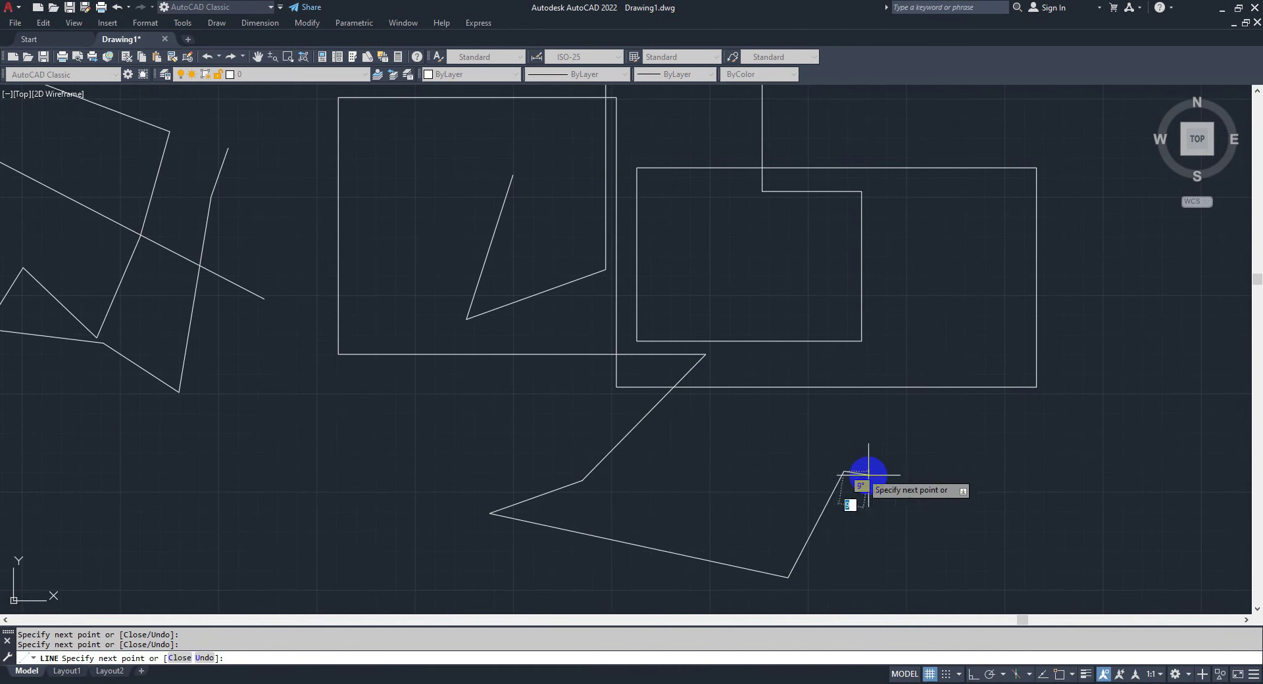
pyautogui.press('F8')
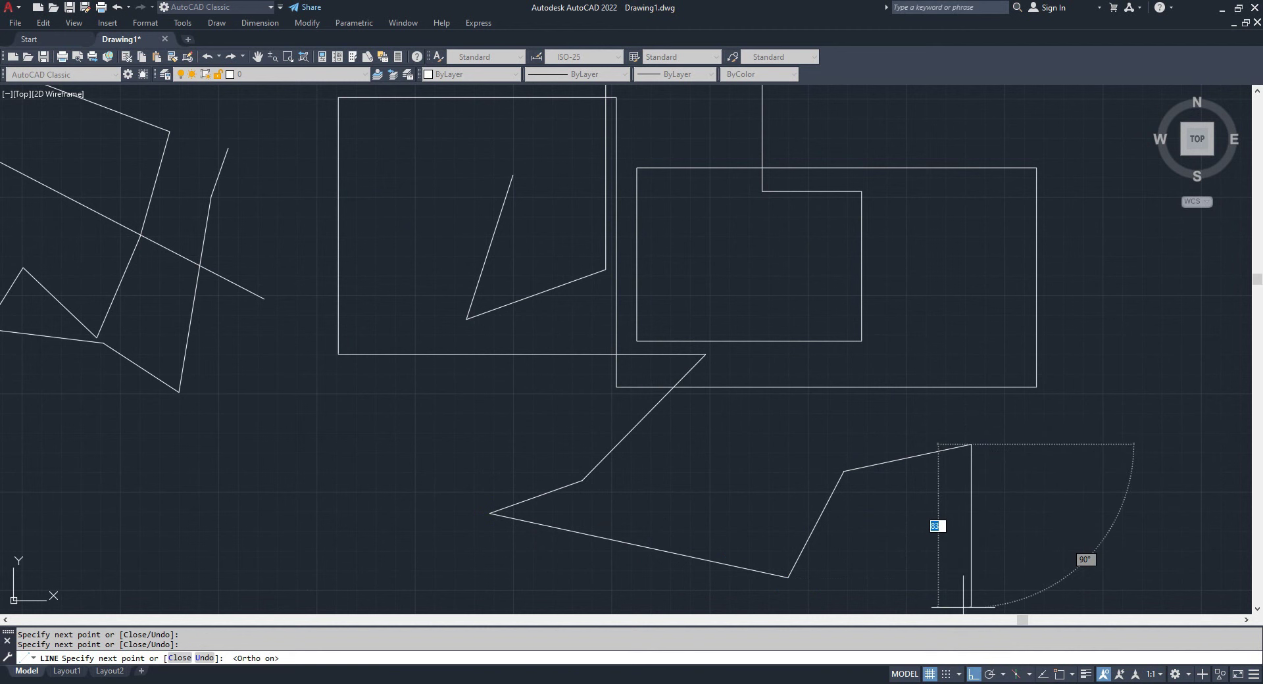
pyautogui.click(973, 676)
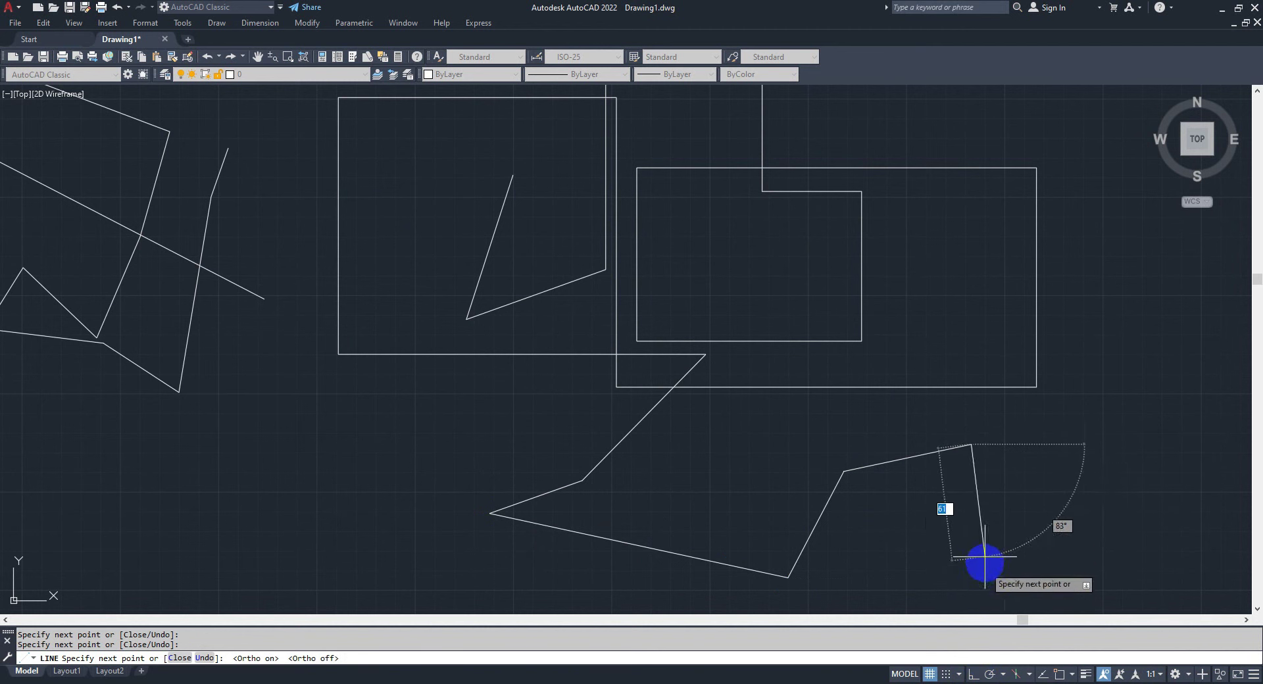
pyautogui.press('Escape')
pyautogui.scroll(-2, 723, 460)
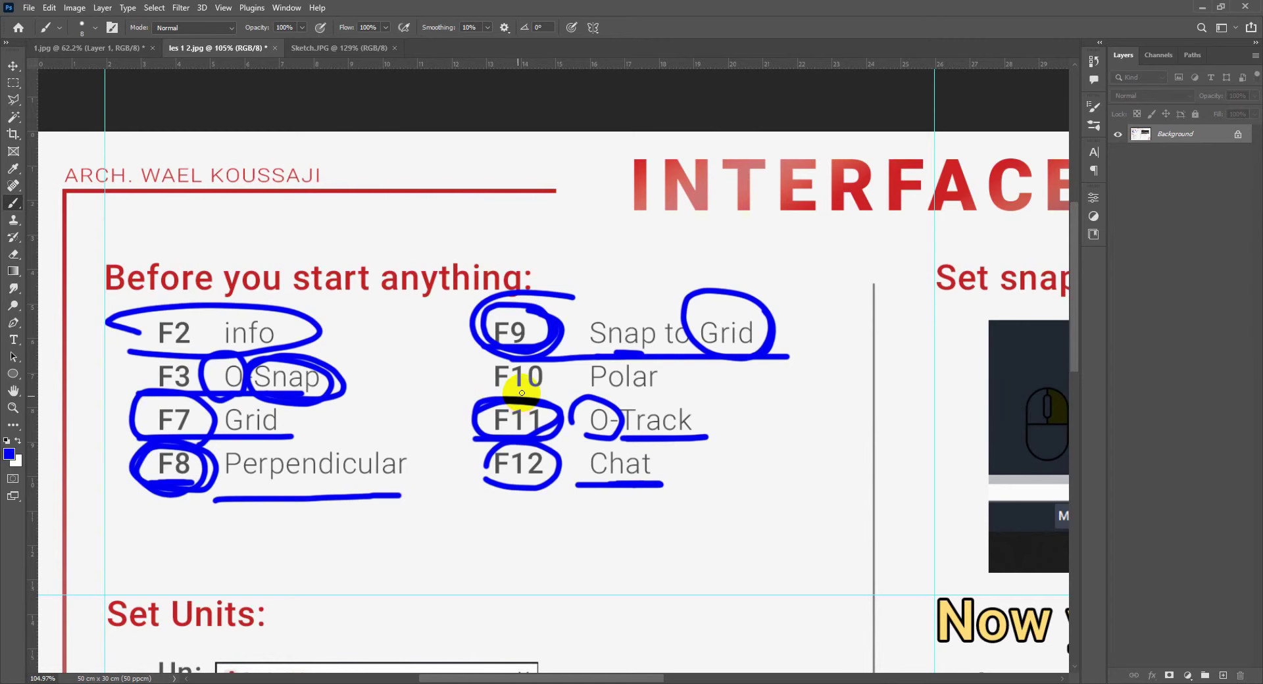
# Circle F10 Polar in blue and sketch a small circle with a radius beside O-Track.
pyautogui.moveTo(521, 392)
pyautogui.mouseDown()
pyautogui.moveTo(559, 364)
pyautogui.moveTo(536, 416)
pyautogui.moveTo(592, 390)
pyautogui.moveTo(567, 392)
pyautogui.mouseUp()
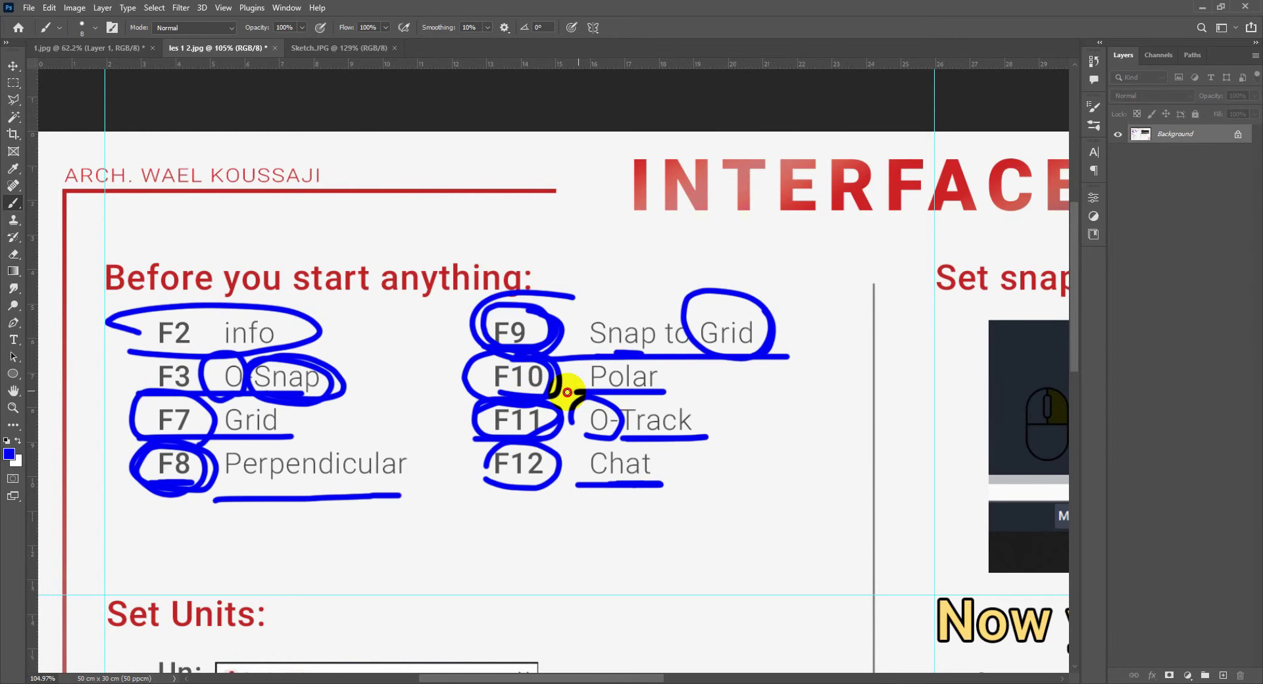
pyautogui.moveTo(815, 416)
pyautogui.mouseDown()
pyautogui.moveTo(767, 460)
pyautogui.moveTo(778, 408)
pyautogui.moveTo(818, 387)
pyautogui.mouseUp()
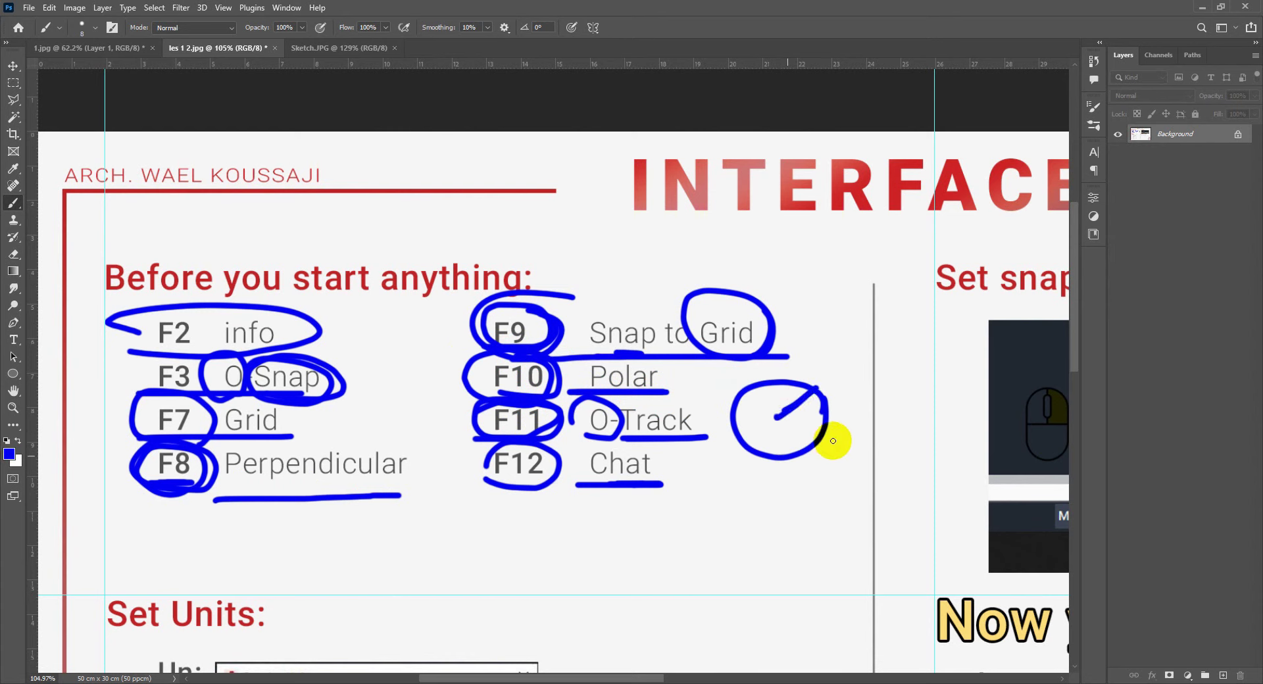
pyautogui.moveTo(833, 441); pyautogui.dragTo(828, 437)
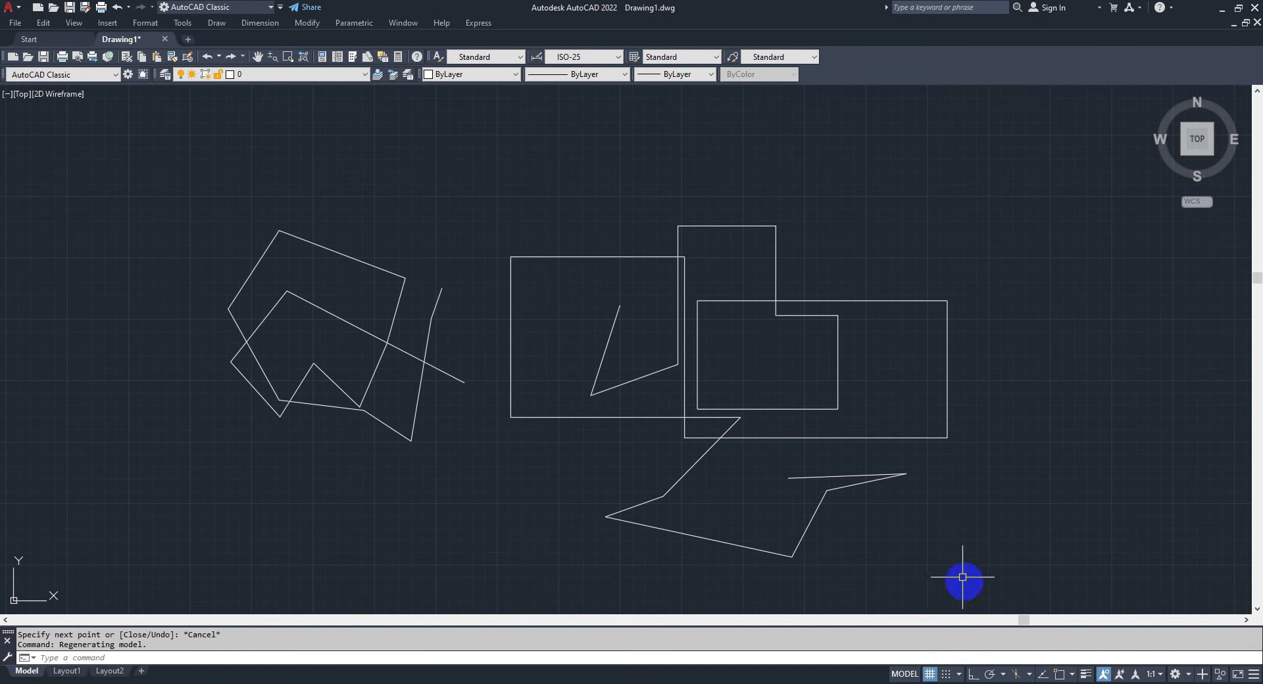
# Set polar tracking to 45° increments from the status bar list.
pyautogui.moveTo(956, 514)
pyautogui.mouseDown(button='middle')
pyautogui.moveTo(905, 524)
pyautogui.moveTo(702, 475)
pyautogui.mouseUp(button='middle')
pyautogui.write('L')
pyautogui.press('Return')
pyautogui.click(794, 380)
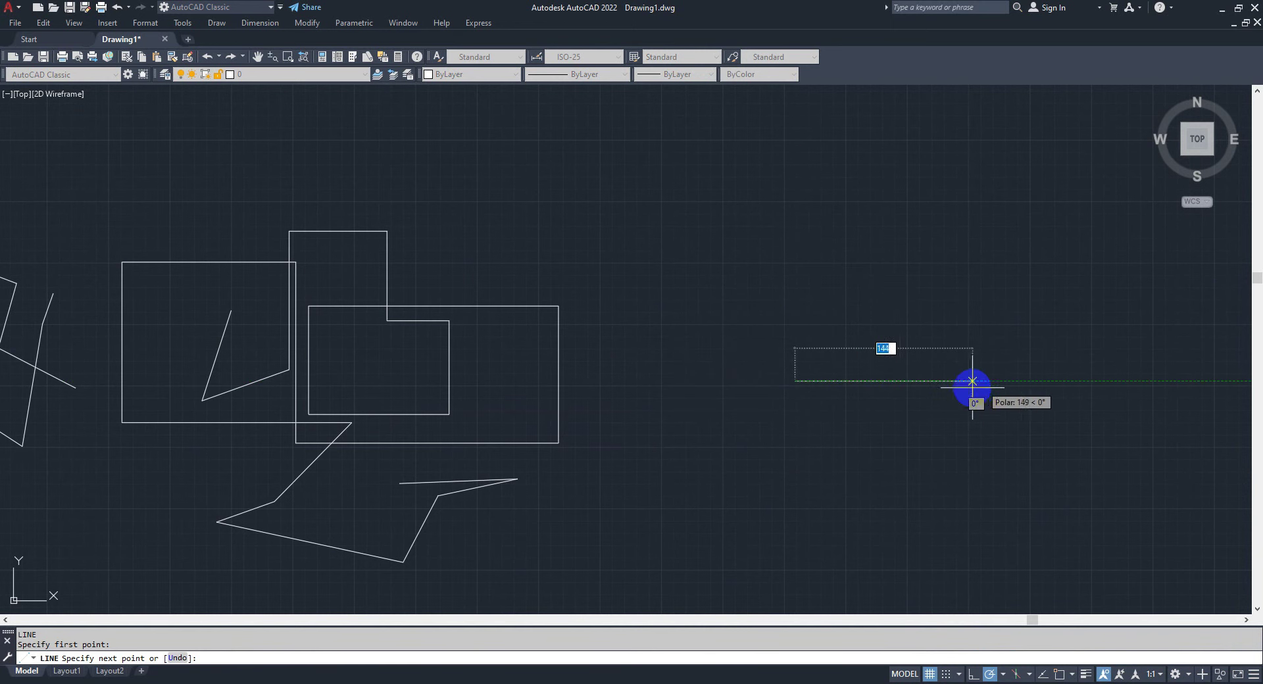
pyautogui.press('Escape')
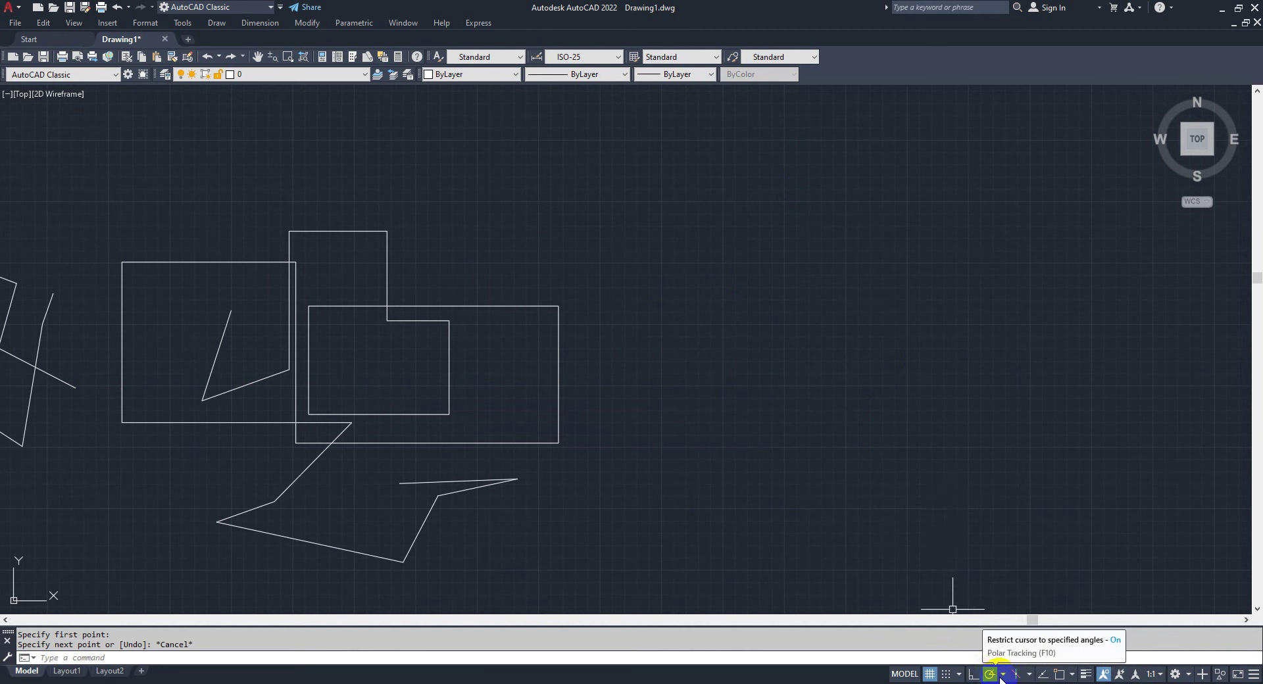
pyautogui.click(1003, 675)
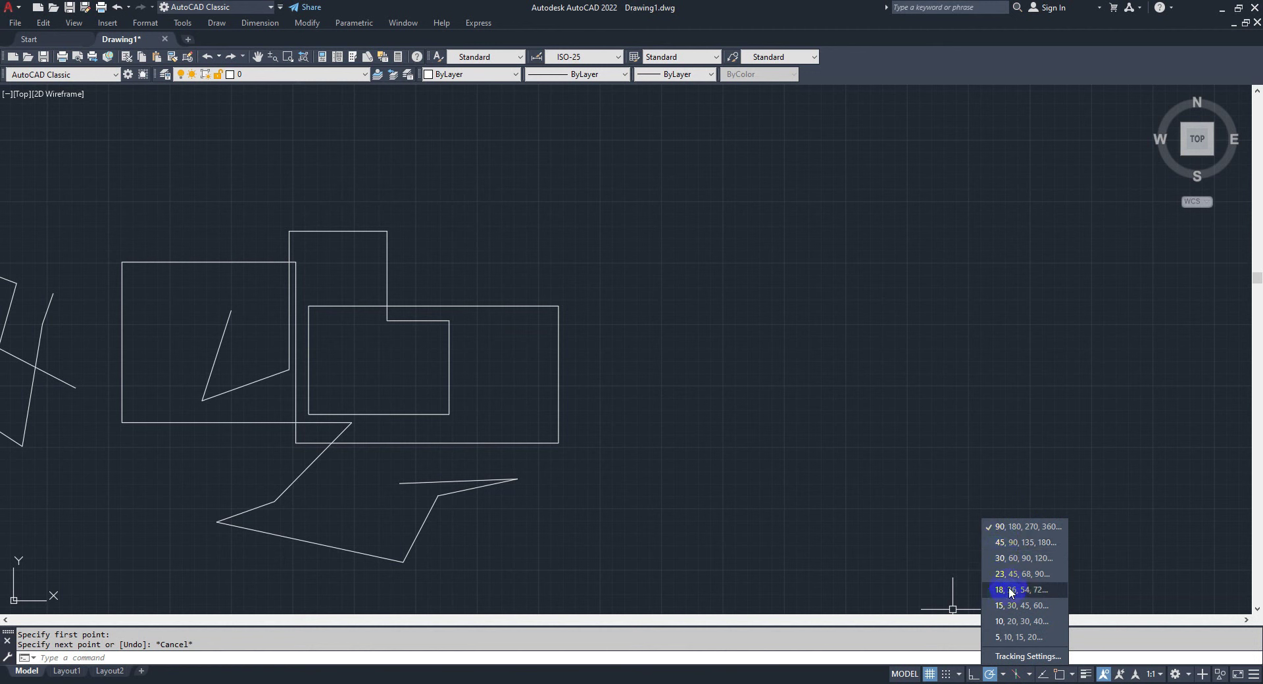
pyautogui.click(1001, 548)
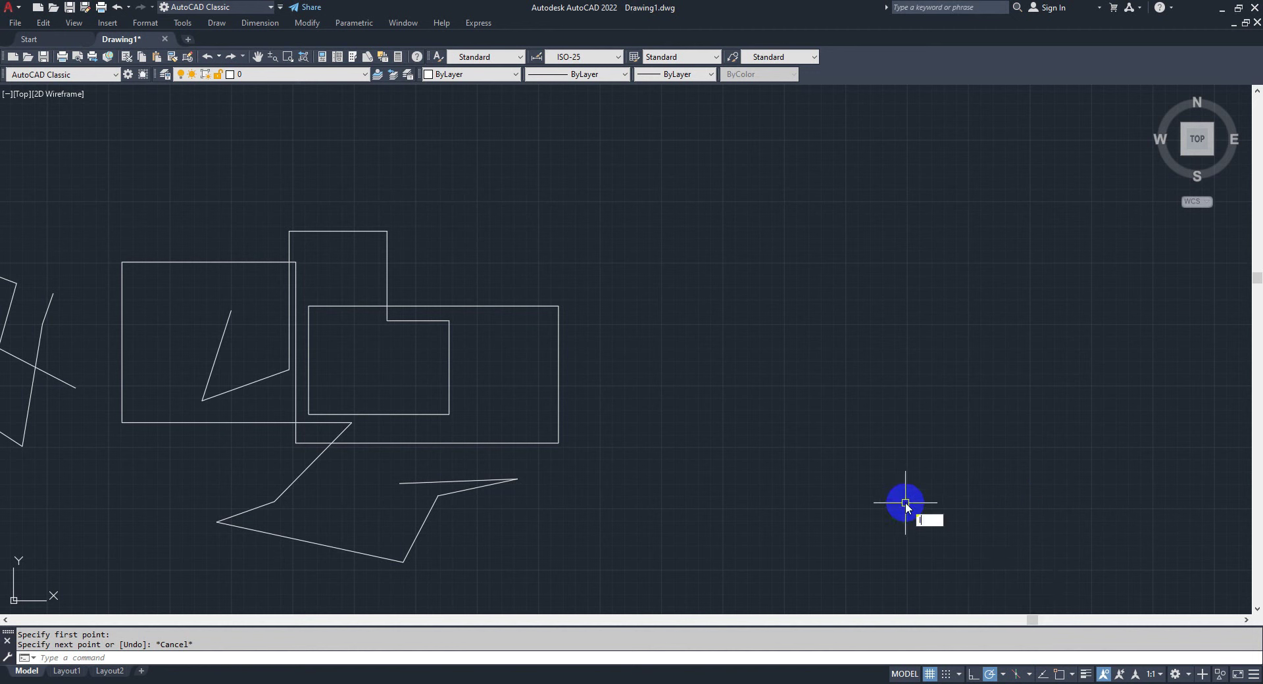
# Draw a square tilted at 45° along polar angles, plus a short trailing angled segment.
pyautogui.press('Return')
pyautogui.click(850, 460)
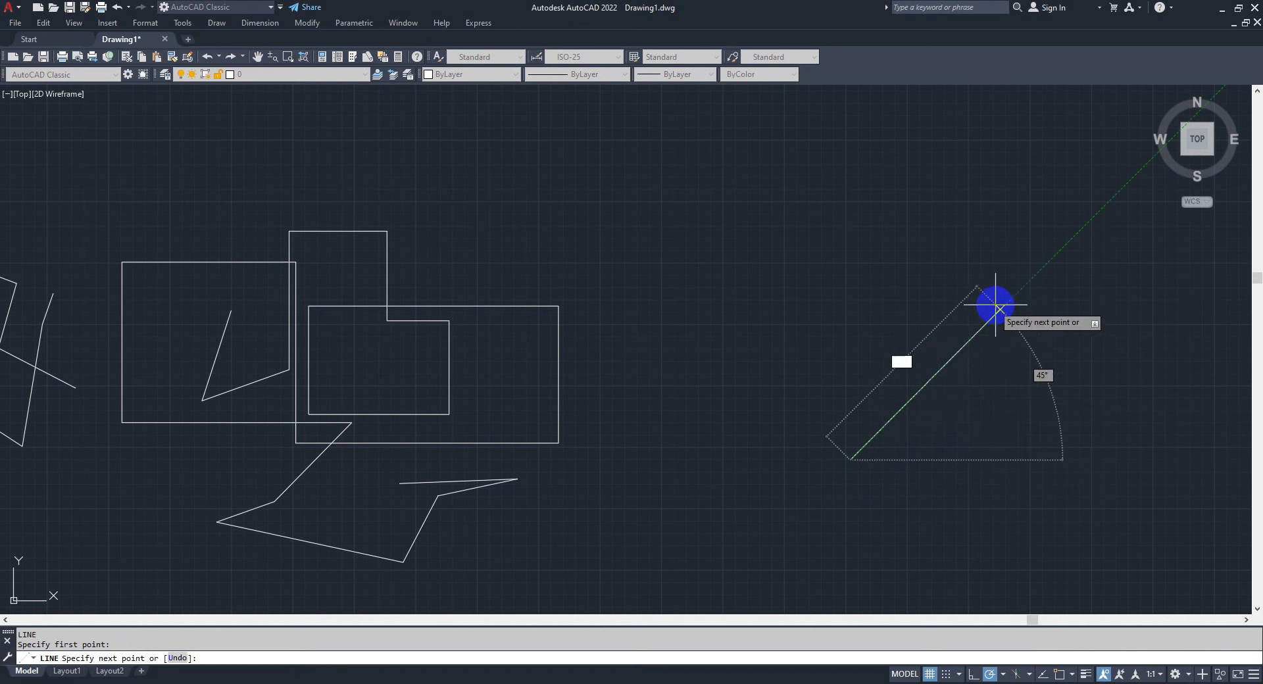
pyautogui.click(1012, 298)
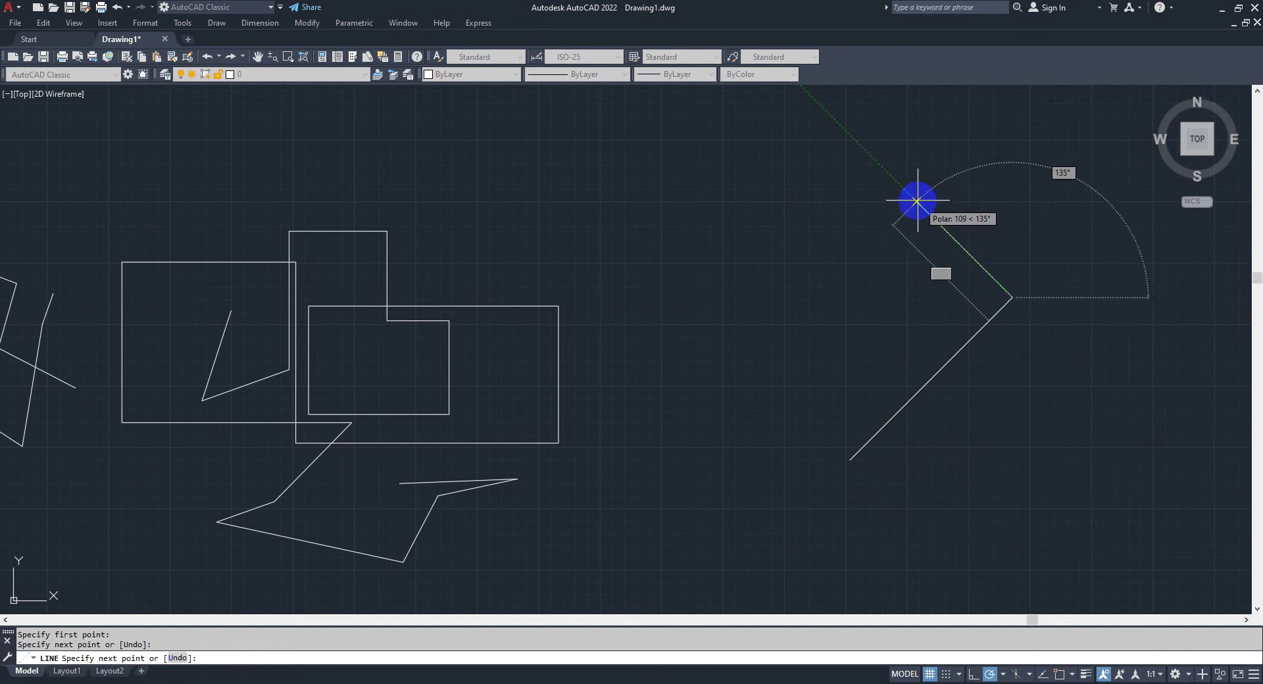
pyautogui.click(860, 146)
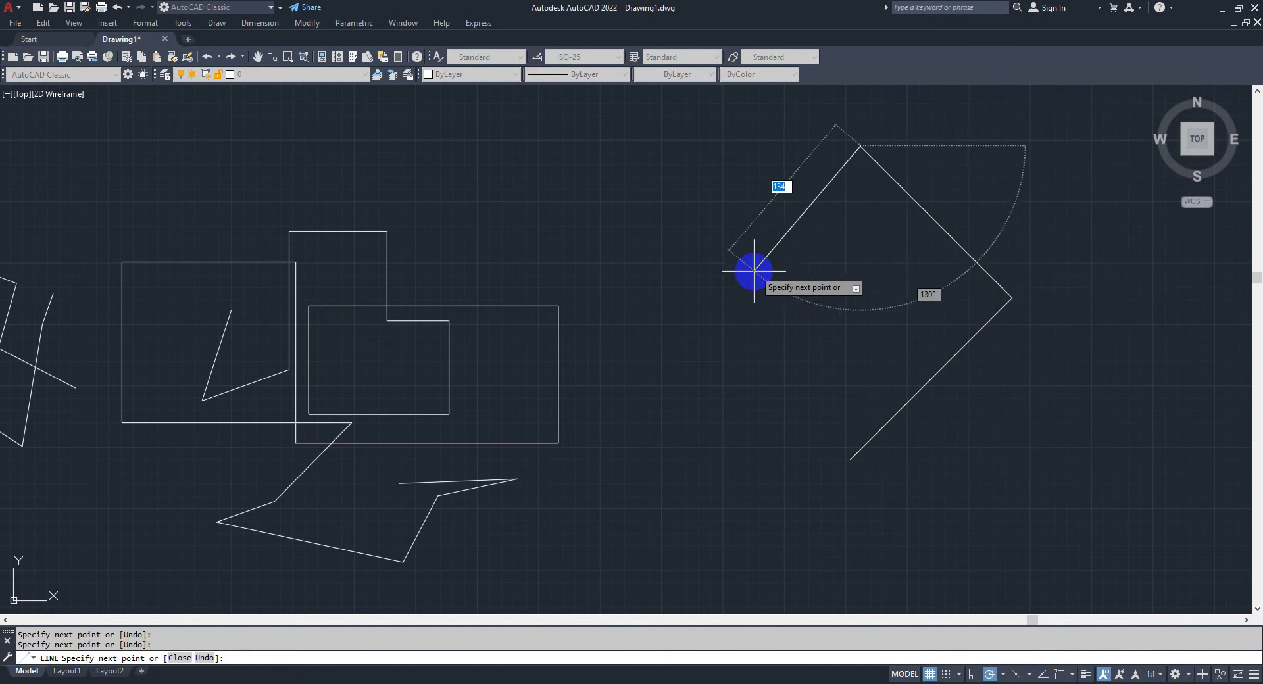
pyautogui.click(695, 311)
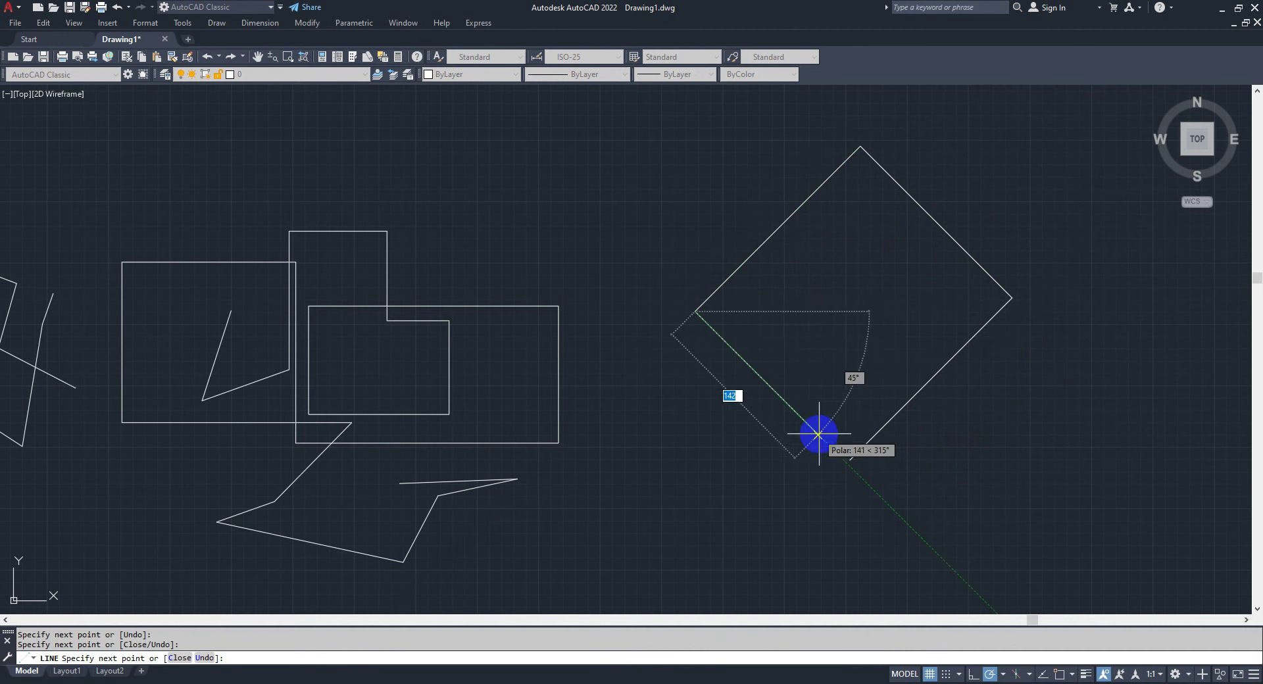
pyautogui.click(844, 461)
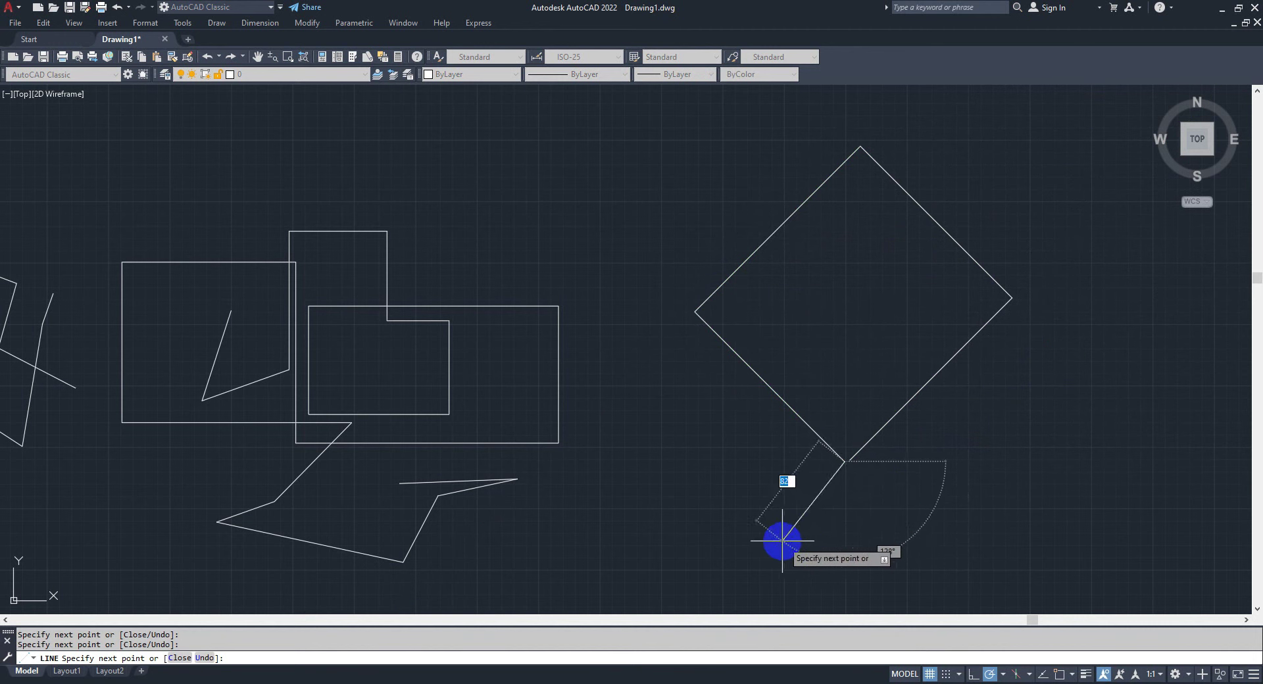
pyautogui.click(746, 559)
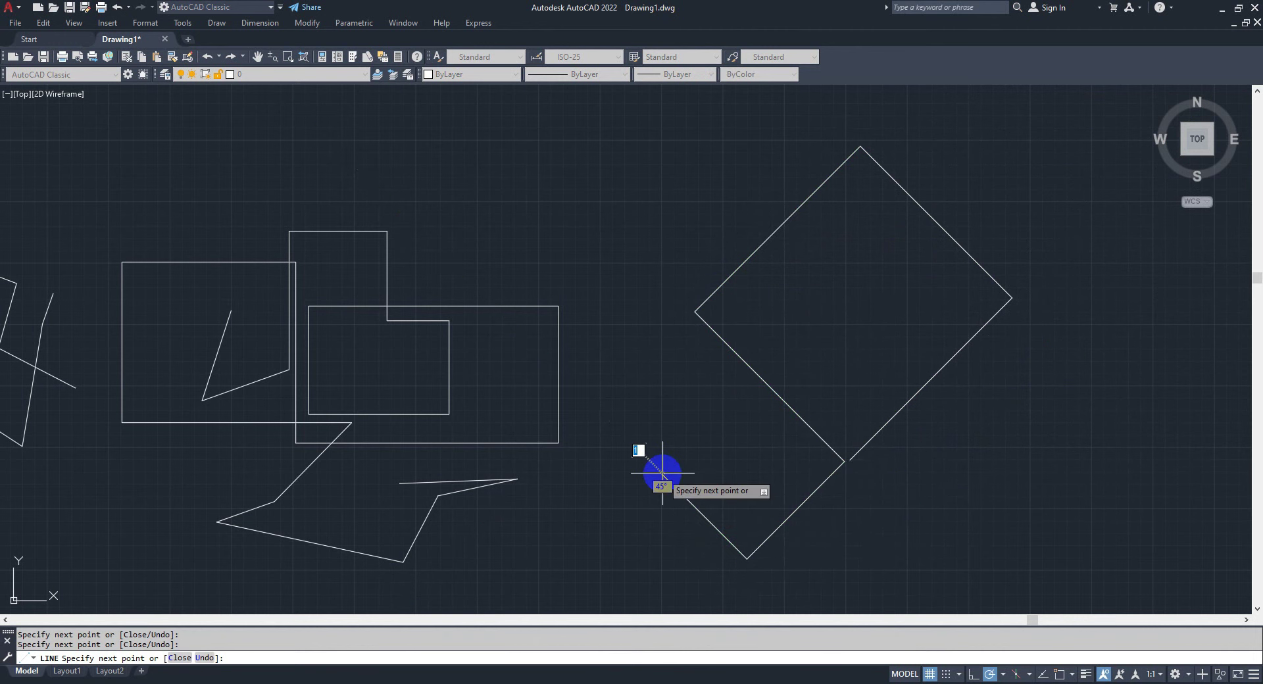
pyautogui.click(662, 472)
pyautogui.press('Escape')
pyautogui.click(1003, 674)
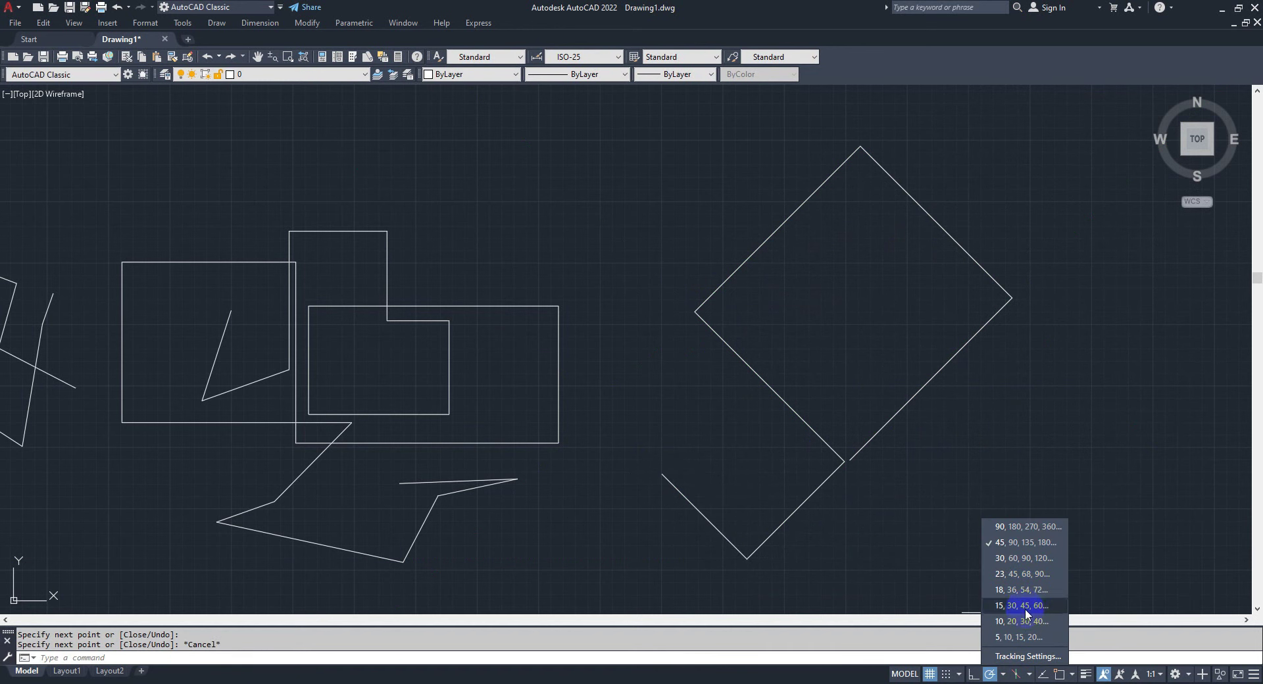
# Switch polar tracking to a finer angle set and try a test line.
pyautogui.click(1025, 636)
pyautogui.moveTo(956, 511); pyautogui.dragTo(784, 471, button='middle')
pyautogui.write('l')
pyautogui.press('Return')
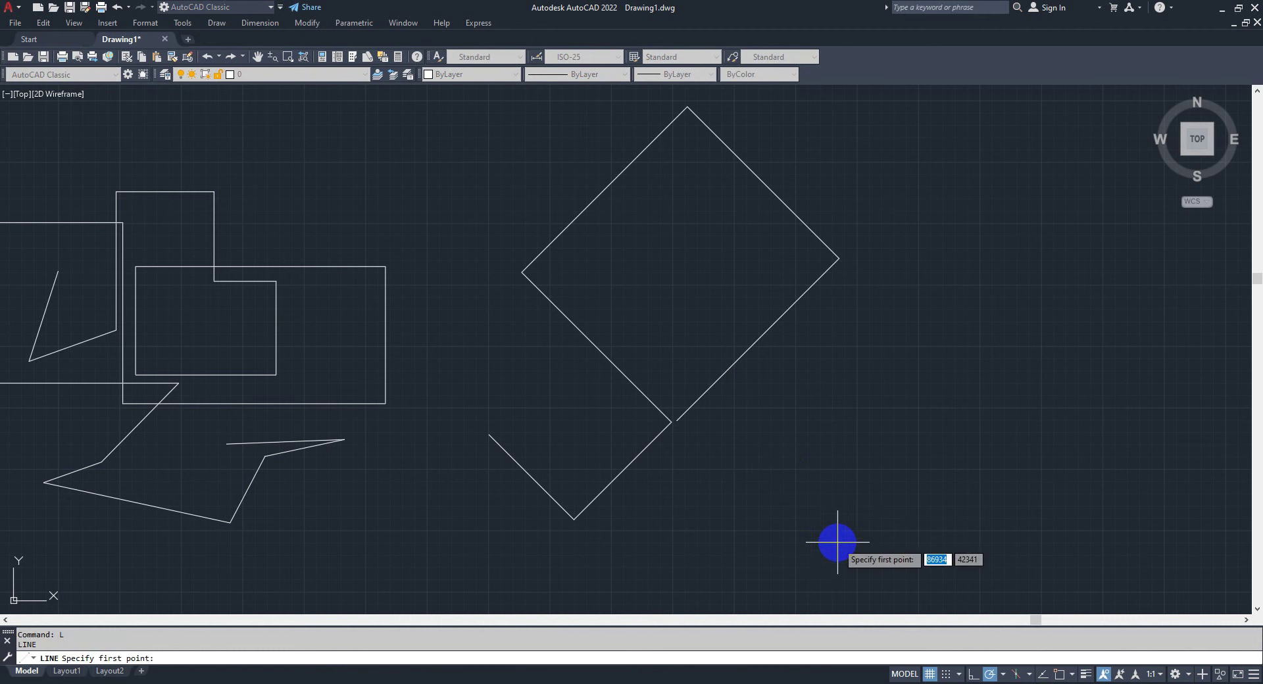
pyautogui.click(837, 542)
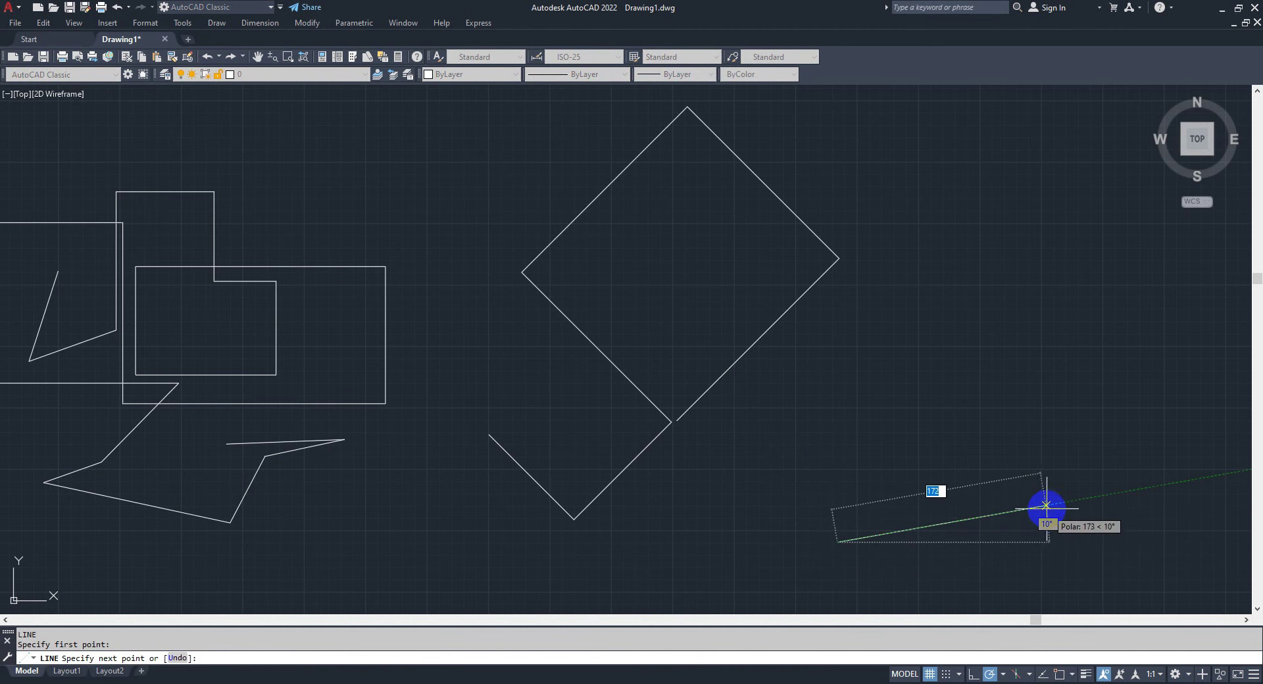
pyautogui.press('Escape')
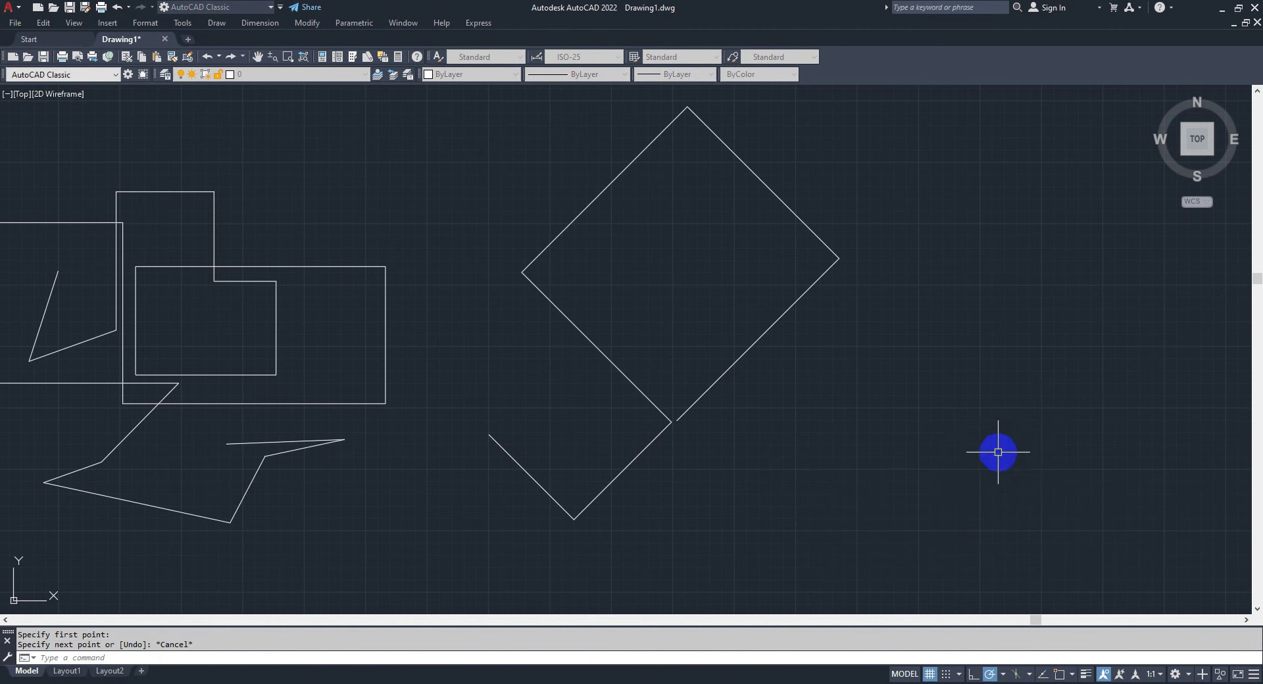
# Turn polar tracking off and Ortho on (F8), starting a new line.
pyautogui.moveTo(968, 447); pyautogui.dragTo(898, 455, button='middle')
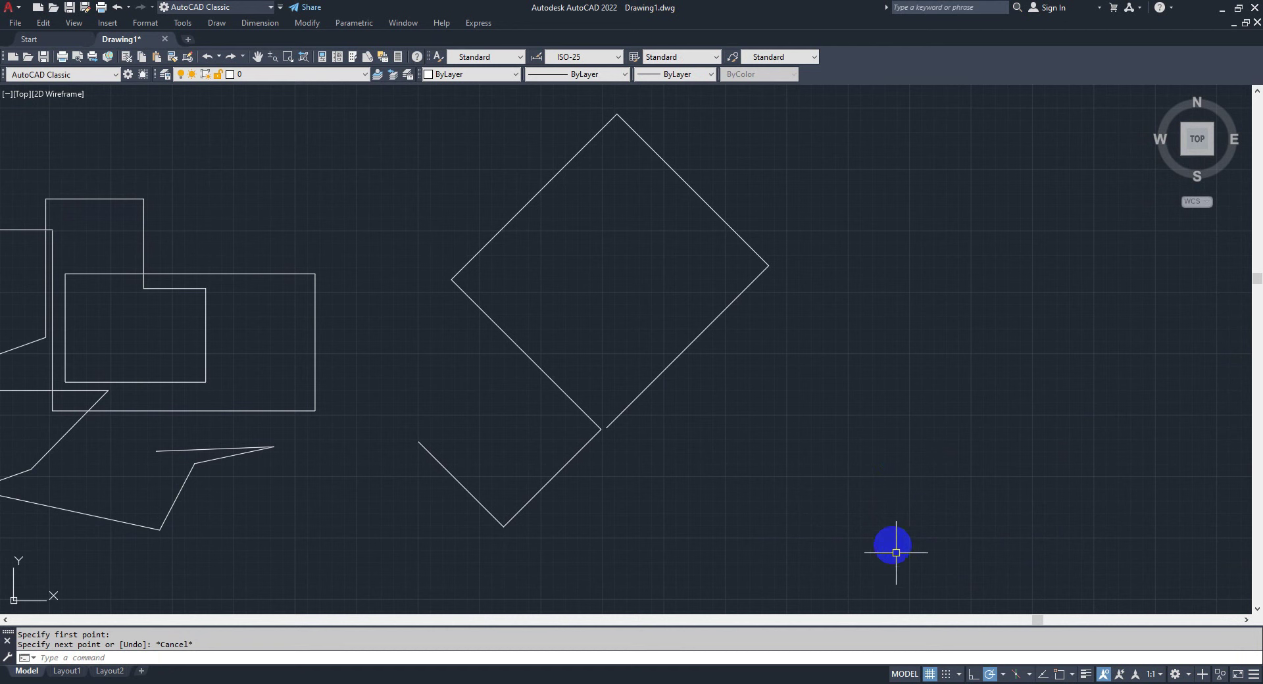
pyautogui.click(990, 674)
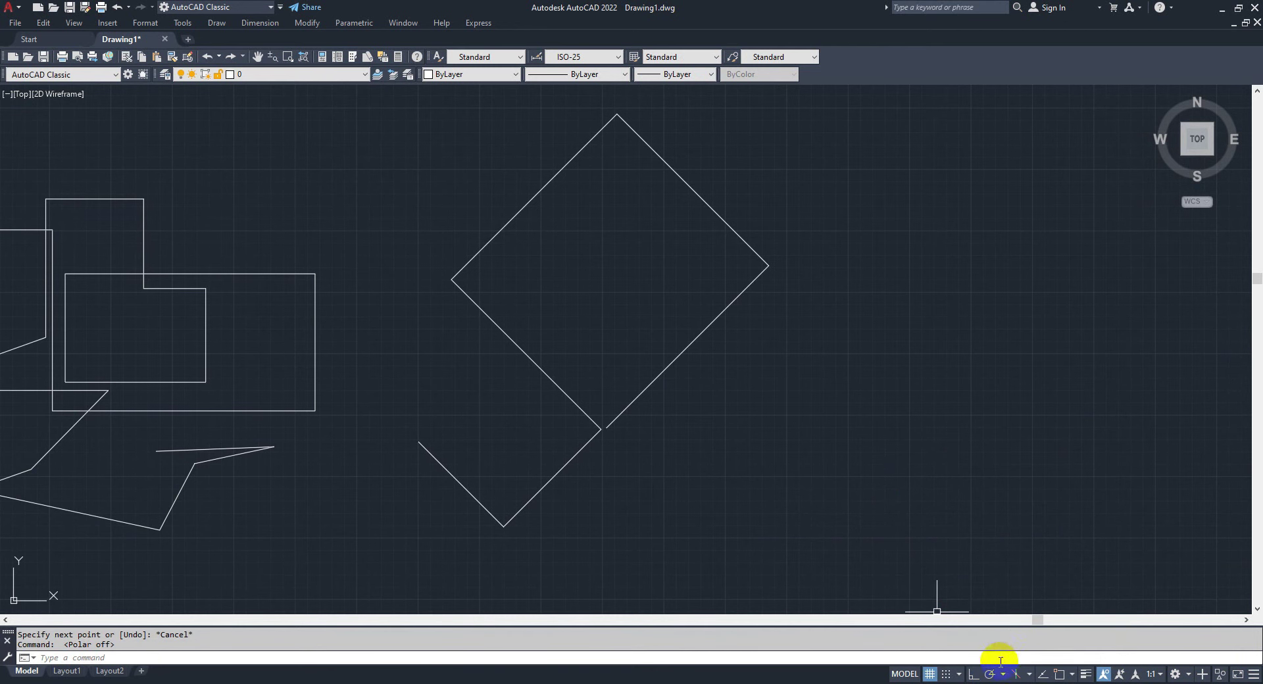
pyautogui.moveTo(901, 473); pyautogui.dragTo(877, 470, button='middle')
pyautogui.write('L')
pyautogui.press('Return')
pyautogui.moveTo(798, 432); pyautogui.dragTo(789, 423, button='middle')
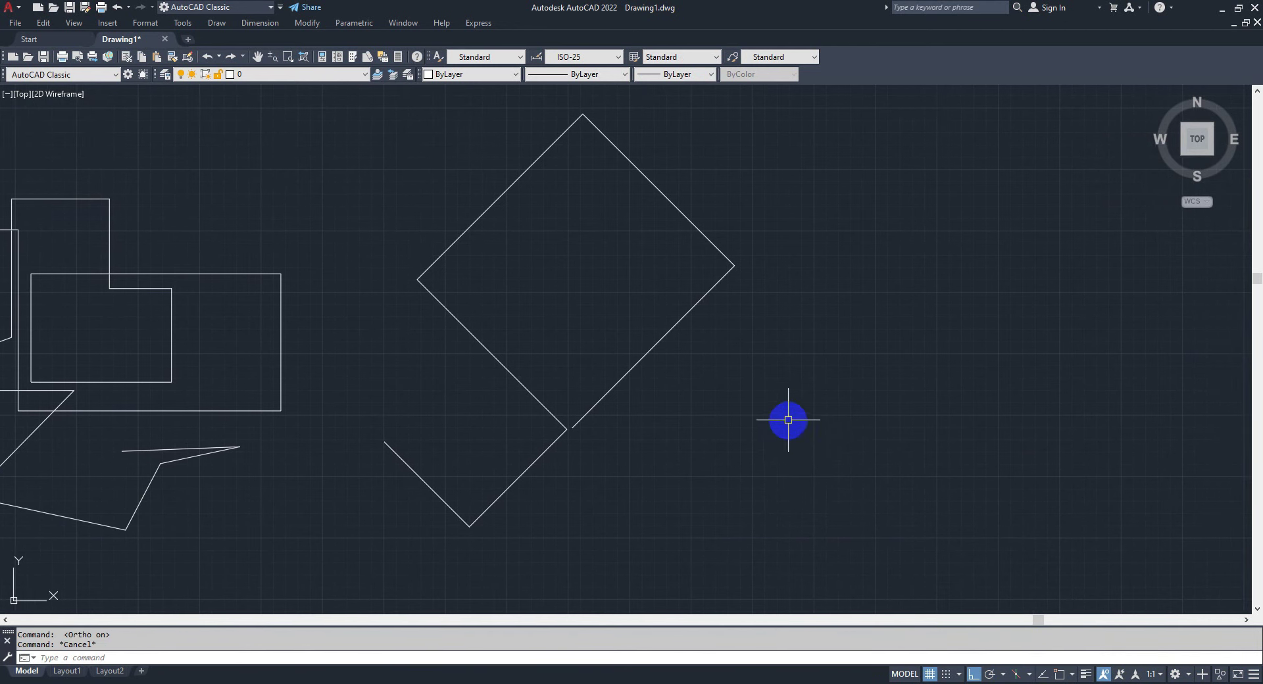
pyautogui.press('F8')
# Draw the stepped right-angled outline with a raised step at the top and a U-shaped tail.
pyautogui.click(959, 298)
pyautogui.click(960, 479)
pyautogui.click(761, 479)
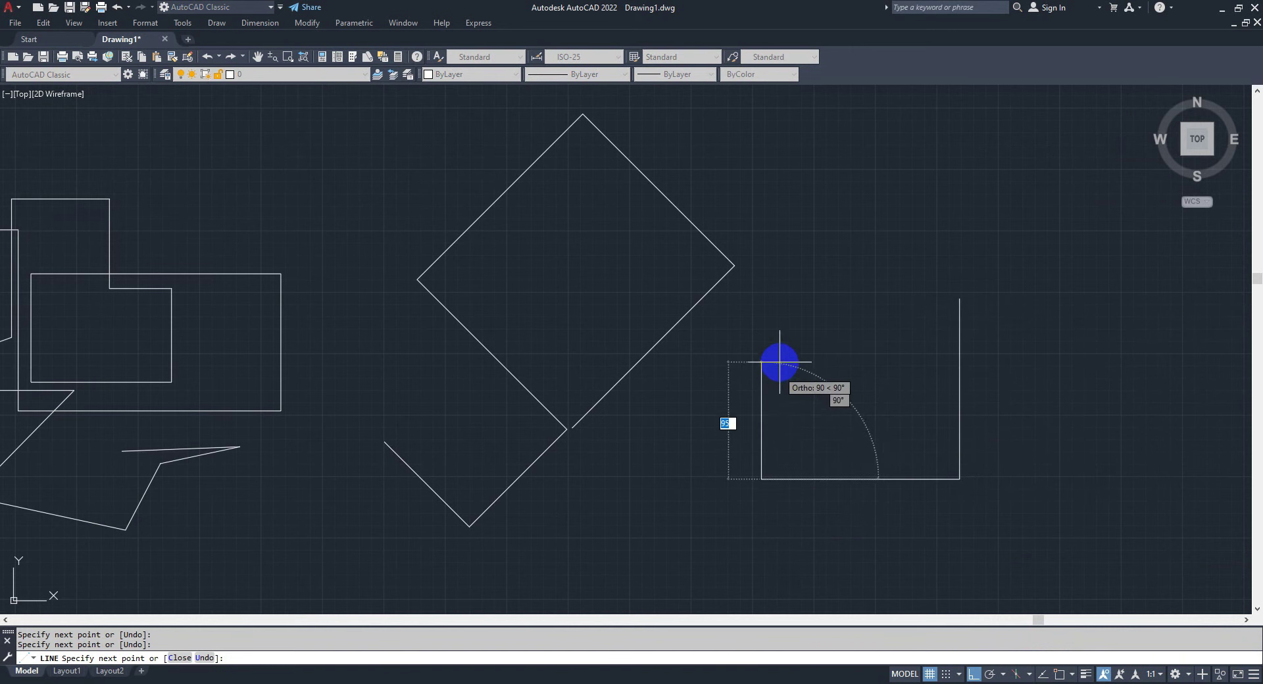
pyautogui.click(761, 323)
pyautogui.click(887, 324)
pyautogui.click(887, 253)
pyautogui.click(974, 253)
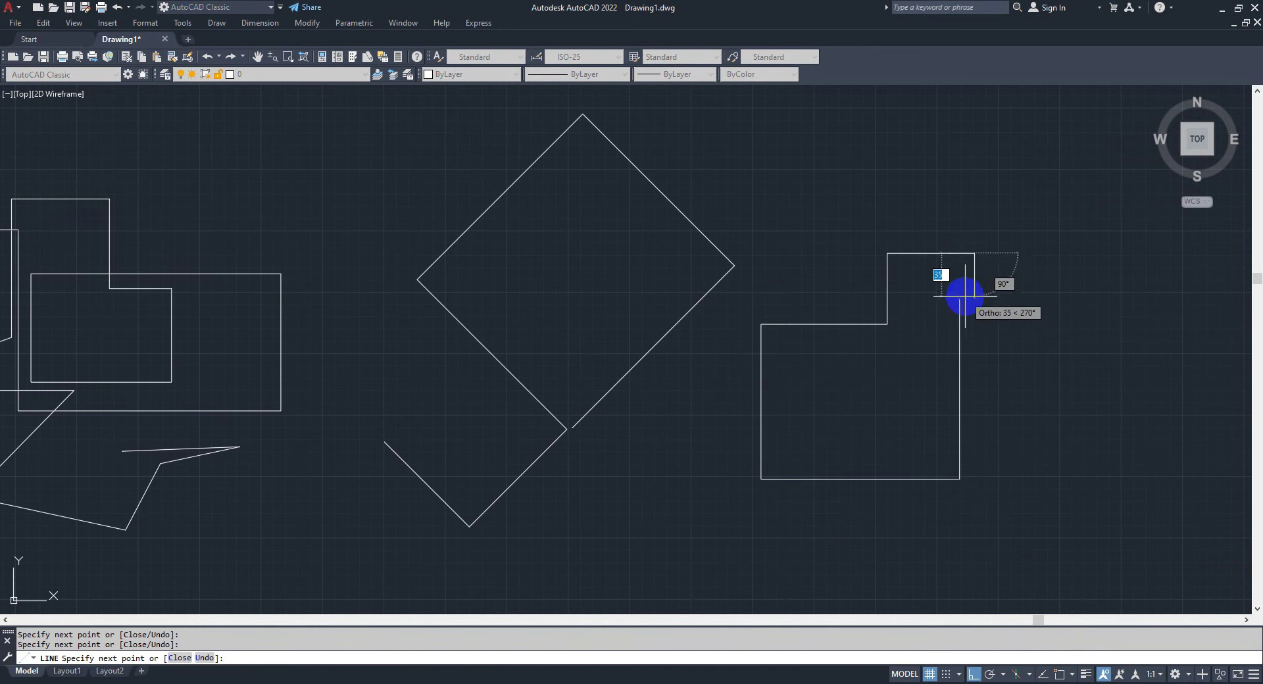
pyautogui.click(974, 550)
pyautogui.click(1112, 550)
pyautogui.click(1111, 388)
pyautogui.press('Escape')
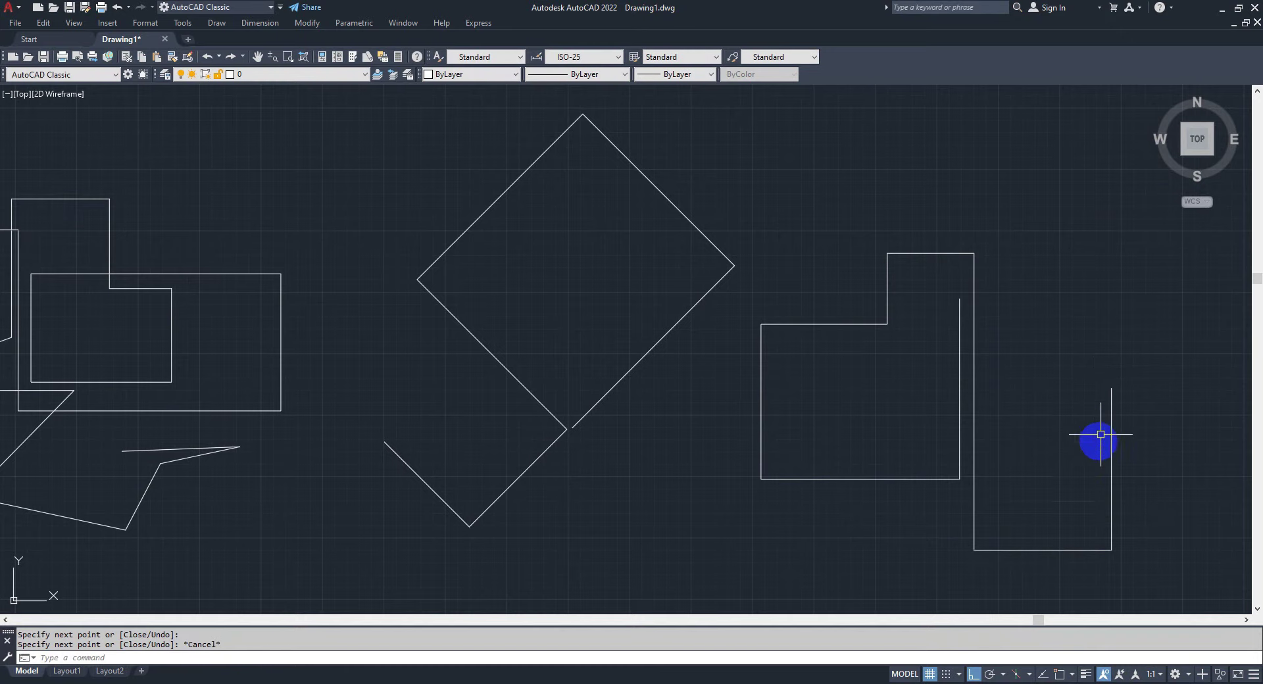
# Pan the view and drag a selection window across all sketched shapes.
pyautogui.moveTo(1099, 436); pyautogui.dragTo(974, 412, button='middle')
pyautogui.scroll(-5, 684, 446)
pyautogui.moveTo(677, 451); pyautogui.dragTo(747, 453, button='middle')
# Crossing-select all 51 sketched objects and erase them with E.
pyautogui.scroll(2, 868, 506)
pyautogui.click(851, 493)
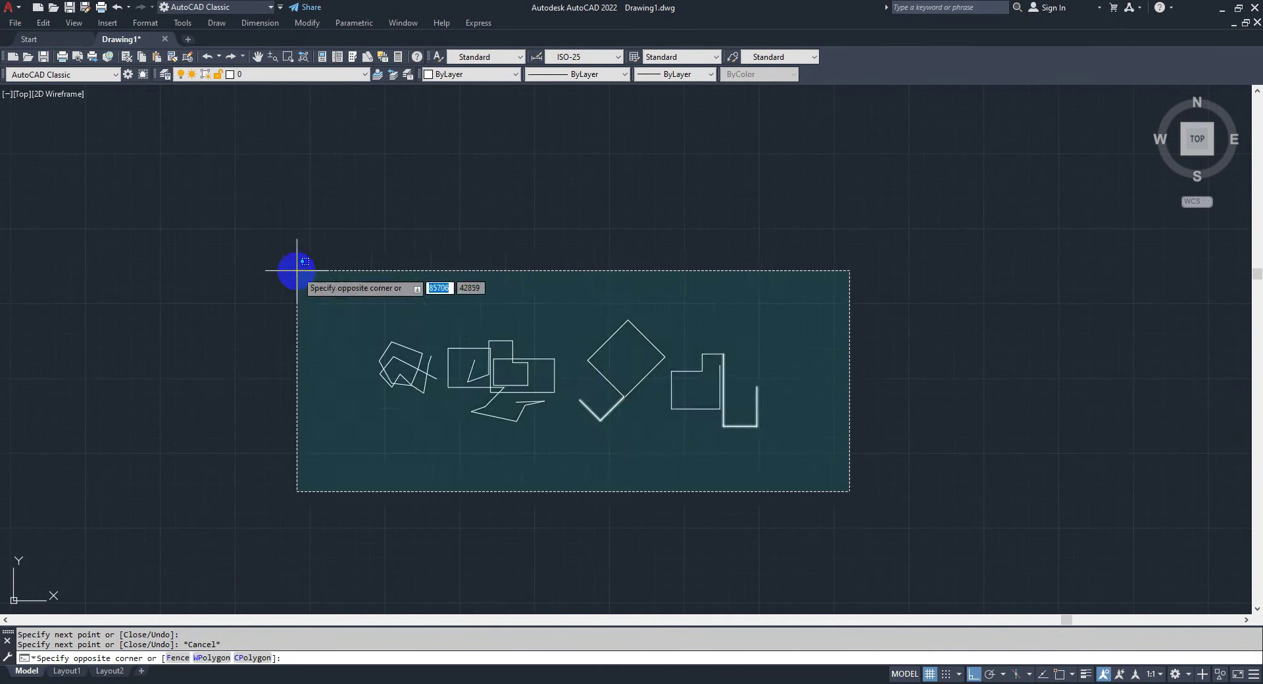
pyautogui.click(265, 247)
pyautogui.write('e')
pyautogui.press('Return')
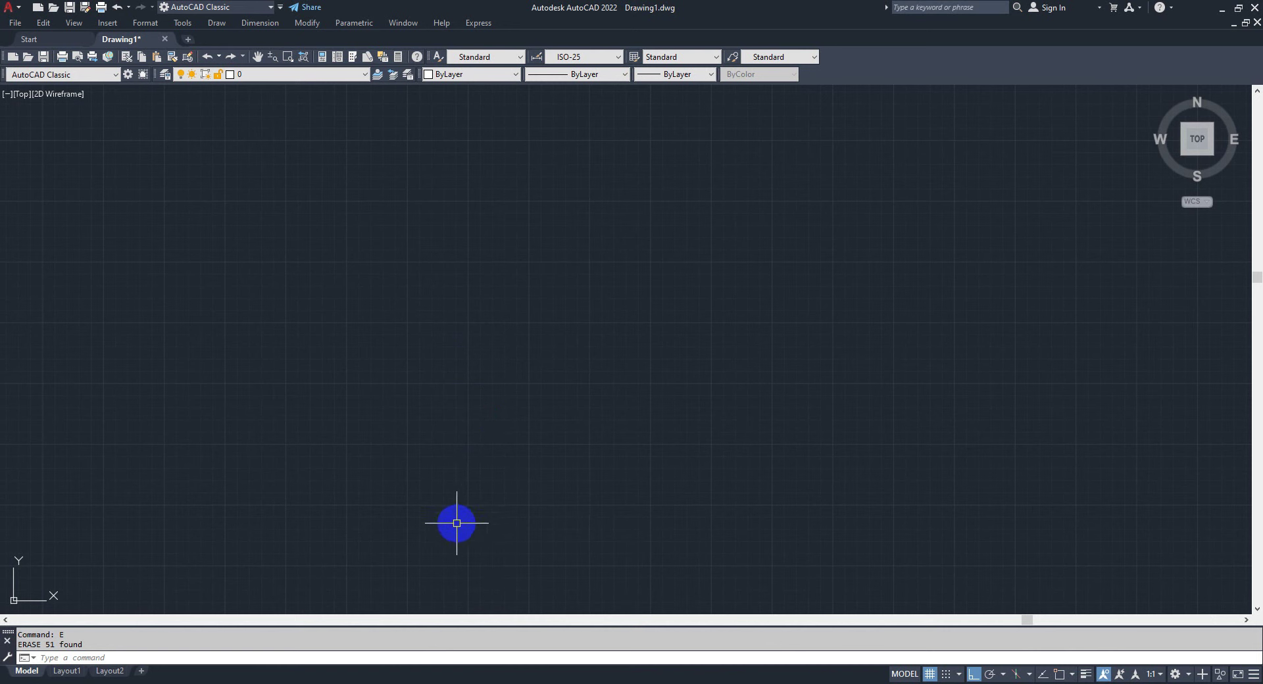
pyautogui.click(425, 649)
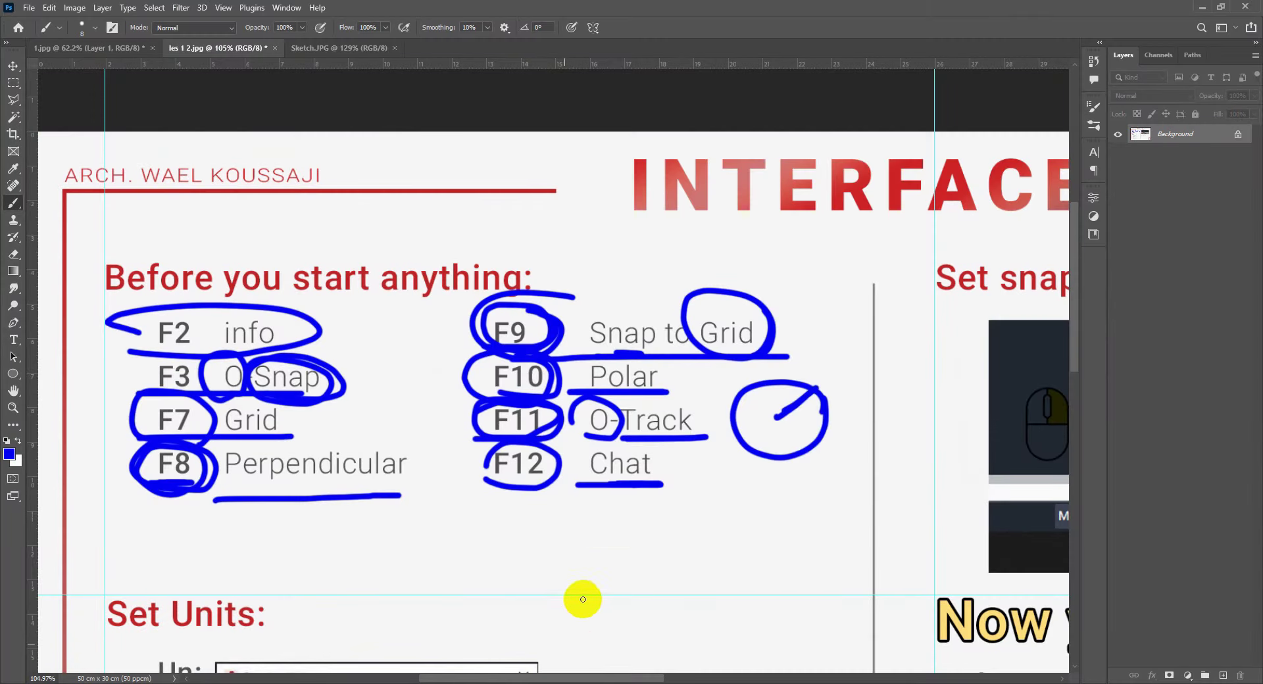
# Outline the F-key list and circle the word 'snap' in blue.
pyautogui.keyDown('alt'); pyautogui.scroll(-2, 535, 527); pyautogui.keyUp('alt')
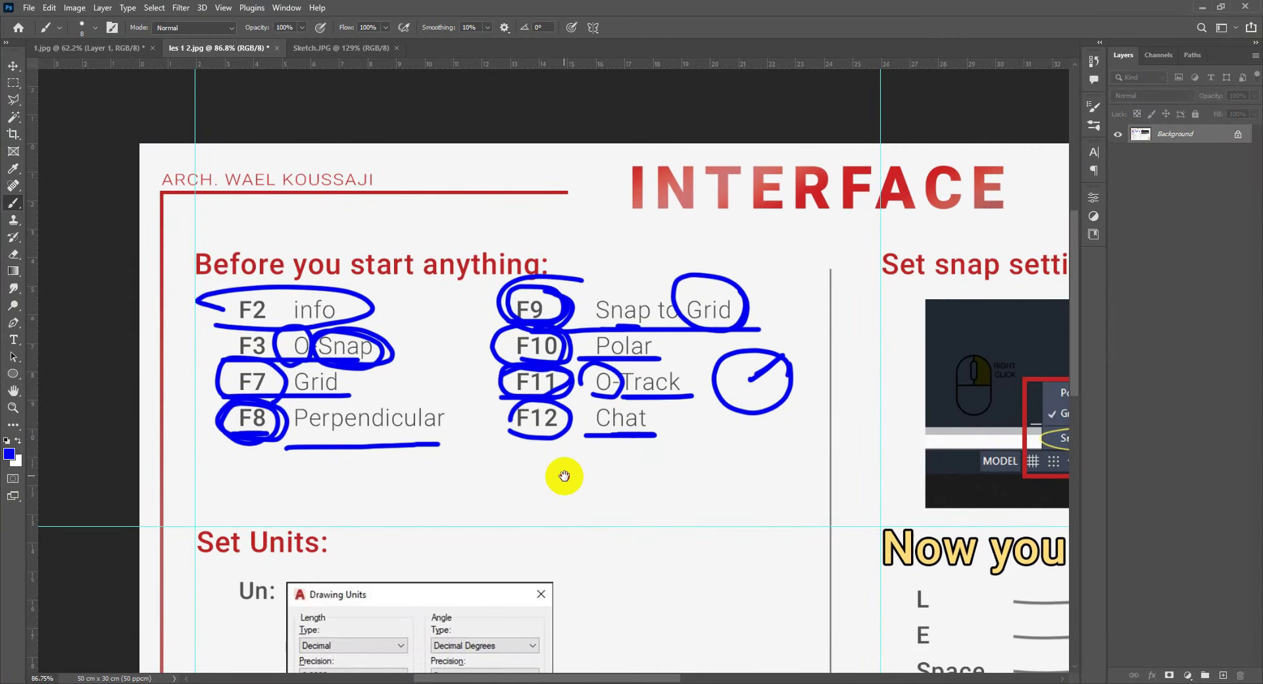
pyautogui.moveTo(231, 478)
pyautogui.mouseDown()
pyautogui.moveTo(719, 483)
pyautogui.moveTo(783, 282)
pyautogui.moveTo(369, 223)
pyautogui.moveTo(171, 327)
pyautogui.moveTo(180, 500)
pyautogui.moveTo(312, 498)
pyautogui.mouseUp()
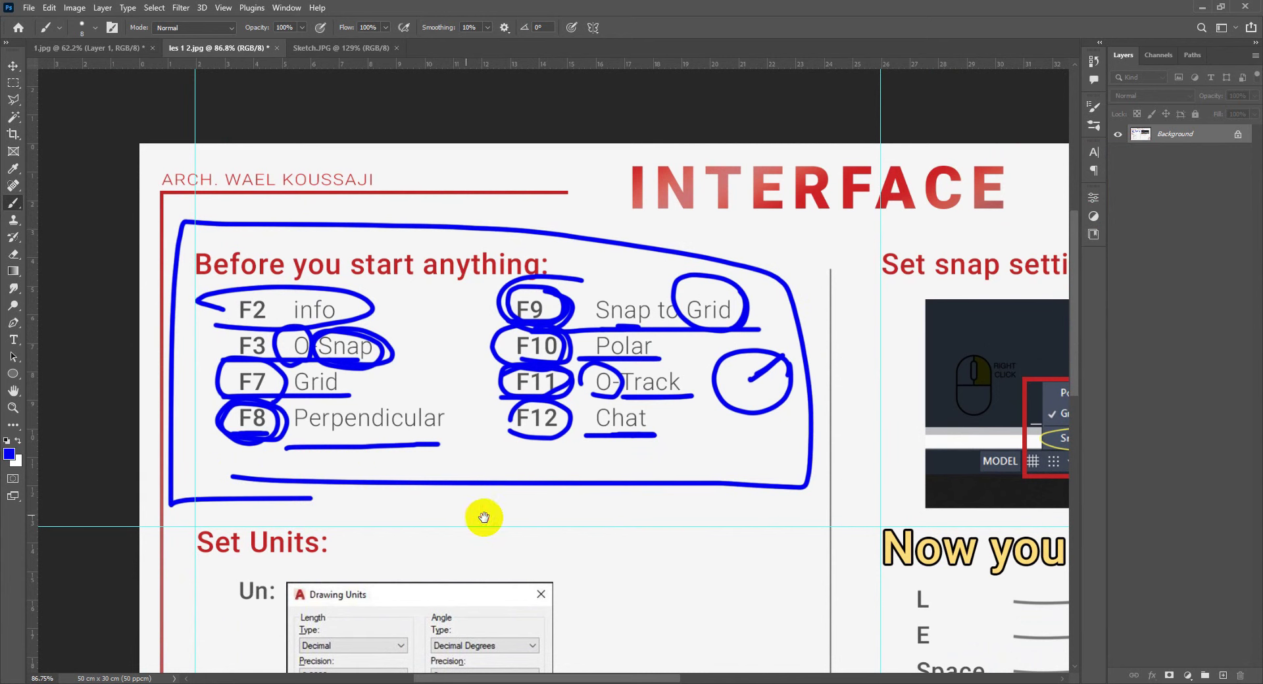
pyautogui.moveTo(486, 516); pyautogui.dragTo(445, 197)
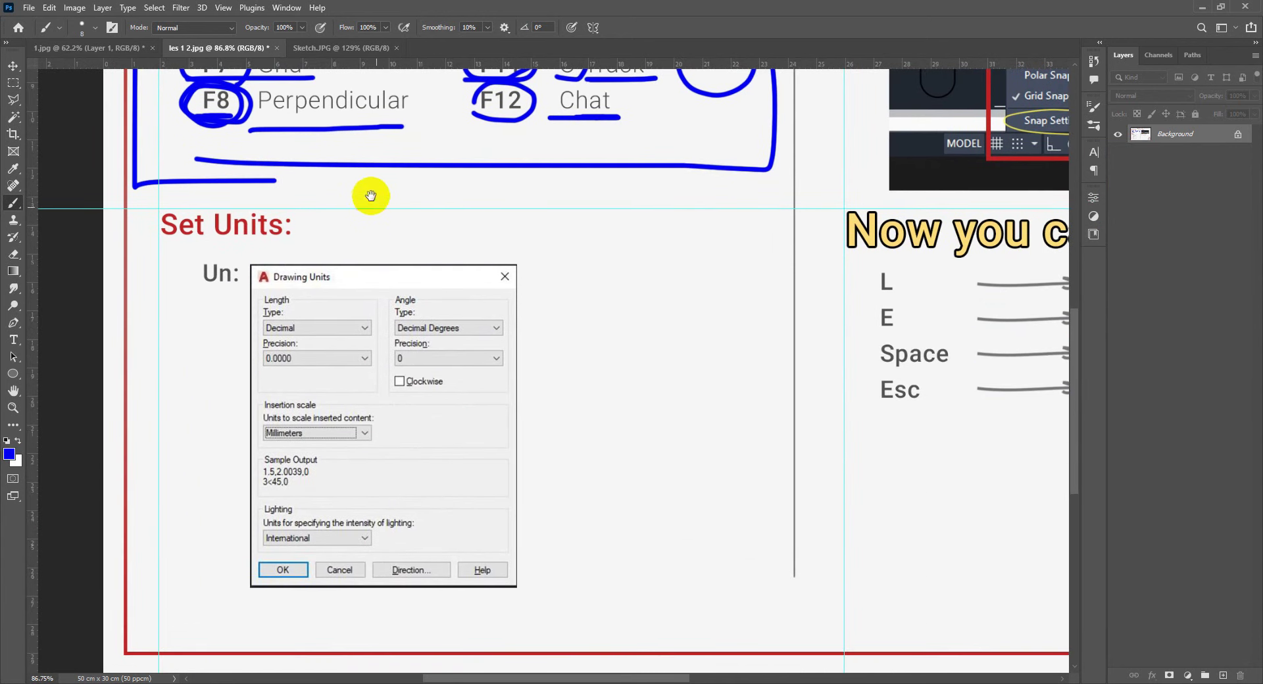
pyautogui.moveTo(369, 194); pyautogui.dragTo(386, 511)
pyautogui.moveTo(668, 485); pyautogui.dragTo(309, 422)
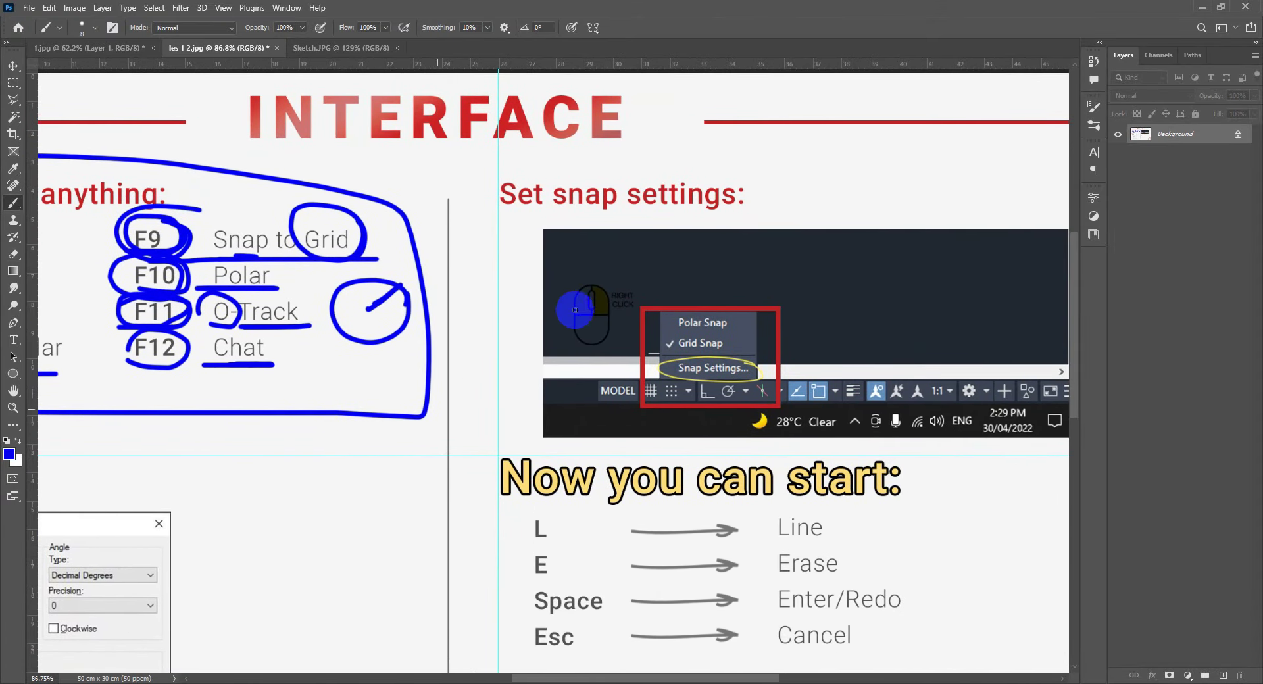
pyautogui.moveTo(553, 204)
pyautogui.mouseDown()
pyautogui.moveTo(625, 205)
pyautogui.moveTo(524, 192)
pyautogui.moveTo(615, 169)
pyautogui.moveTo(549, 211)
pyautogui.mouseUp()
# Zoom into the snap settings screenshot and circle its mouse icon in blue.
pyautogui.moveTo(212, 275); pyautogui.dragTo(510, 317)
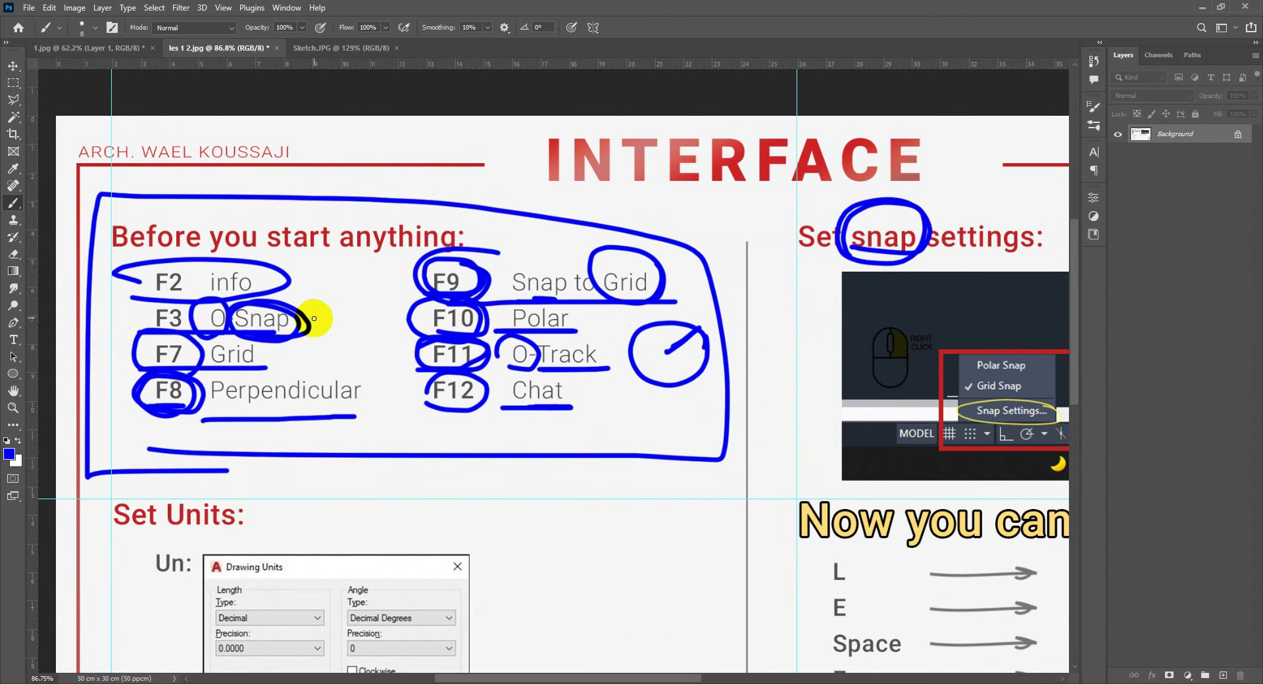
pyautogui.moveTo(760, 380); pyautogui.dragTo(352, 273)
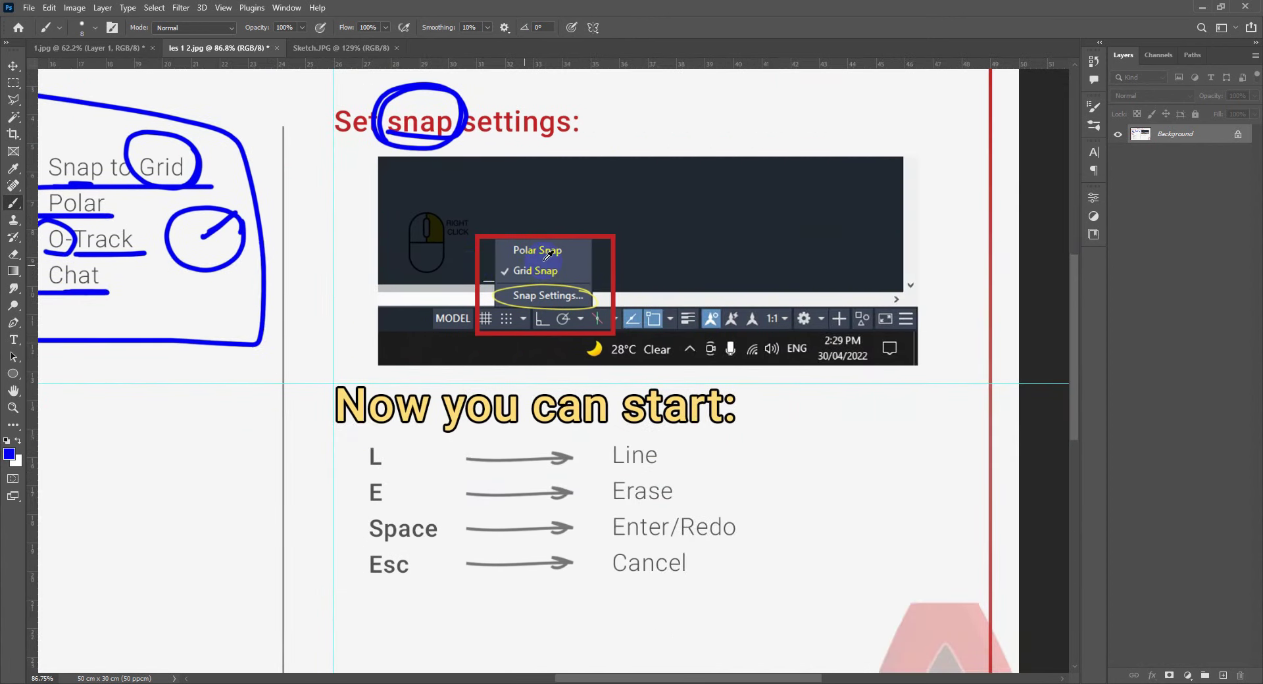
pyautogui.moveTo(539, 263)
pyautogui.keyDown('ctrl'); pyautogui.mouseDown()
pyautogui.moveTo(620, 295)
pyautogui.moveTo(414, 361)
pyautogui.mouseUp(); pyautogui.keyUp('ctrl')
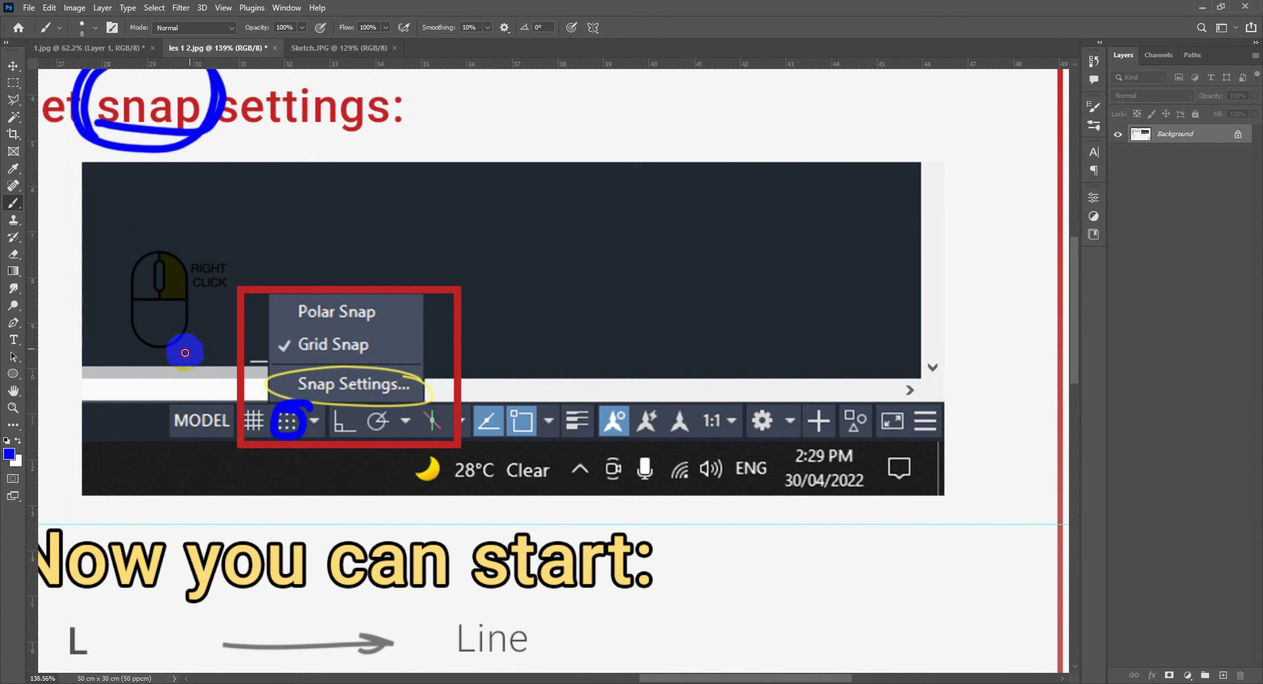
pyautogui.moveTo(184, 352)
pyautogui.mouseDown()
pyautogui.moveTo(132, 214)
pyautogui.moveTo(191, 344)
pyautogui.mouseUp()
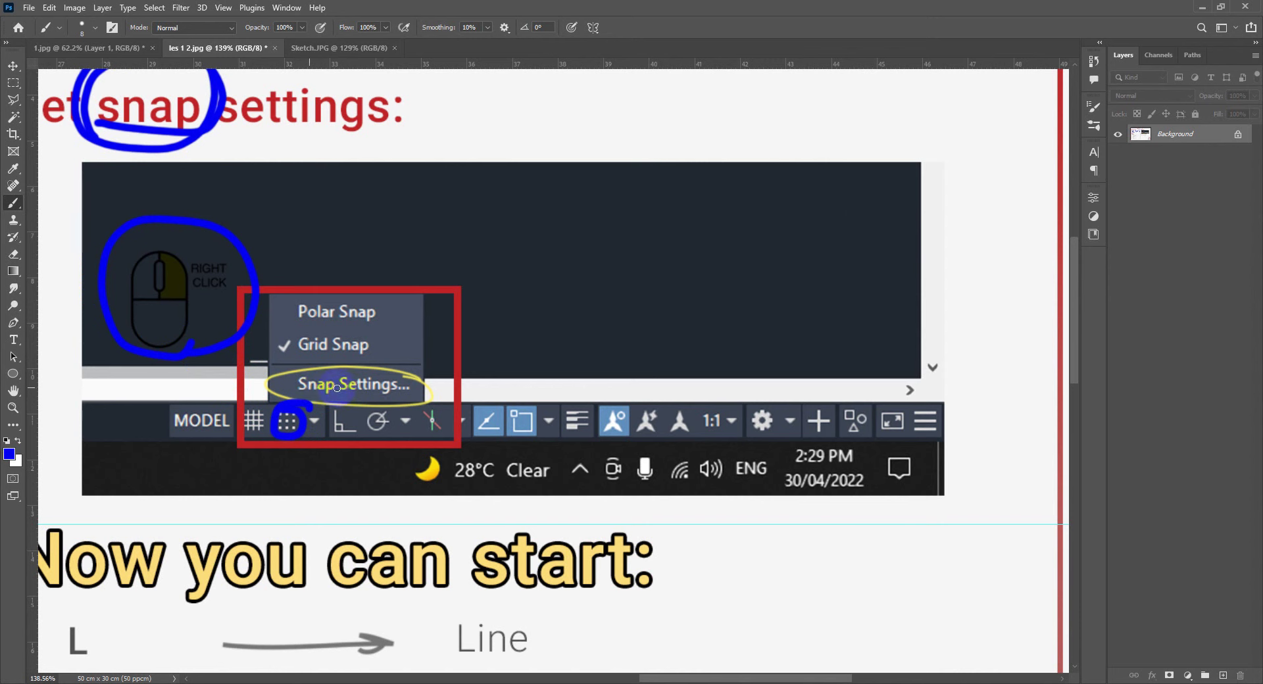
pyautogui.hotkey('alt', 'Tab')
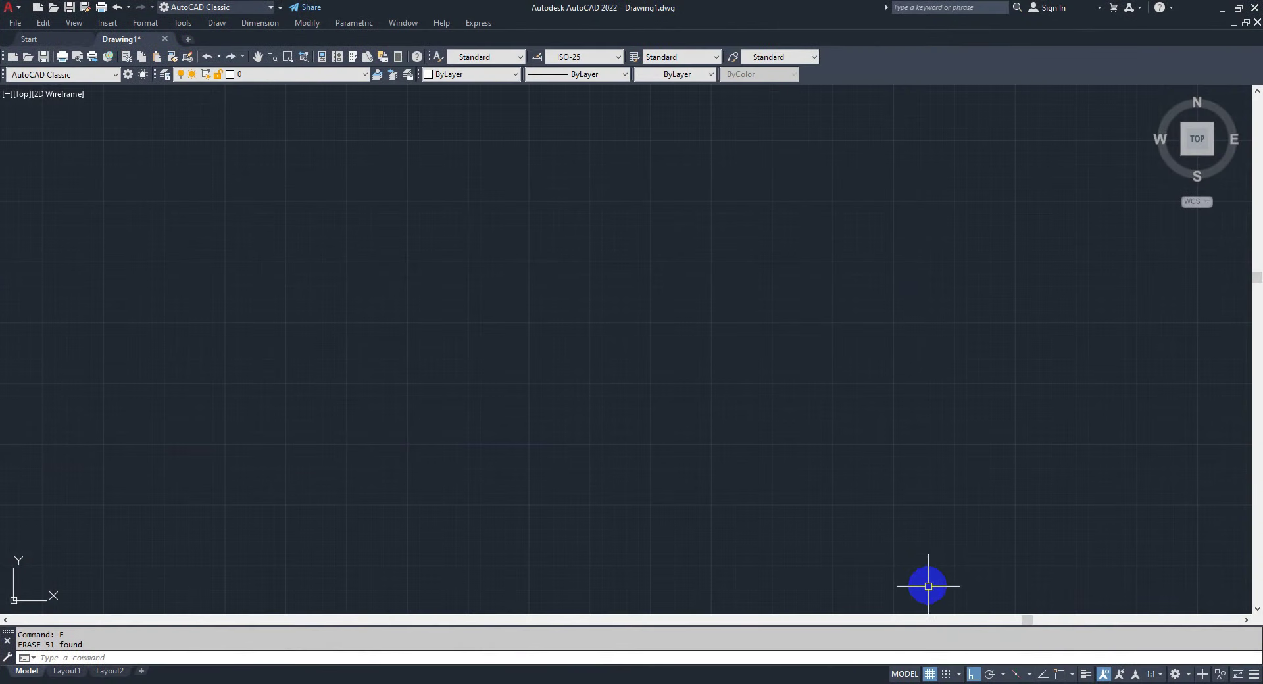
# In Snap Settings' Object Snap tab, untick Apparent intersection, tick Midpoint, and confirm.
pyautogui.rightClick(945, 675)
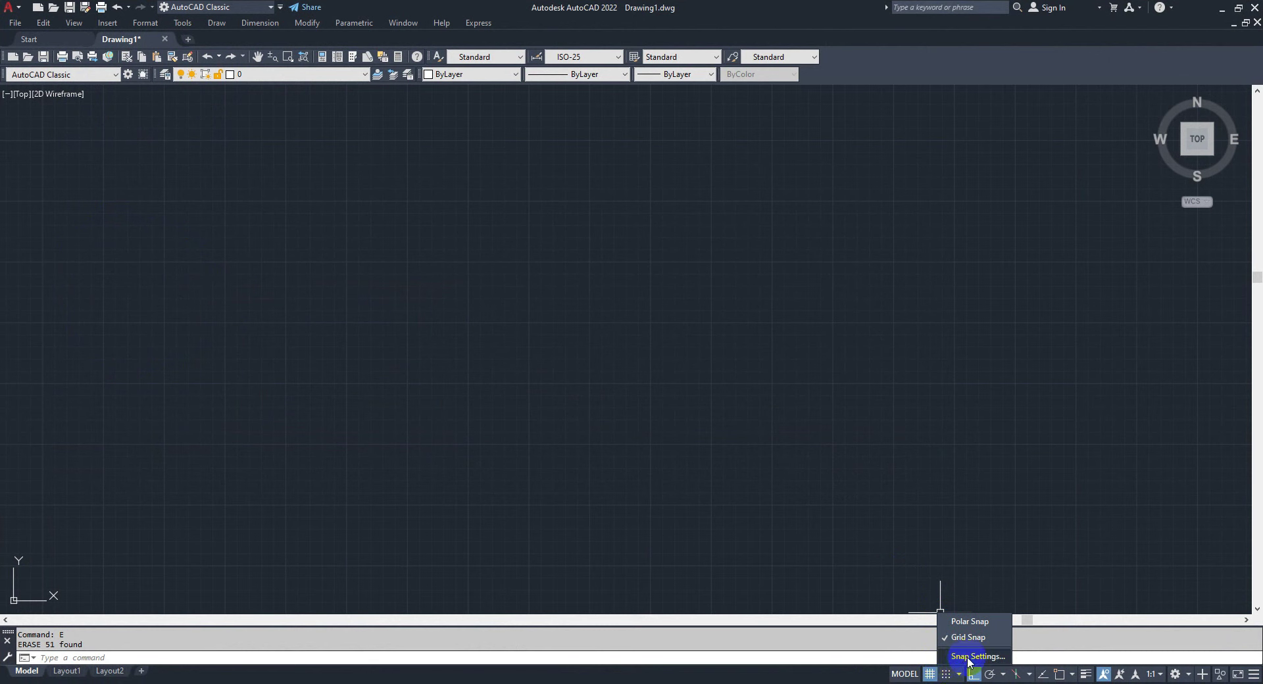
pyautogui.click(968, 657)
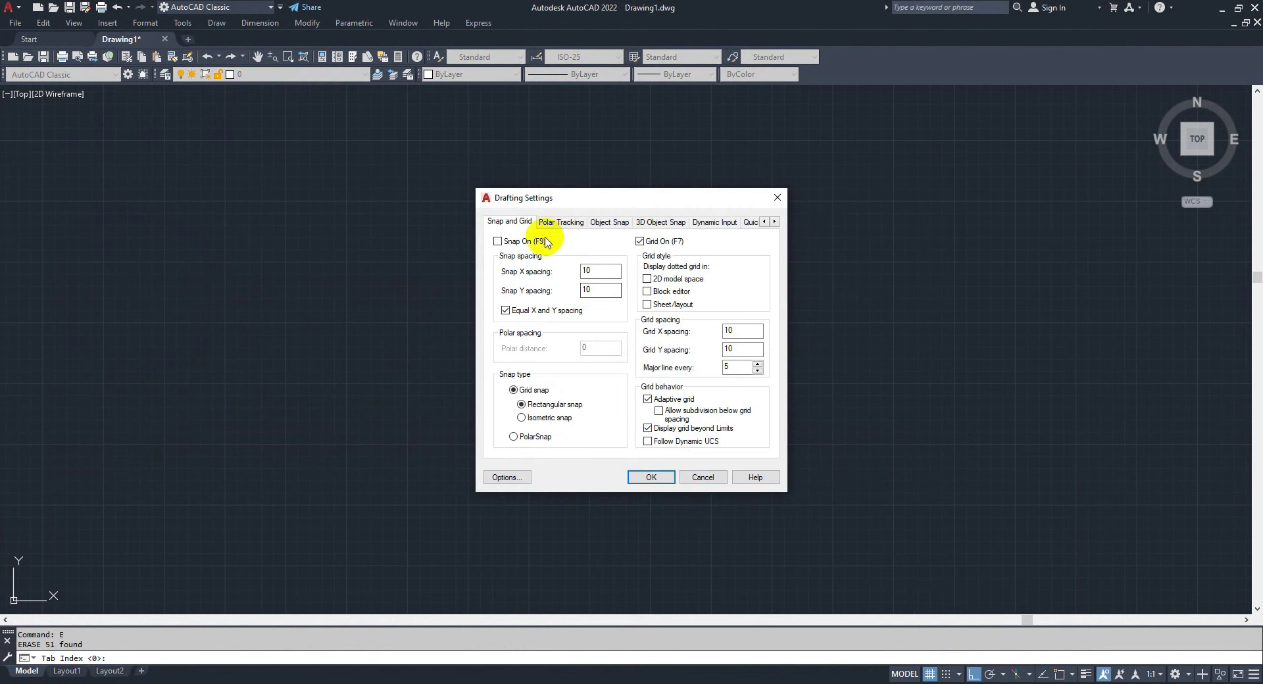
pyautogui.click(611, 222)
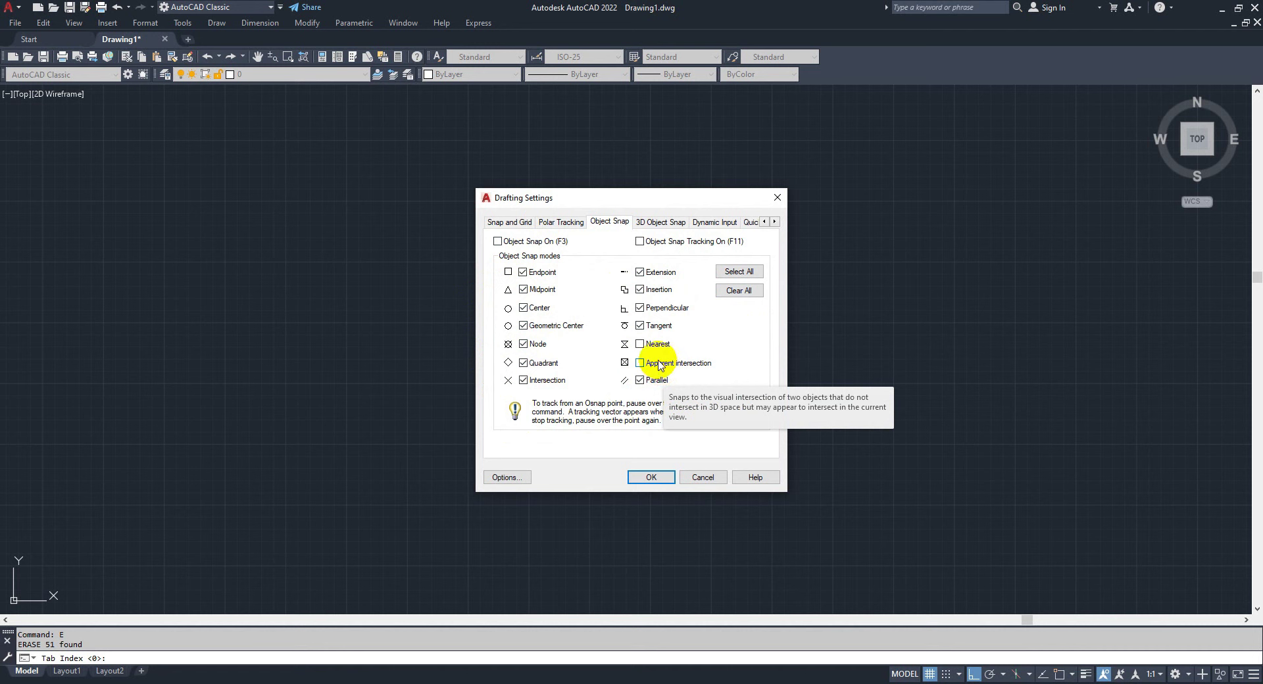
pyautogui.click(635, 361)
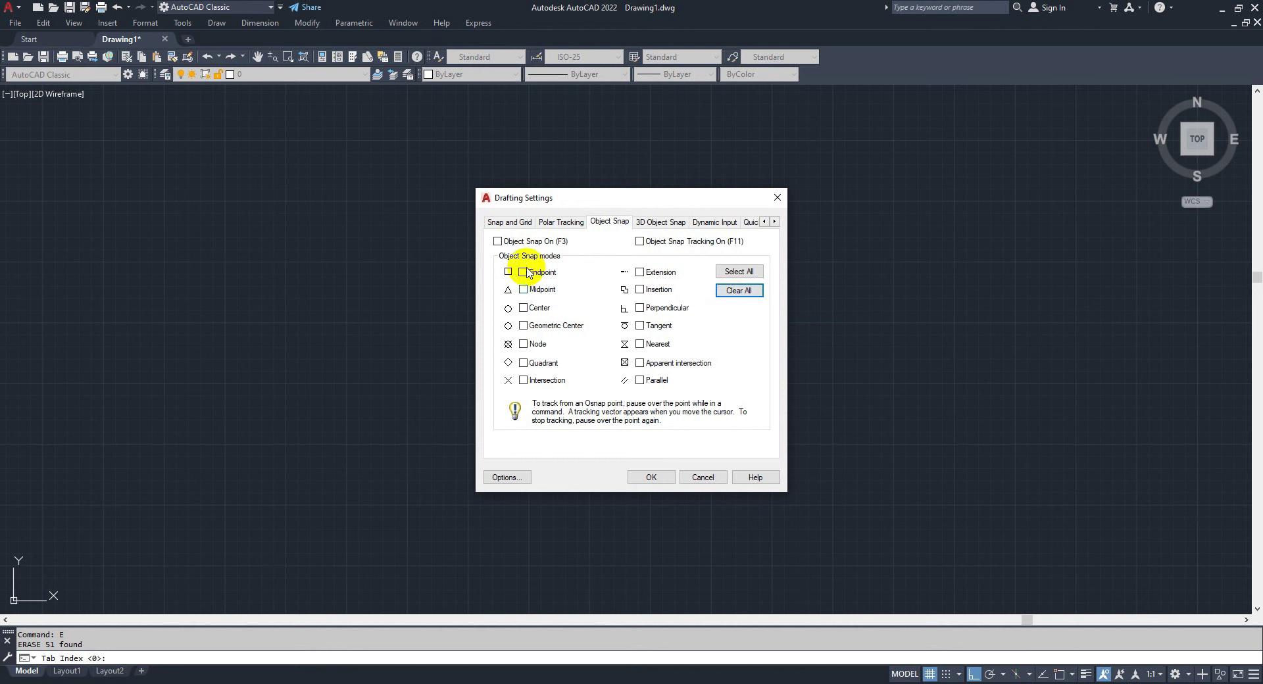
pyautogui.moveTo(538, 307)
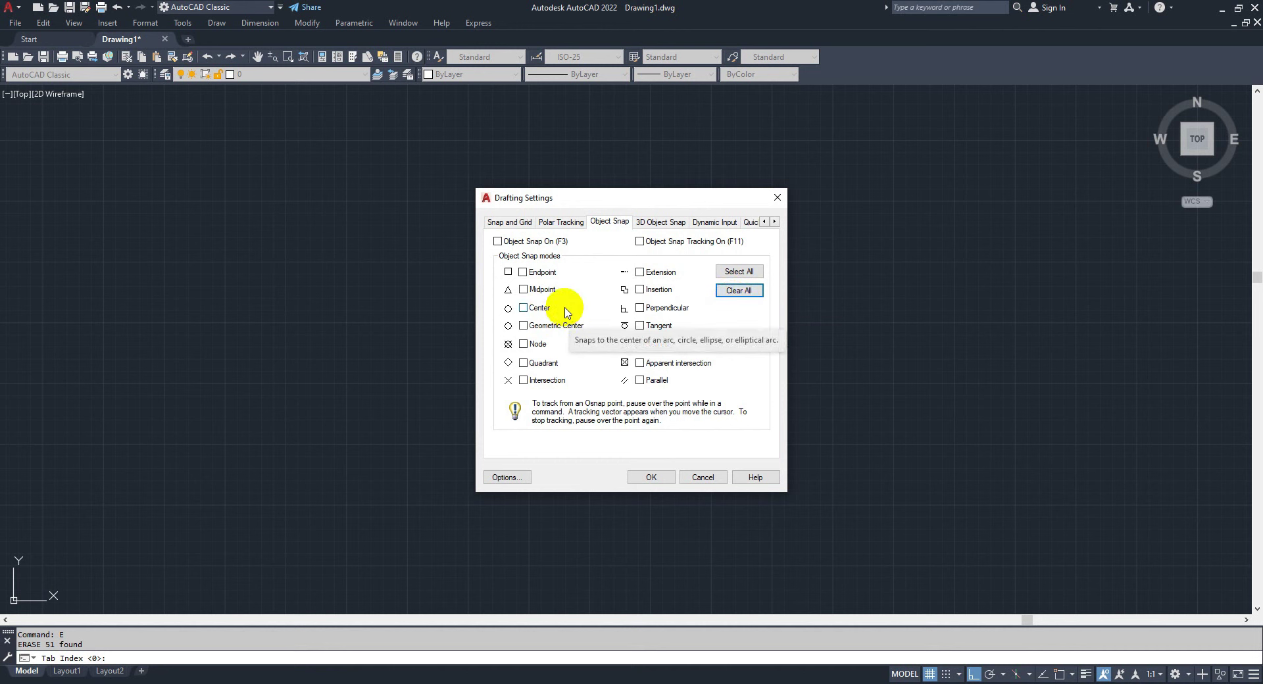
pyautogui.click(525, 291)
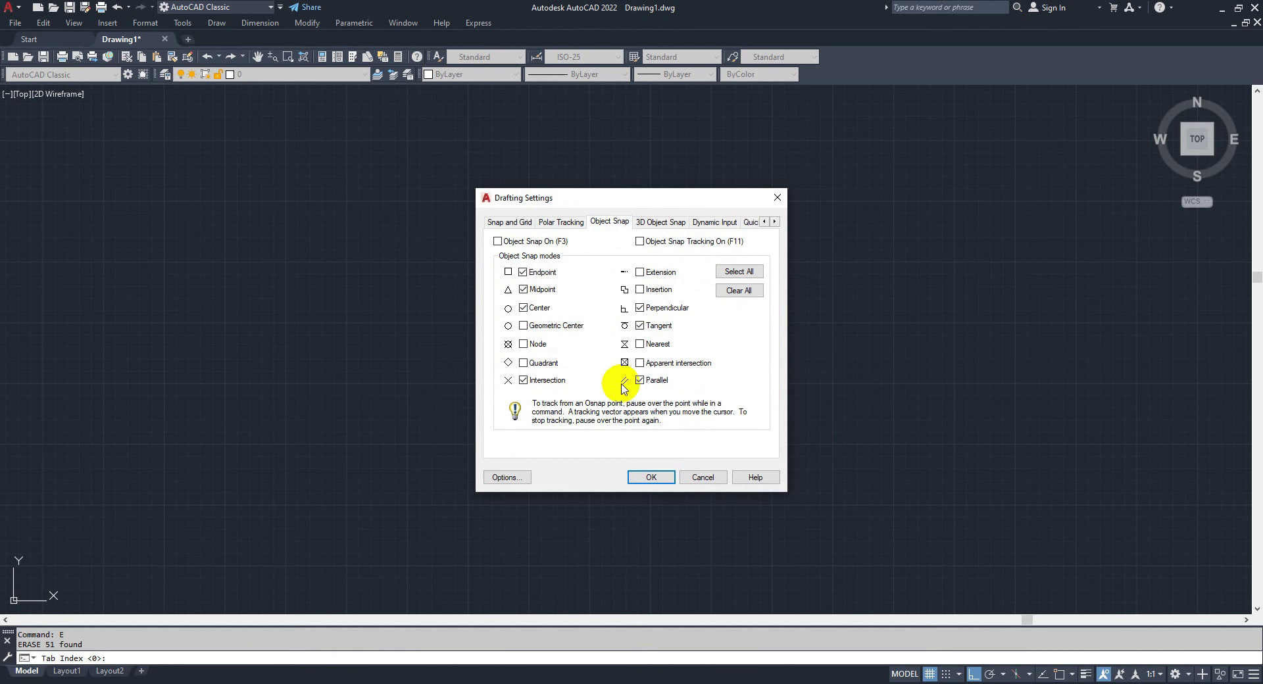
pyautogui.click(662, 479)
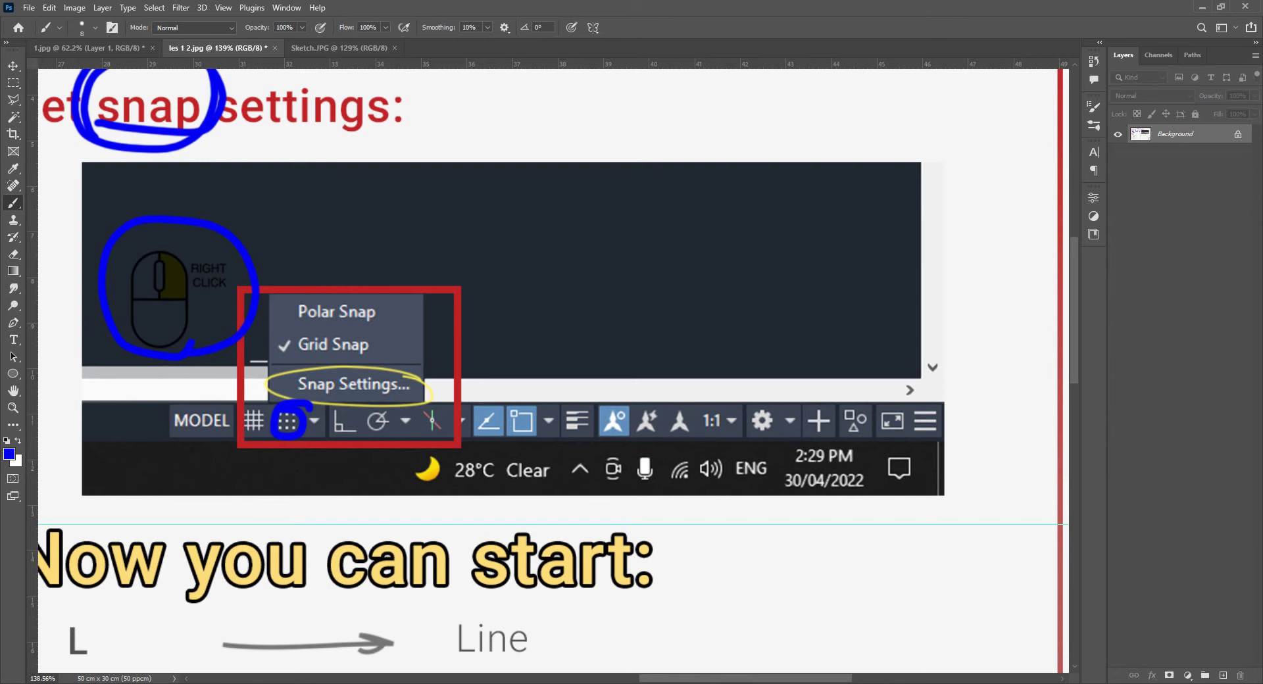
# Bracket the 'Now you can start' list and circle the L, E and Space shortcuts.
pyautogui.keyDown('alt'); pyautogui.scroll(-5, 482, 493); pyautogui.keyUp('alt')
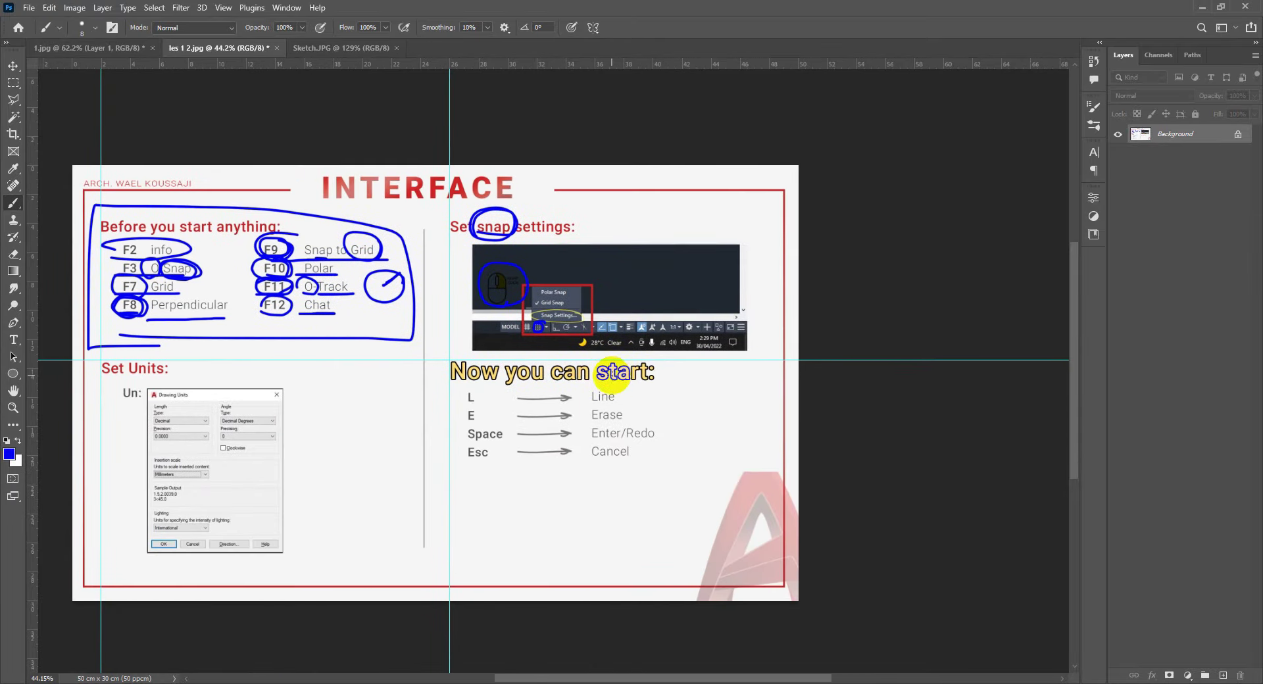
pyautogui.keyDown('alt'); pyautogui.scroll(2, 593, 376); pyautogui.keyUp('alt')
pyautogui.moveTo(373, 392)
pyautogui.keyDown('shift'); pyautogui.mouseDown()
pyautogui.moveTo(725, 389)
pyautogui.moveTo(367, 343)
pyautogui.moveTo(372, 406)
pyautogui.mouseUp(); pyautogui.keyUp('shift')
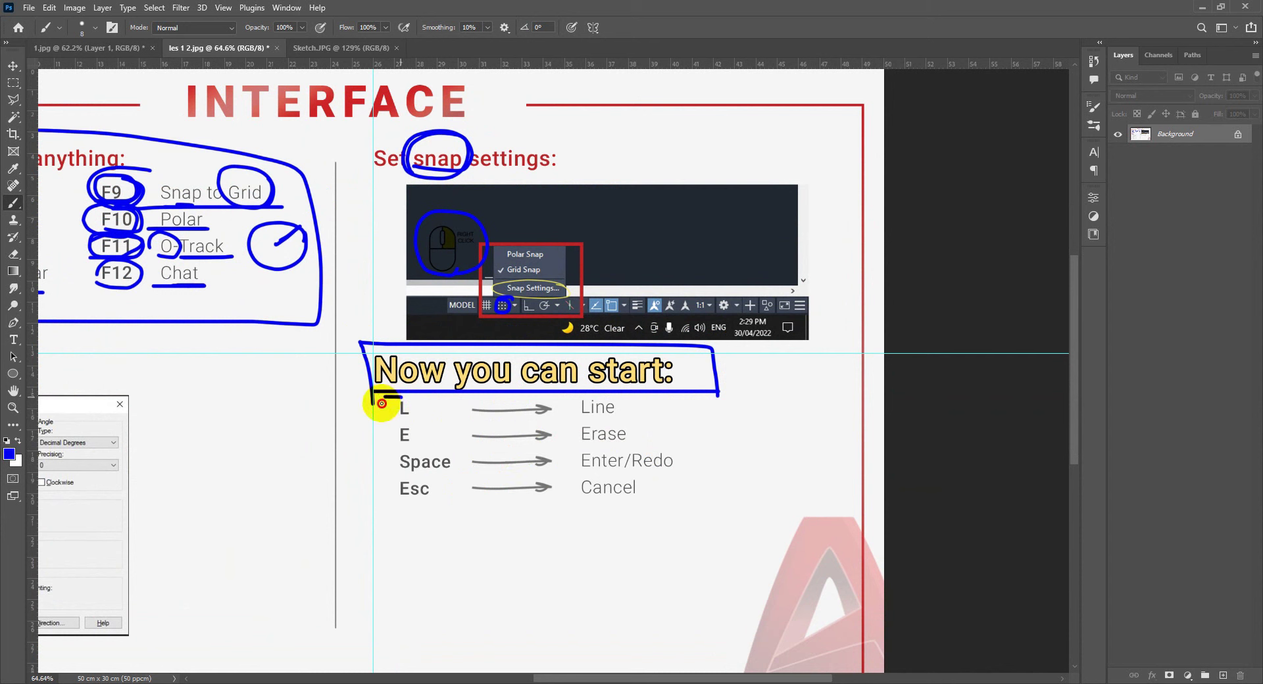
pyautogui.moveTo(381, 403); pyautogui.dragTo(388, 518)
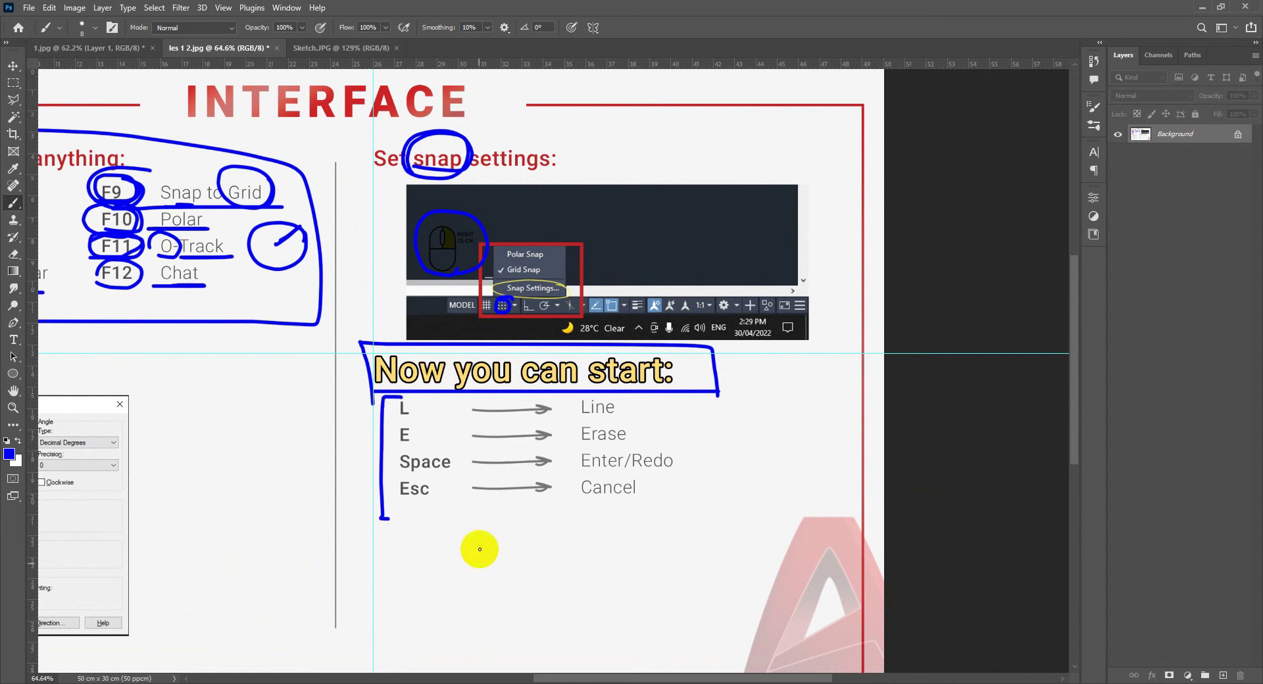
pyautogui.keyDown('alt'); pyautogui.scroll(-1, 517, 524); pyautogui.keyUp('alt')
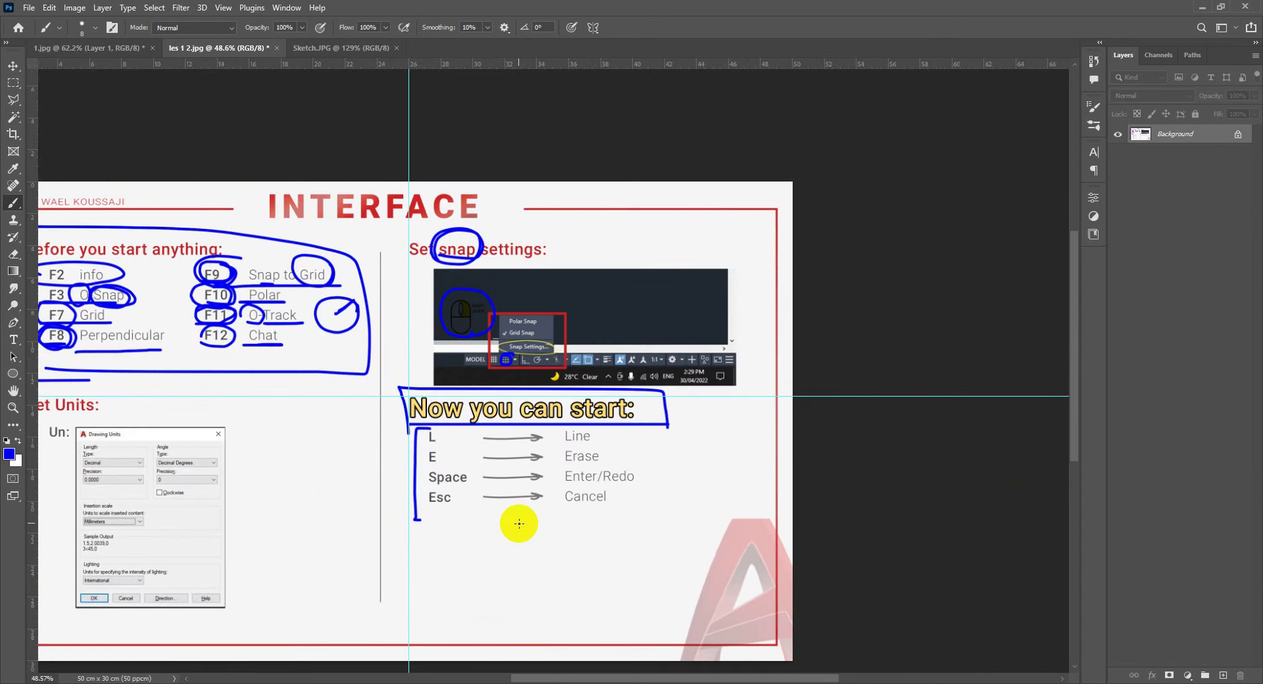
pyautogui.keyDown('alt'); pyautogui.scroll(-1, 517, 523); pyautogui.keyUp('alt')
pyautogui.keyDown('alt'); pyautogui.scroll(2, 486, 440); pyautogui.keyUp('alt')
pyautogui.keyDown('alt'); pyautogui.scroll(2, 476, 465); pyautogui.keyUp('alt')
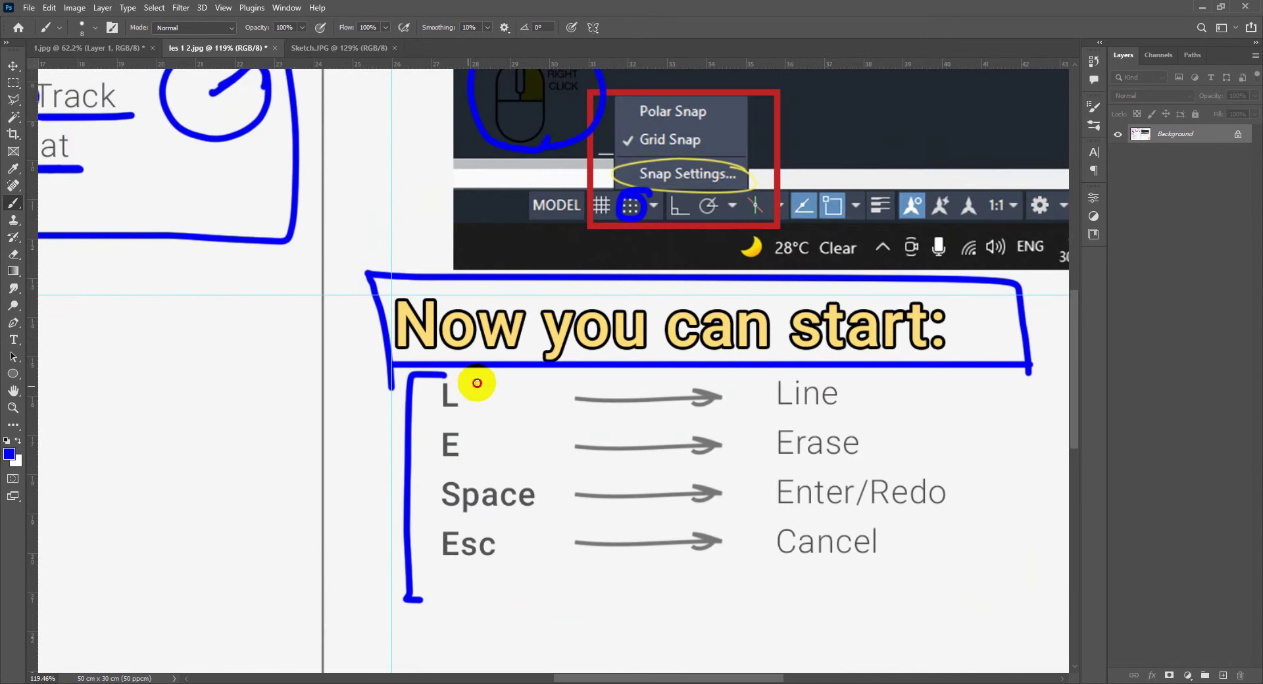
pyautogui.moveTo(479, 379); pyautogui.dragTo(498, 385)
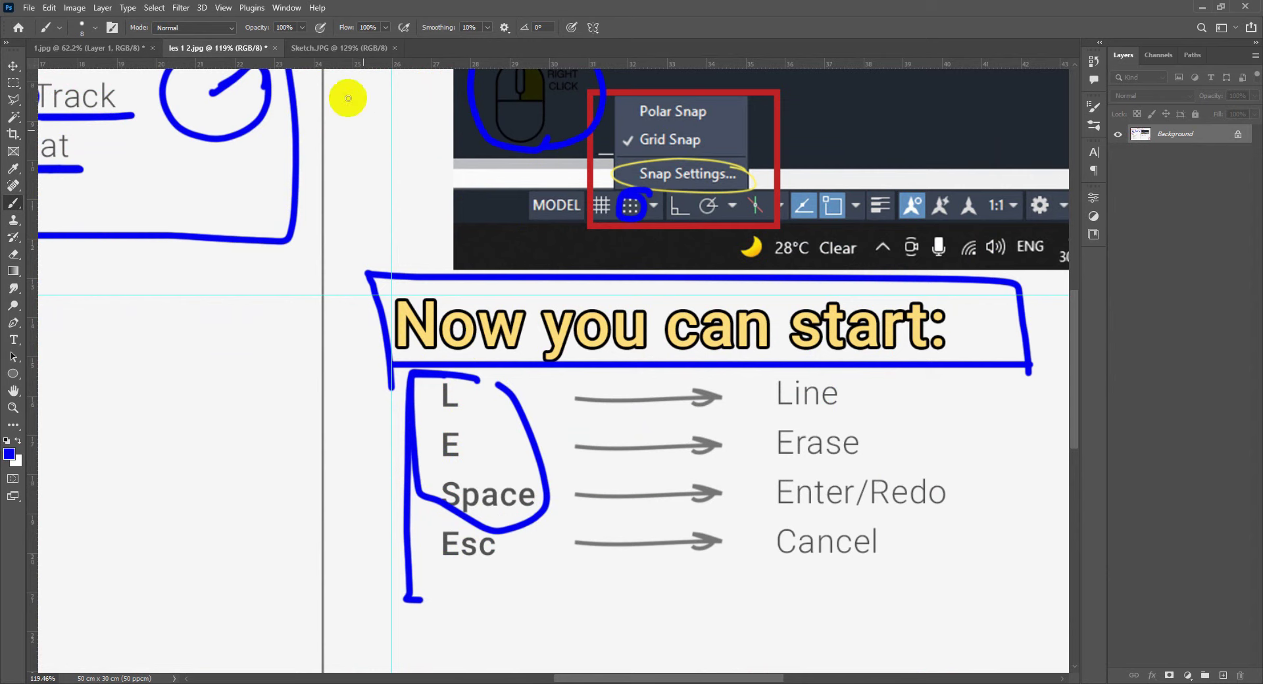
# Switch to the Sketch.JPG floor plan and ring it in blue.
pyautogui.click(337, 47)
pyautogui.keyDown('alt'); pyautogui.scroll(-1, 556, 305); pyautogui.keyUp('alt')
pyautogui.keyDown('alt'); pyautogui.scroll(-1, 532, 339); pyautogui.keyUp('alt')
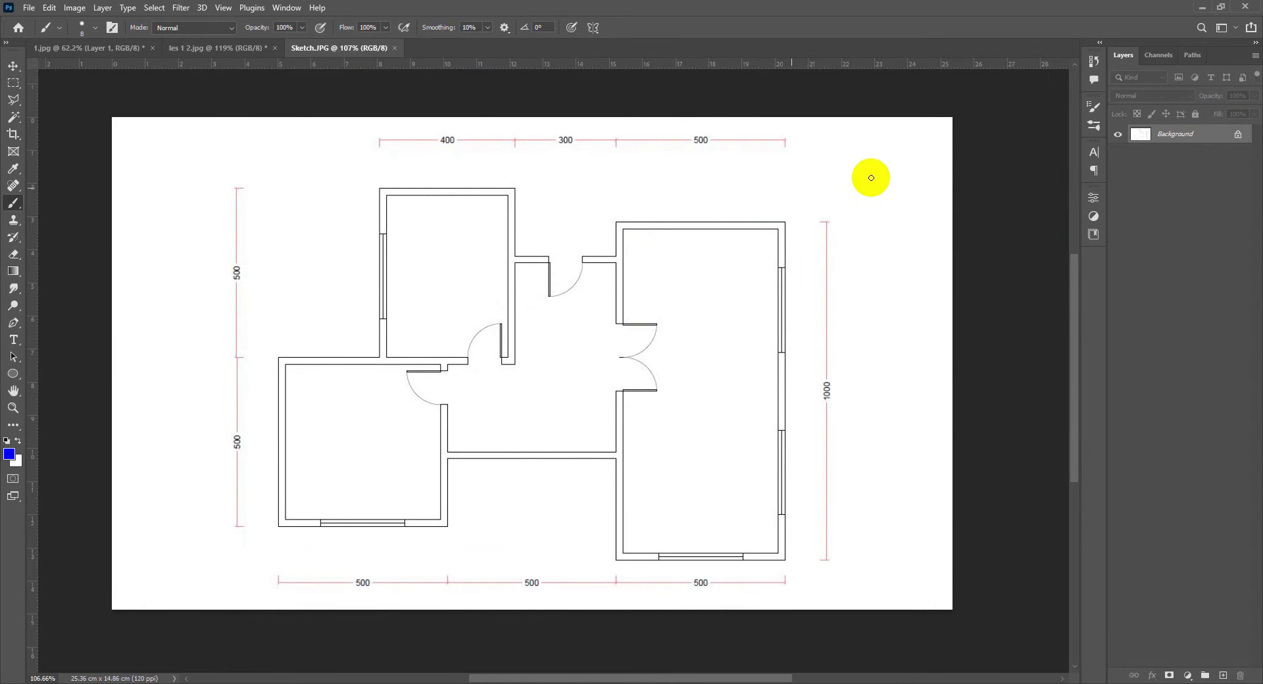
pyautogui.moveTo(872, 175); pyautogui.dragTo(919, 234)
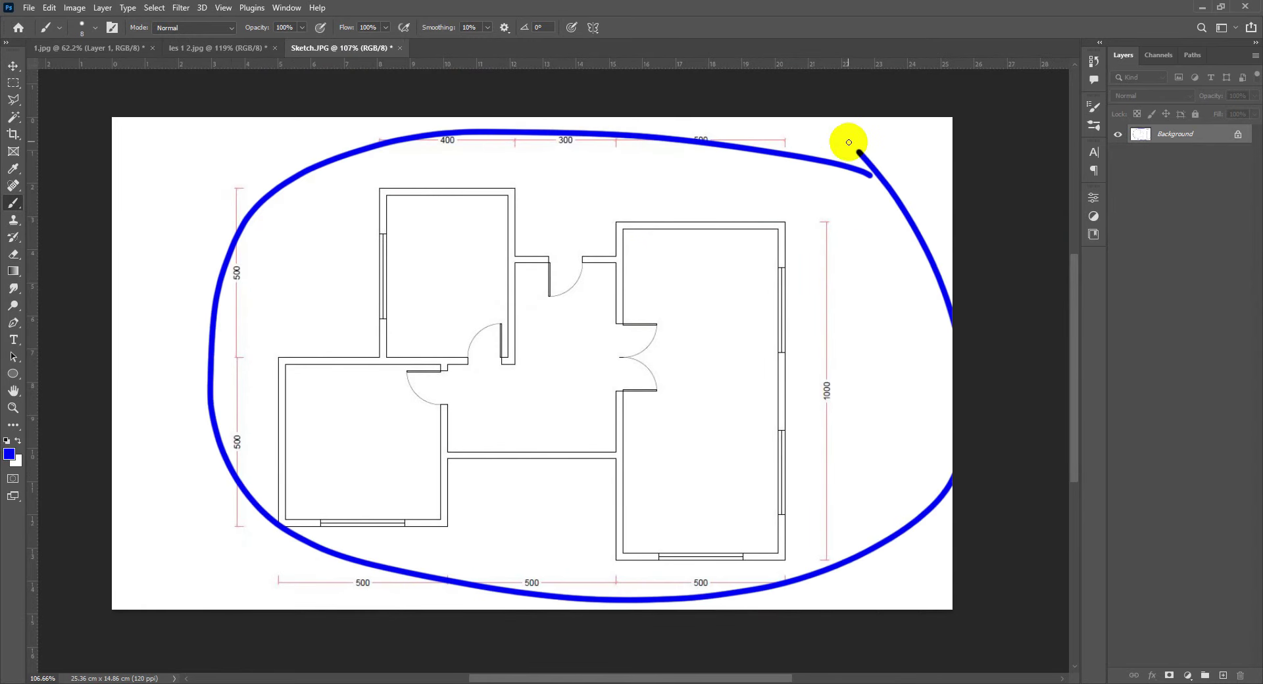